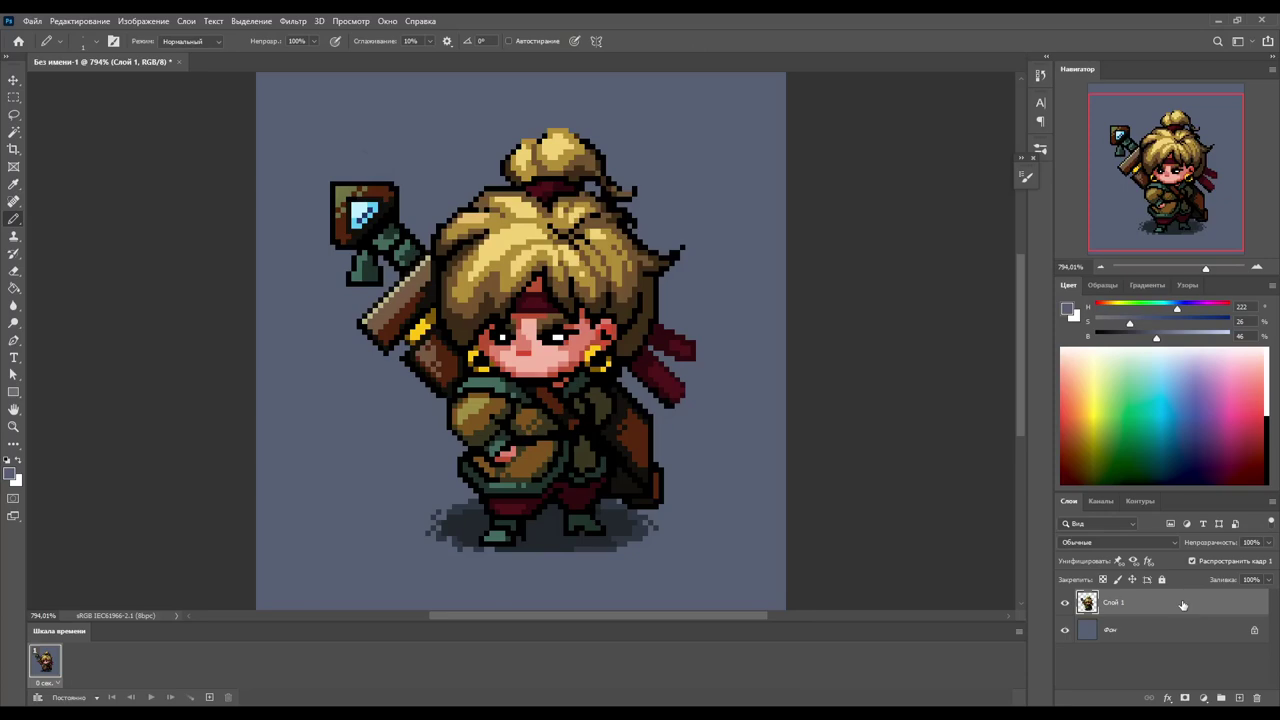
- Duplicate the character layer 'Слой 1' in the Layers panel for the next frame
{"action": "left_click", "coordinate": [1180, 624]}
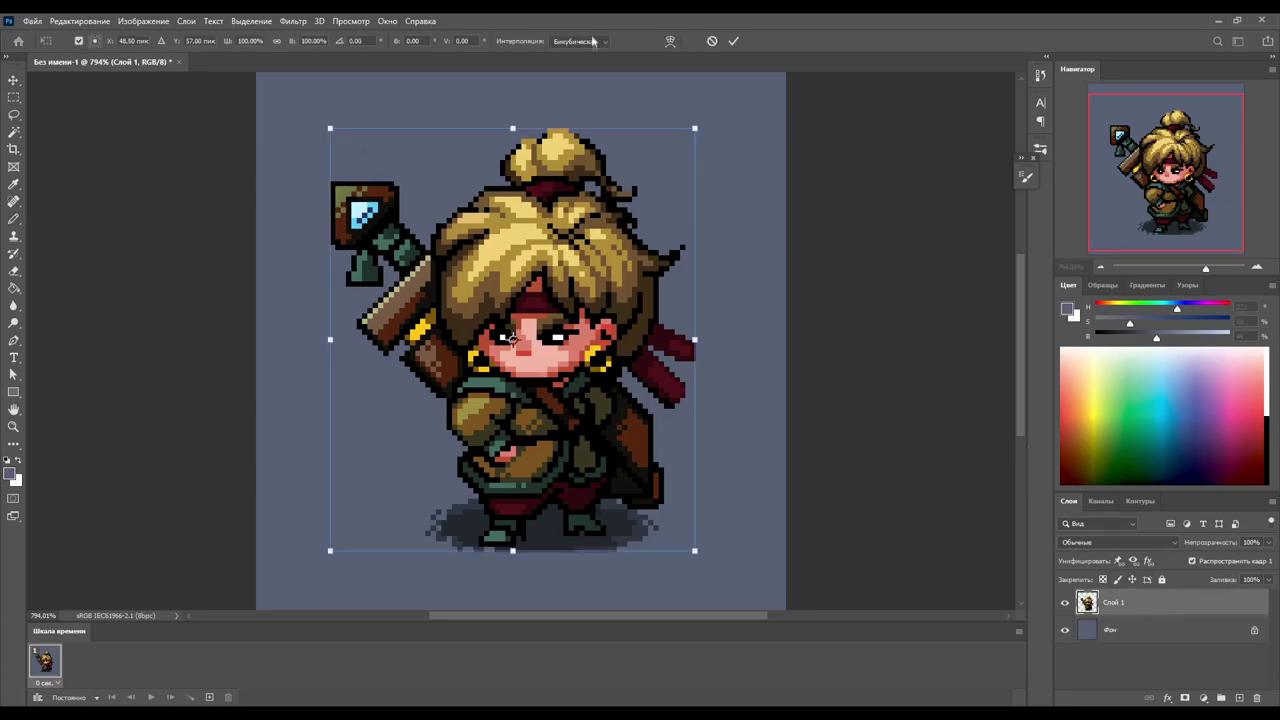
{"action": "left_click_drag", "start_coordinate": [1180, 612], "coordinate": [1239, 697]}
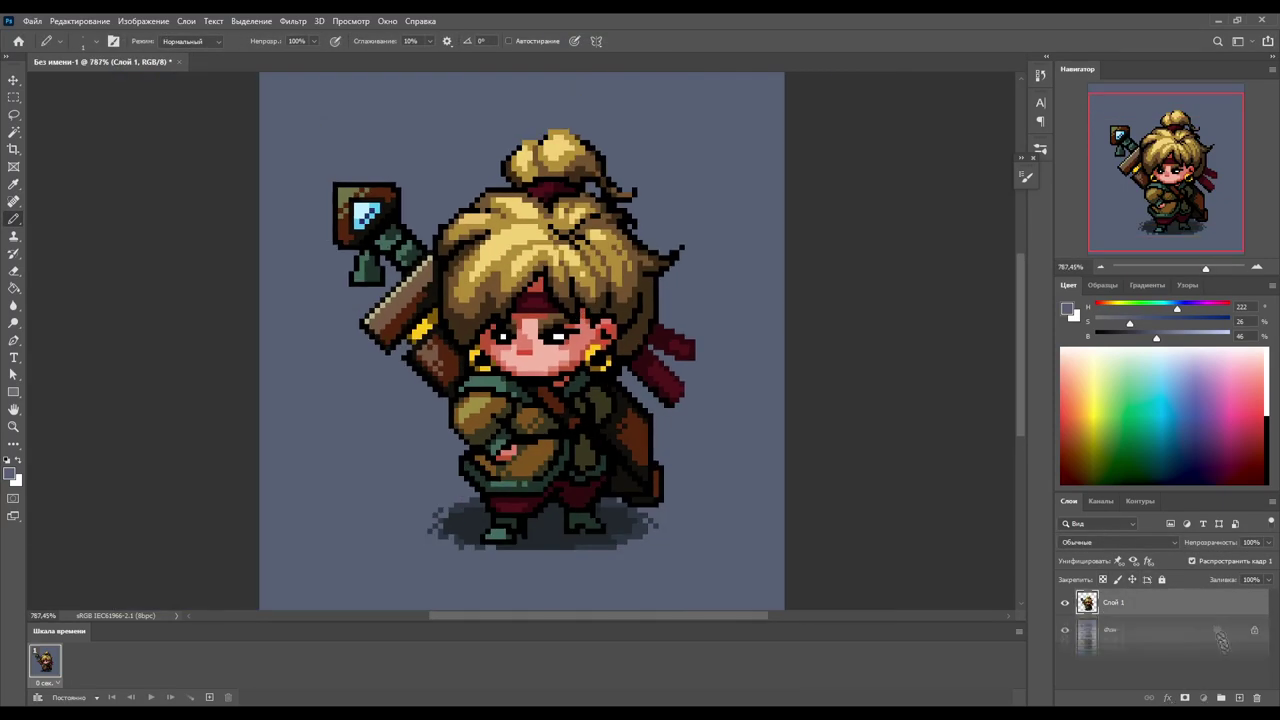
- Add a second frame and lasso-select the character's head, scarf and body
{"action": "scroll", "coordinate": [555, 172], "scroll_direction": "up", "scroll_amount": 2}
{"action": "left_click", "coordinate": [209, 697]}
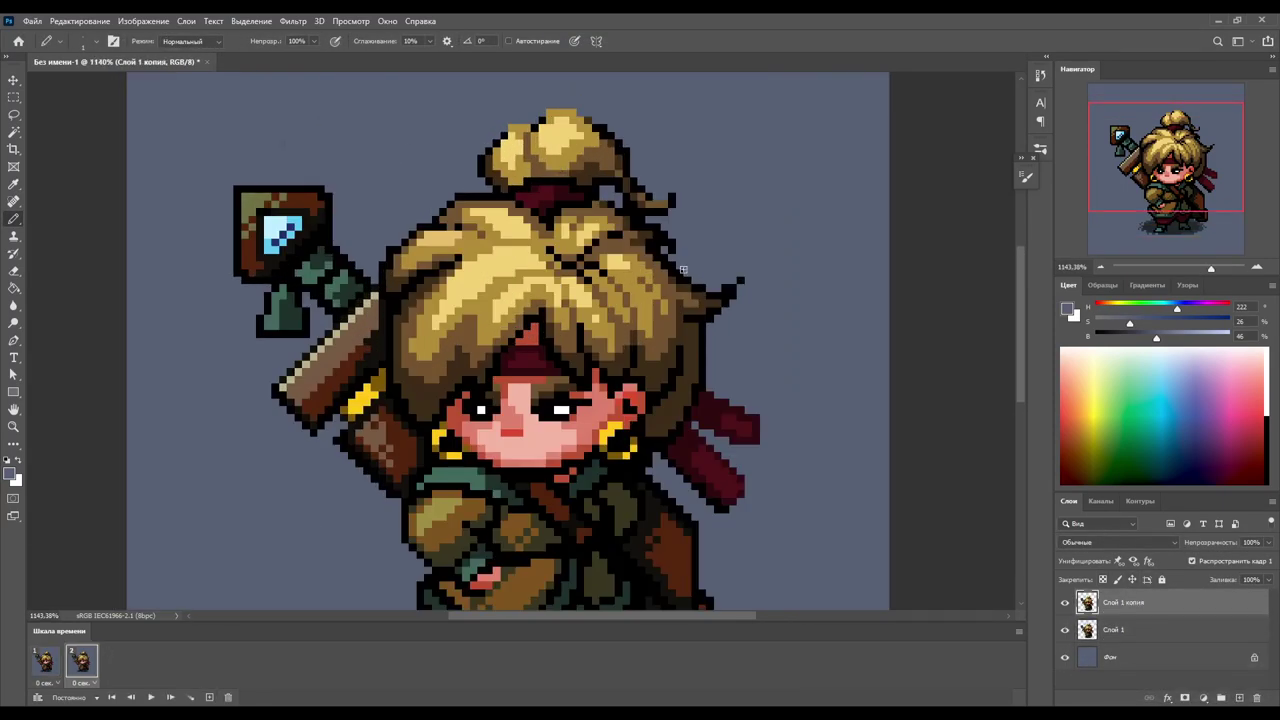
{"action": "key", "text": "l"}
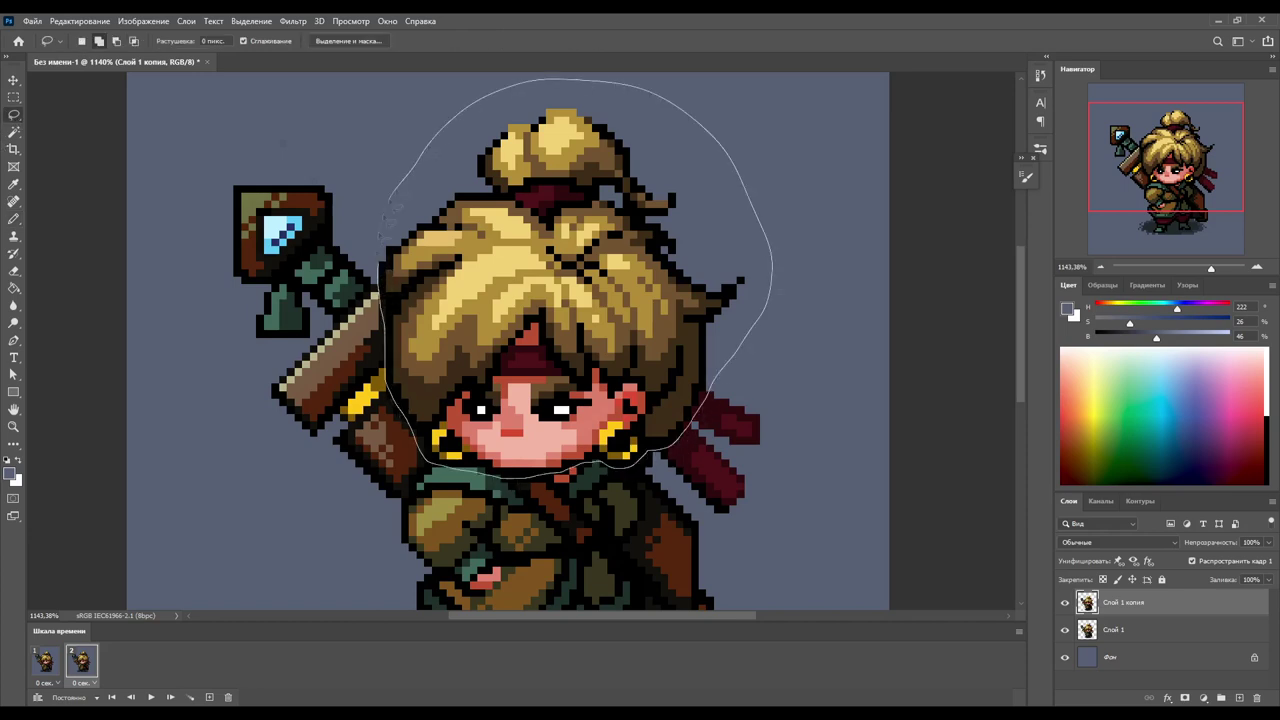
{"action": "left_click_drag", "start_coordinate": [648, 455], "coordinate": [760, 520]}
{"action": "left_click_drag", "start_coordinate": [783, 573], "coordinate": [763, 435]}
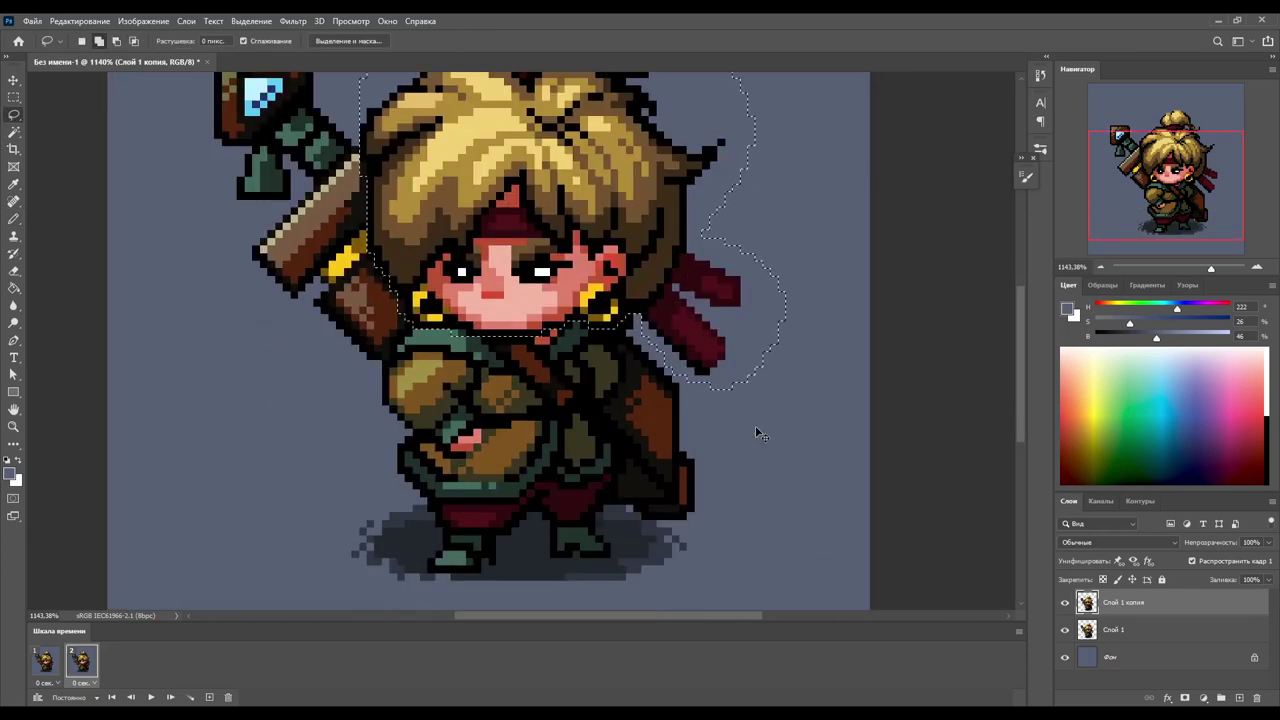
{"action": "left_click_drag", "start_coordinate": [410, 322], "coordinate": [384, 402]}
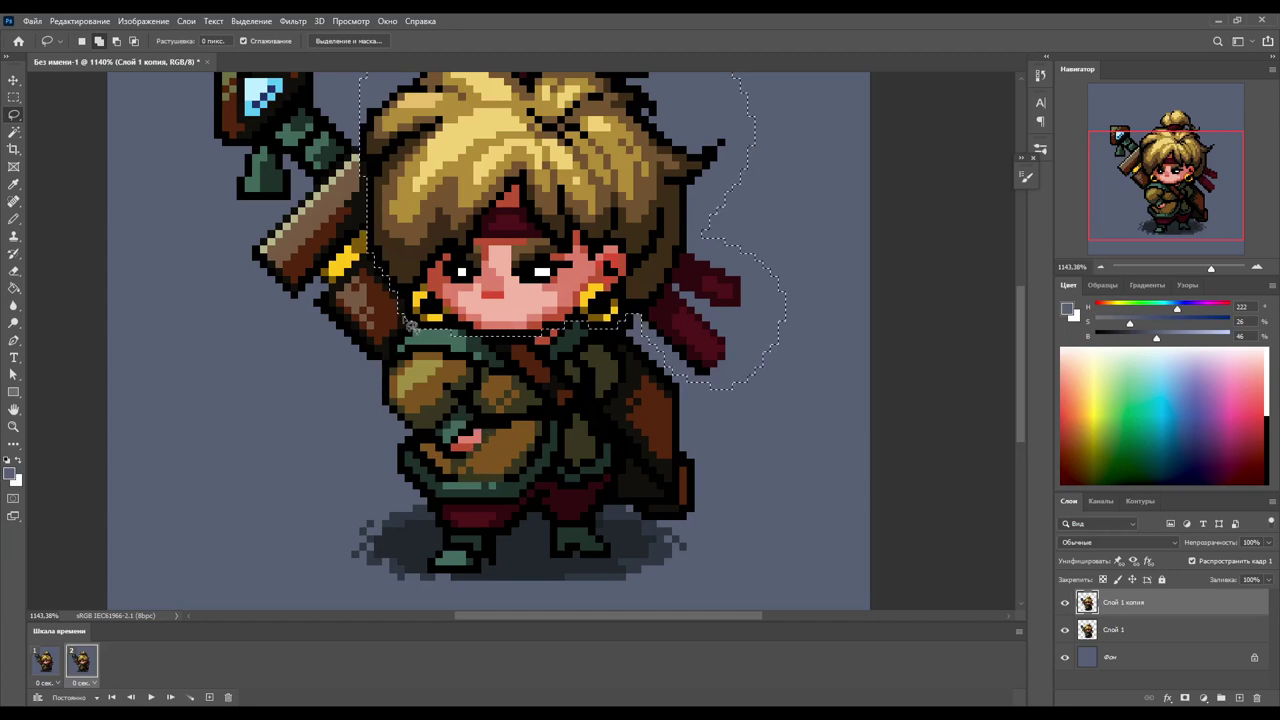
{"action": "left_click_drag", "start_coordinate": [418, 328], "coordinate": [484, 458]}
{"action": "left_click_drag", "start_coordinate": [626, 362], "coordinate": [628, 360]}
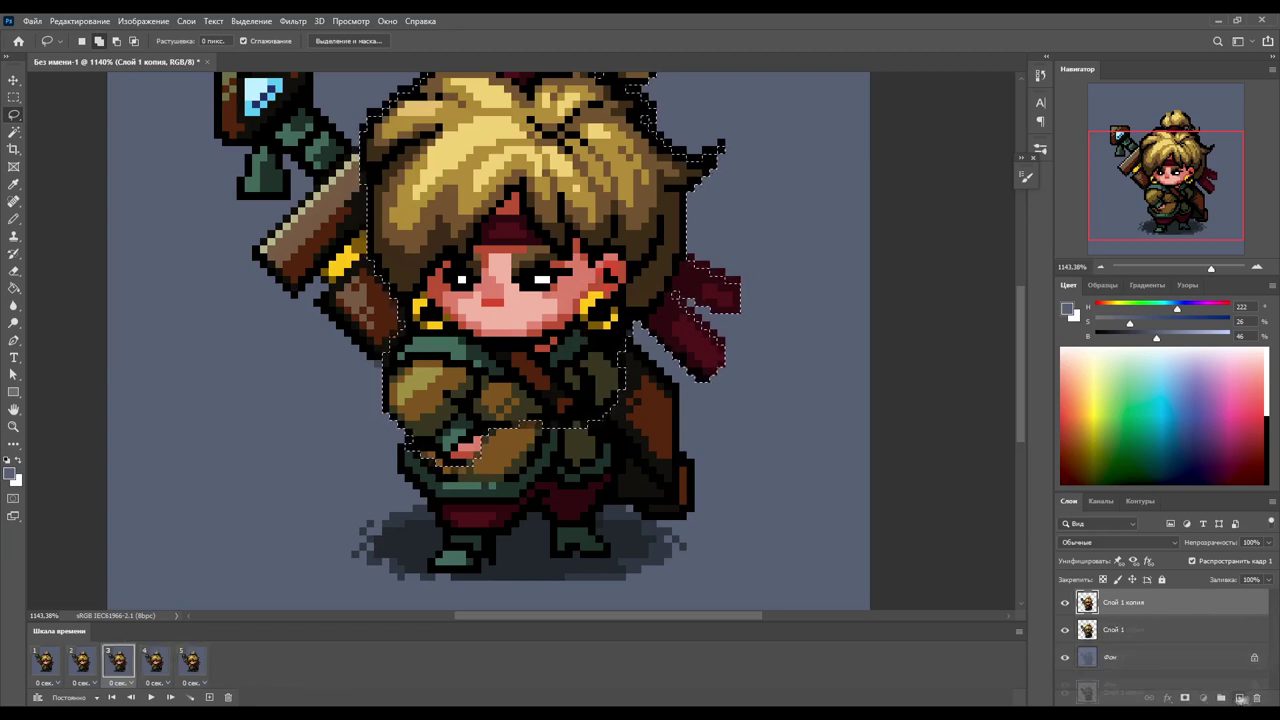
- Copy the selection onto a new layer, deselect, and preview the animation
{"action": "key", "text": "ctrl+j"}
{"action": "key", "text": "ctrl+d"}
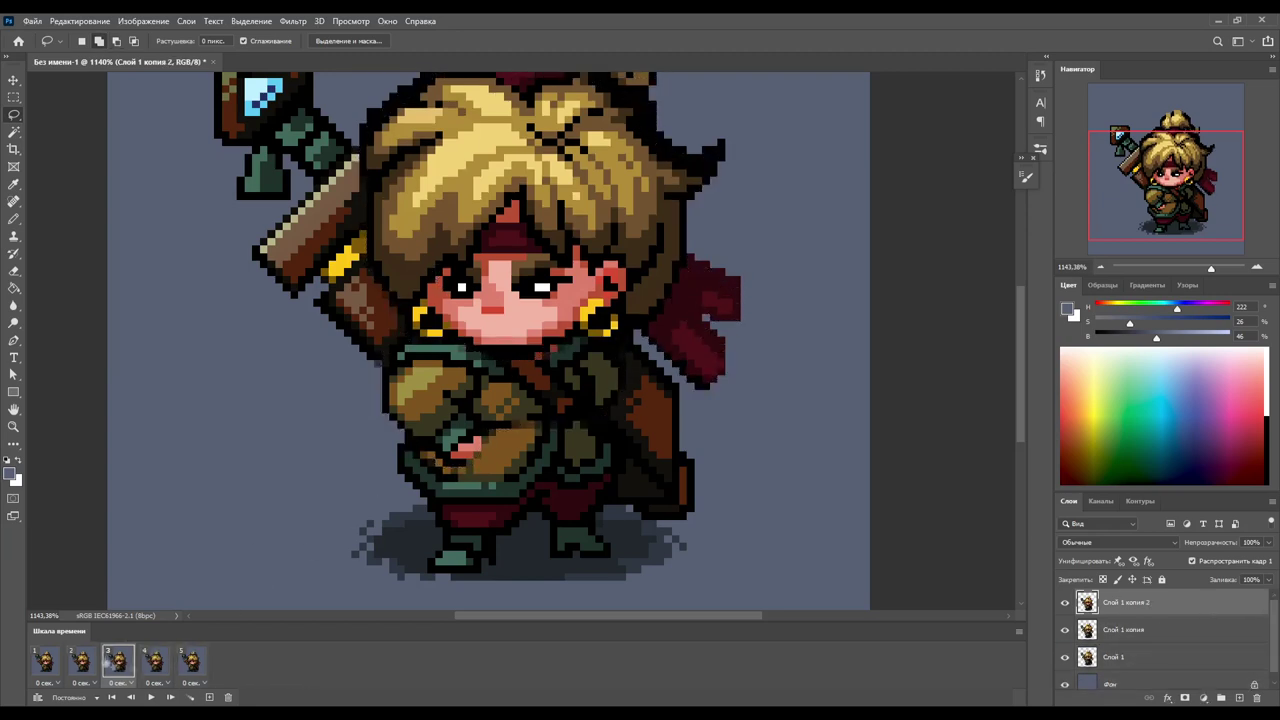
{"action": "key", "text": "space"}
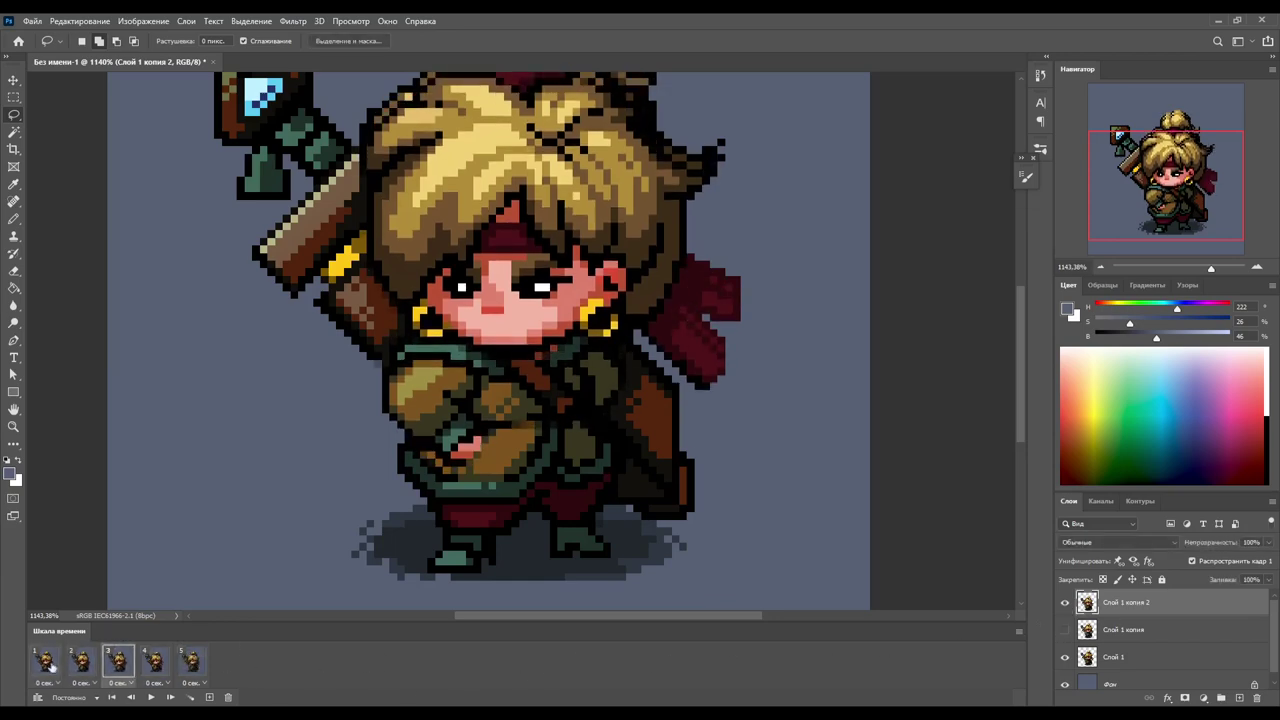
- Give all five timeline frames a 0.1-second delay
{"action": "left_click", "coordinate": [195, 683]}
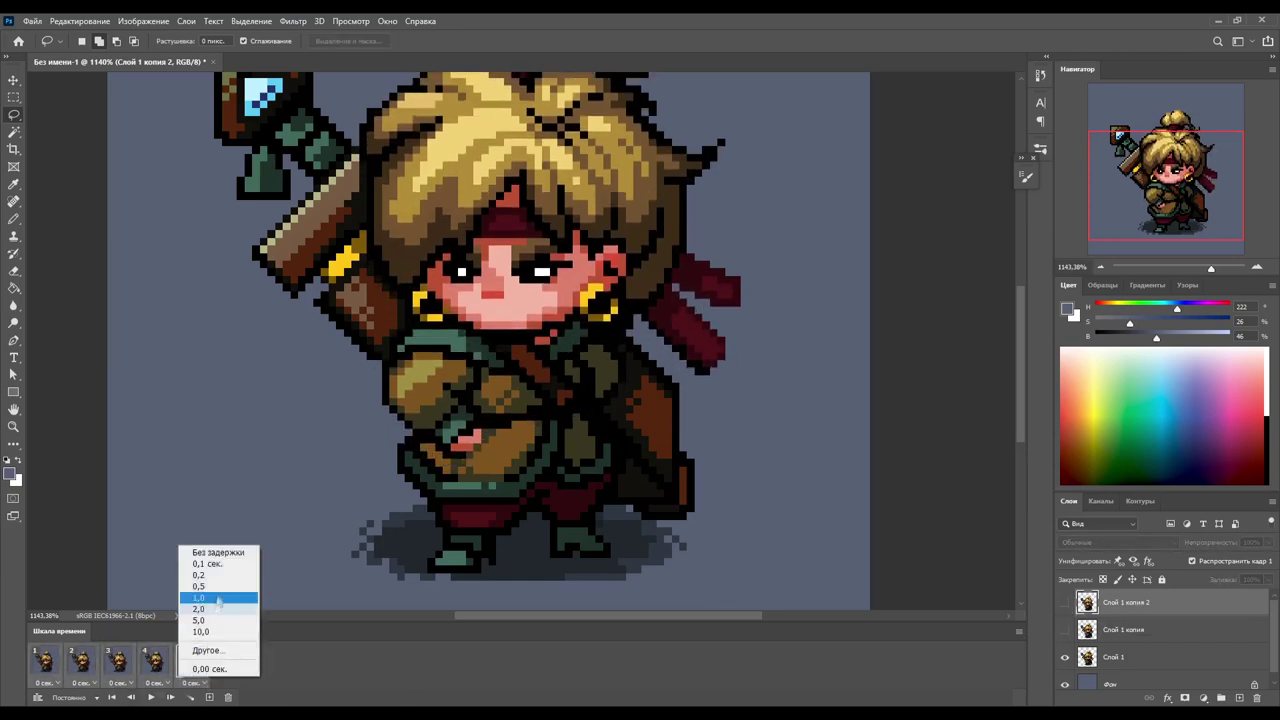
{"action": "left_click", "coordinate": [205, 575]}
{"action": "left_click", "coordinate": [195, 683]}
{"action": "left_click", "coordinate": [205, 560]}
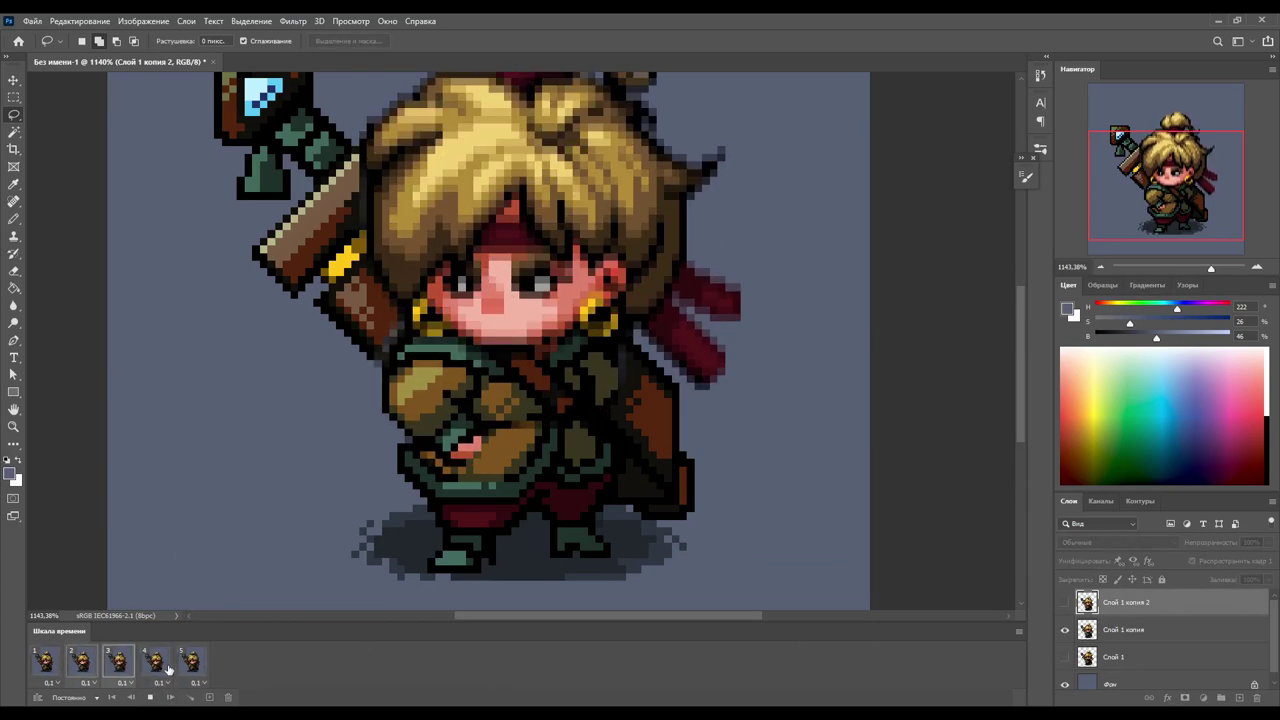
{"action": "mouse_move", "coordinate": [1211, 268]}
{"action": "left_mouse_down"}
{"action": "mouse_move", "coordinate": [1186, 270]}
{"action": "mouse_move", "coordinate": [1211, 270]}
{"action": "left_mouse_up"}
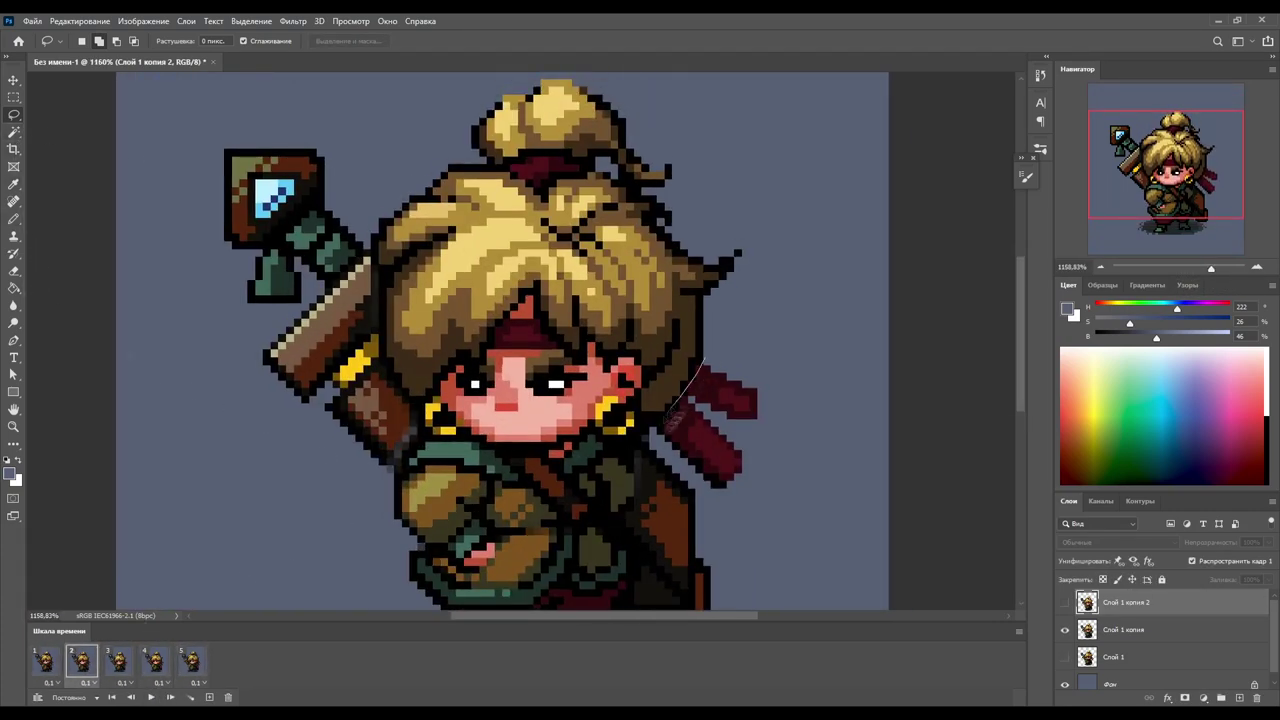
- Rotate the red sash on frame 2, then shift it left and up on the next layer copy
{"action": "key", "text": "alt+bracketleft"}
{"action": "key", "text": "ctrl+t"}
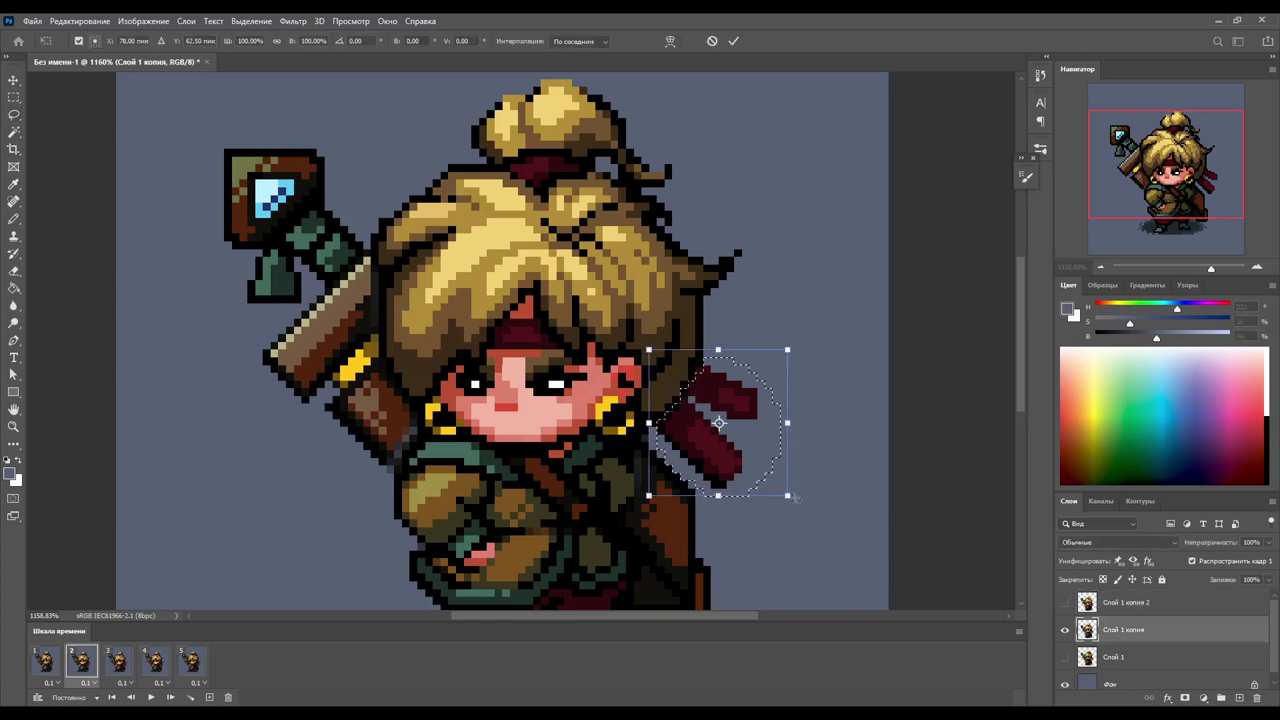
{"action": "left_click_drag", "start_coordinate": [790, 440], "coordinate": [820, 475]}
{"action": "key", "text": "Return"}
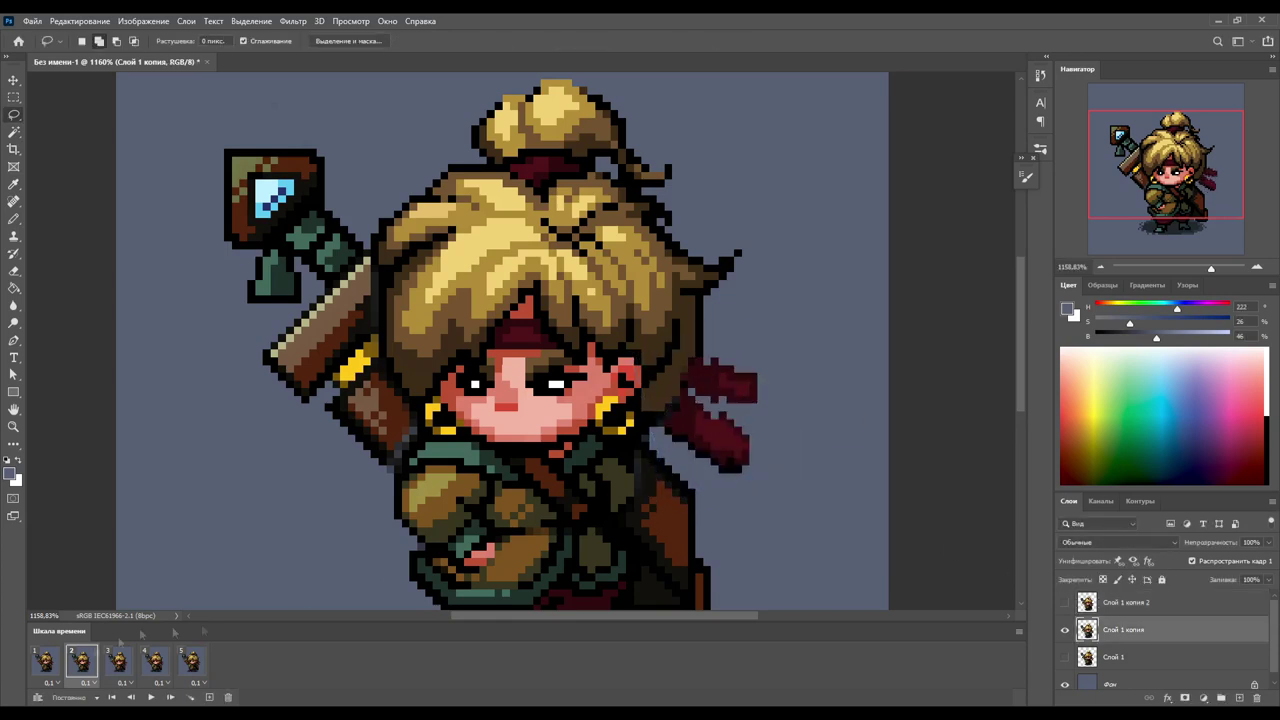
{"action": "key", "text": "alt+bracketright"}
{"action": "key", "text": "ctrl+t"}
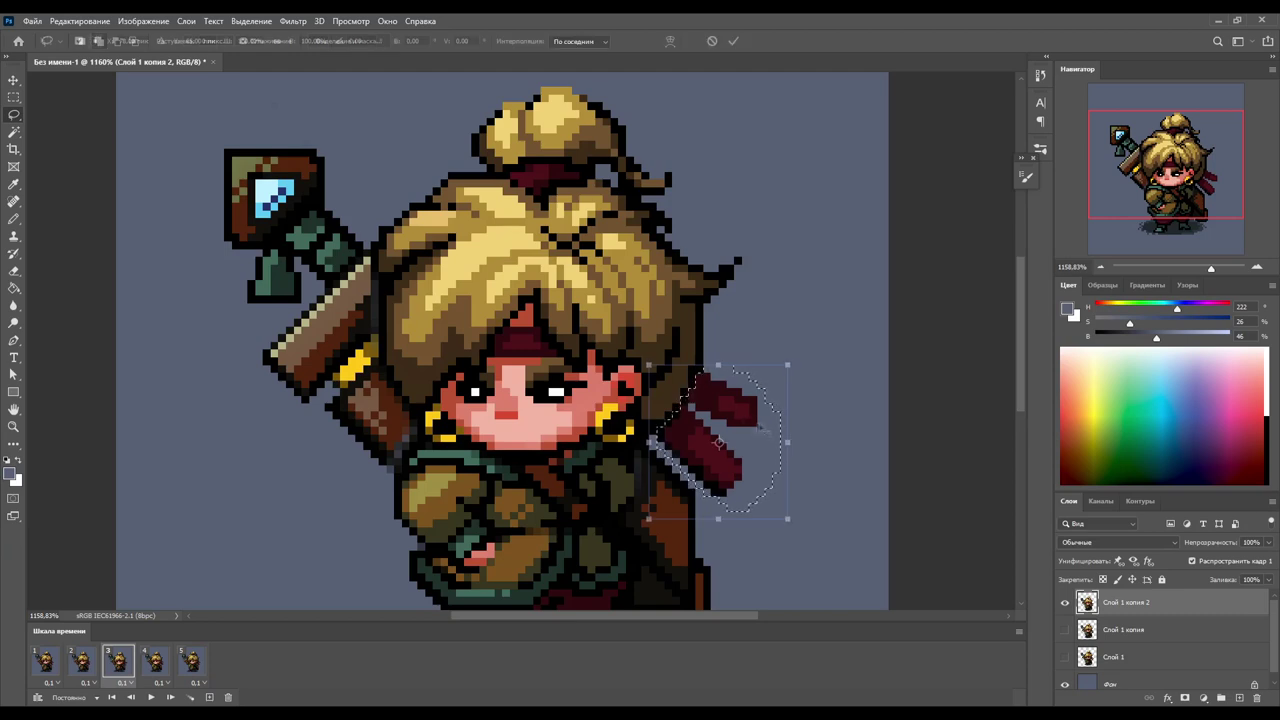
{"action": "left_click_drag", "start_coordinate": [726, 435], "coordinate": [706, 430]}
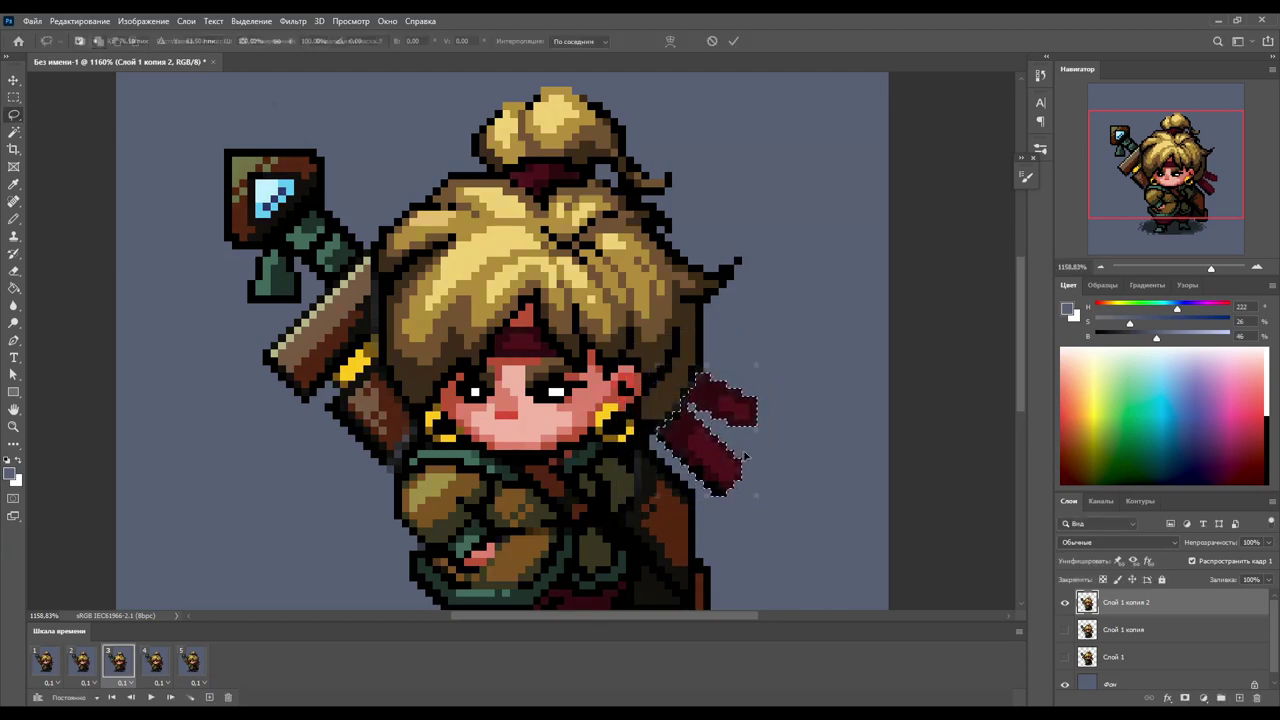
{"action": "key", "text": "Return"}
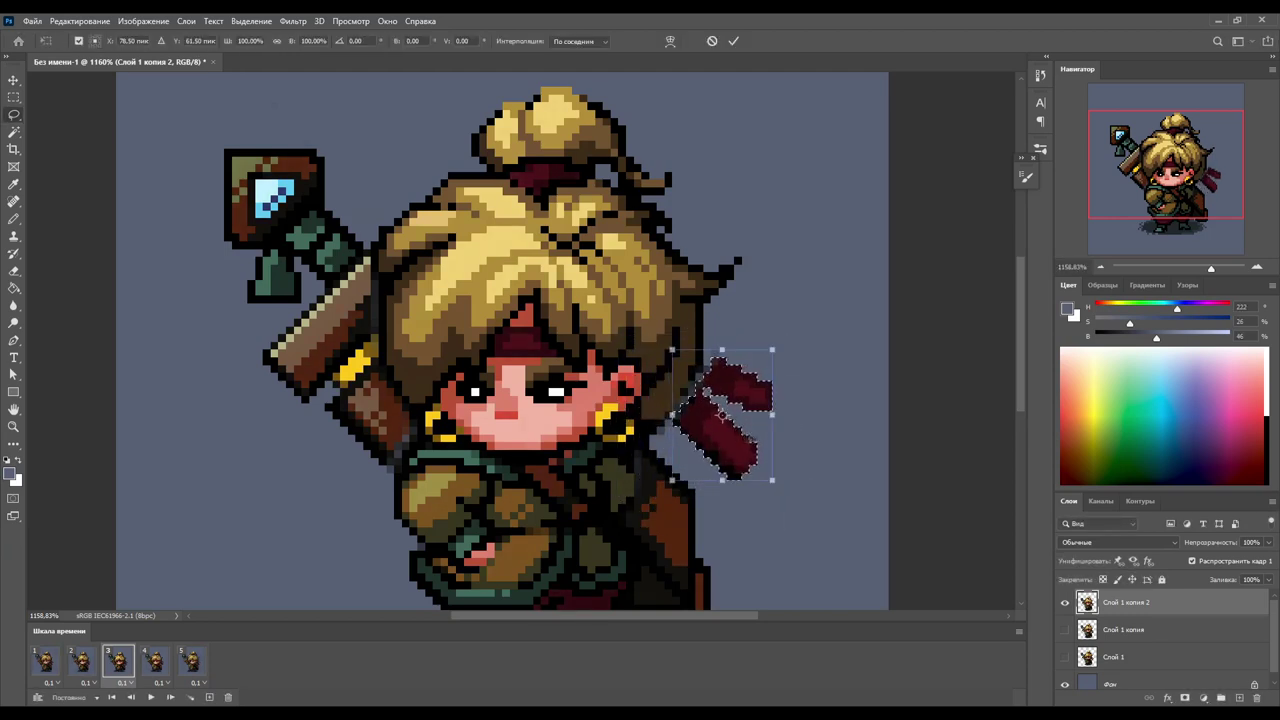
- Rotate the sash slightly counterclockwise on the next frame and preview the animation
{"action": "key", "text": "l"}
{"action": "key", "text": "ctrl+t"}
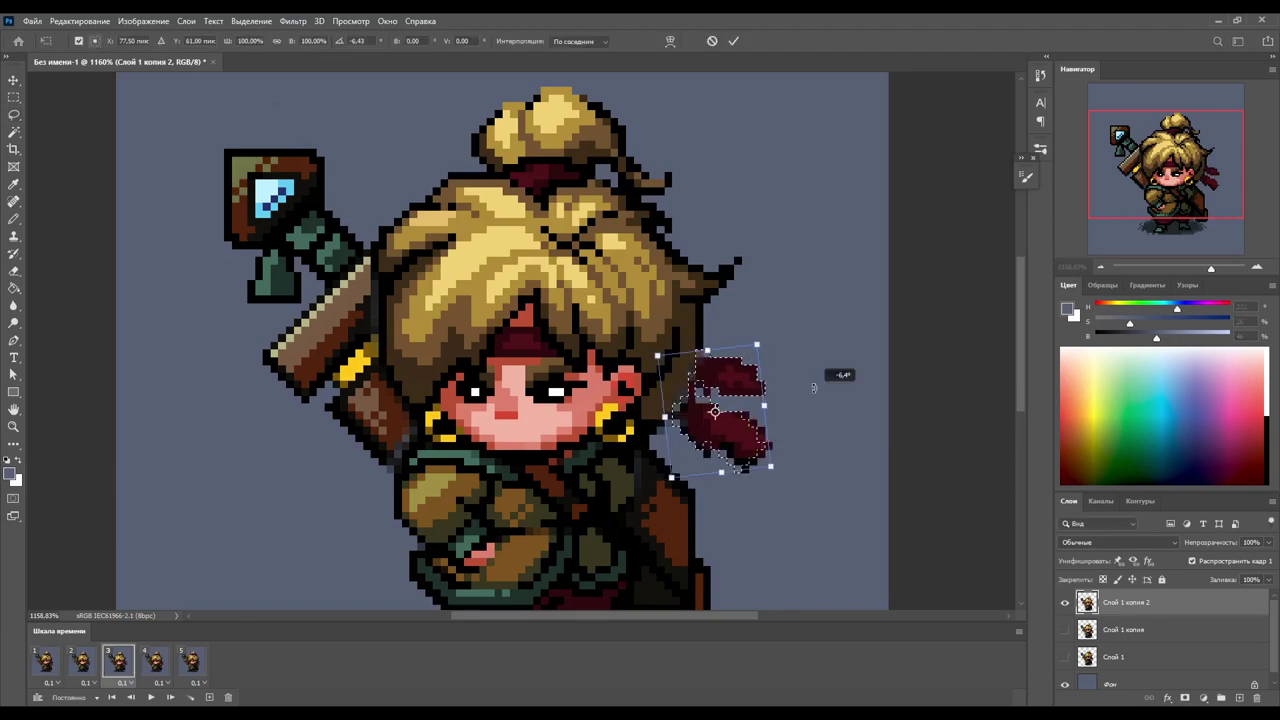
{"action": "left_click_drag", "start_coordinate": [800, 345], "coordinate": [828, 371]}
{"action": "left_click_drag", "start_coordinate": [743, 450], "coordinate": [745, 452]}
{"action": "key", "text": "Return"}
{"action": "left_click", "coordinate": [151, 697]}
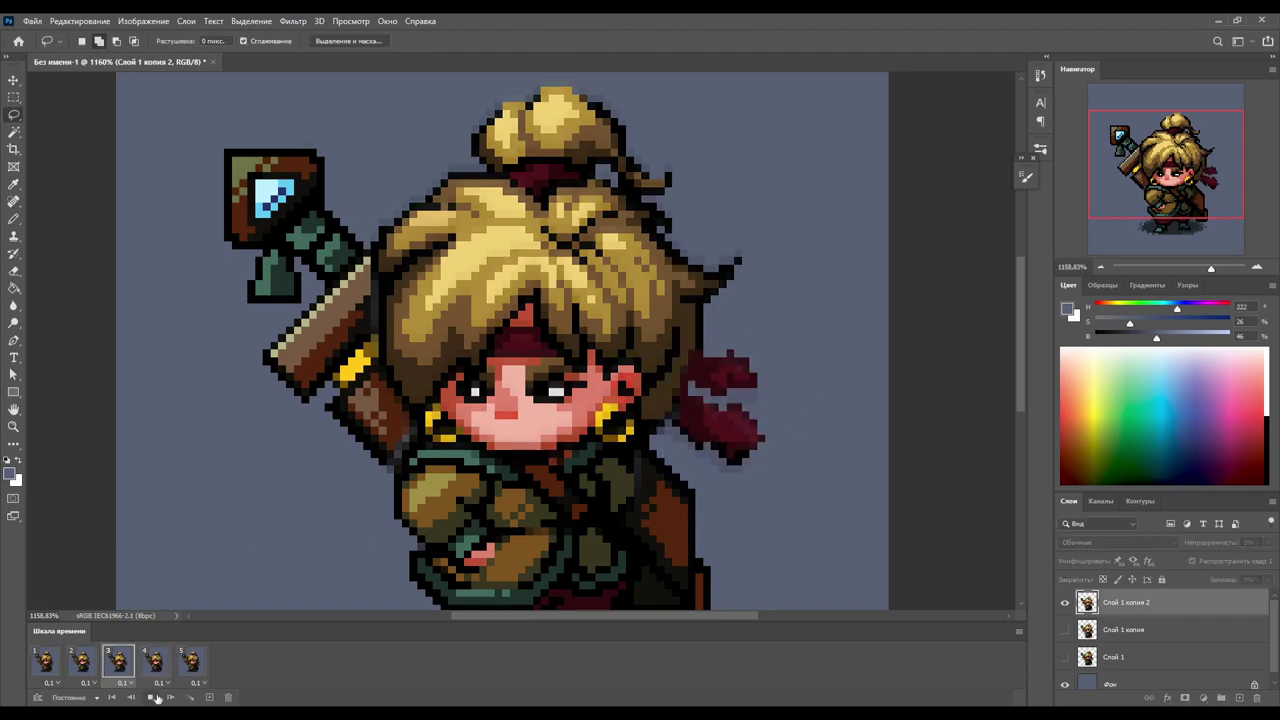
{"action": "left_click", "coordinate": [151, 697]}
- Add a sixth frame with a new character layer copy and rotate its sash about 13°
{"action": "left_click", "coordinate": [209, 697]}
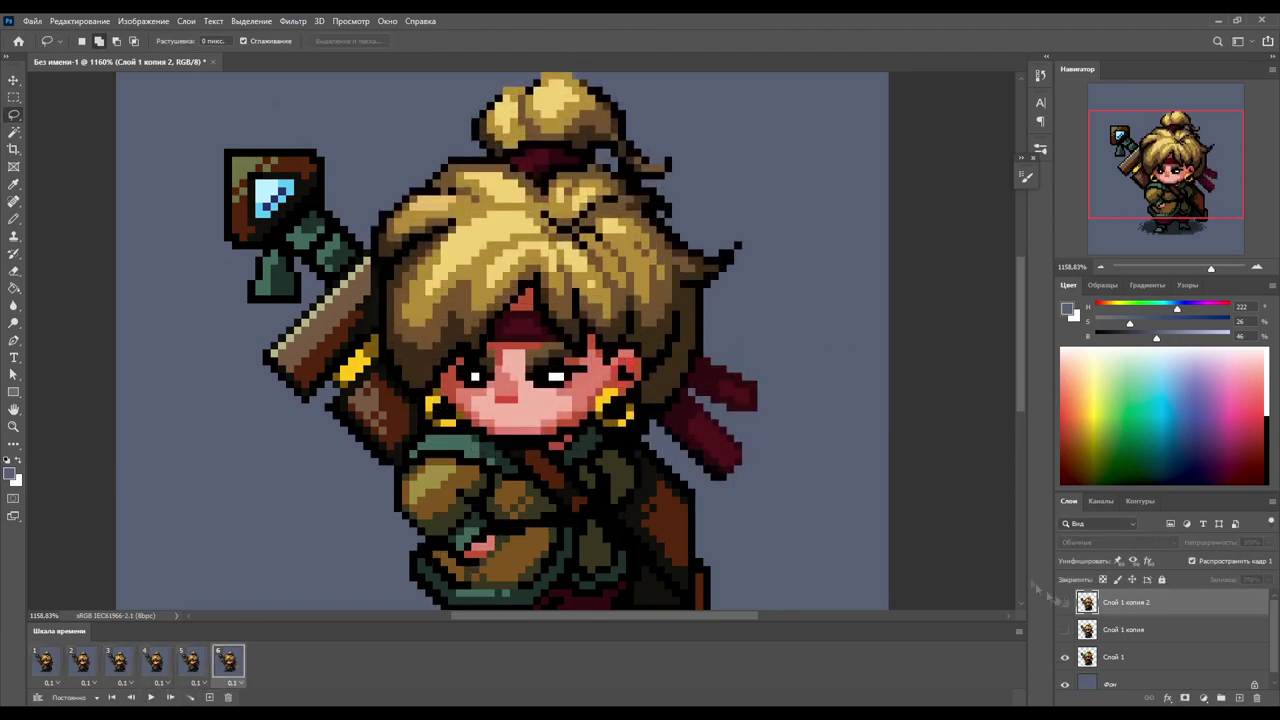
{"action": "left_click_drag", "start_coordinate": [1130, 657], "coordinate": [1223, 699]}
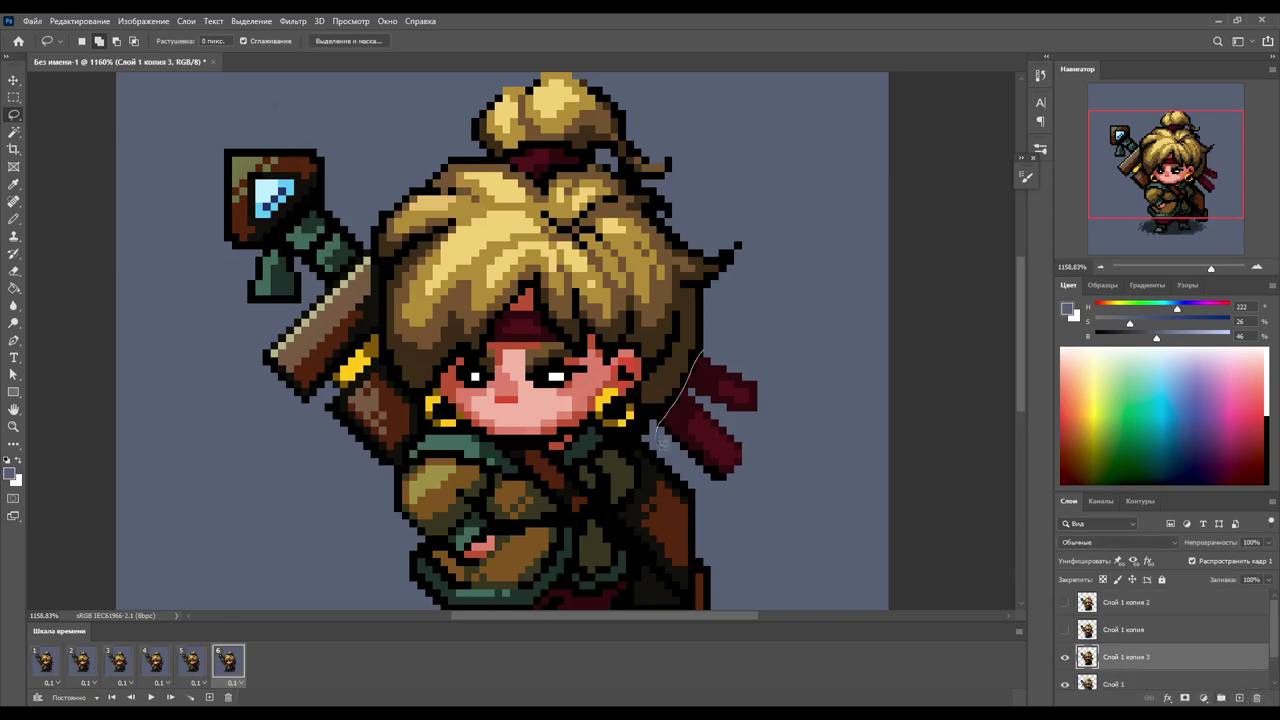
{"action": "left_click_drag", "start_coordinate": [660, 440], "coordinate": [757, 485]}
{"action": "key", "text": "ctrl+t"}
{"action": "left_click_drag", "start_coordinate": [790, 335], "coordinate": [775, 368]}
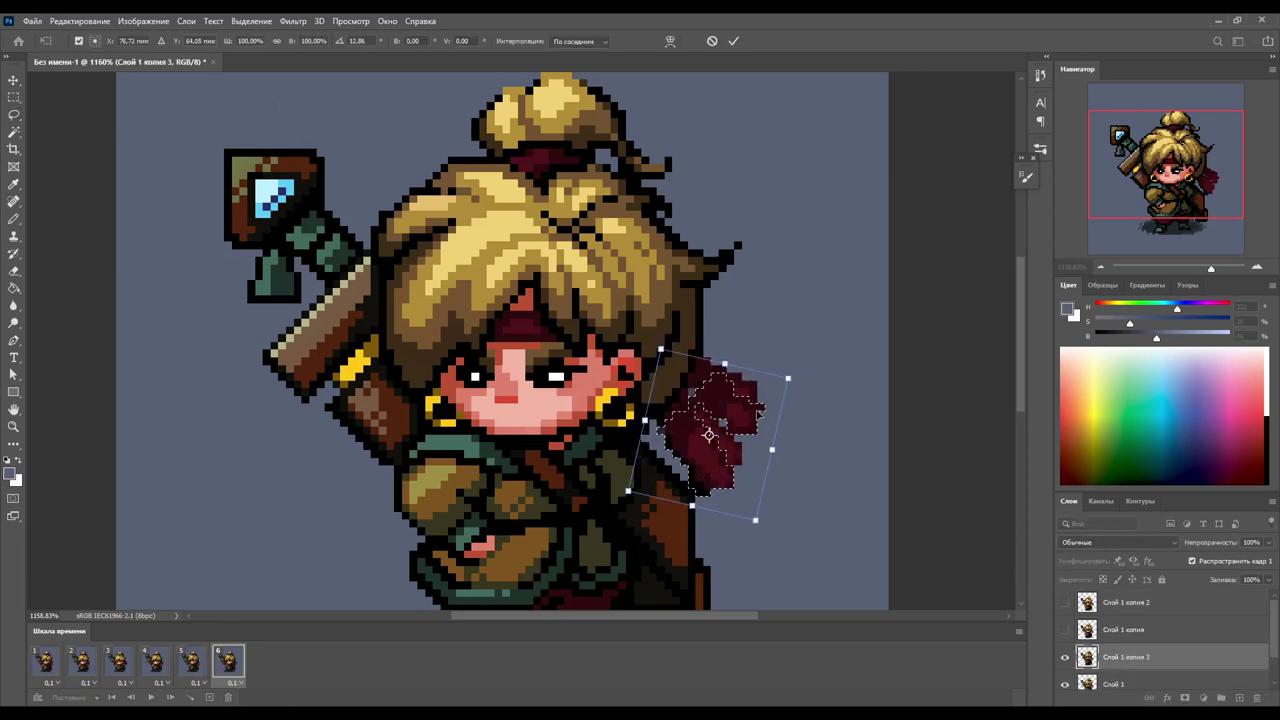
{"action": "key", "text": "Return"}
- Replay the animation to check the sash motion
{"action": "key", "text": "space"}
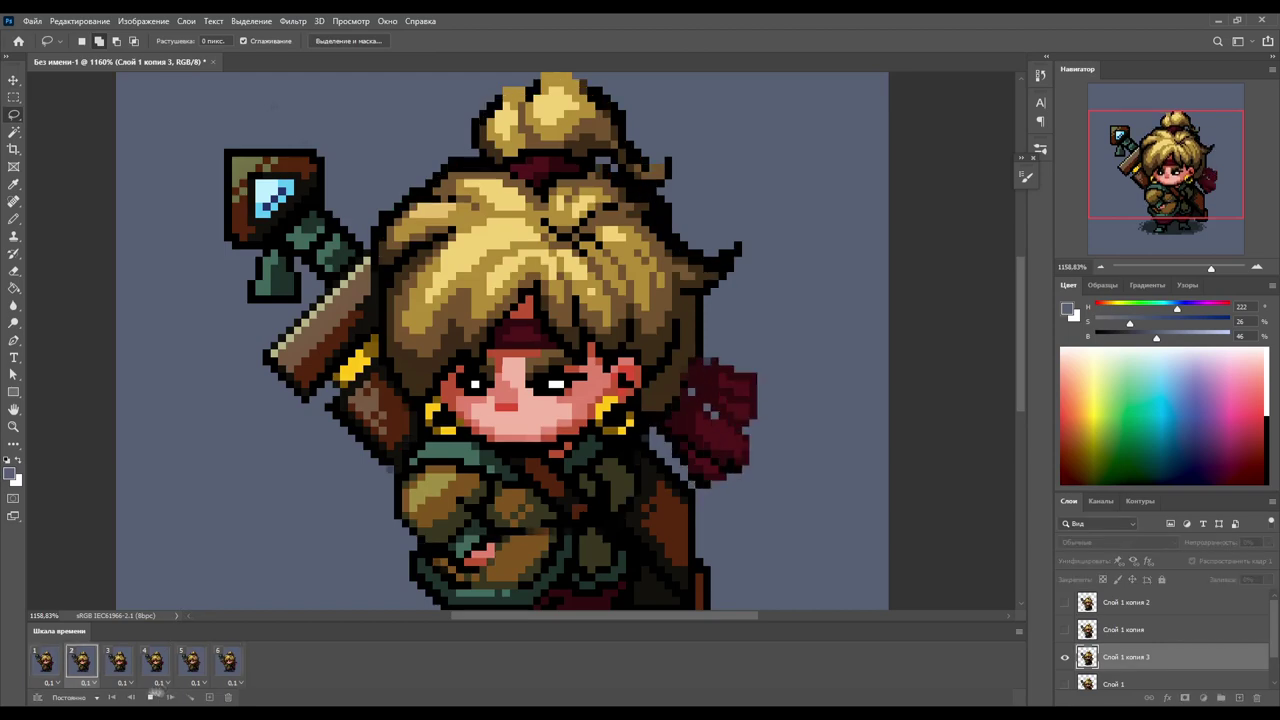
{"action": "key", "text": "space"}
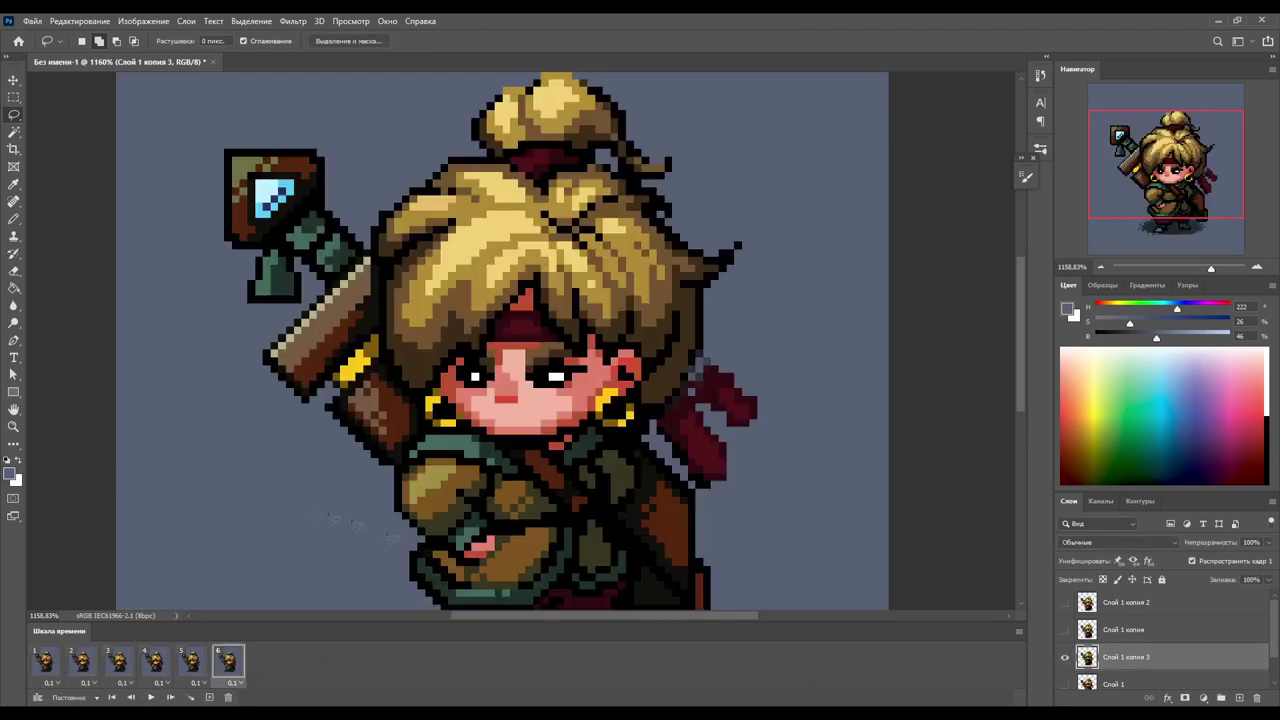
{"action": "left_click", "coordinate": [150, 697]}
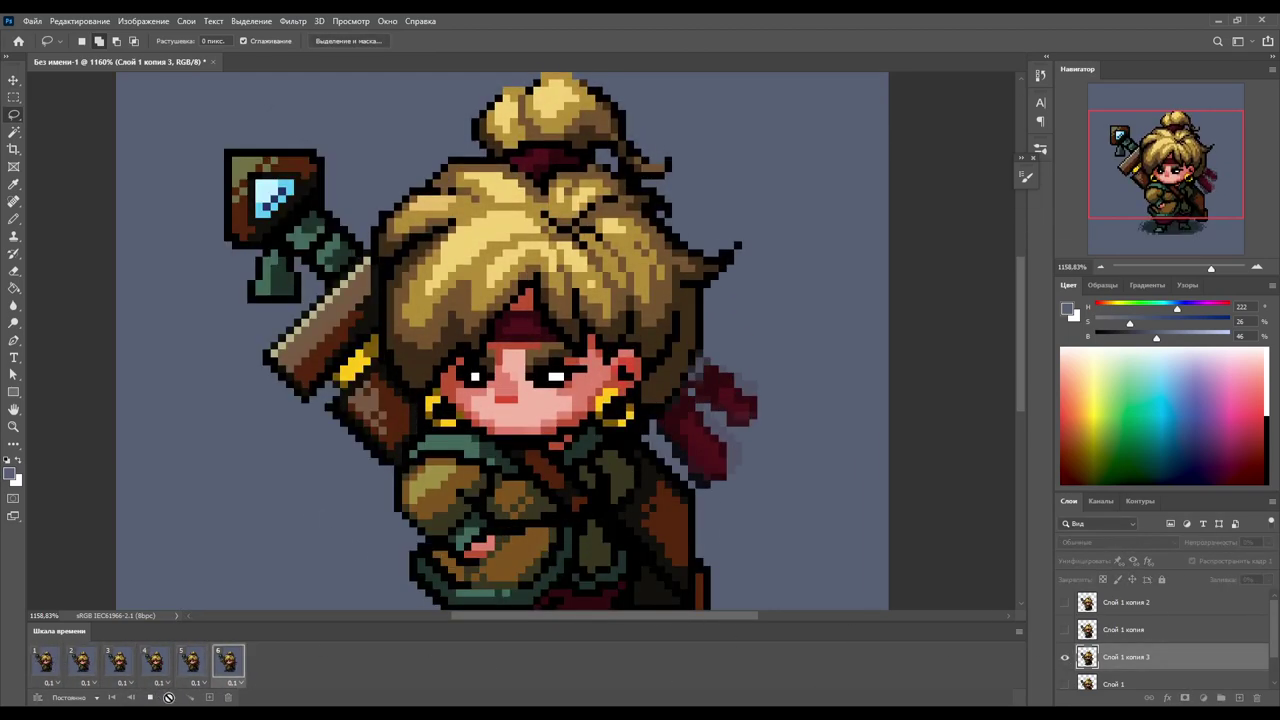
- On frame 2's character layer, touch up the hair spike tip and set the eraser to hard pixels
{"action": "left_click", "coordinate": [83, 664]}
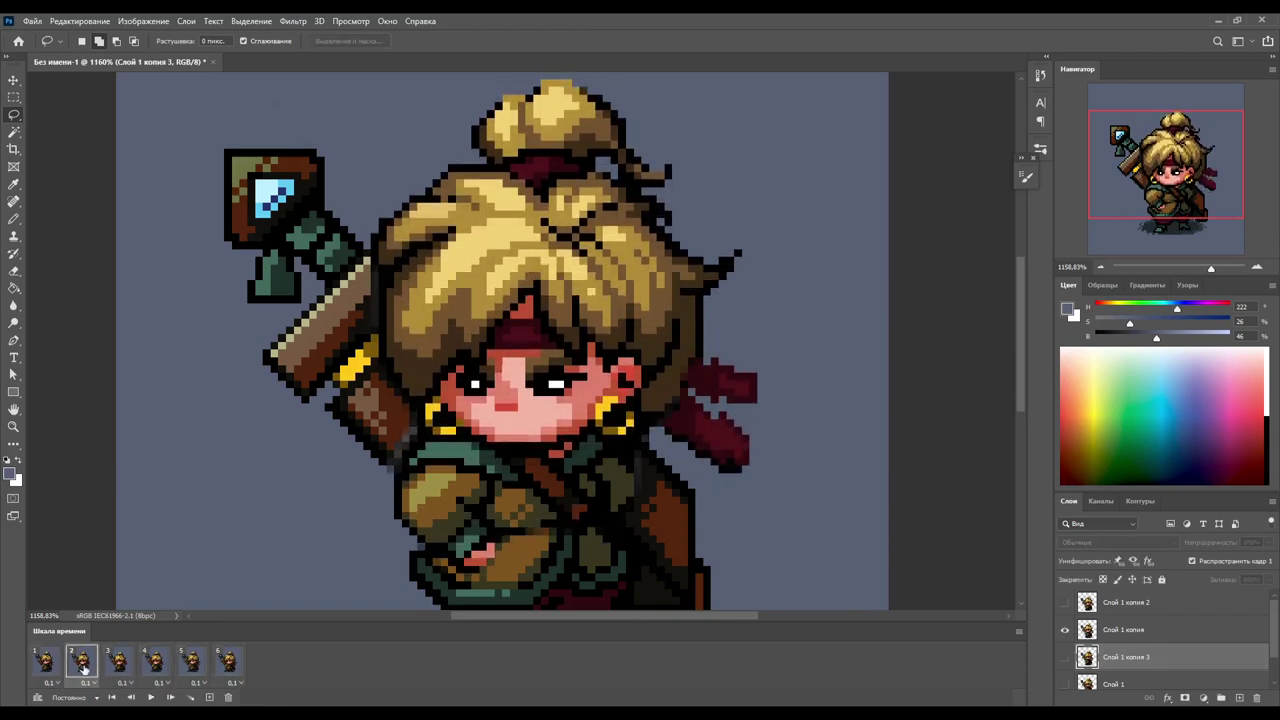
{"action": "key", "text": "b"}
{"action": "left_click", "coordinate": [1123, 629]}
{"action": "left_click_drag", "start_coordinate": [705, 230], "coordinate": [712, 275]}
{"action": "key", "text": "e"}
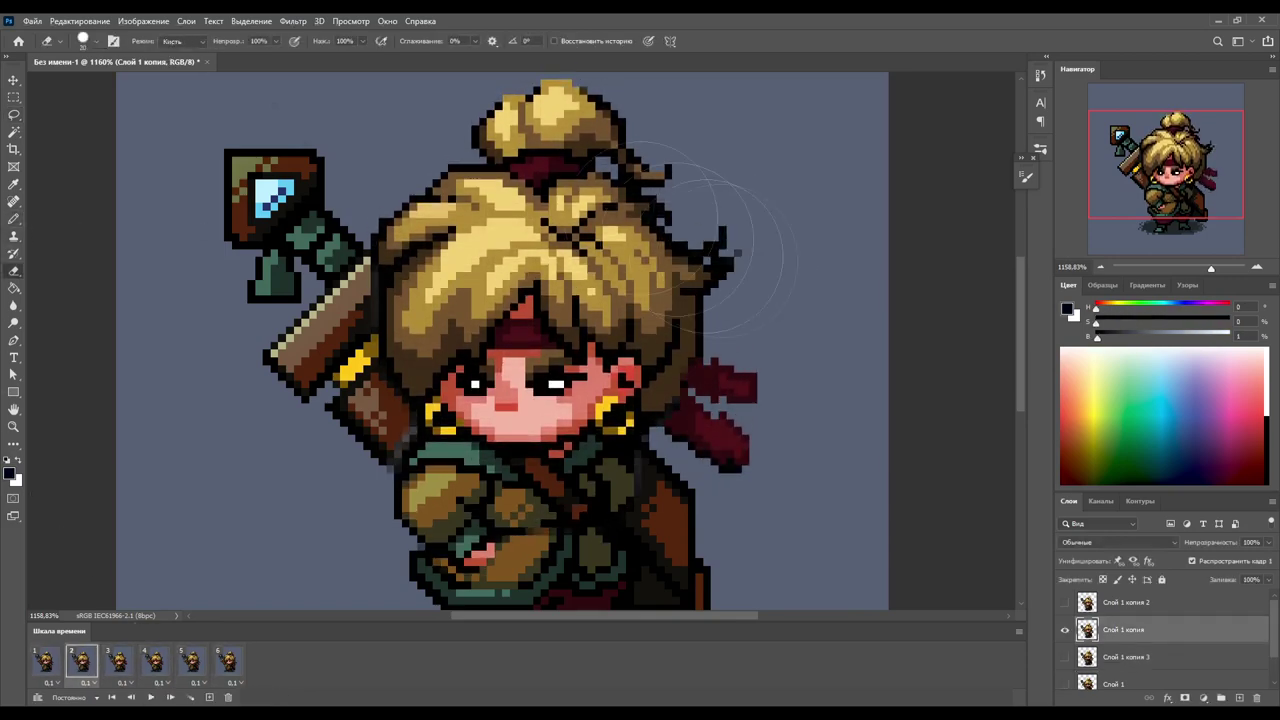
{"action": "left_click", "coordinate": [180, 40]}
{"action": "left_click", "coordinate": [180, 57]}
{"action": "left_click", "coordinate": [83, 40]}
{"action": "key", "text": "Escape"}
- Extend the hair spike up-right with dark pixels, sampling the dark brown hair colour
{"action": "scroll", "coordinate": [578, 270], "scroll_direction": "up", "scroll_amount": 3}
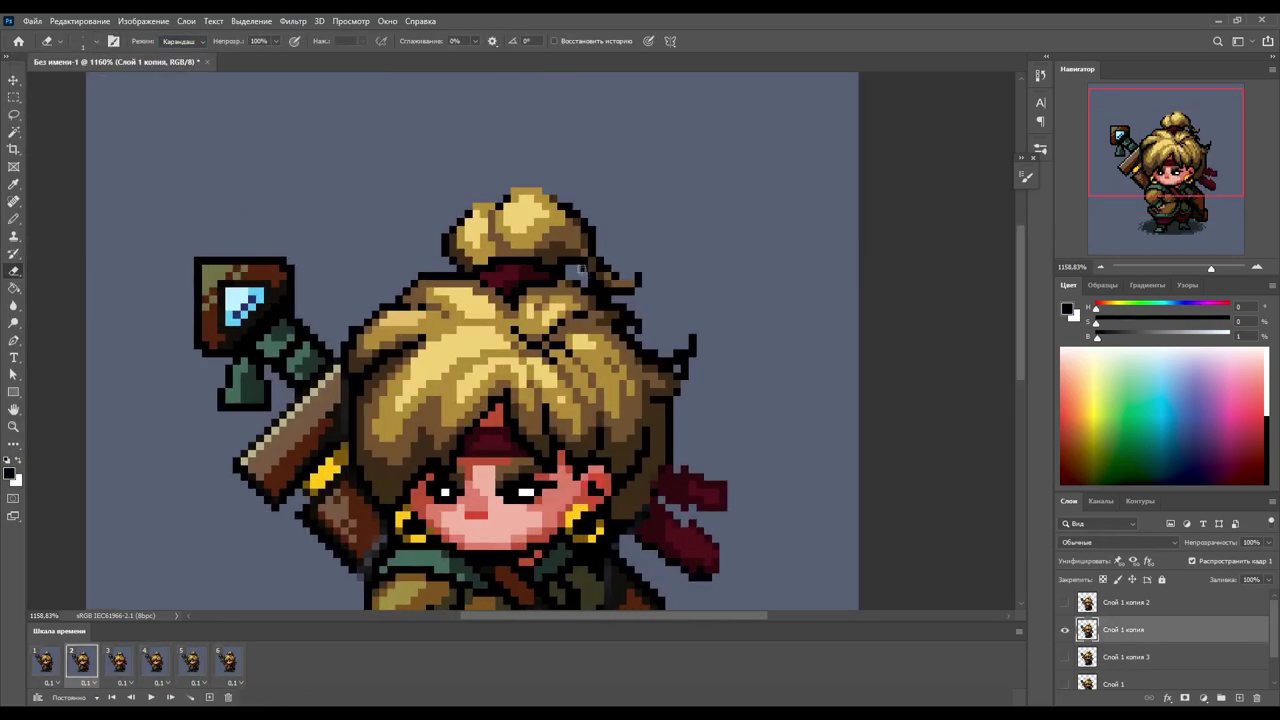
{"action": "key", "text": "b"}
{"action": "left_click_drag", "start_coordinate": [603, 252], "coordinate": [627, 239]}
{"action": "left_click", "coordinate": [595, 252], "text": "alt"}
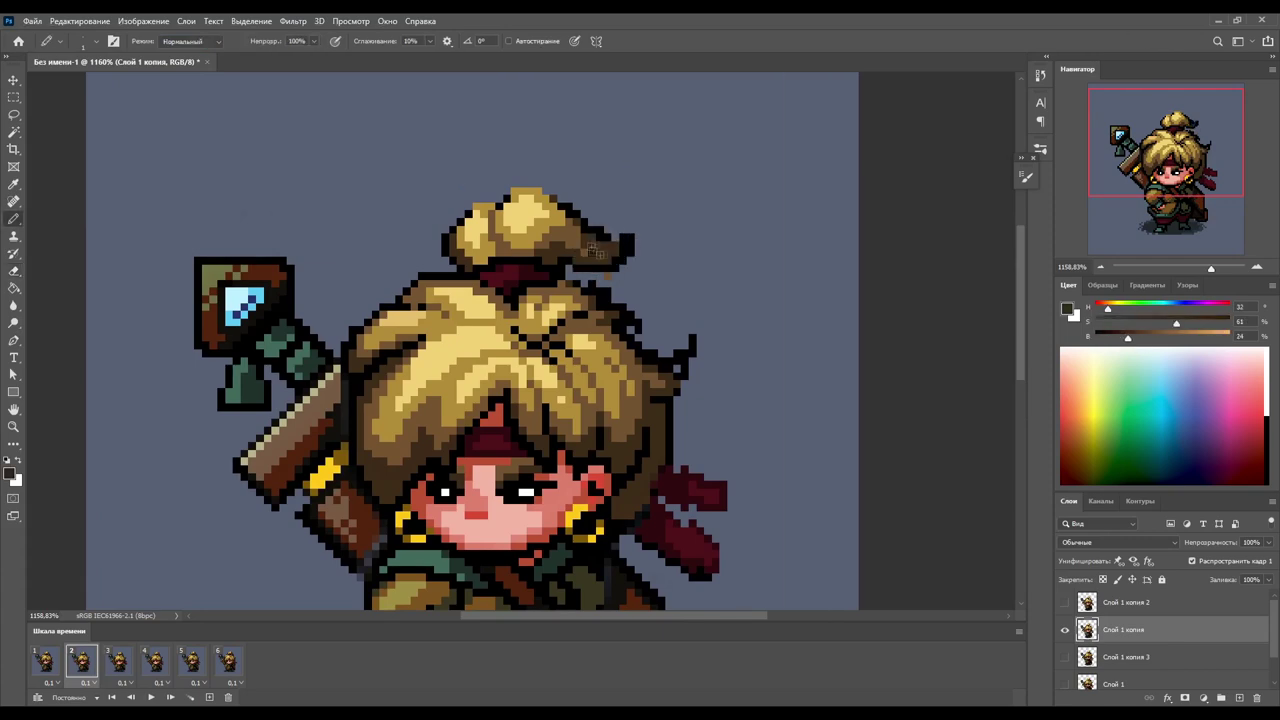
{"action": "key", "text": "e"}
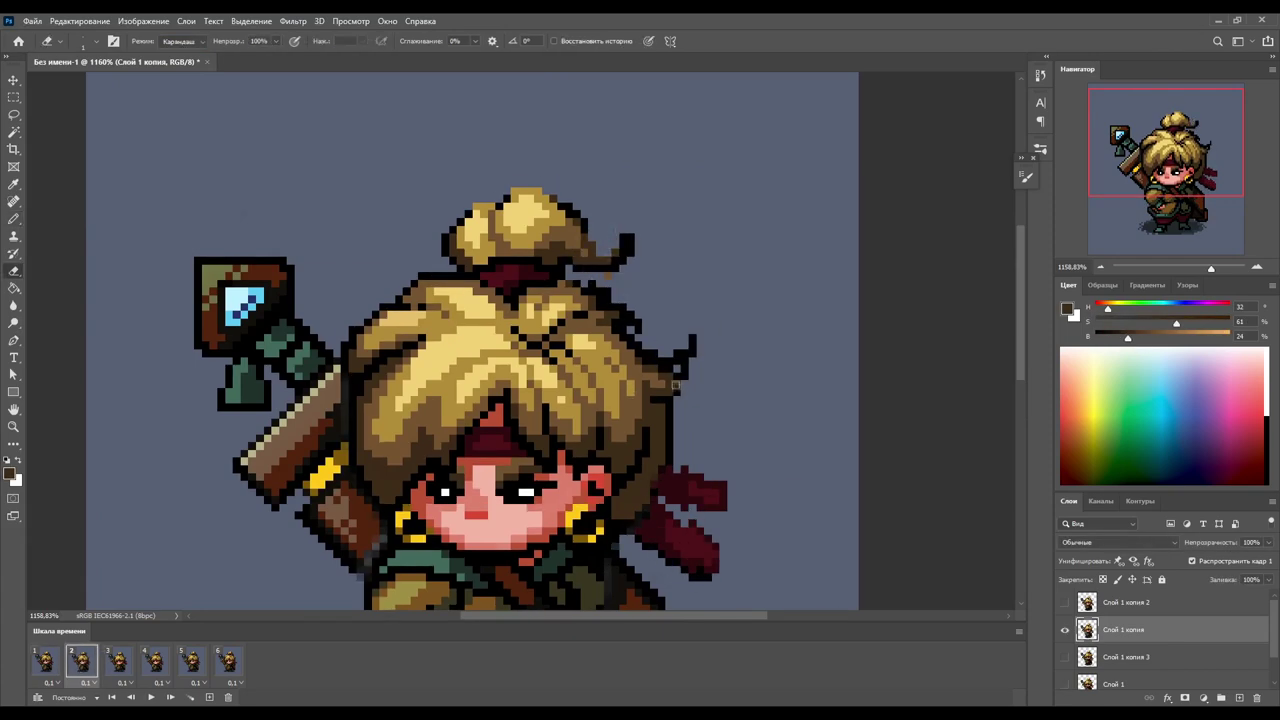
{"action": "key", "text": "b"}
- Sample the reddish-brown shading, face colours and near-black hair outline colour
{"action": "left_click_drag", "start_coordinate": [676, 384], "coordinate": [740, 289]}
{"action": "left_click", "coordinate": [614, 370], "text": "alt"}
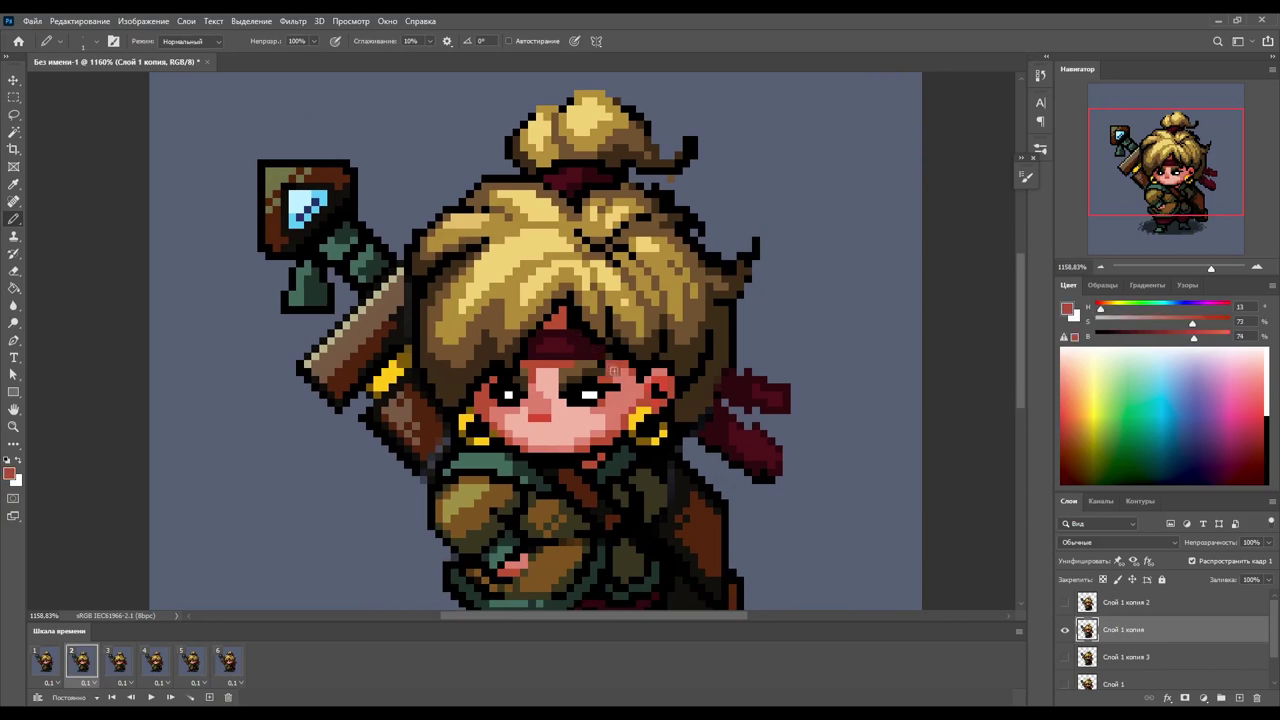
{"action": "left_click", "coordinate": [522, 352], "text": "alt"}
{"action": "left_click", "coordinate": [470, 364], "text": "alt"}
{"action": "left_click", "coordinate": [508, 360], "text": "alt"}
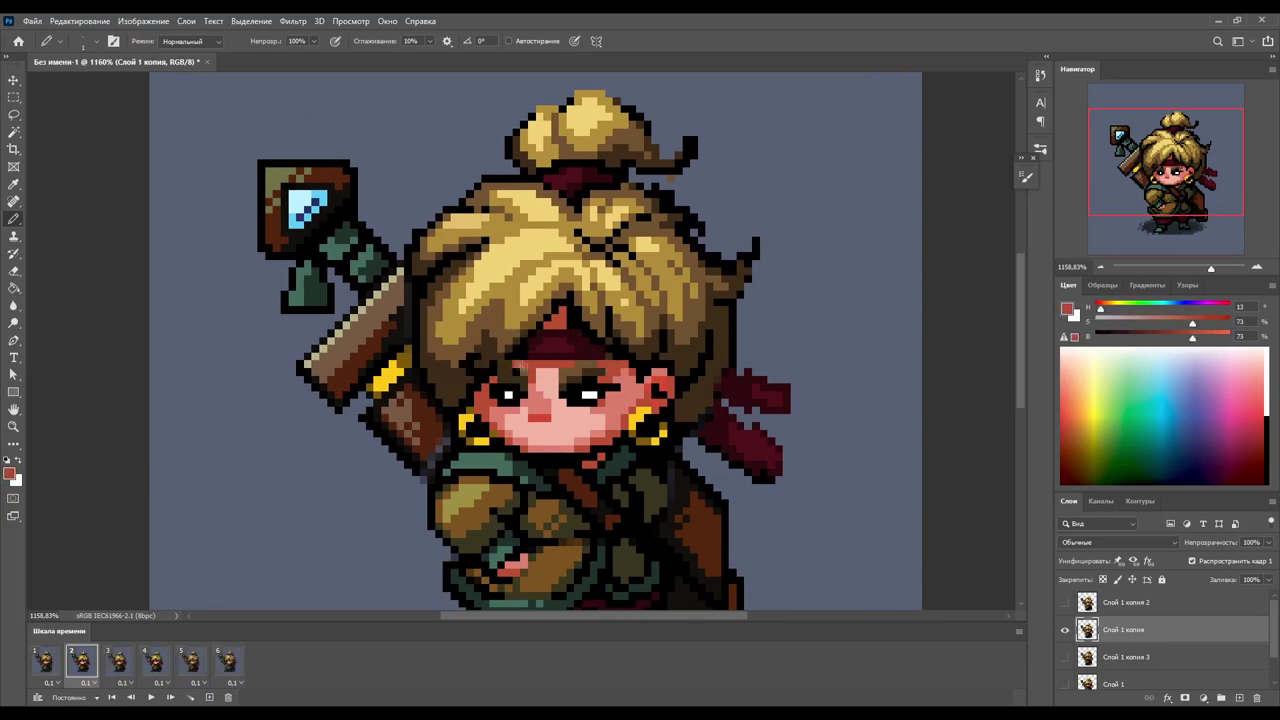
{"action": "mouse_move", "coordinate": [522, 346]}
{"action": "left_mouse_down"}
{"action": "mouse_move", "coordinate": [569, 421]}
{"action": "mouse_move", "coordinate": [633, 420]}
{"action": "left_mouse_up"}
{"action": "left_click", "coordinate": [452, 334], "text": "alt"}
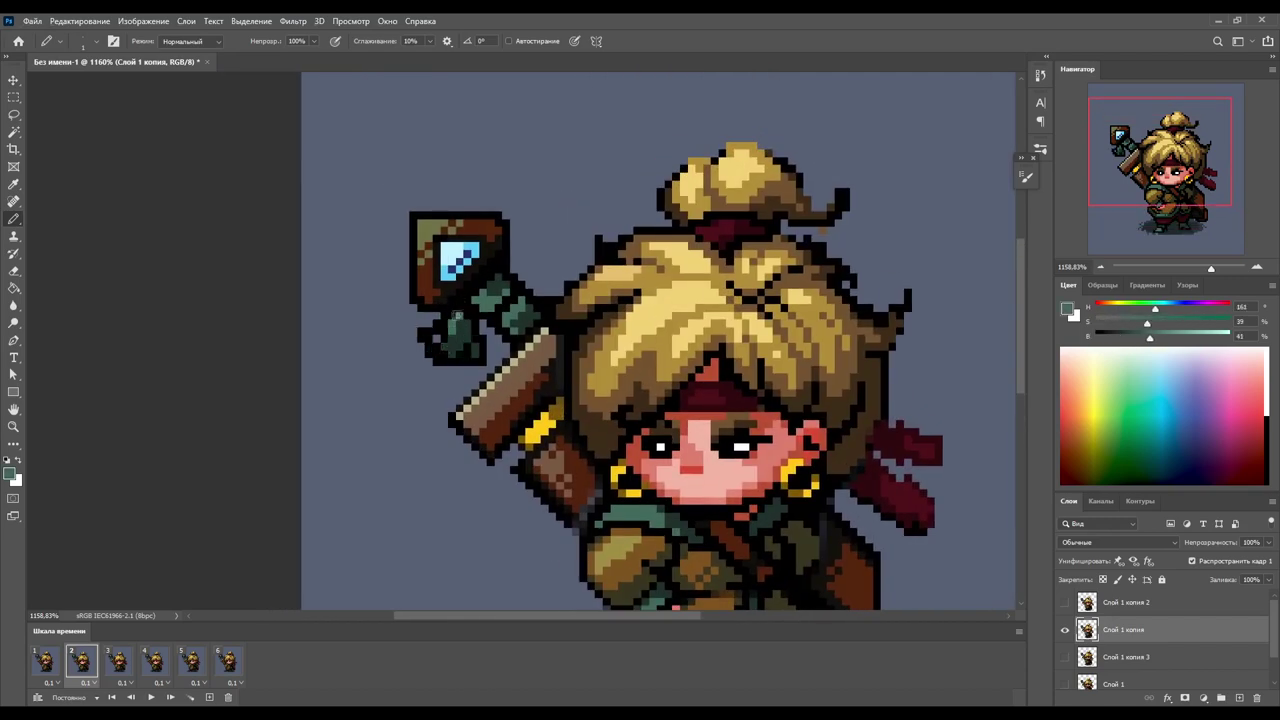
{"action": "key", "text": "e"}
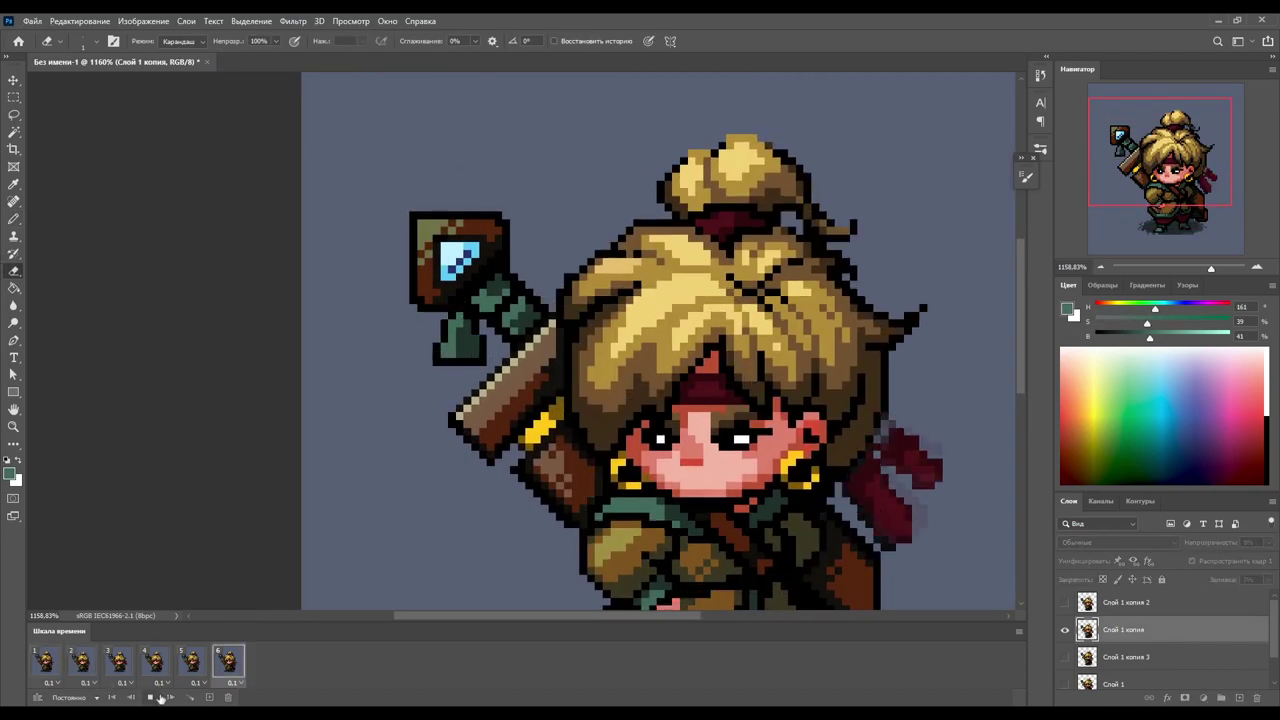
- Bring up frame 3 of the timeline for editing
{"action": "scroll", "coordinate": [520, 389], "scroll_direction": "down", "scroll_amount": 3}
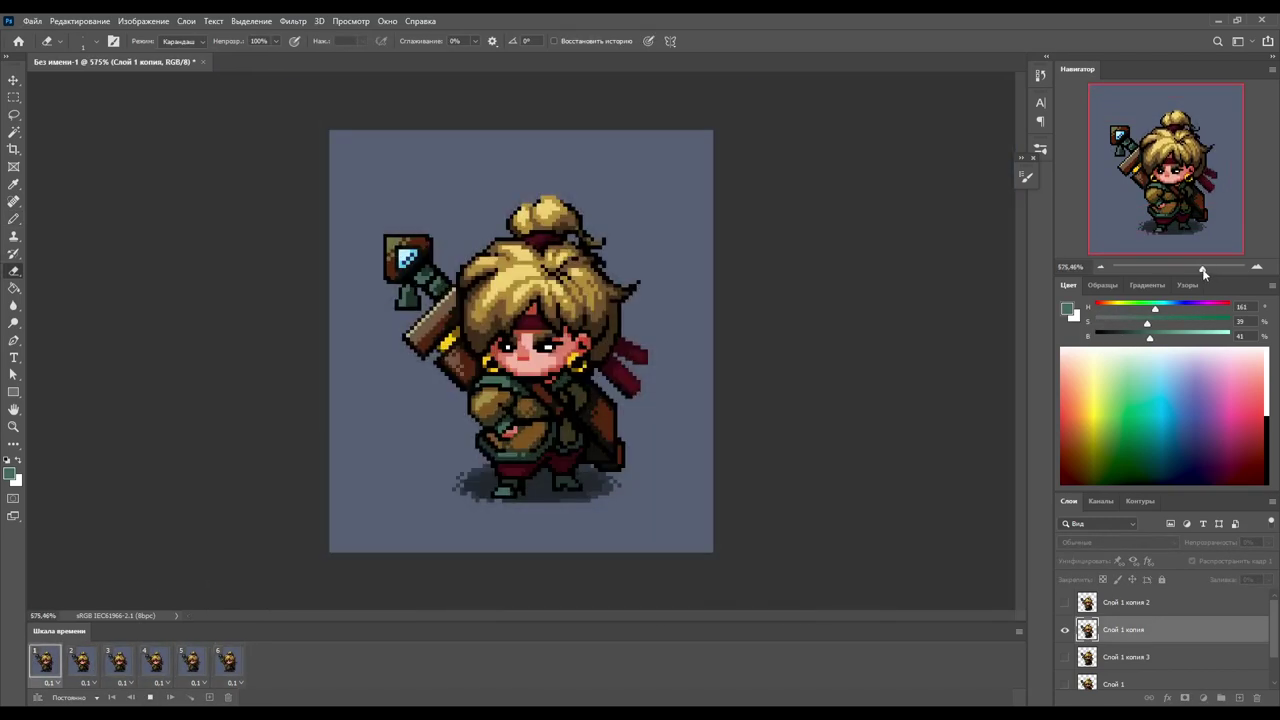
{"action": "scroll", "coordinate": [520, 389], "scroll_direction": "up", "scroll_amount": 2}
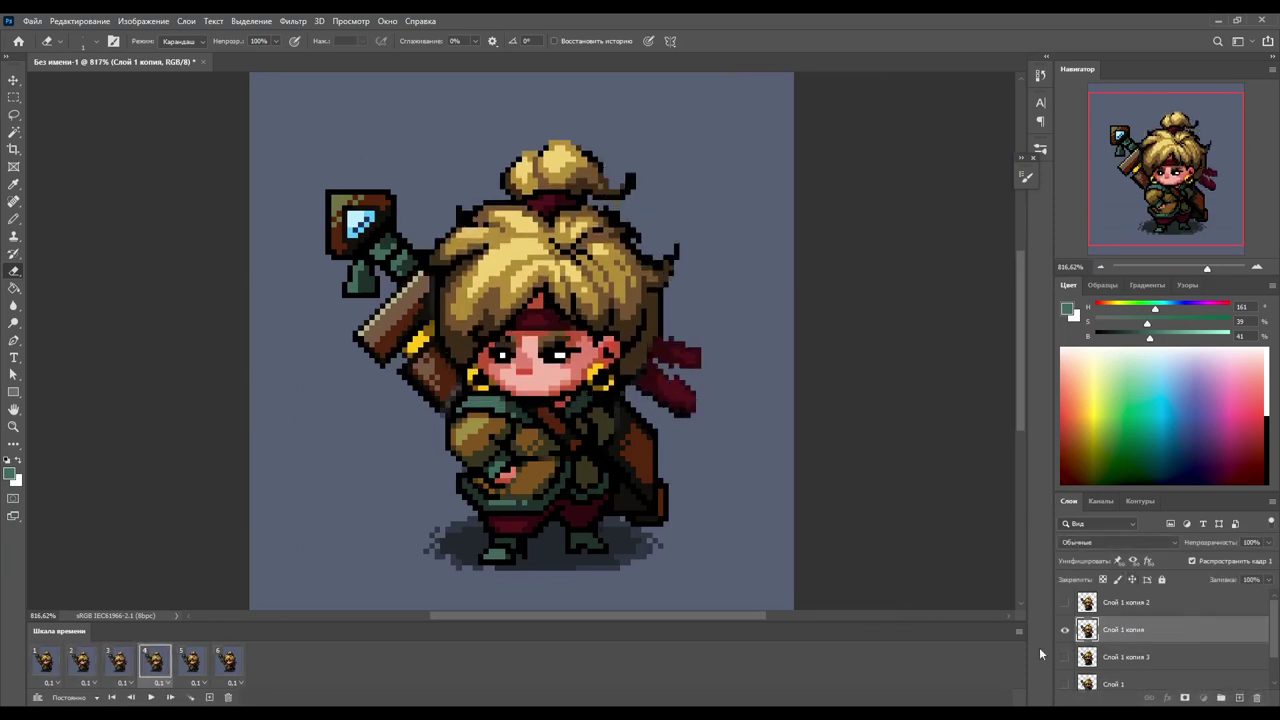
{"action": "left_click", "coordinate": [83, 668]}
{"action": "left_click", "coordinate": [118, 666]}
- On frame 3, draw dark outline pixels along the hair's top and left edges
{"action": "scroll", "coordinate": [620, 250], "scroll_direction": "up", "scroll_amount": 3}
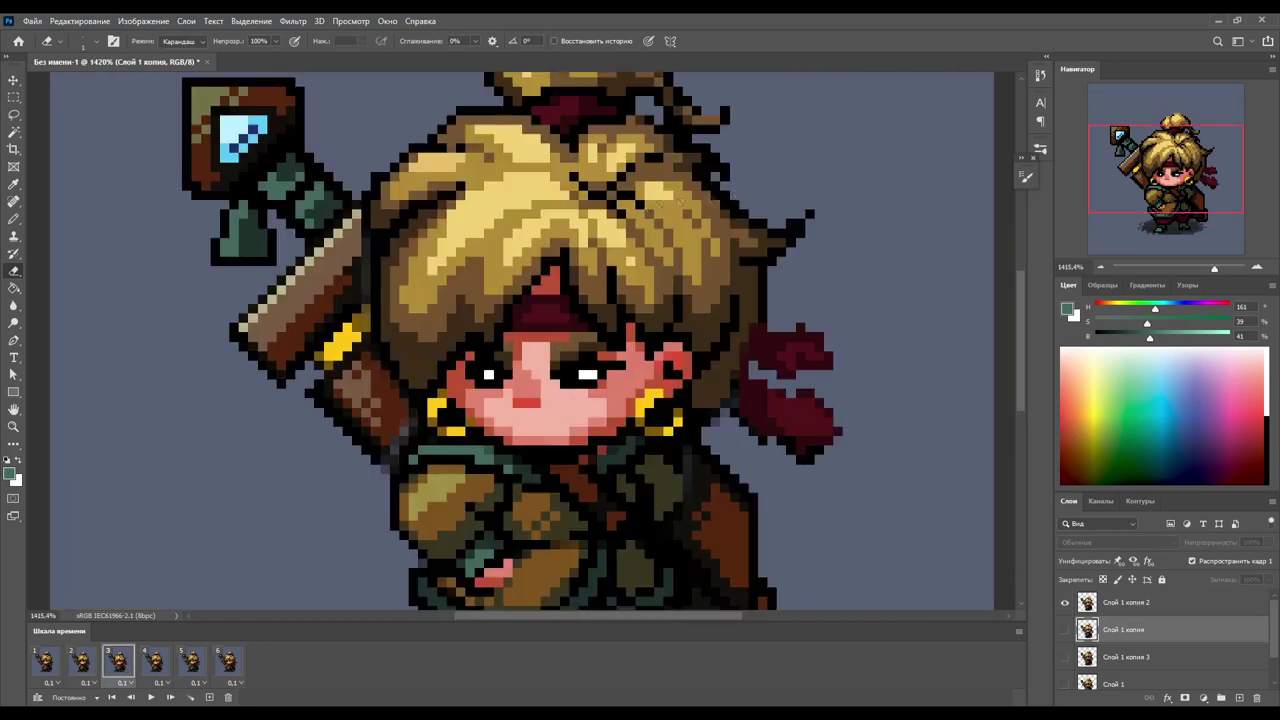
{"action": "key", "text": "b"}
{"action": "left_click", "coordinate": [688, 283], "text": "alt"}
{"action": "mouse_move", "coordinate": [690, 268]}
{"action": "left_mouse_down"}
{"action": "mouse_move", "coordinate": [738, 258]}
{"action": "mouse_move", "coordinate": [799, 345]}
{"action": "left_mouse_up"}
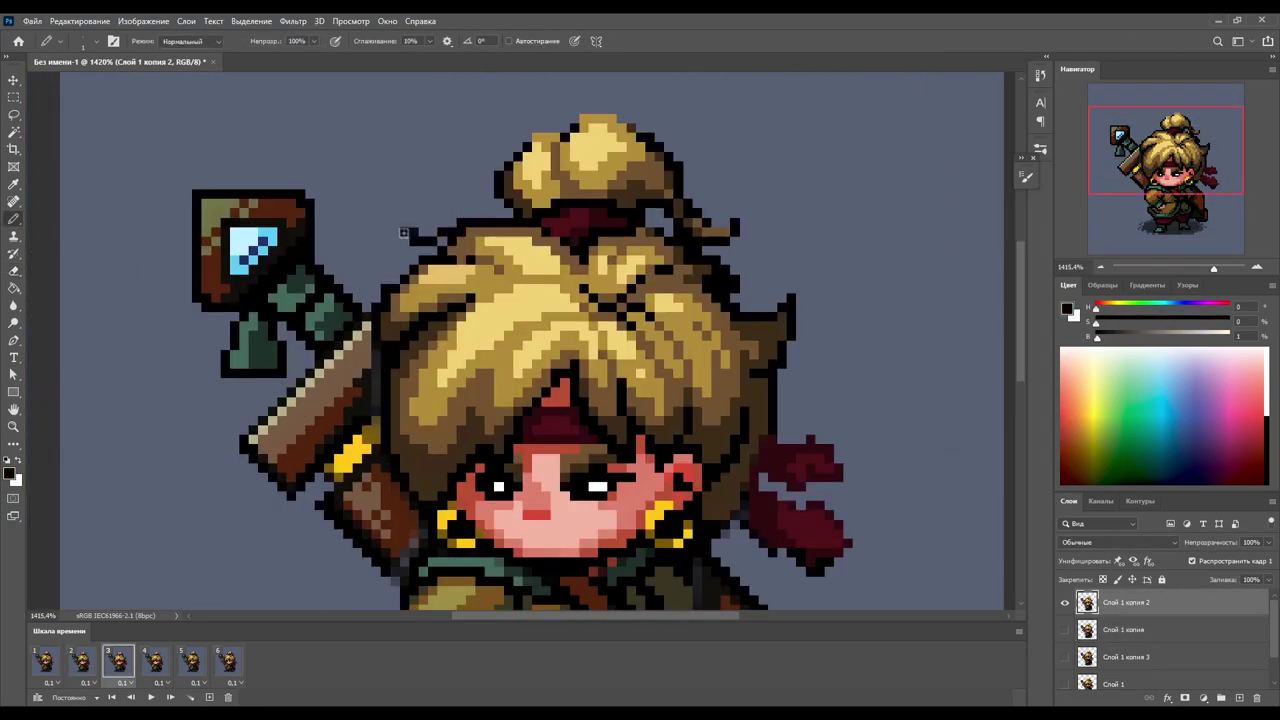
{"action": "left_click", "coordinate": [415, 262], "text": "alt"}
{"action": "left_click_drag", "start_coordinate": [415, 265], "coordinate": [350, 292]}
{"action": "left_click", "coordinate": [348, 283], "text": "alt"}
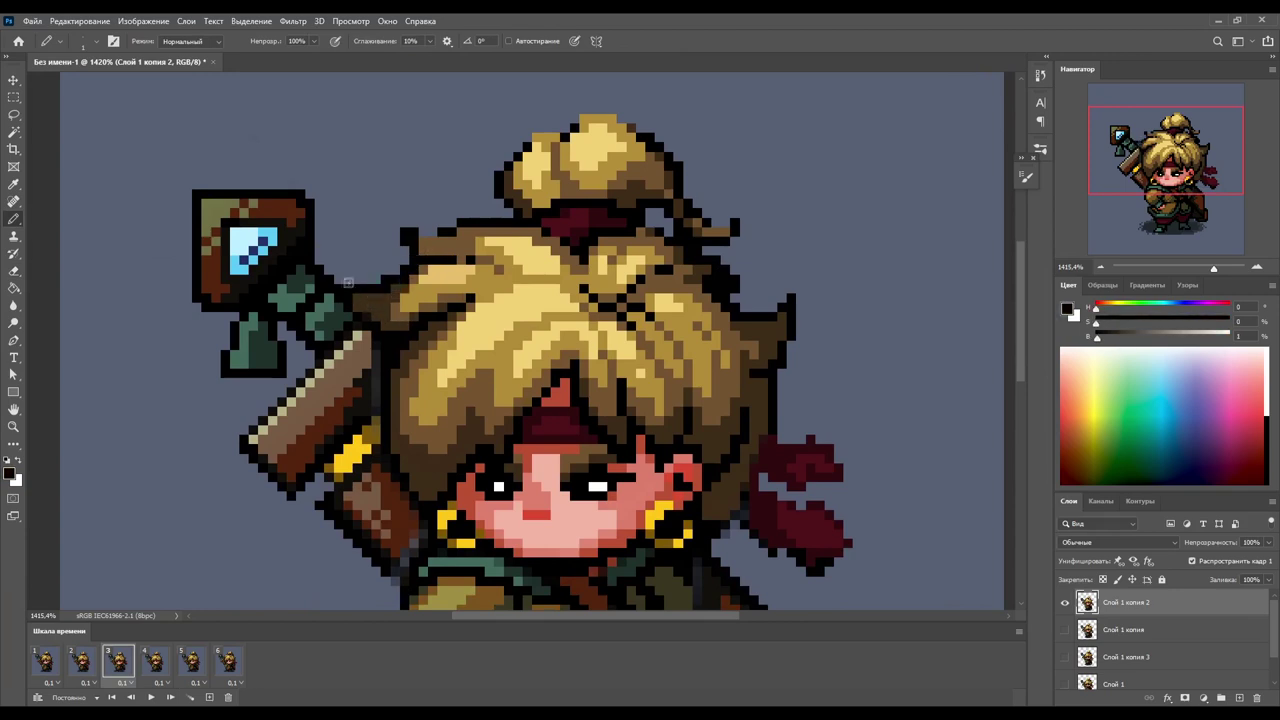
- Paint dark strands across the forehead bangs, sampling headband and near-black colours
{"action": "left_click", "coordinate": [548, 390], "text": "alt"}
{"action": "left_click", "coordinate": [500, 420], "text": "alt"}
{"action": "mouse_move", "coordinate": [440, 445]}
{"action": "left_mouse_down"}
{"action": "mouse_move", "coordinate": [520, 420]}
{"action": "mouse_move", "coordinate": [625, 440]}
{"action": "left_mouse_up"}
{"action": "left_click", "coordinate": [648, 447], "text": "alt"}
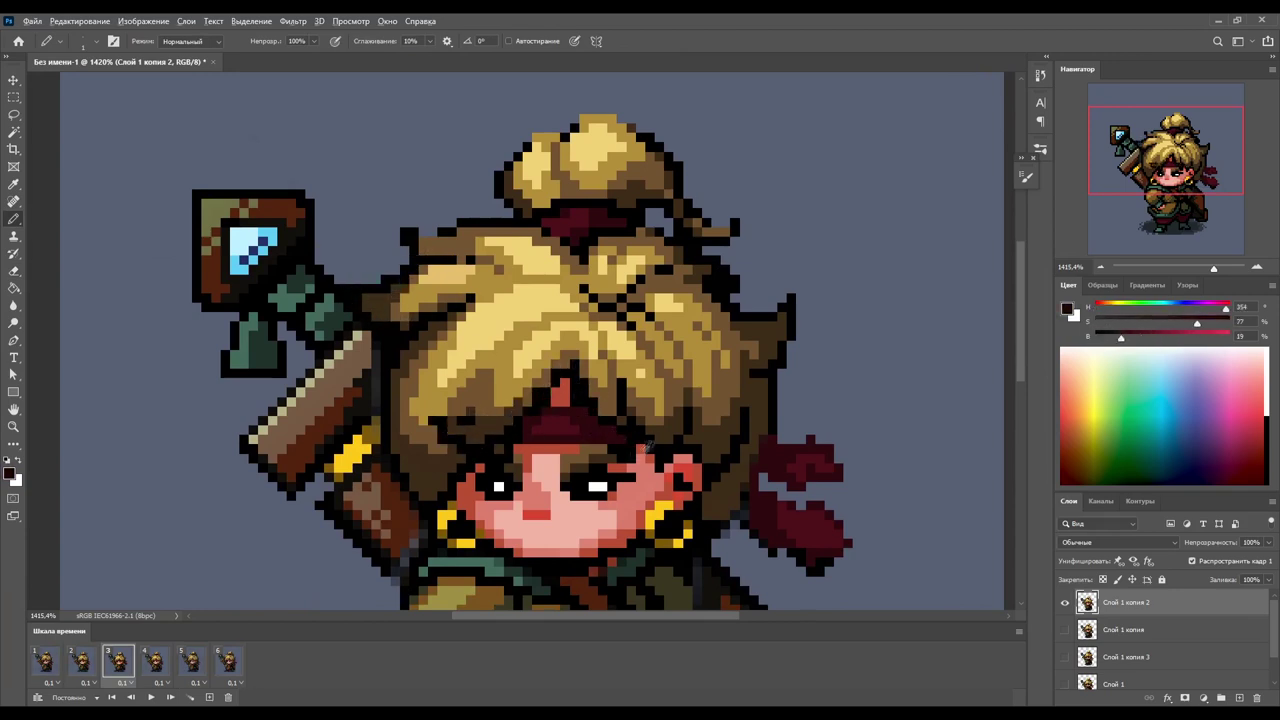
{"action": "left_click", "coordinate": [577, 390], "text": "alt"}
{"action": "left_click", "coordinate": [506, 448], "text": "alt"}
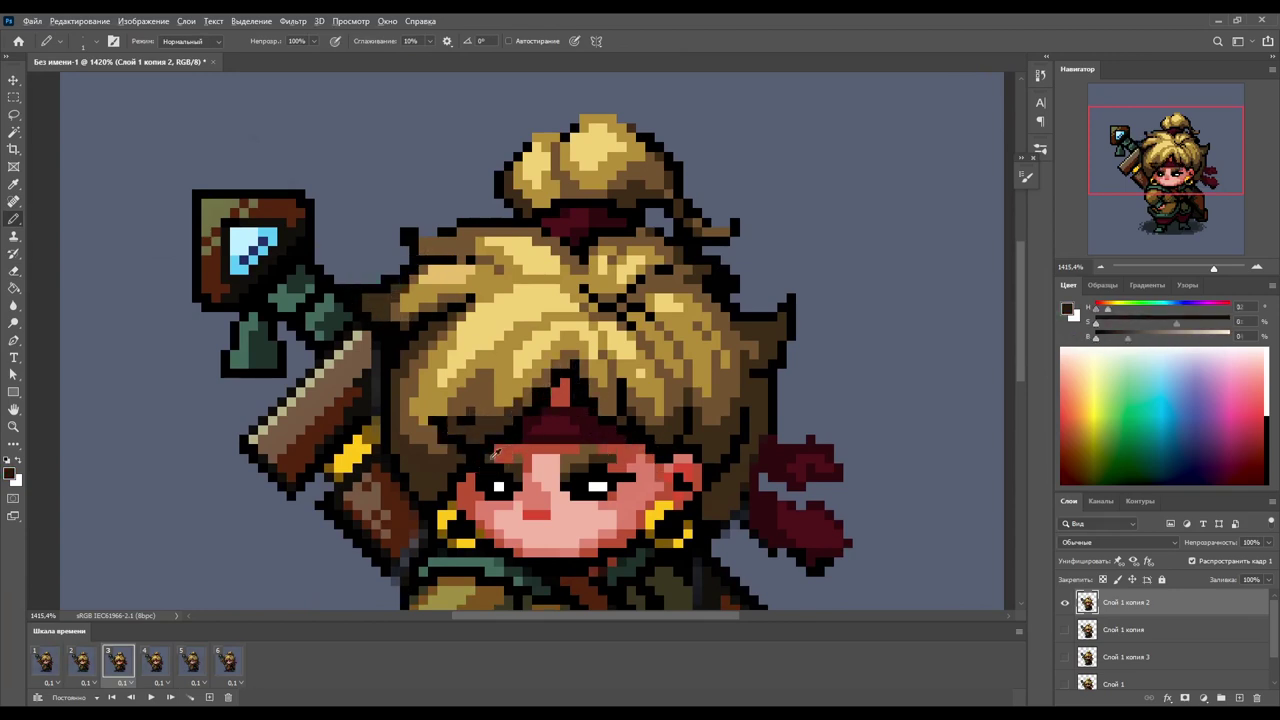
- Recolour the black hair strands brown and erase stray pixels
{"action": "scroll", "coordinate": [580, 380], "scroll_direction": "down", "scroll_amount": 2}
{"action": "scroll", "coordinate": [620, 330], "scroll_direction": "up", "scroll_amount": 3}
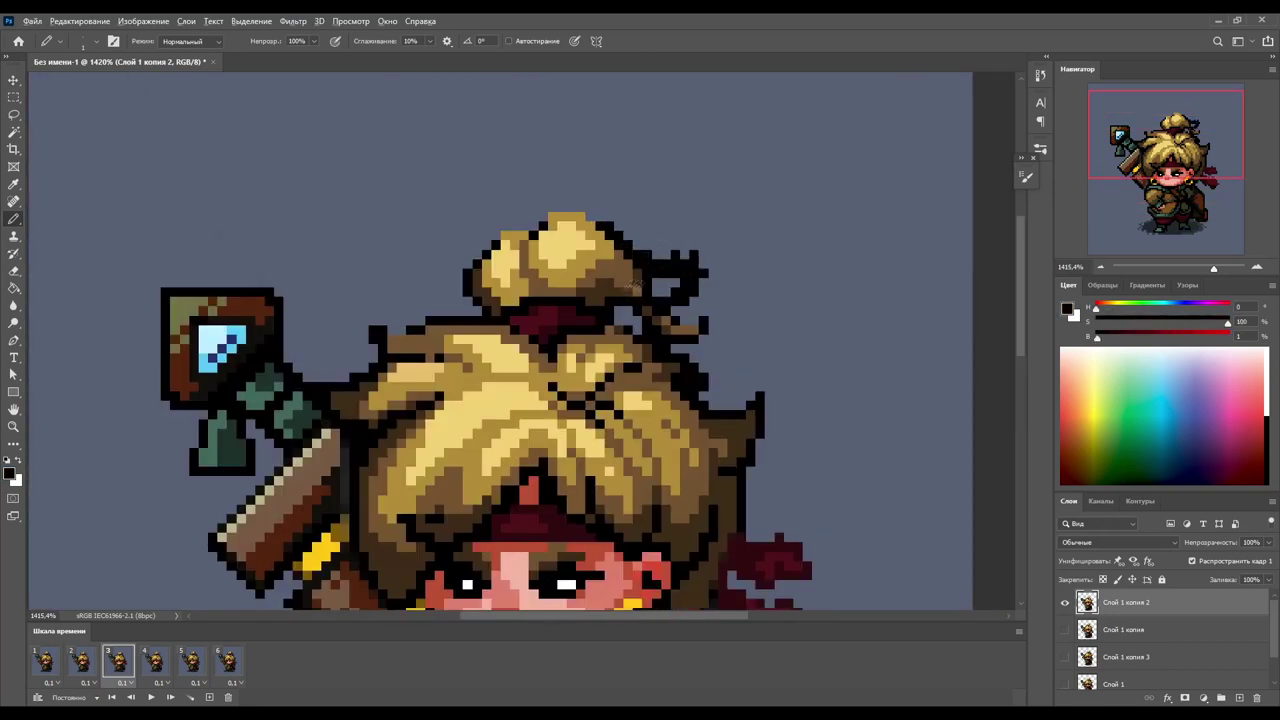
{"action": "left_click", "coordinate": [633, 283], "text": "alt"}
{"action": "mouse_move", "coordinate": [640, 292]}
{"action": "left_mouse_down"}
{"action": "mouse_move", "coordinate": [700, 280]}
{"action": "mouse_move", "coordinate": [700, 268]}
{"action": "left_mouse_up"}
{"action": "key", "text": "e"}
{"action": "key", "text": "b"}
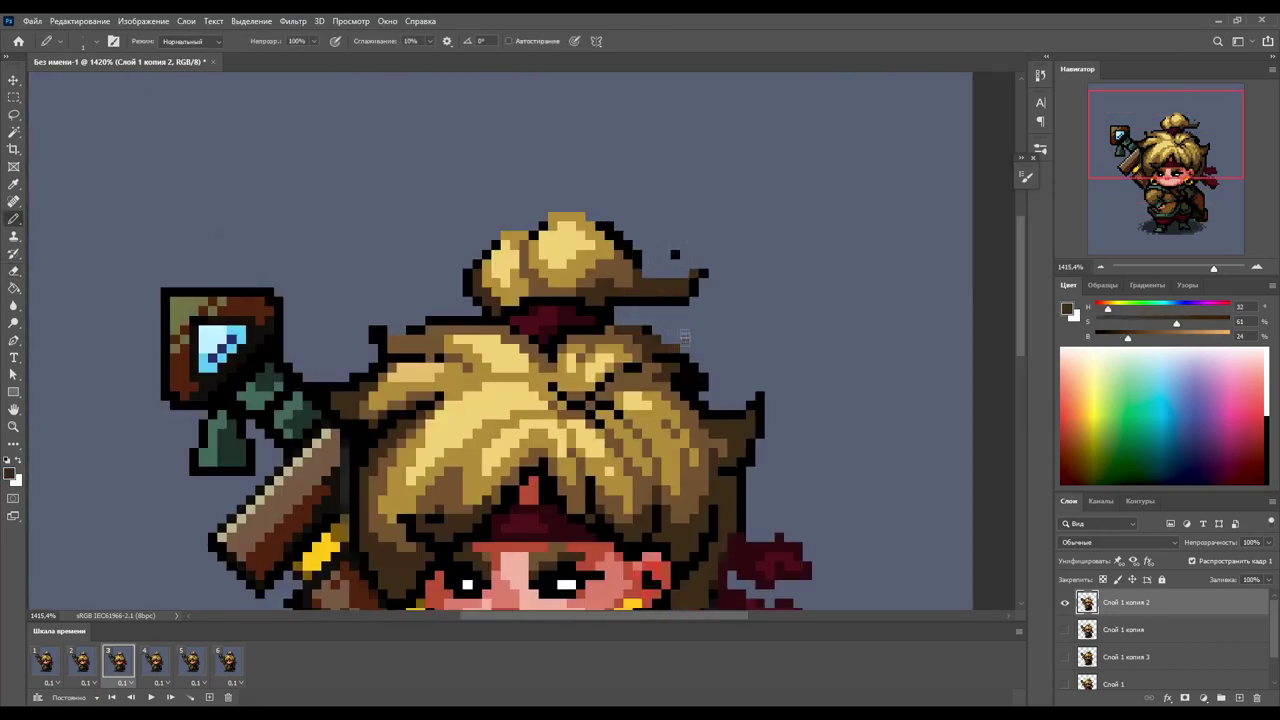
{"action": "scroll", "coordinate": [648, 256], "scroll_direction": "down", "scroll_amount": 3}
- On frame 4, layer 'Слой 1 копия 4', draw a dark outline along the hair's left edge
{"action": "left_click", "coordinate": [155, 662]}
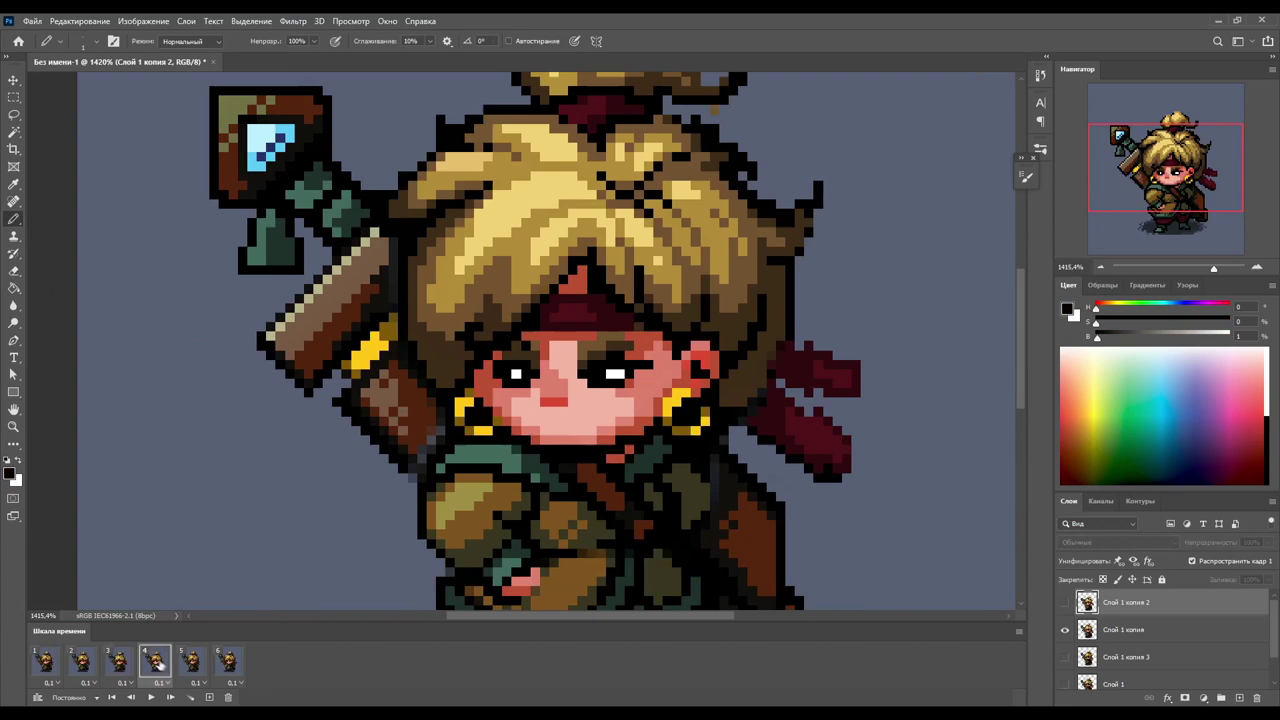
{"action": "left_click", "coordinate": [1143, 631]}
{"action": "left_click_drag", "start_coordinate": [754, 215], "coordinate": [689, 265]}
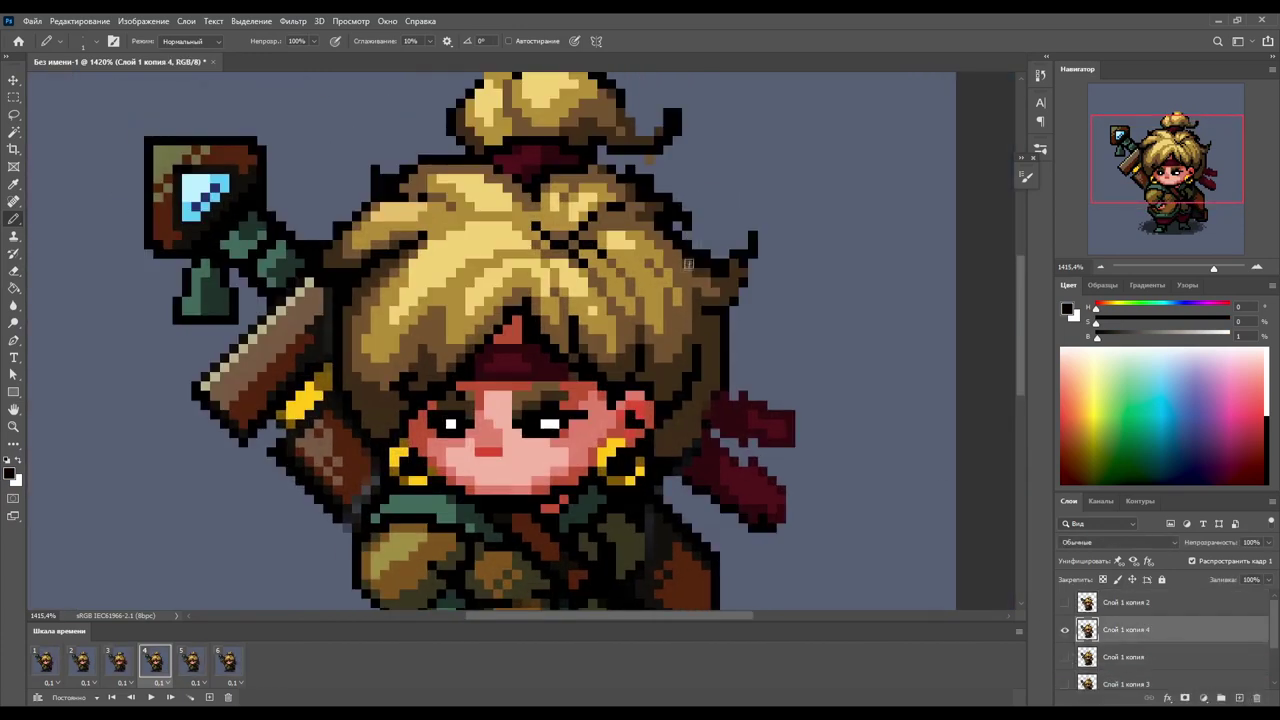
{"action": "left_click_drag", "start_coordinate": [639, 127], "coordinate": [672, 220]}
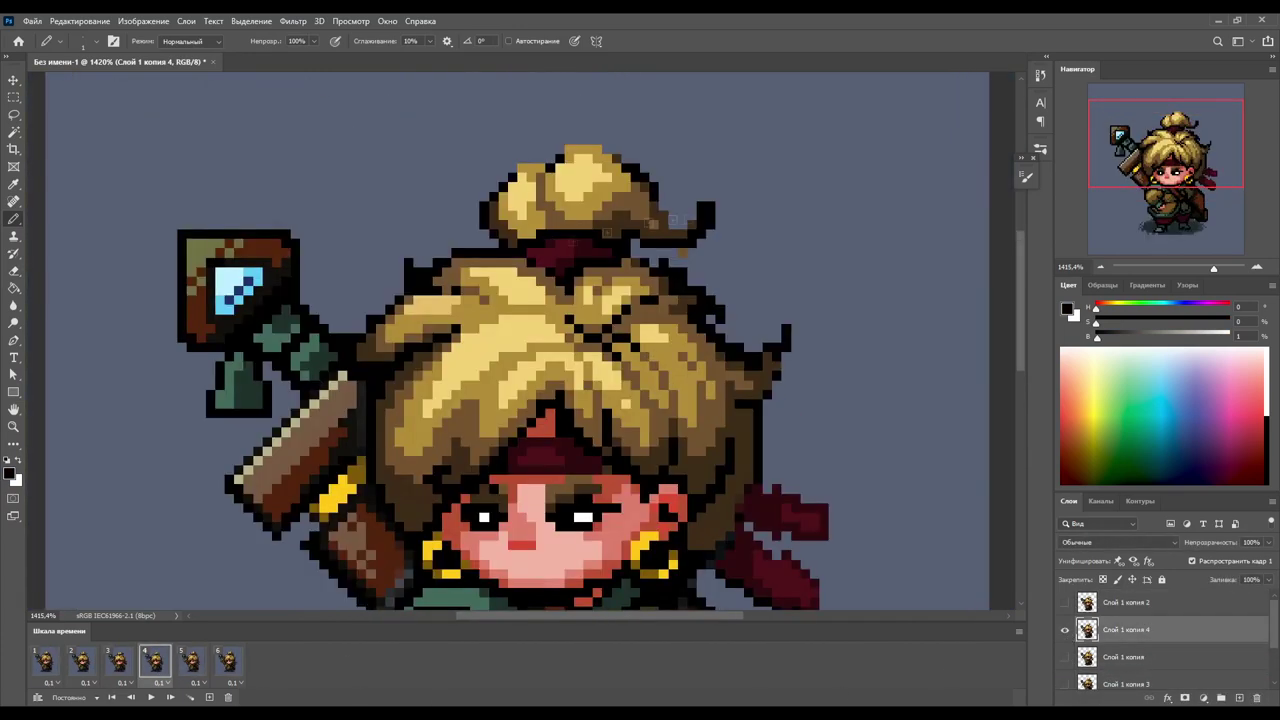
{"action": "key", "text": "e"}
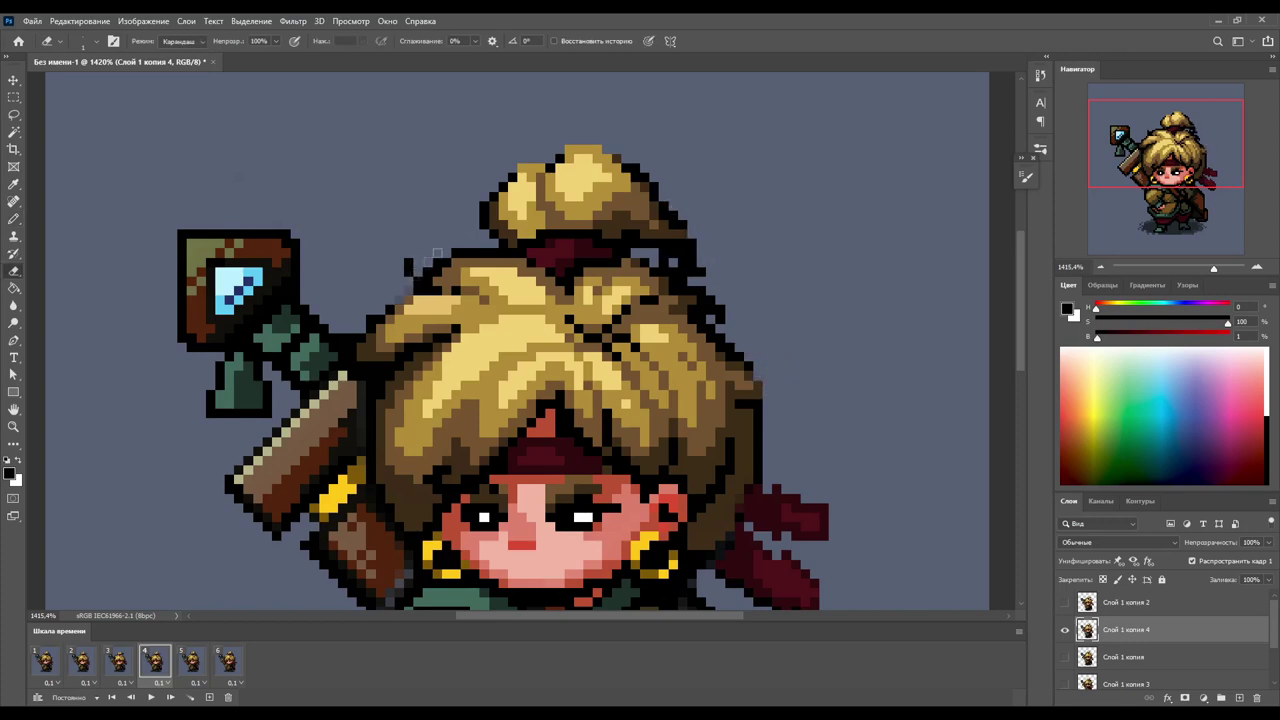
{"action": "key", "text": "b"}
{"action": "left_click_drag", "start_coordinate": [368, 340], "coordinate": [431, 280]}
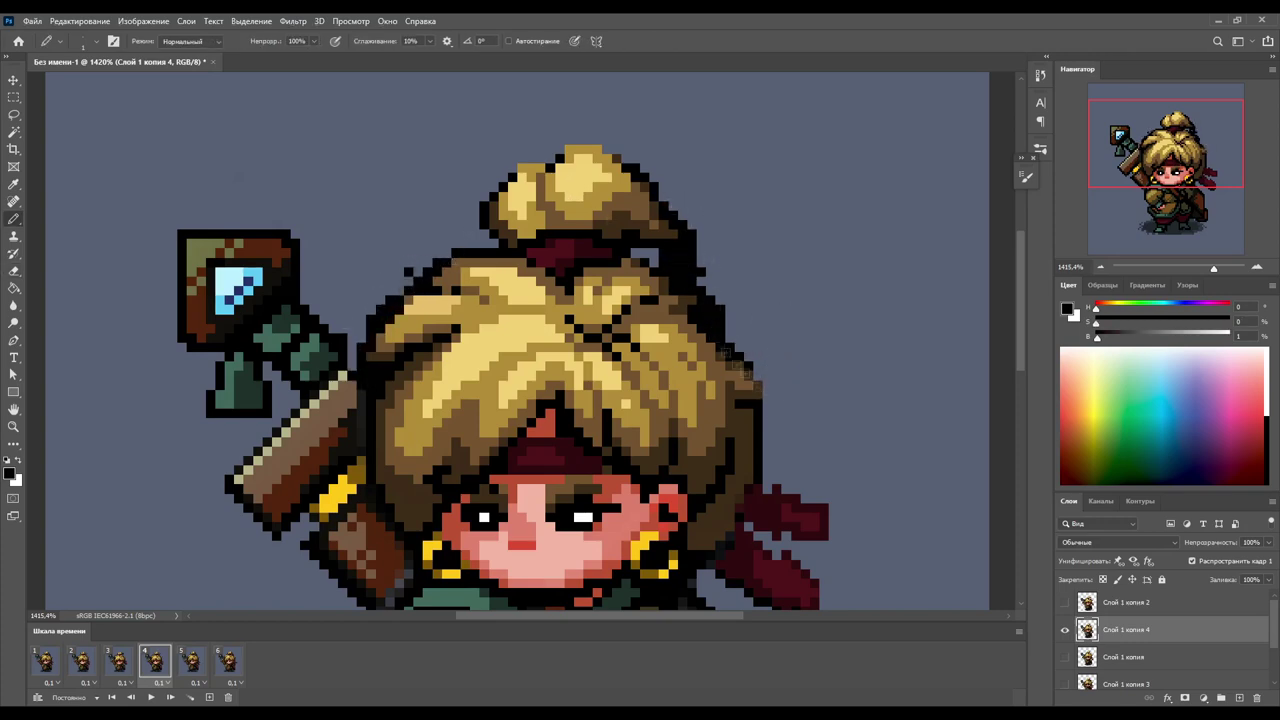
{"action": "left_click_drag", "start_coordinate": [661, 487], "coordinate": [645, 290]}
- Flip between neighbouring frames to compare hair motion, then play the animation fitted to the window
{"action": "left_click", "coordinate": [117, 662]}
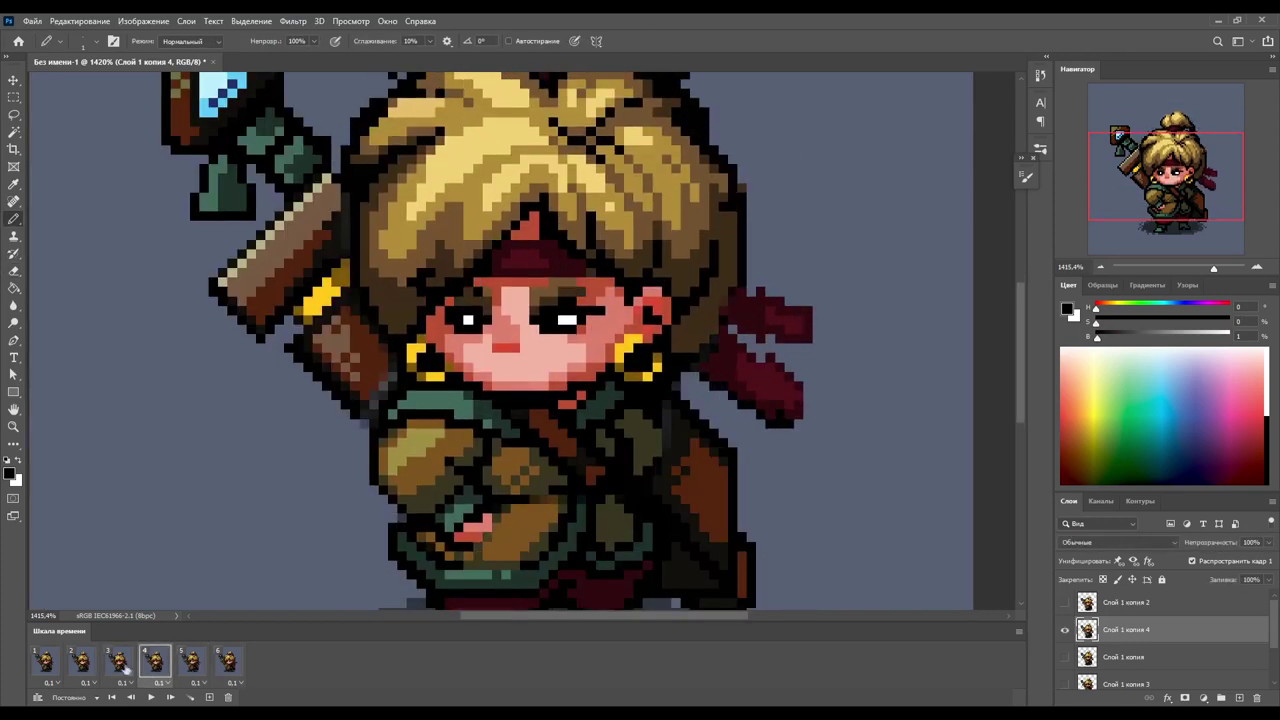
{"action": "left_click", "coordinate": [117, 662]}
{"action": "left_click", "coordinate": [117, 662]}
{"action": "left_click", "coordinate": [153, 662]}
{"action": "left_click", "coordinate": [190, 662]}
{"action": "left_click", "coordinate": [82, 662]}
{"action": "left_click", "coordinate": [153, 662]}
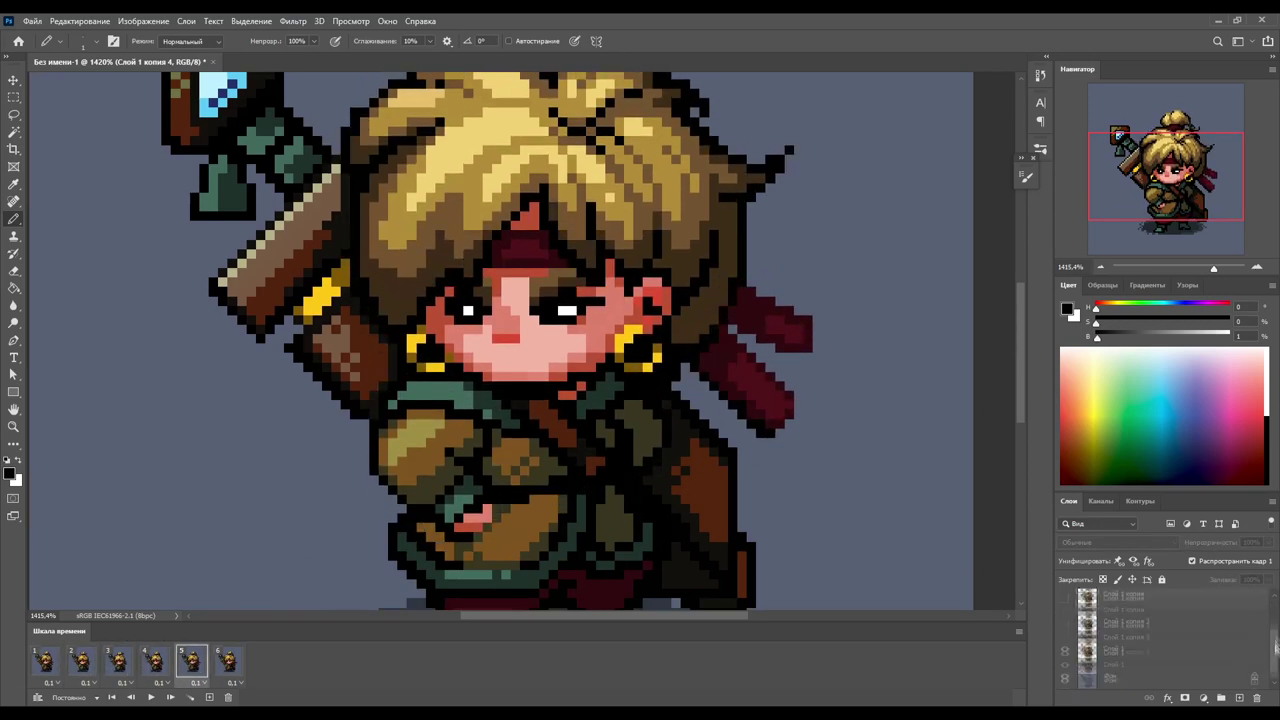
{"action": "left_click", "coordinate": [190, 662]}
{"action": "left_click", "coordinate": [82, 662]}
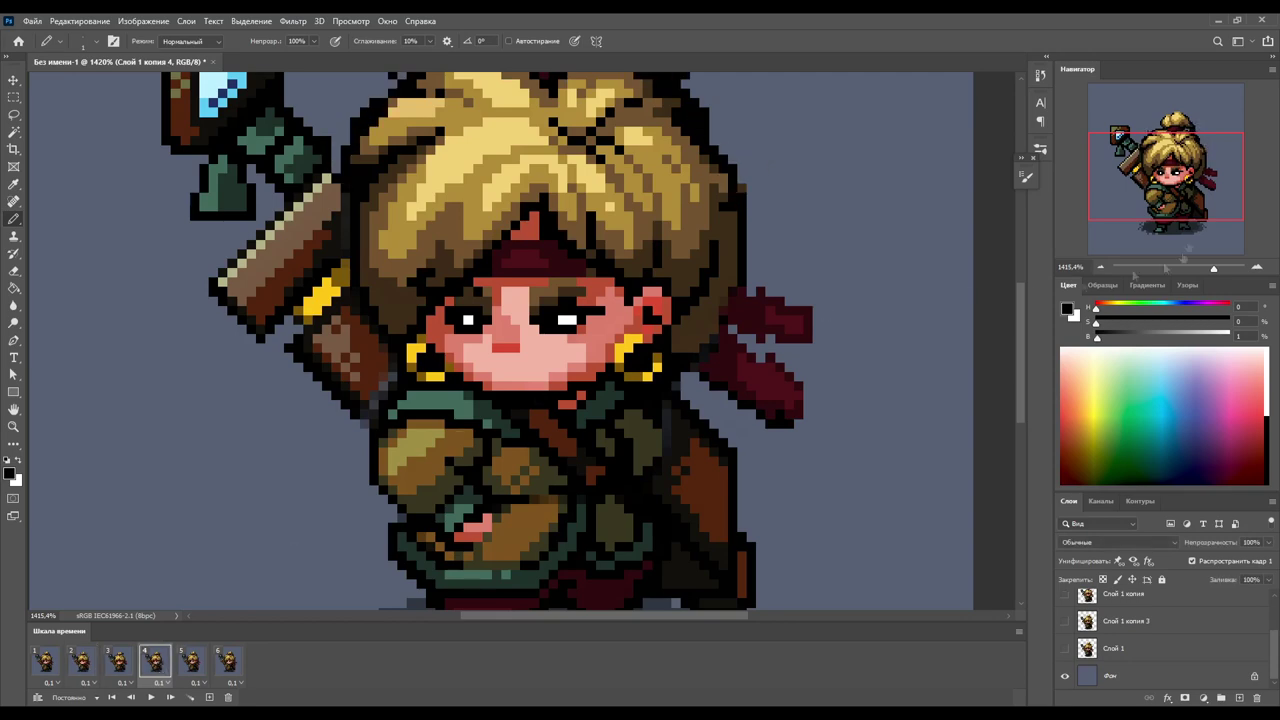
{"action": "left_click", "coordinate": [156, 662]}
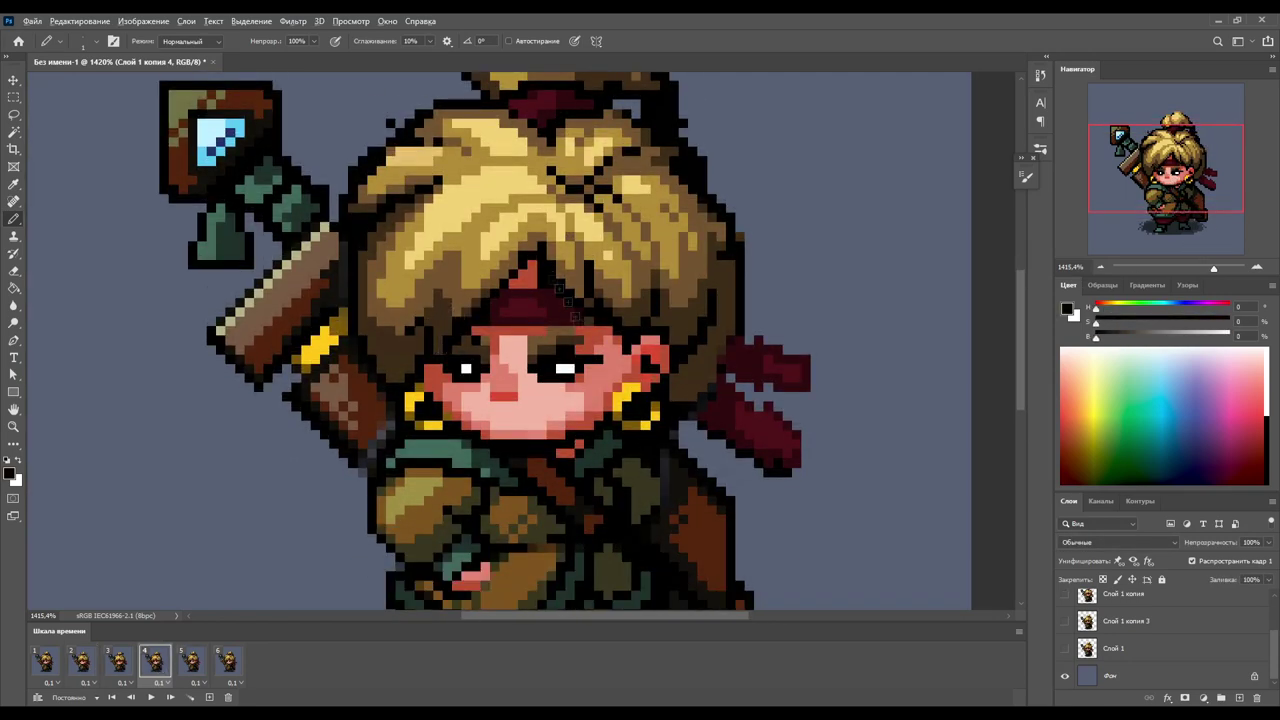
{"action": "left_click", "coordinate": [152, 697]}
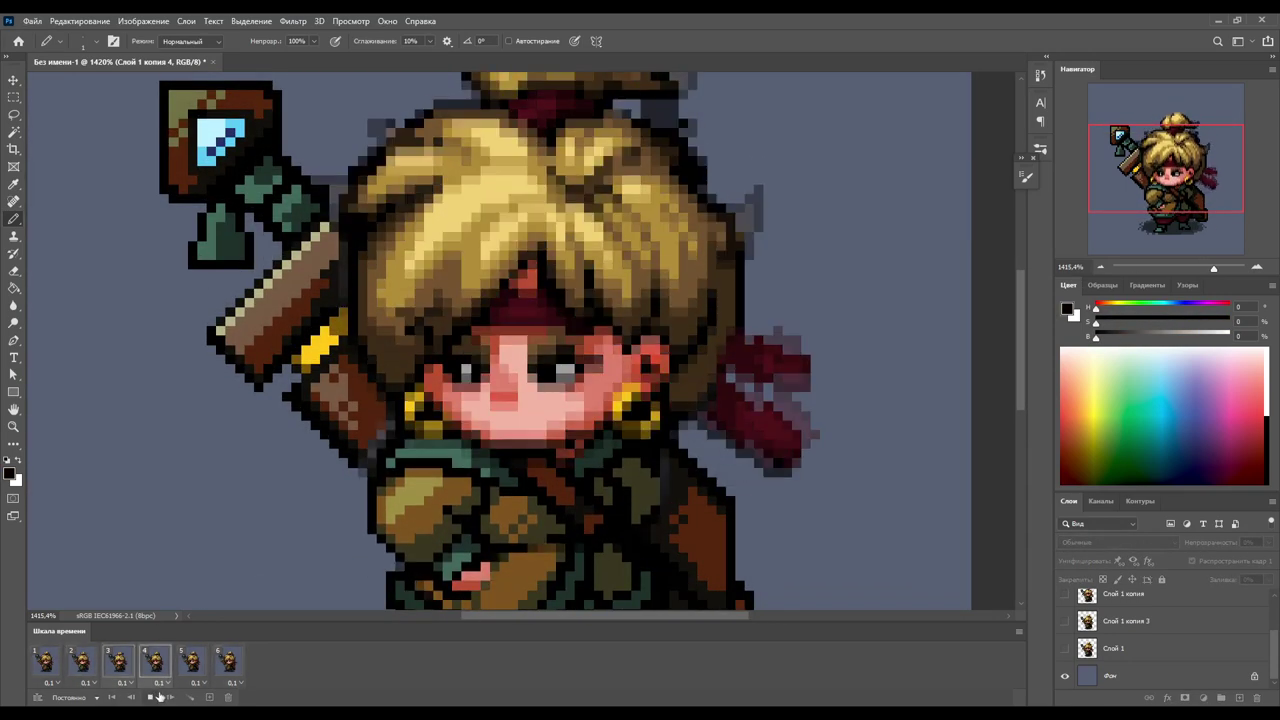
{"action": "key", "text": "ctrl+0"}
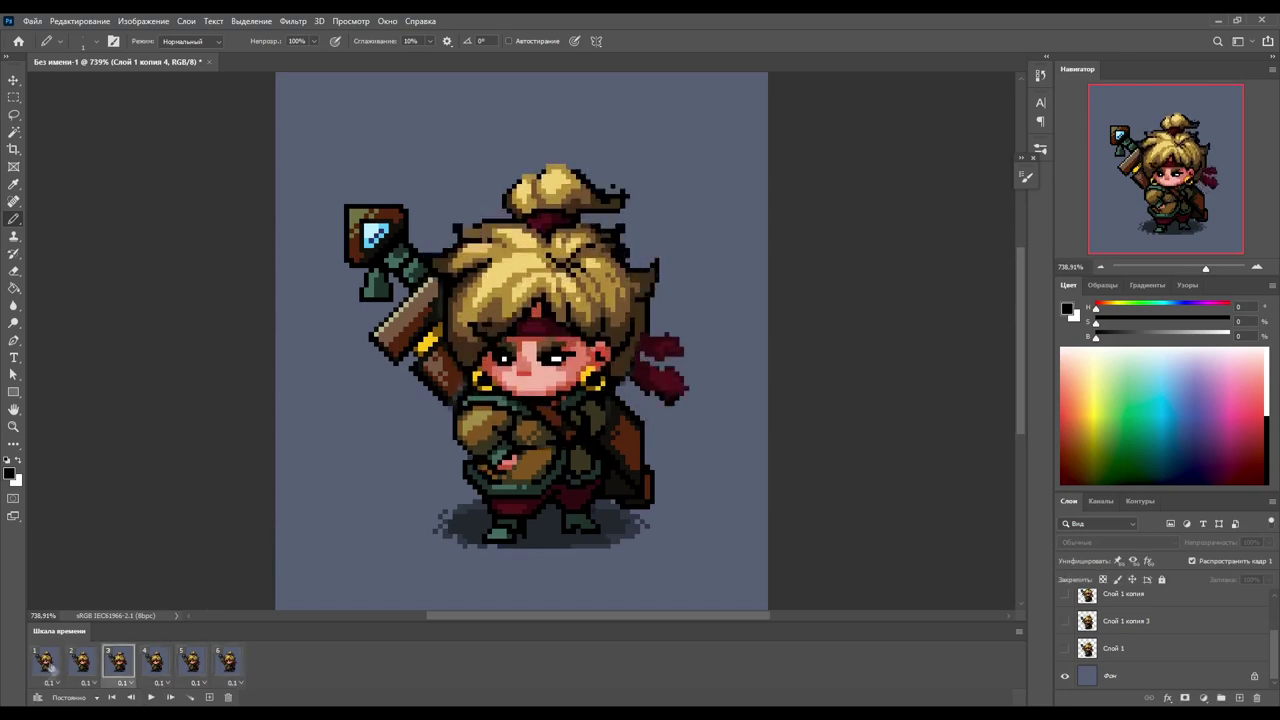
{"action": "left_click", "coordinate": [46, 662]}
{"action": "left_click", "coordinate": [118, 662]}
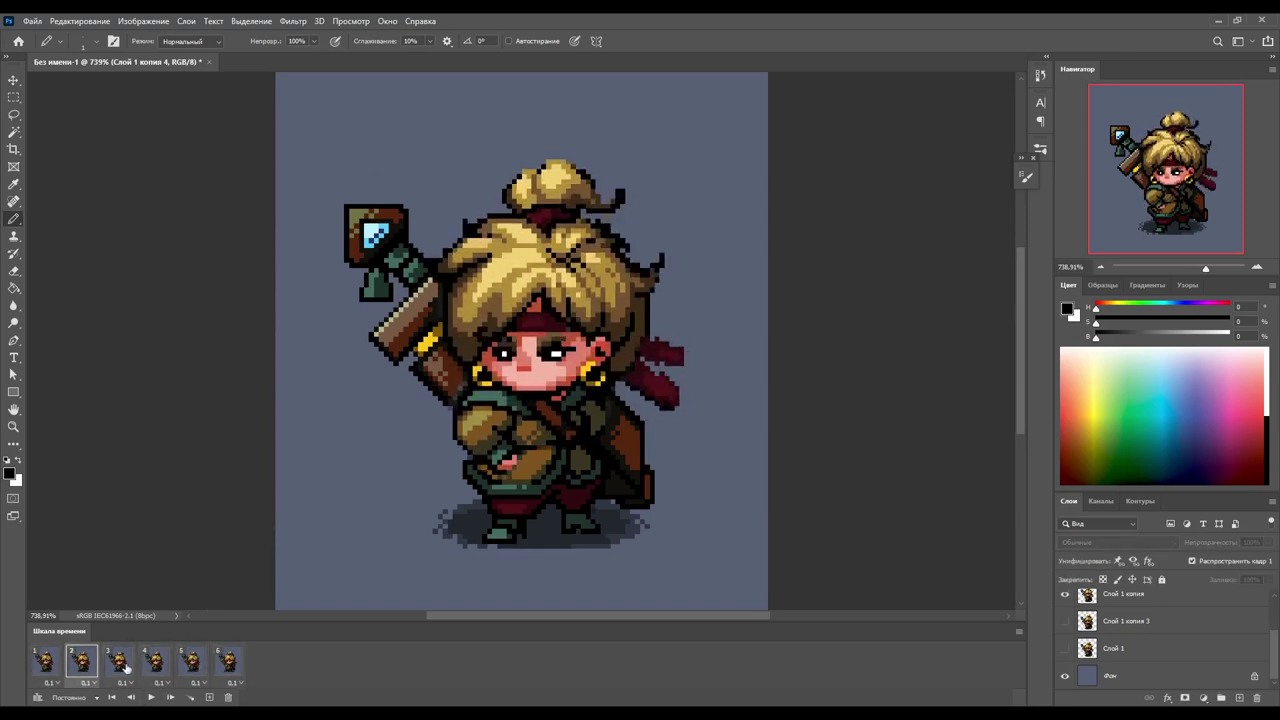
{"action": "left_click", "coordinate": [191, 662]}
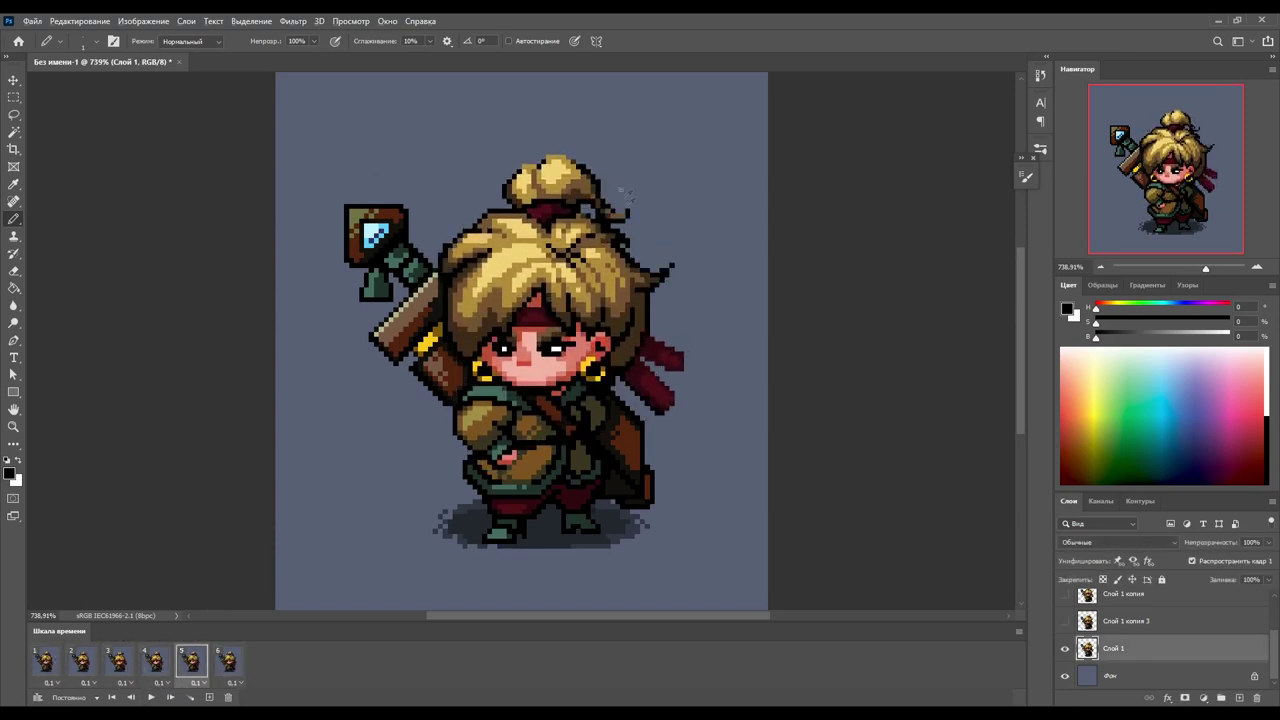
{"action": "key", "text": "e"}
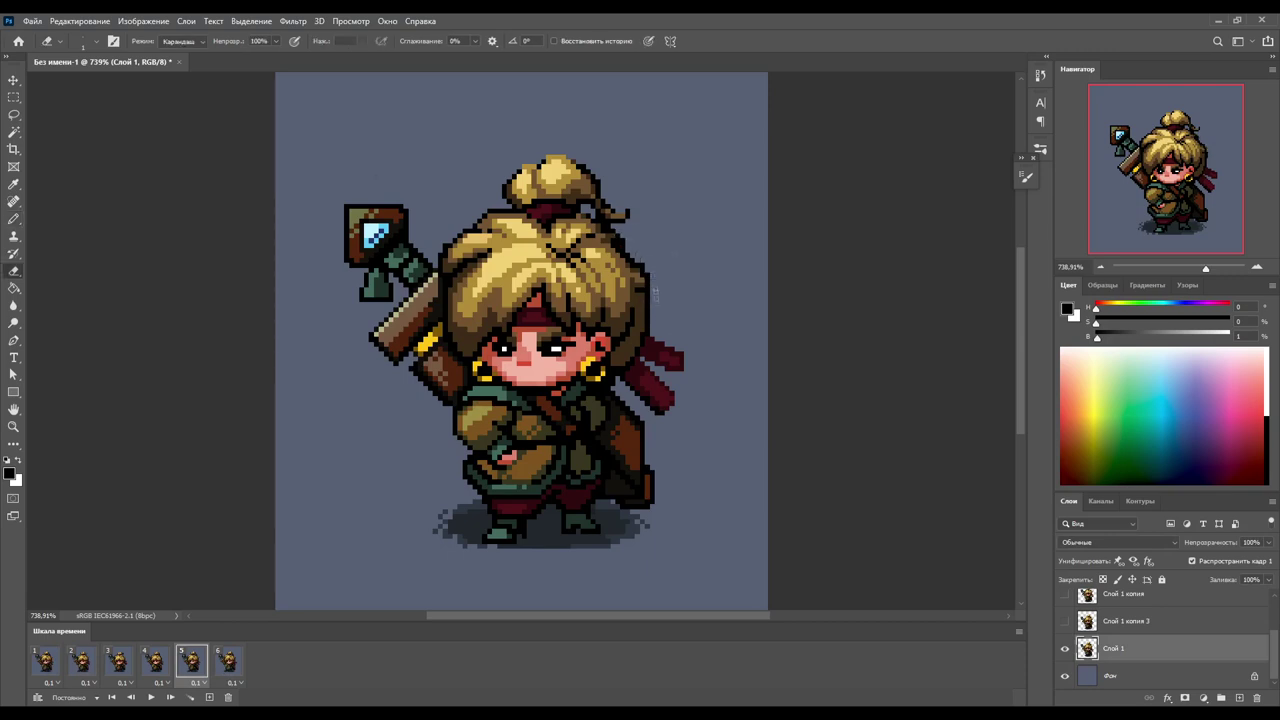
{"action": "key", "text": "b"}
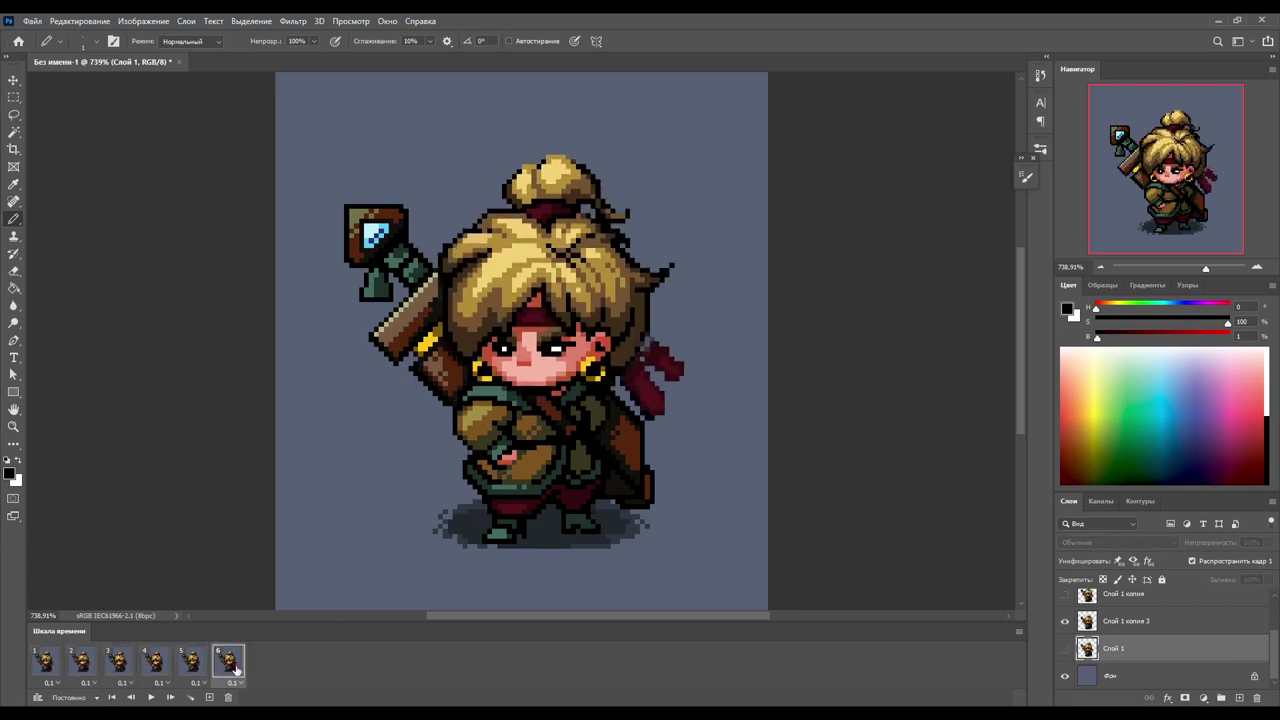
{"action": "left_click", "coordinate": [1064, 649]}
{"action": "left_click", "coordinate": [1064, 650]}
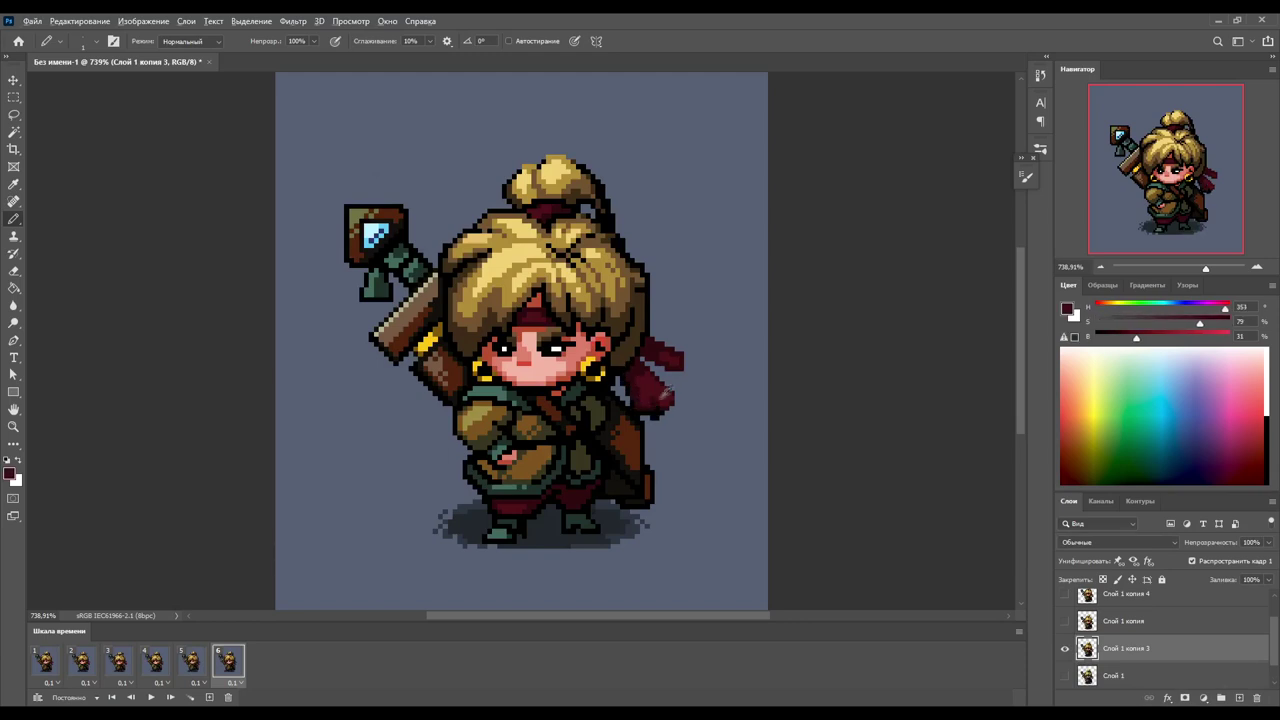
{"action": "key", "text": "e"}
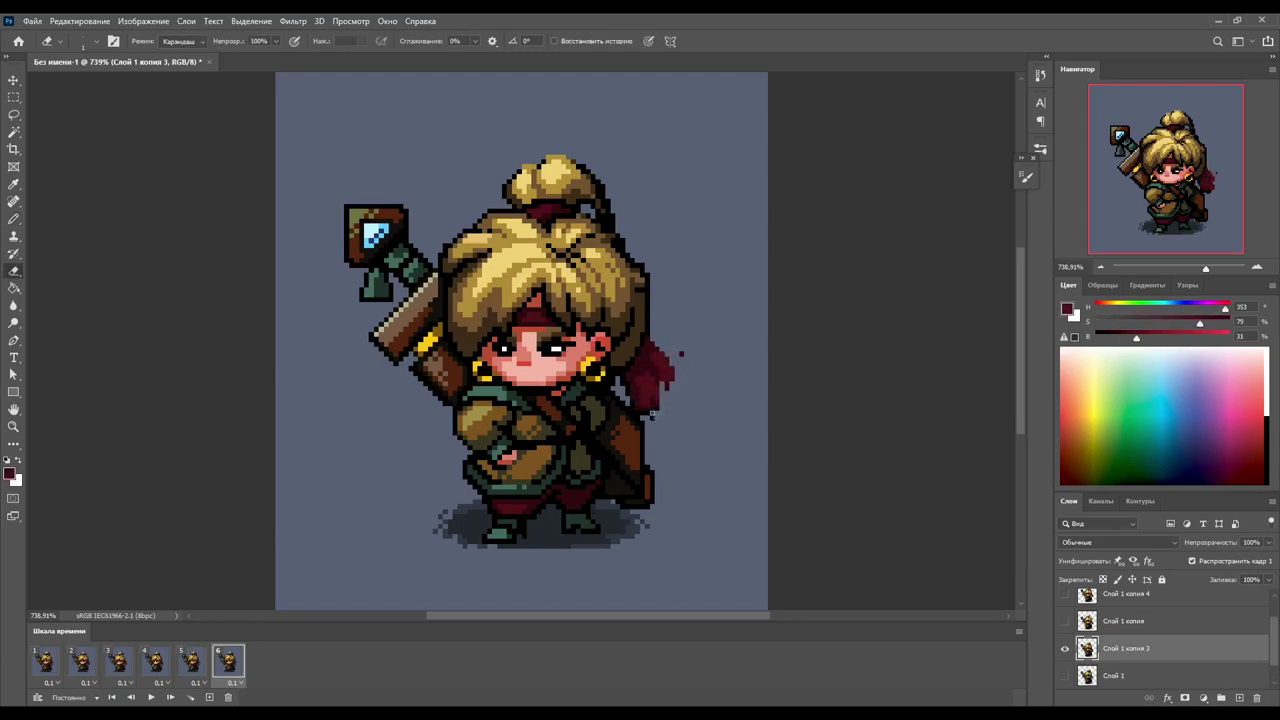
{"action": "key", "text": "space"}
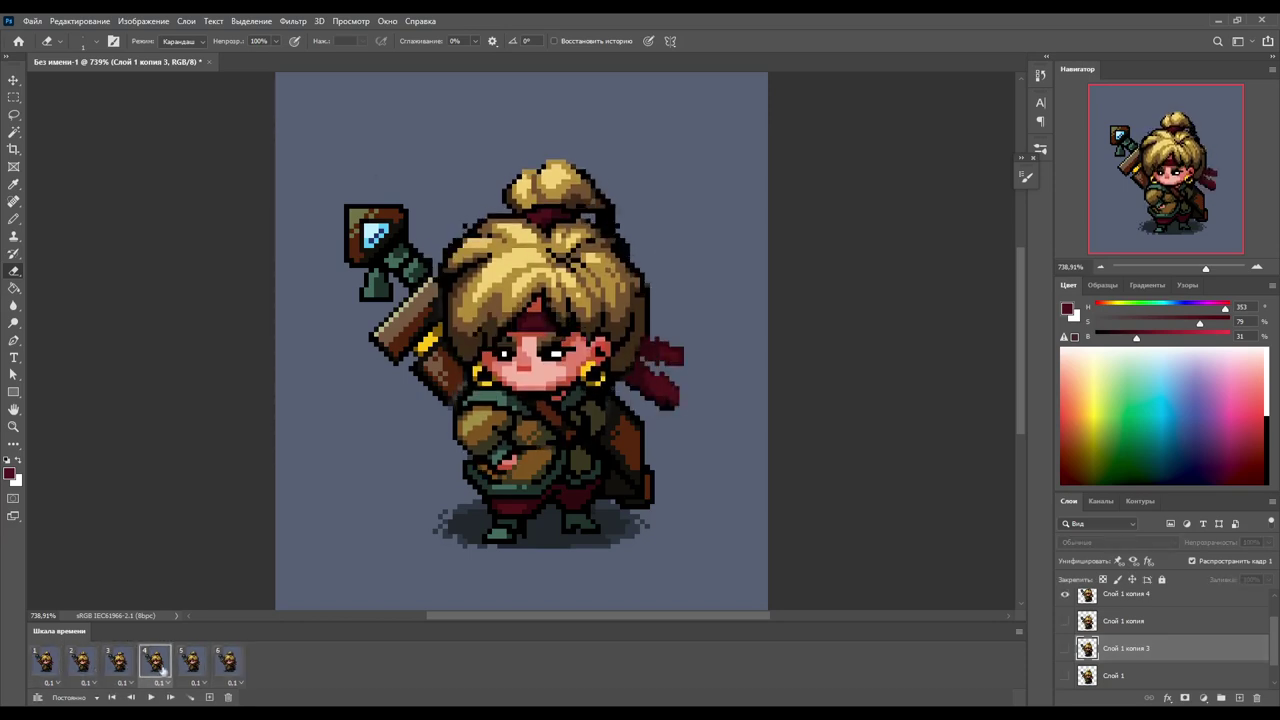
{"action": "left_click", "coordinate": [222, 665]}
{"action": "key", "text": "b"}
{"action": "left_click", "coordinate": [620, 235], "text": "alt"}
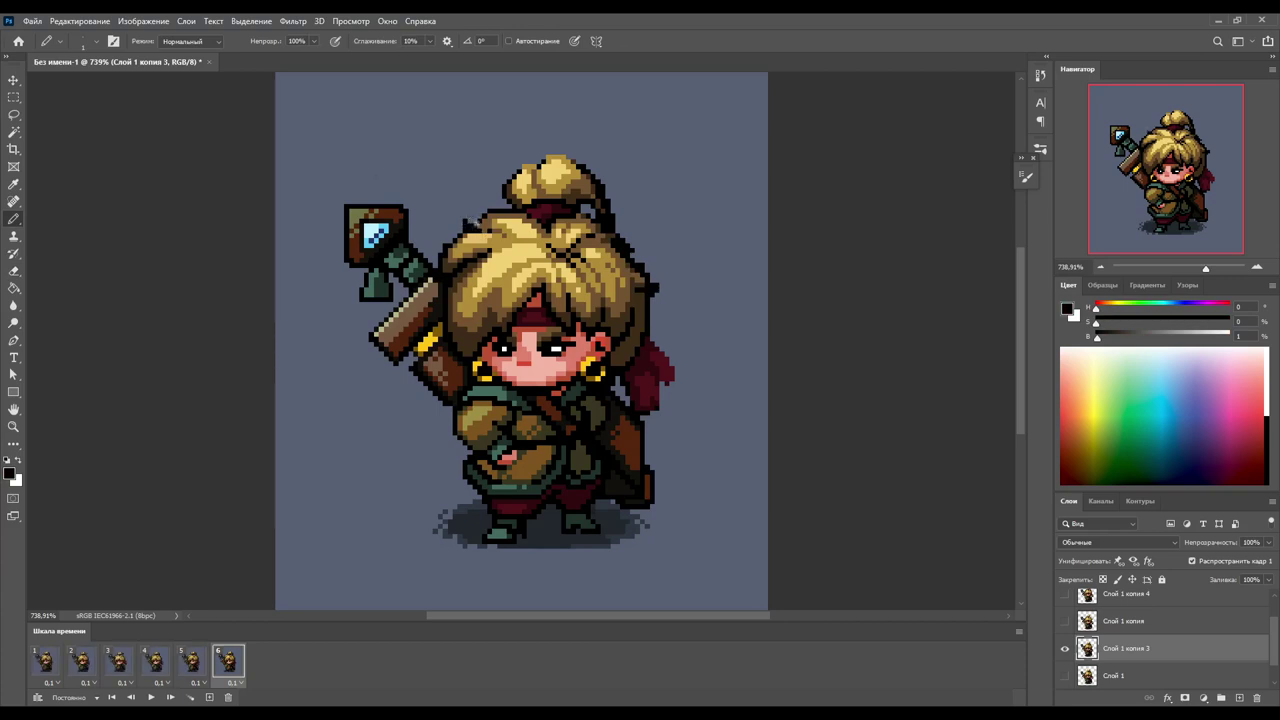
{"action": "key", "text": "space"}
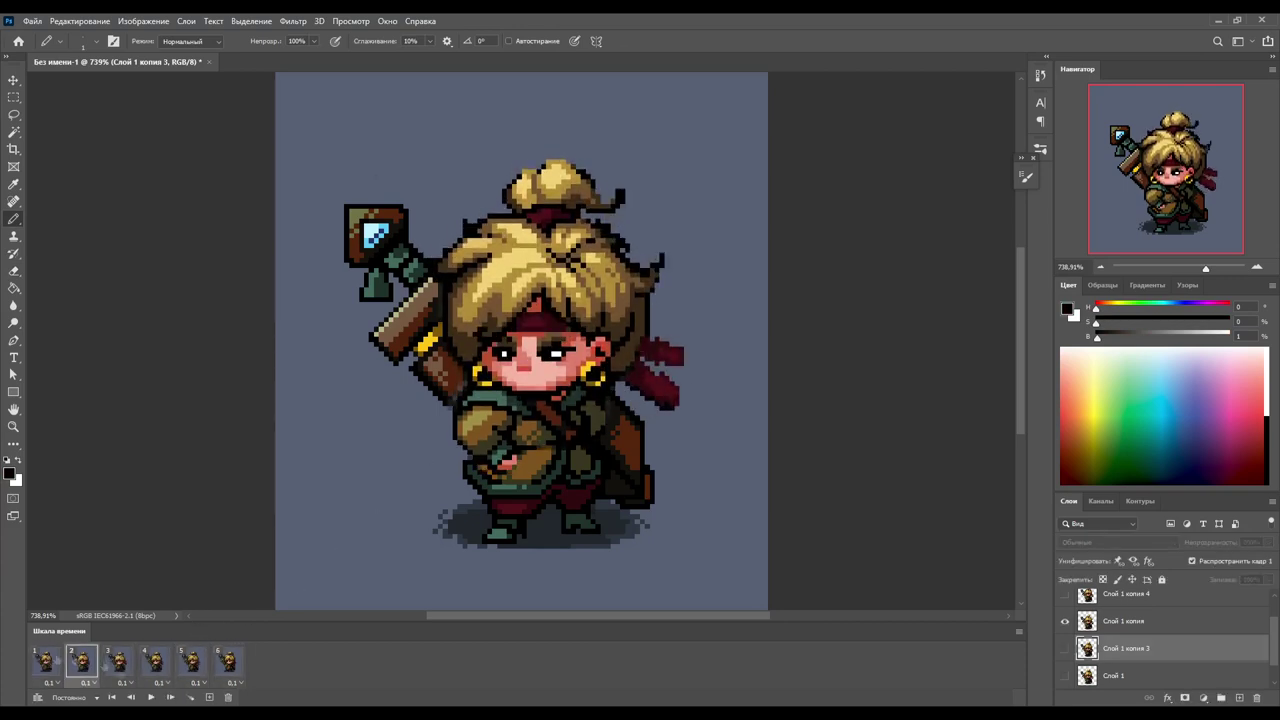
{"action": "left_click", "coordinate": [230, 668]}
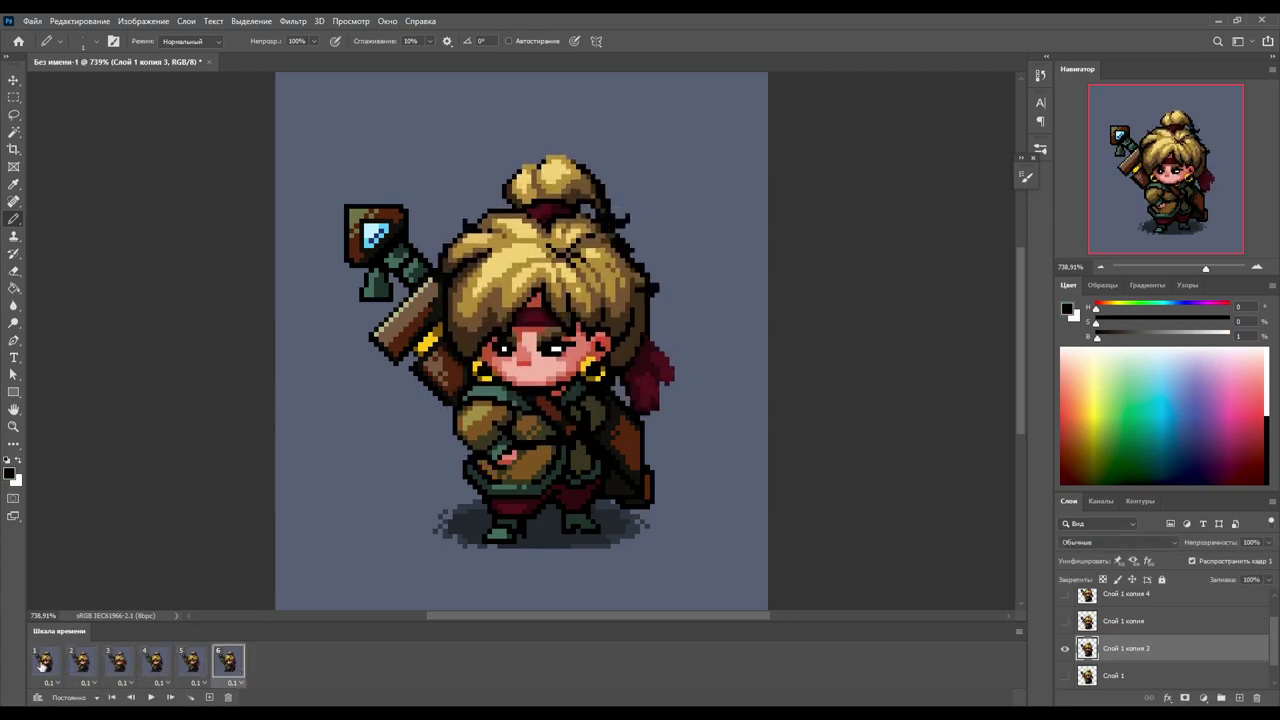
{"action": "left_click", "coordinate": [40, 658]}
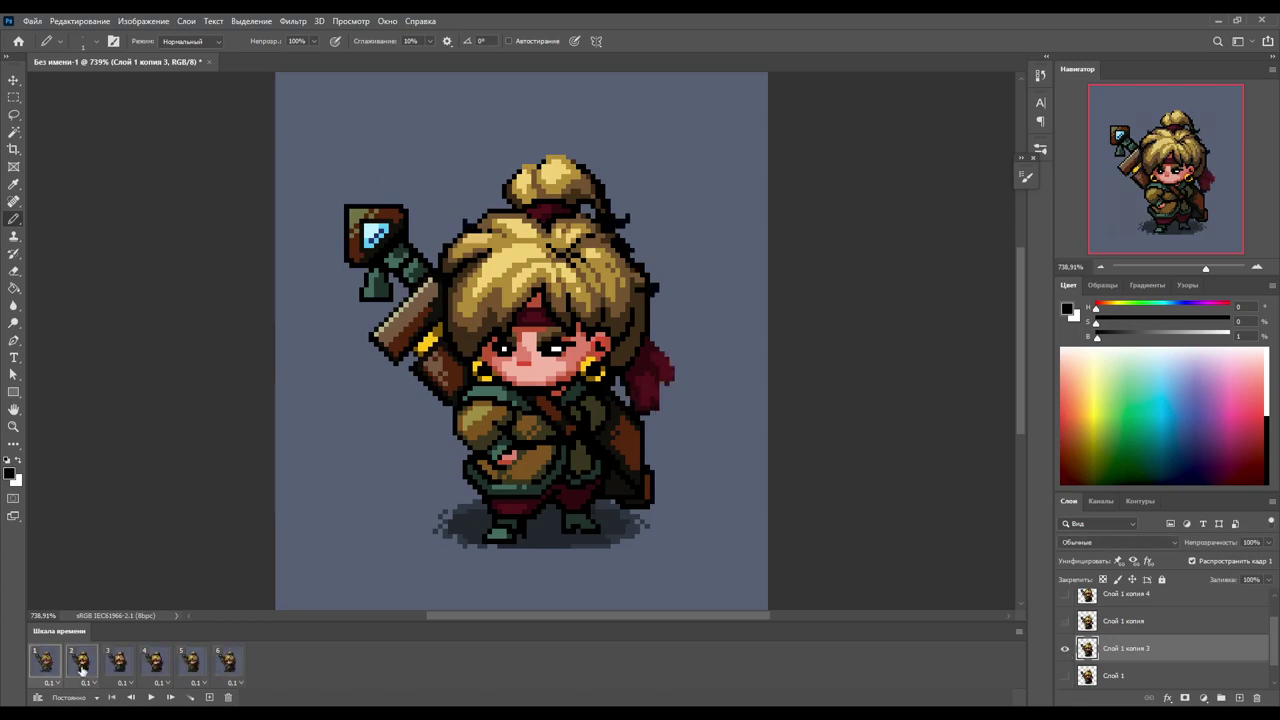
{"action": "key", "text": "space"}
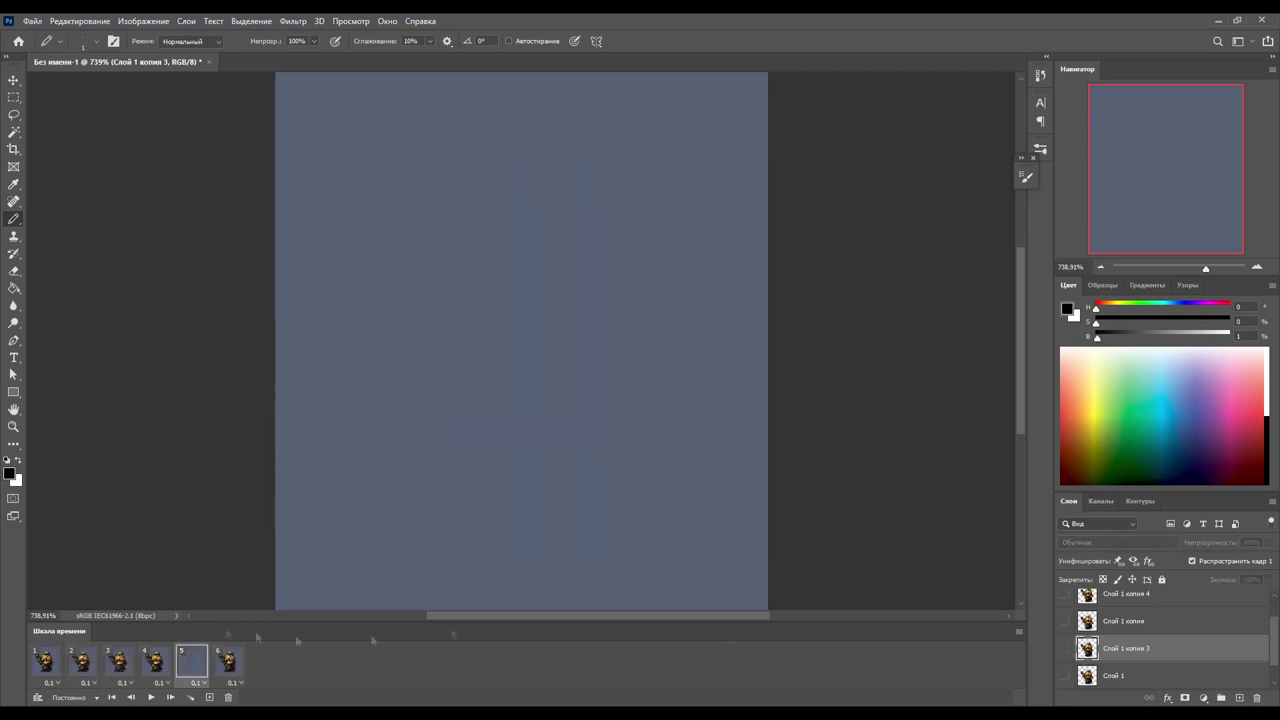
- Stop playback on frame 6 and delete that frame, confirming the deletion
{"action": "left_click", "coordinate": [237, 676]}
{"action": "key", "text": "space"}
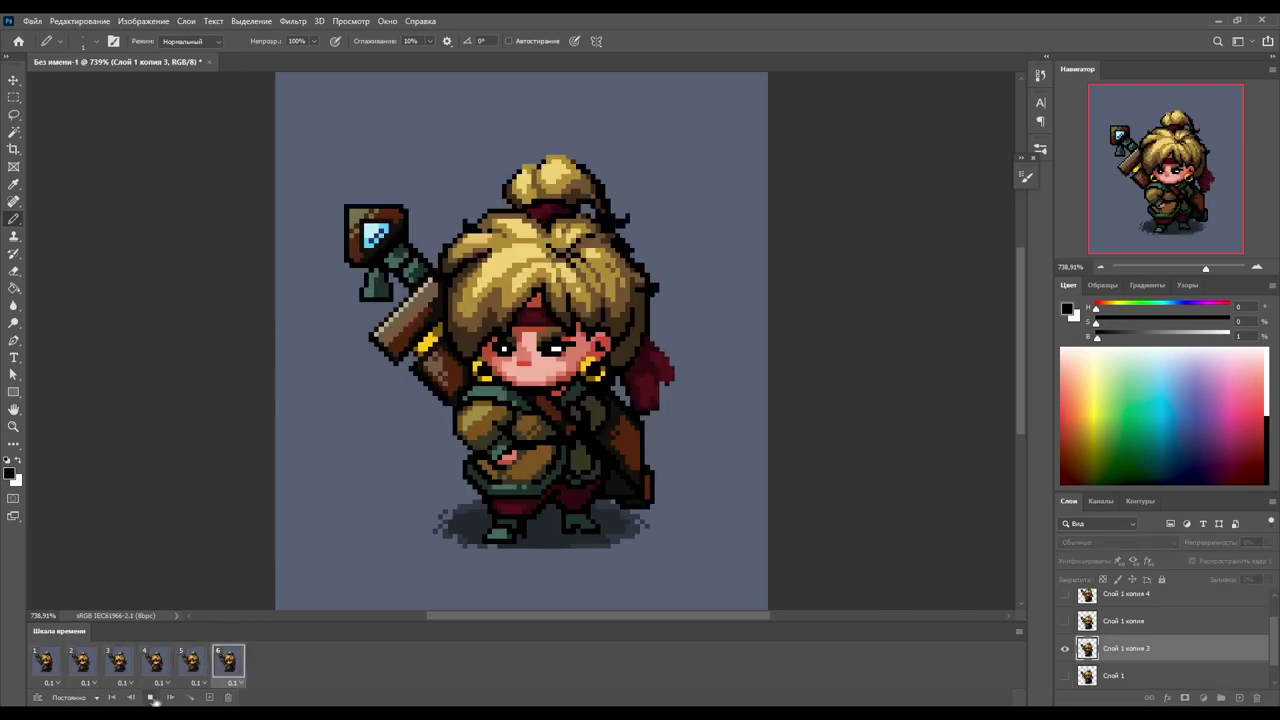
{"action": "mouse_move", "coordinate": [1205, 268]}
{"action": "left_mouse_down"}
{"action": "mouse_move", "coordinate": [1188, 268]}
{"action": "mouse_move", "coordinate": [1195, 286]}
{"action": "left_mouse_up"}
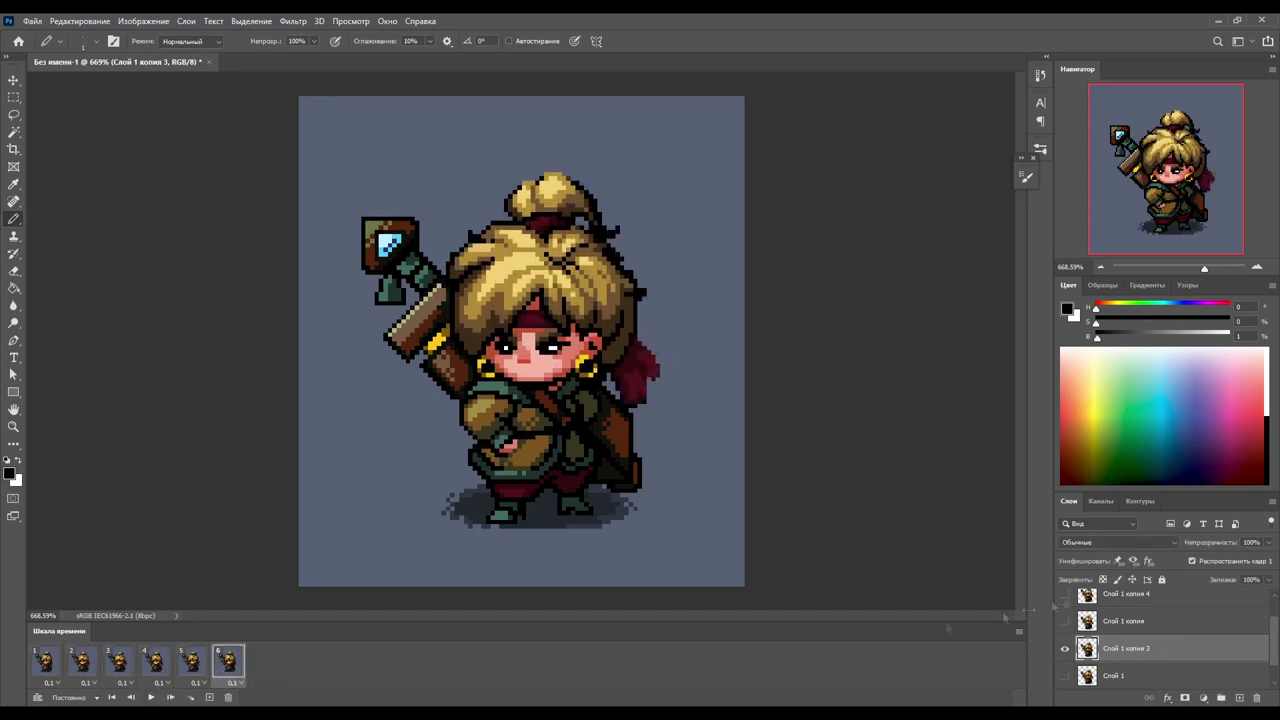
{"action": "left_click", "coordinate": [228, 697]}
{"action": "left_click", "coordinate": [592, 277]}
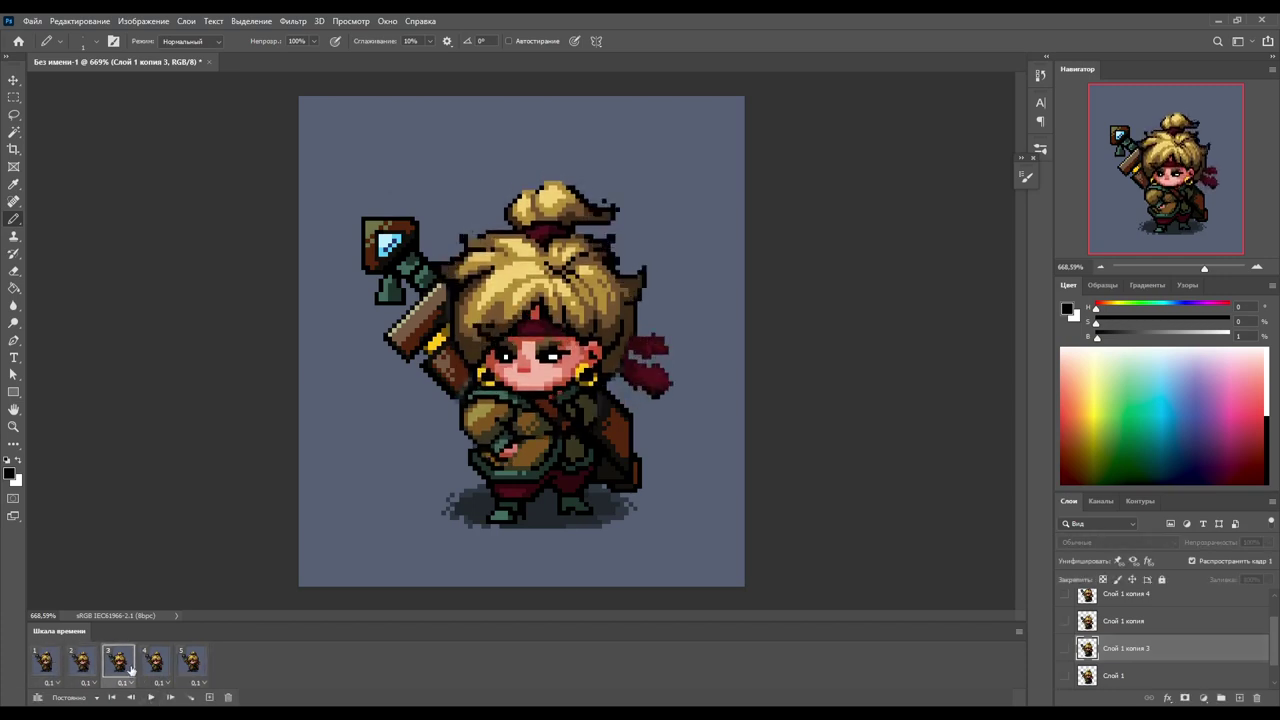
- Flip between frames 5, 2 and 3 to compare the poses
{"action": "left_click_drag", "start_coordinate": [1210, 268], "coordinate": [1205, 270]}
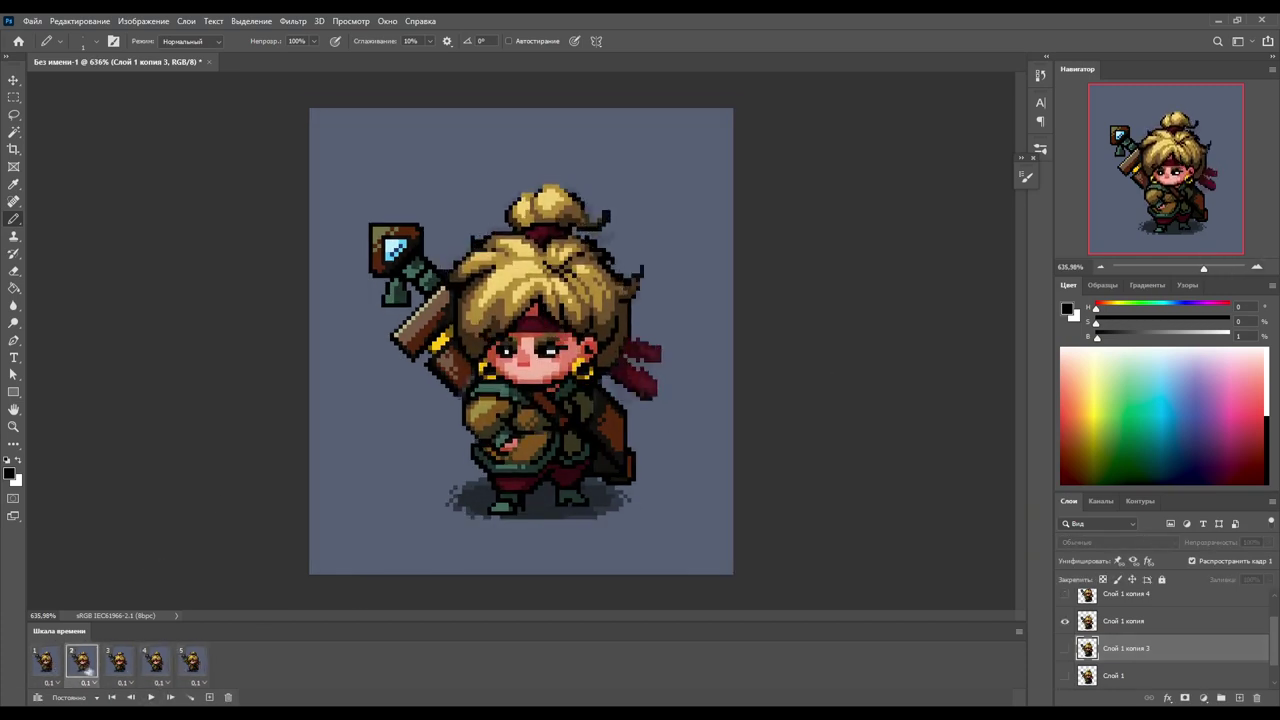
{"action": "left_click", "coordinate": [198, 663]}
{"action": "left_click", "coordinate": [82, 663]}
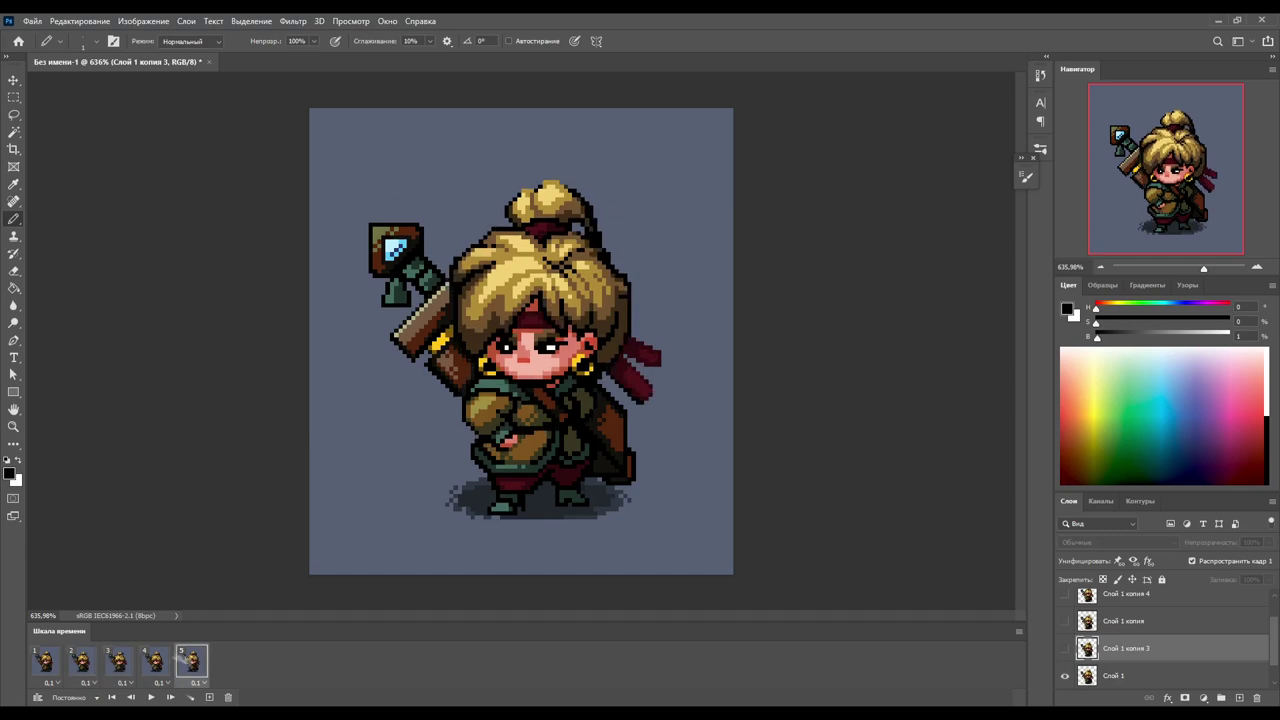
{"action": "left_click", "coordinate": [84, 665]}
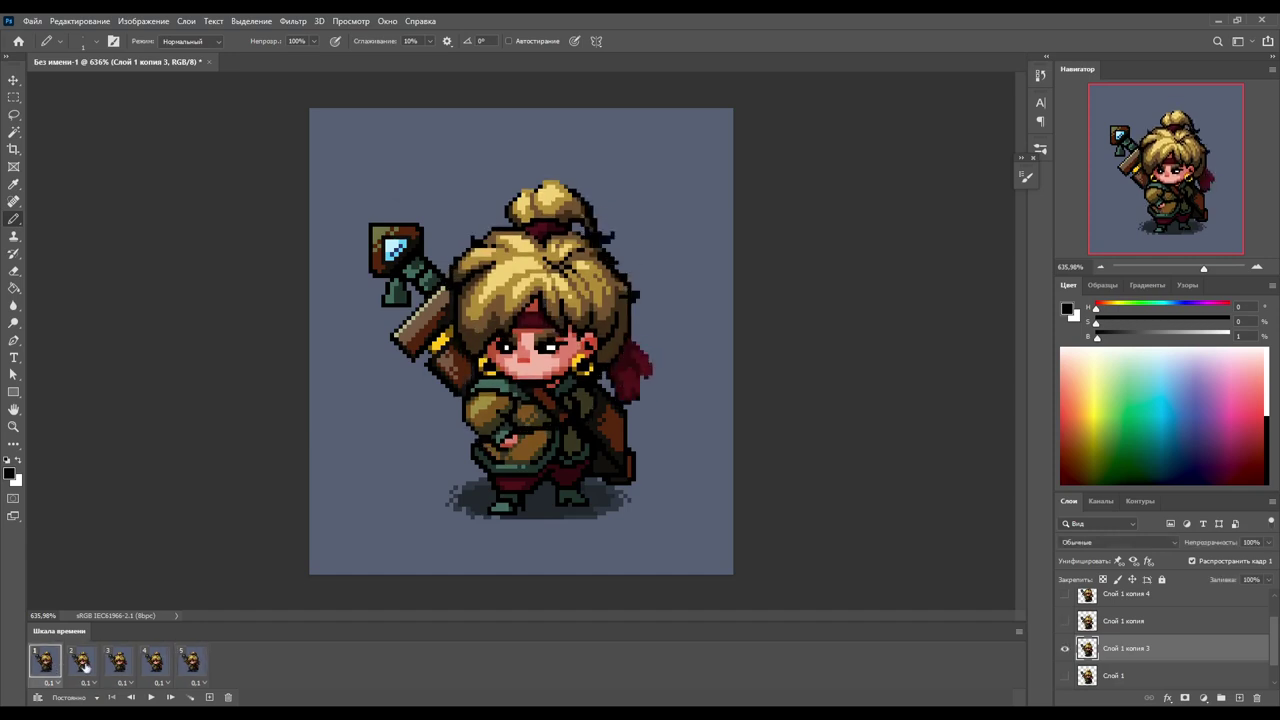
{"action": "left_click", "coordinate": [86, 668]}
{"action": "left_click", "coordinate": [118, 665]}
{"action": "key", "text": "l"}
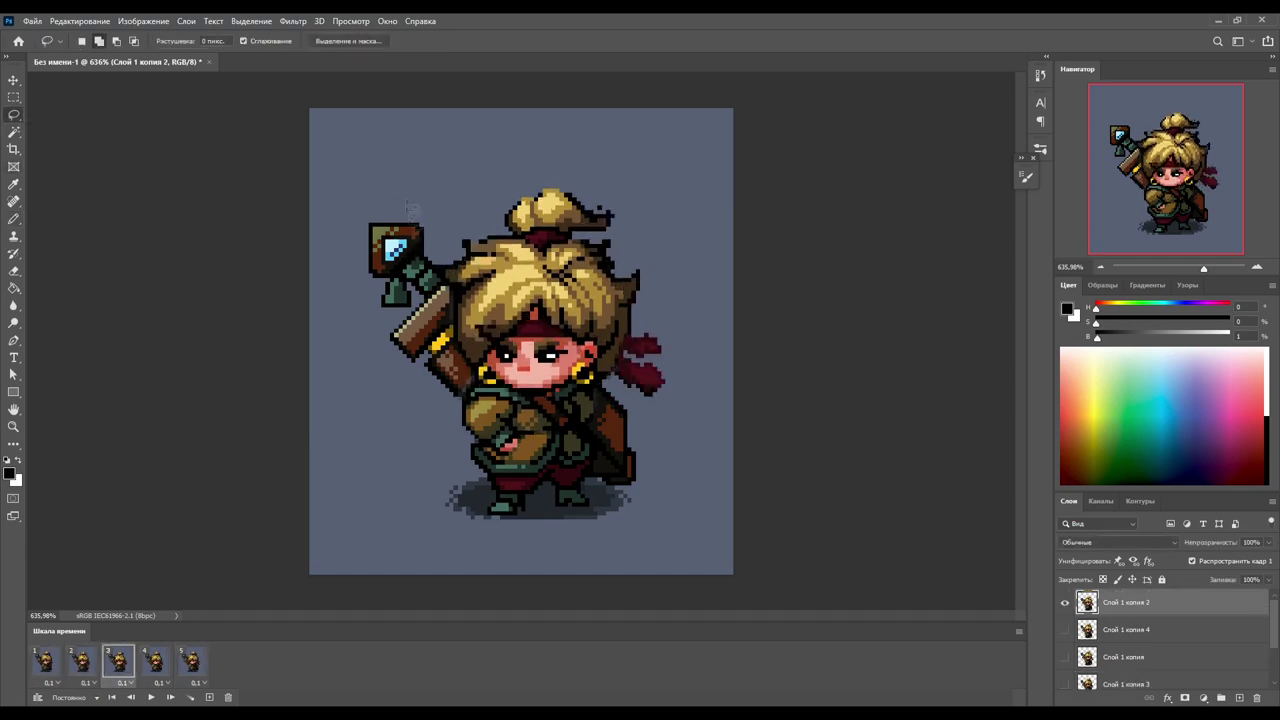
{"action": "key", "text": "ctrl+d"}
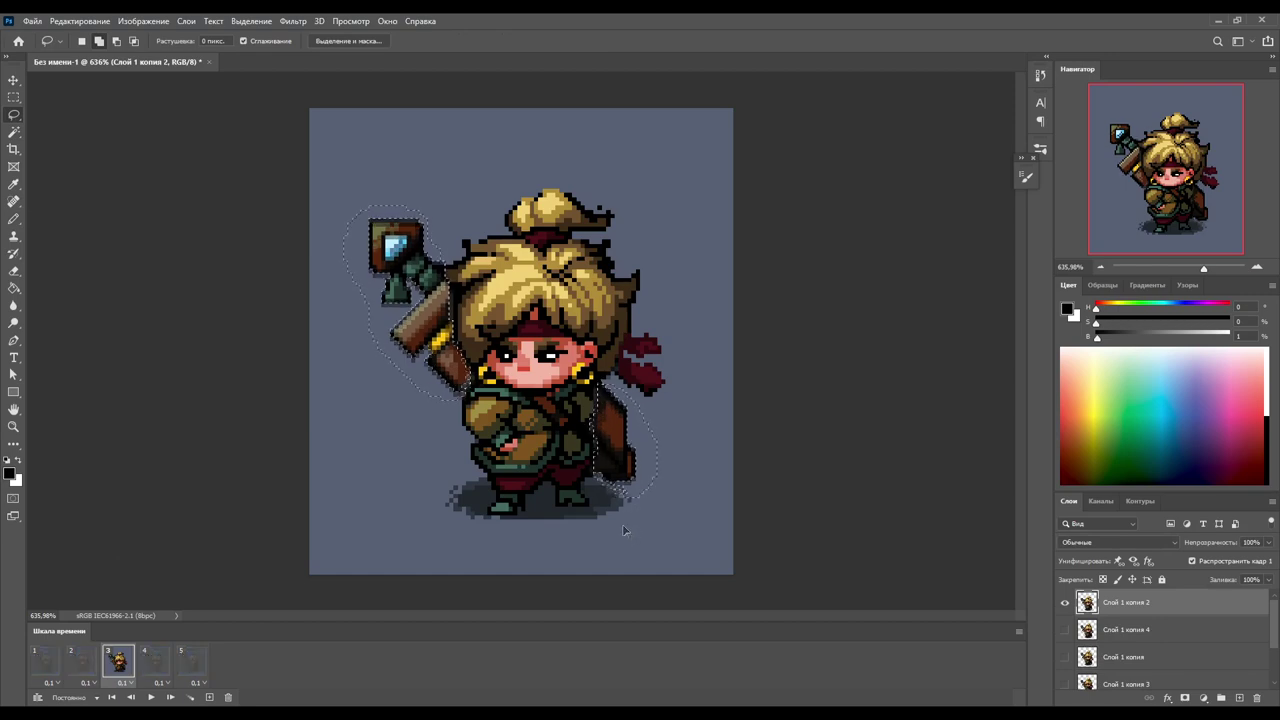
{"action": "left_click", "coordinate": [155, 662]}
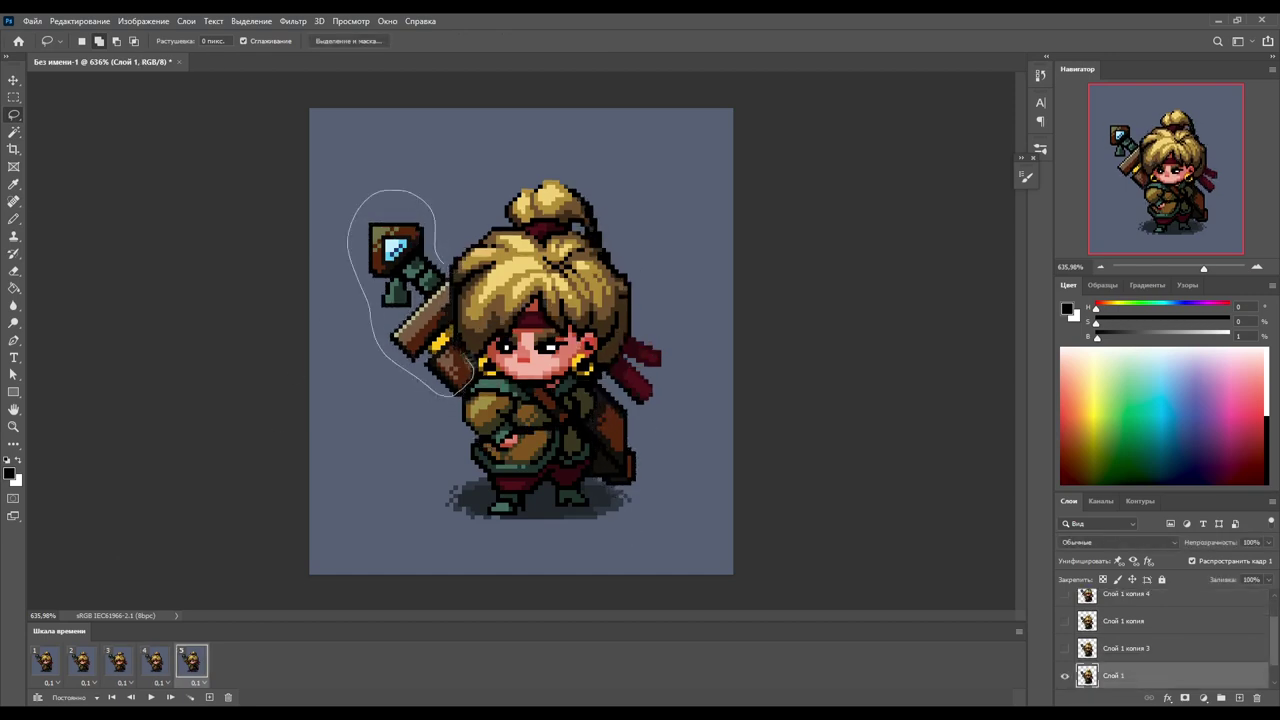
{"action": "left_click", "coordinate": [151, 697]}
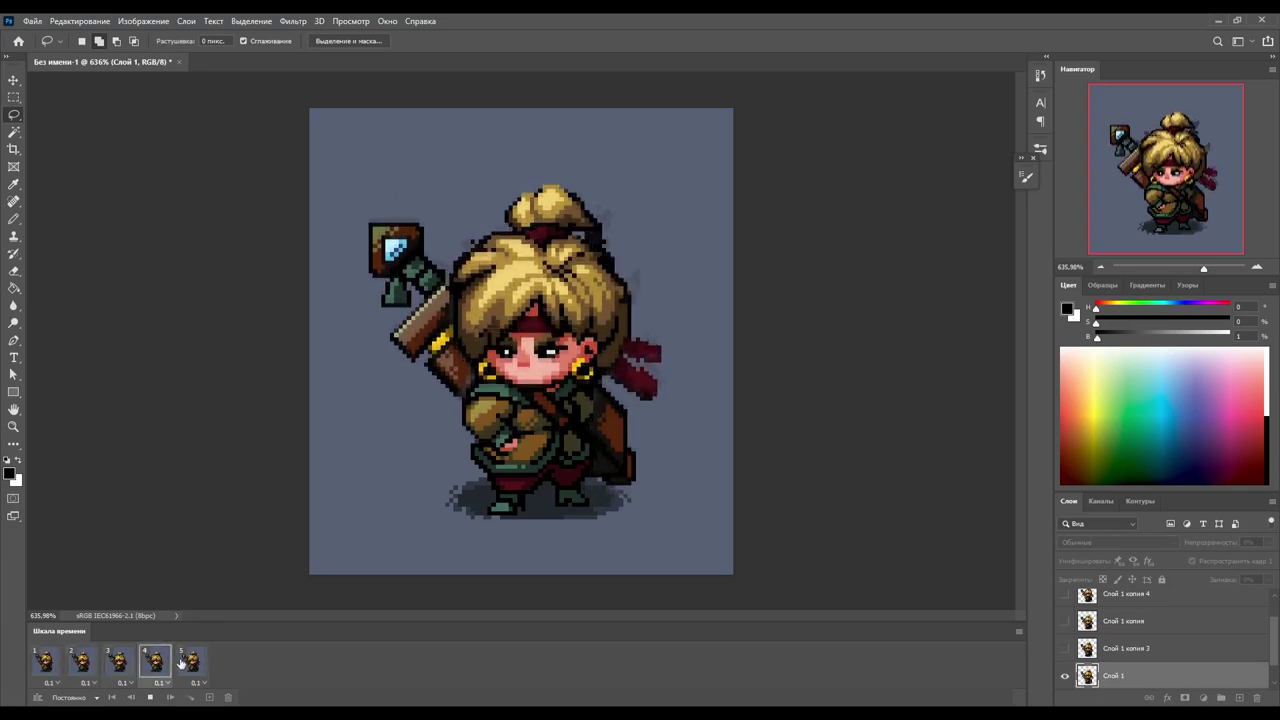
{"action": "left_click", "coordinate": [125, 668]}
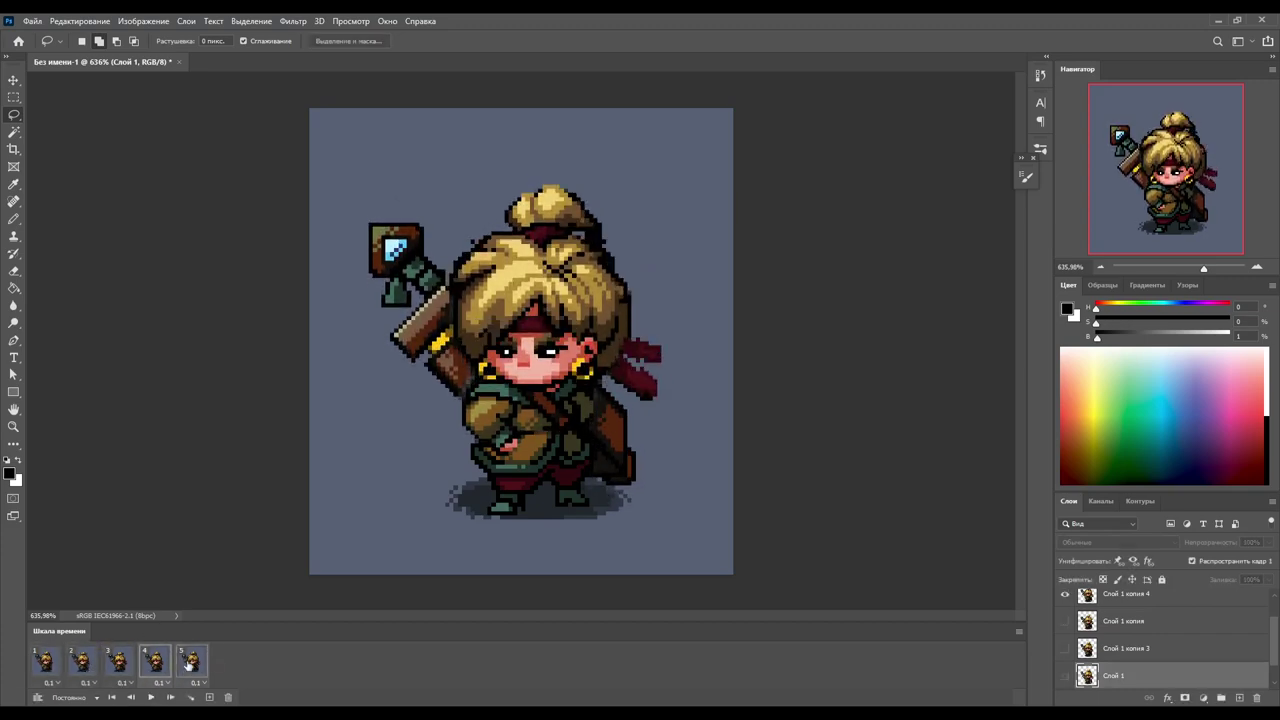
{"action": "left_click", "coordinate": [125, 668]}
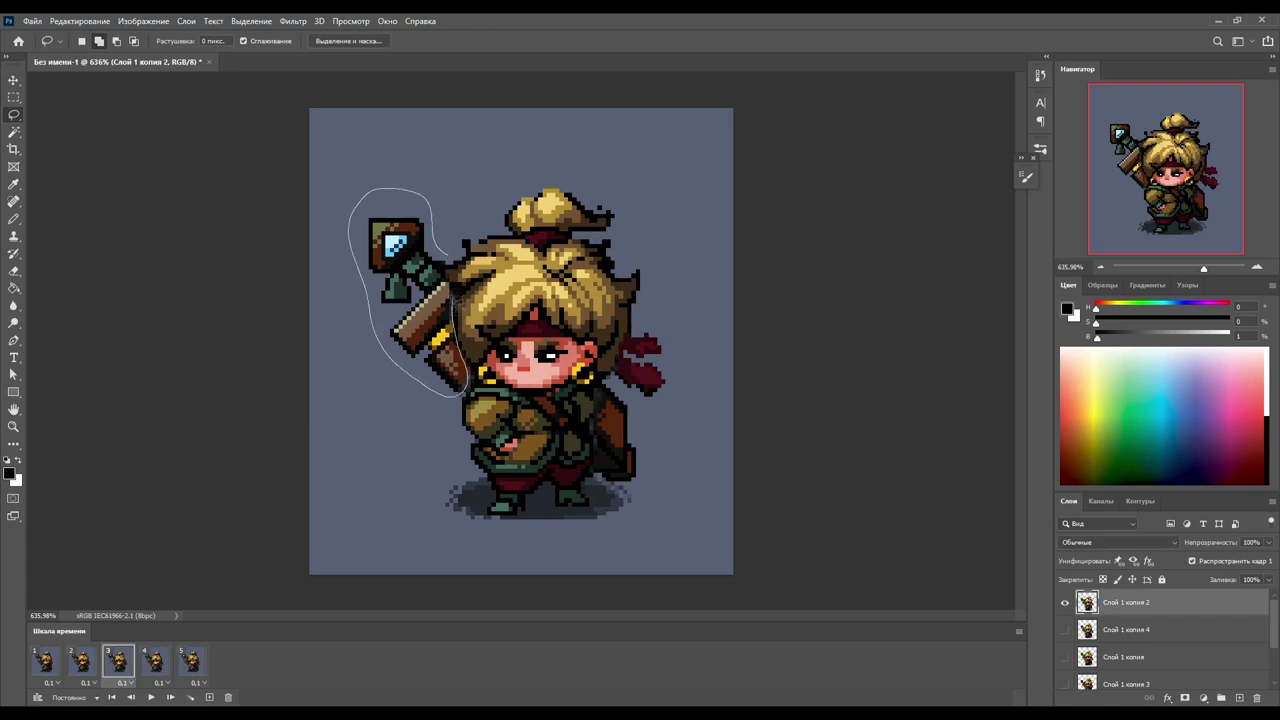
{"action": "left_click", "coordinate": [82, 660]}
{"action": "left_click_drag", "start_coordinate": [428, 245], "coordinate": [460, 392]}
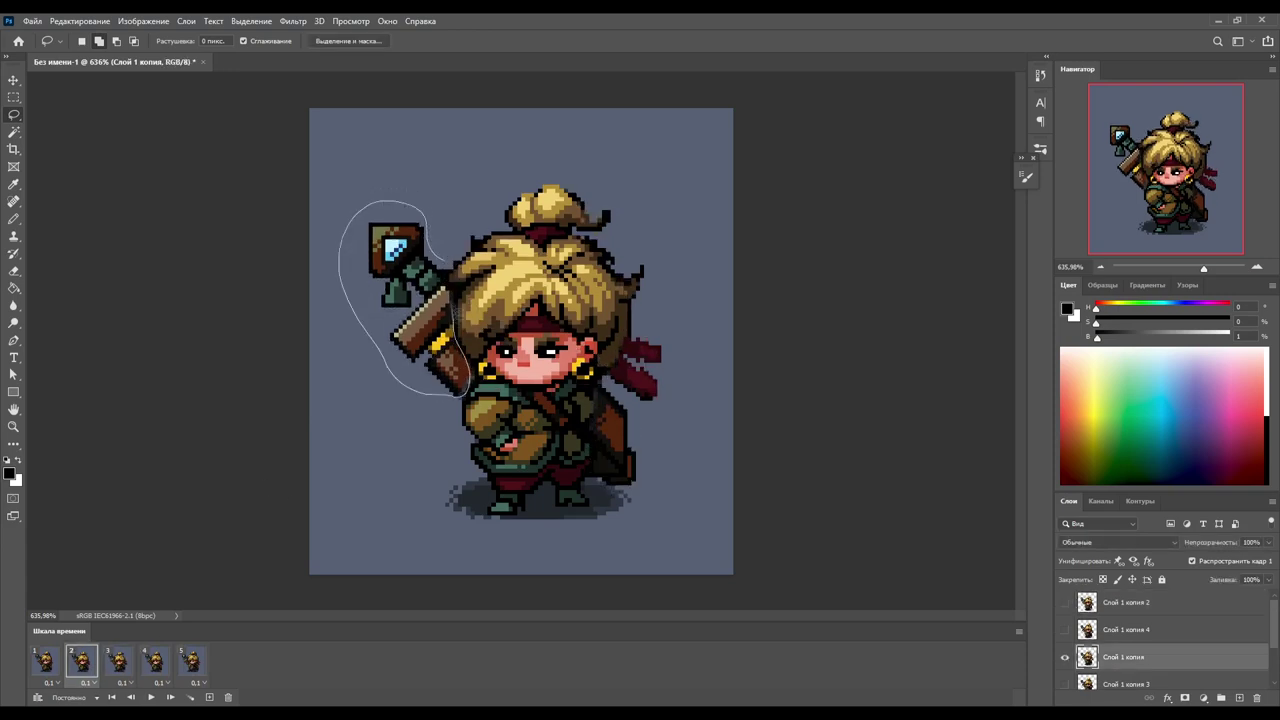
{"action": "left_click", "coordinate": [150, 697]}
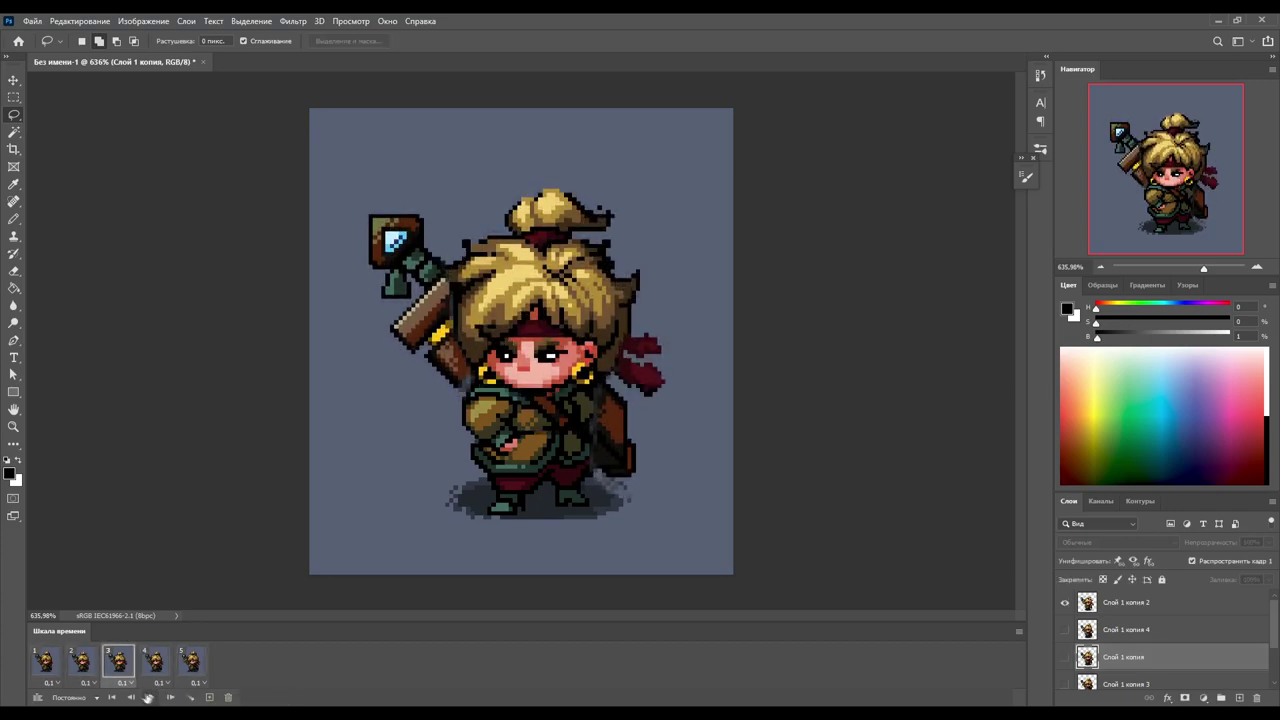
{"action": "left_click", "coordinate": [82, 660]}
- With the Pencil active, play the animation and stop it on frame 5
{"action": "key", "text": "b"}
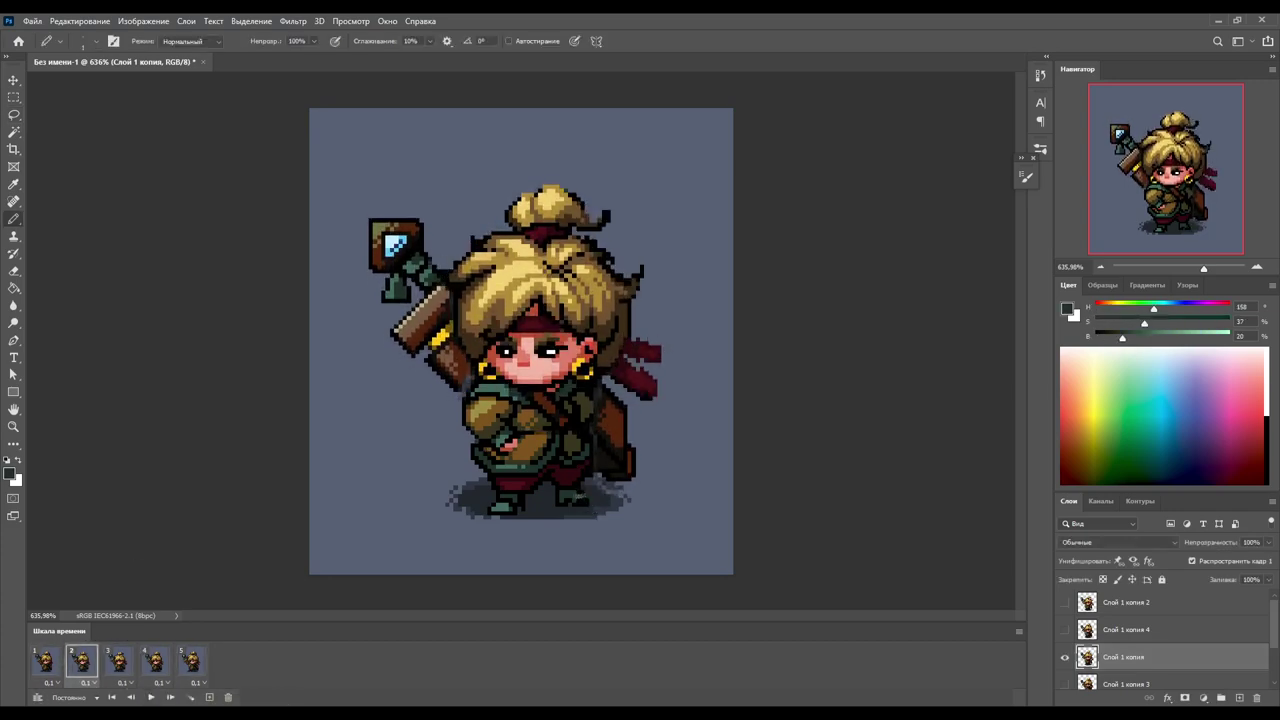
{"action": "left_click", "coordinate": [150, 697]}
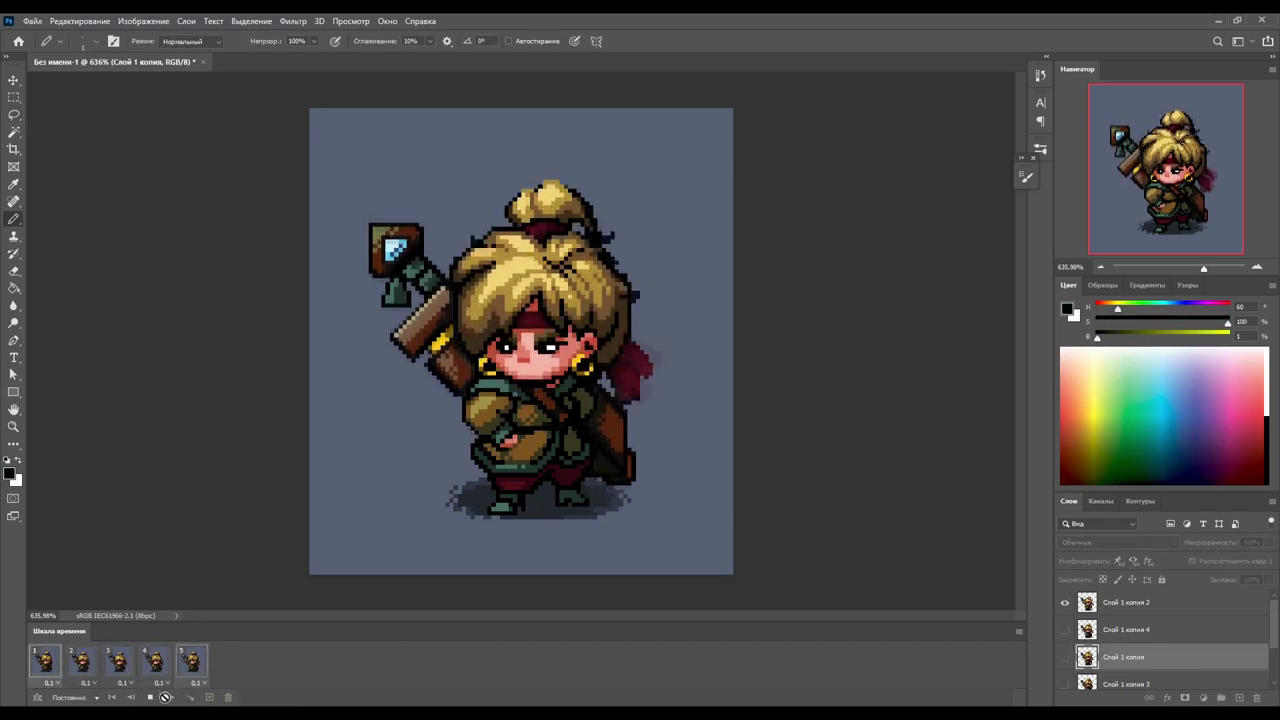
{"action": "key", "text": "space"}
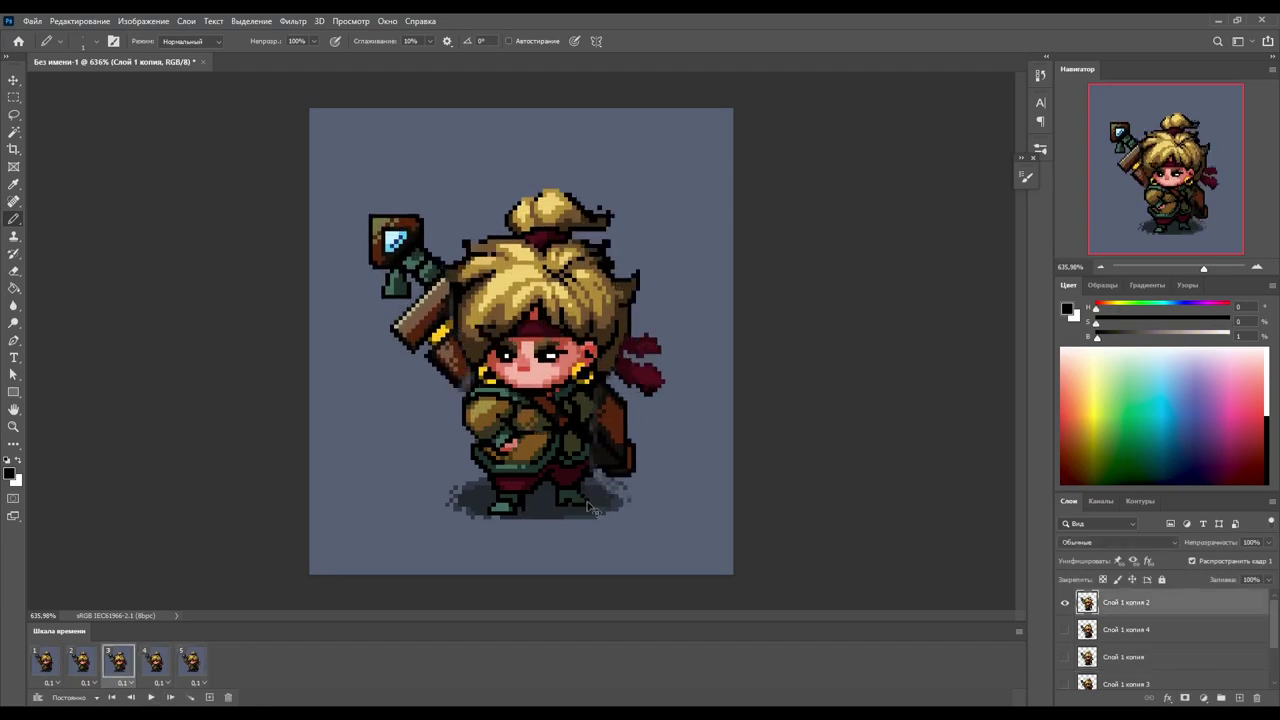
{"action": "key", "text": "space"}
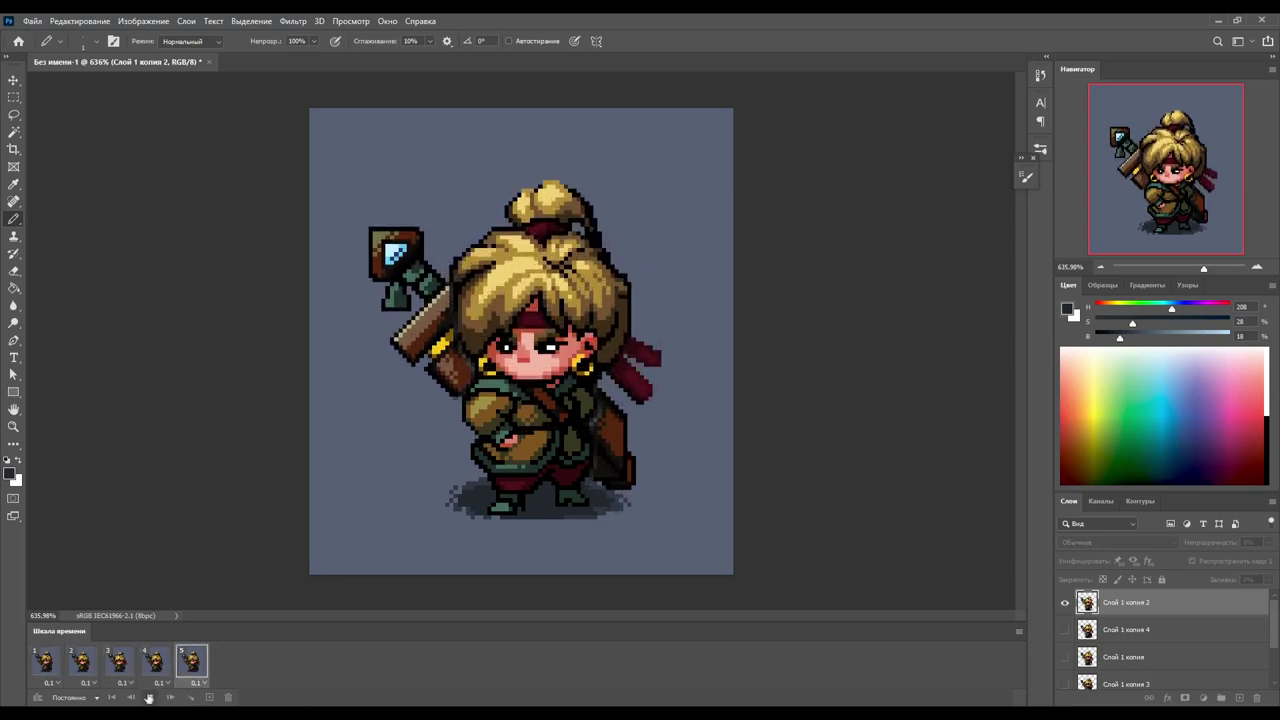
{"action": "key", "text": "space"}
{"action": "key", "text": "Return"}
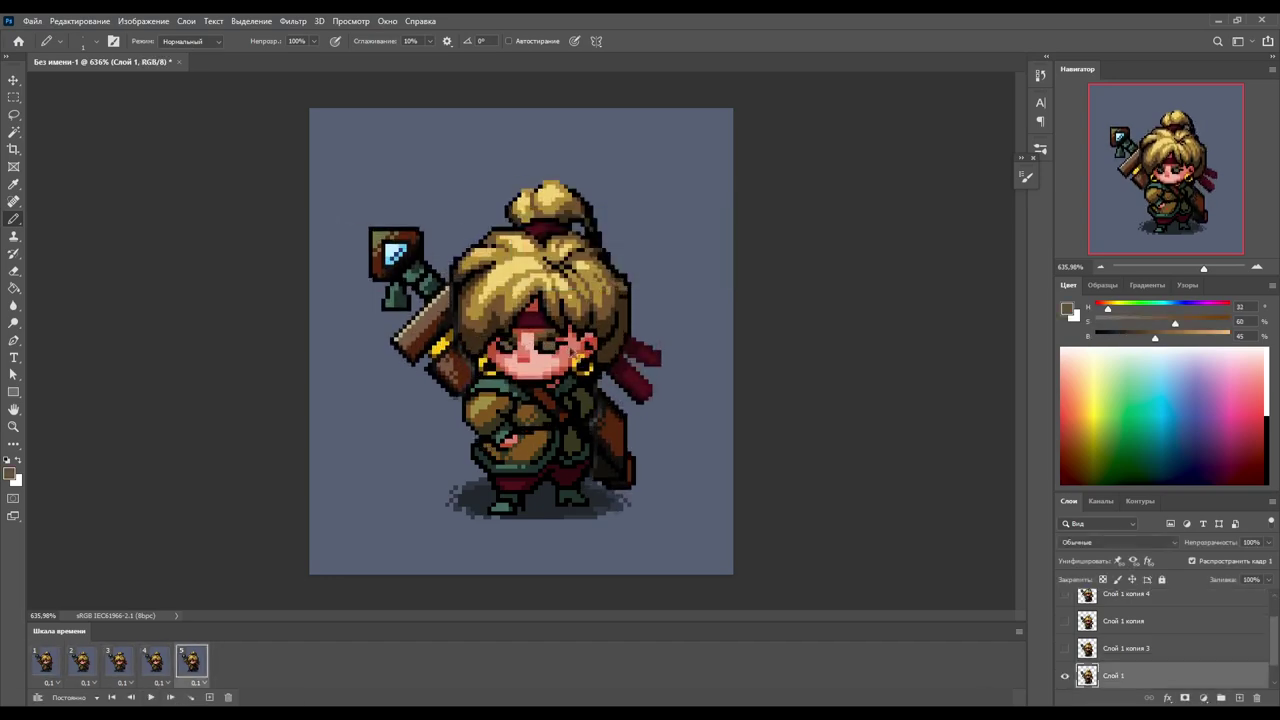
- Sample the face's skin pink and replay the animation to check the blink
{"action": "left_click", "coordinate": [525, 360], "text": "alt"}
{"action": "left_click", "coordinate": [151, 697]}
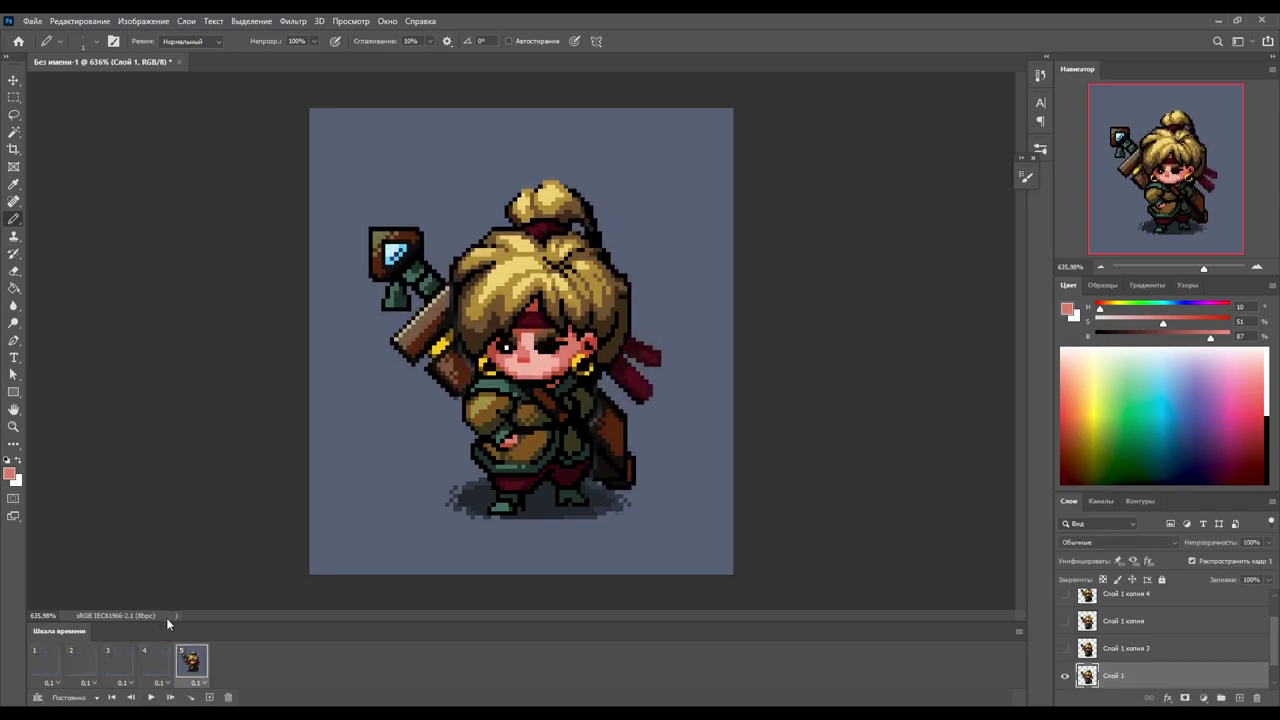
{"action": "left_click", "coordinate": [183, 675]}
{"action": "left_click", "coordinate": [82, 660]}
- Copy the selected earrings to a new layer and replay the five-frame animation
{"action": "scroll", "coordinate": [522, 332], "scroll_direction": "up", "scroll_amount": 4}
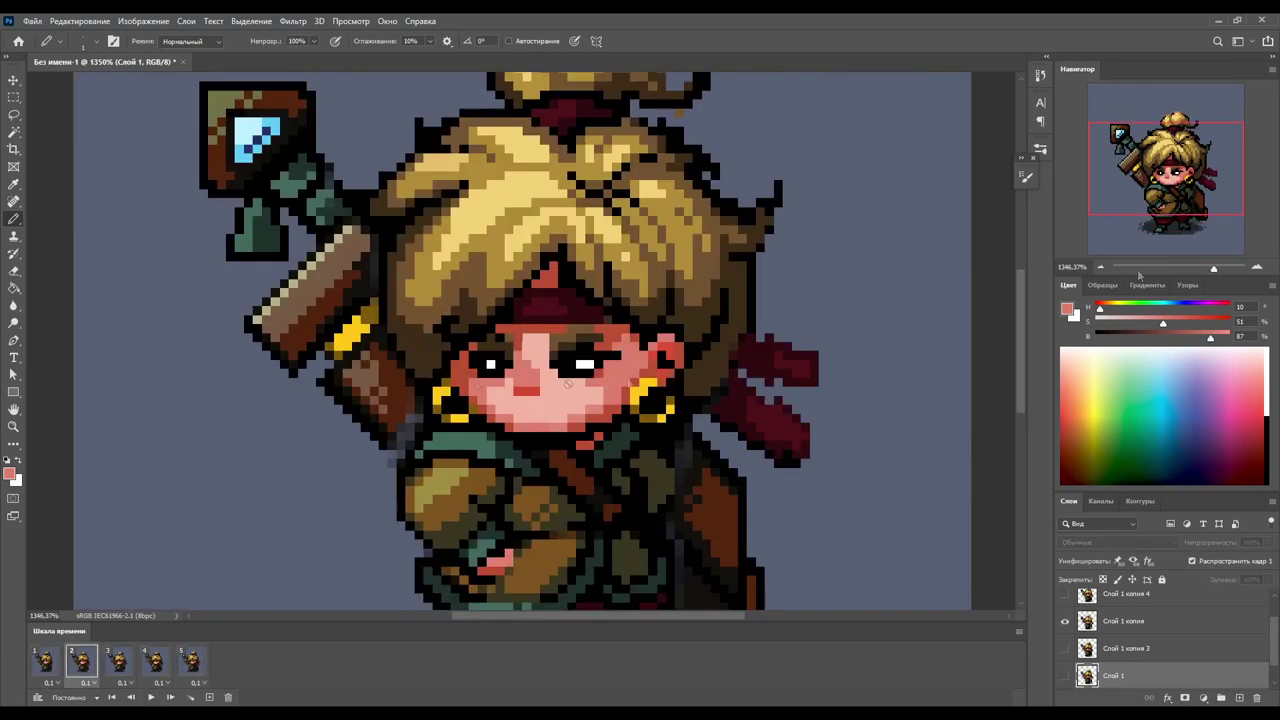
{"action": "key", "text": "l"}
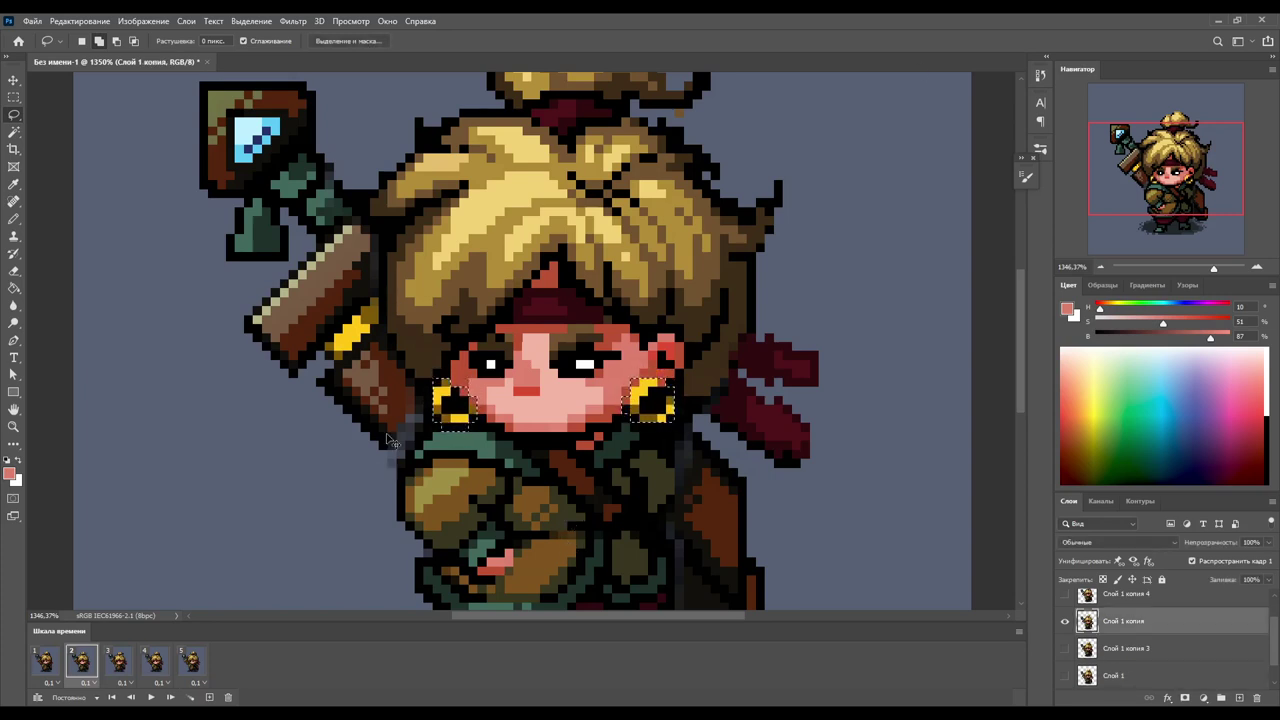
{"action": "key", "text": "space"}
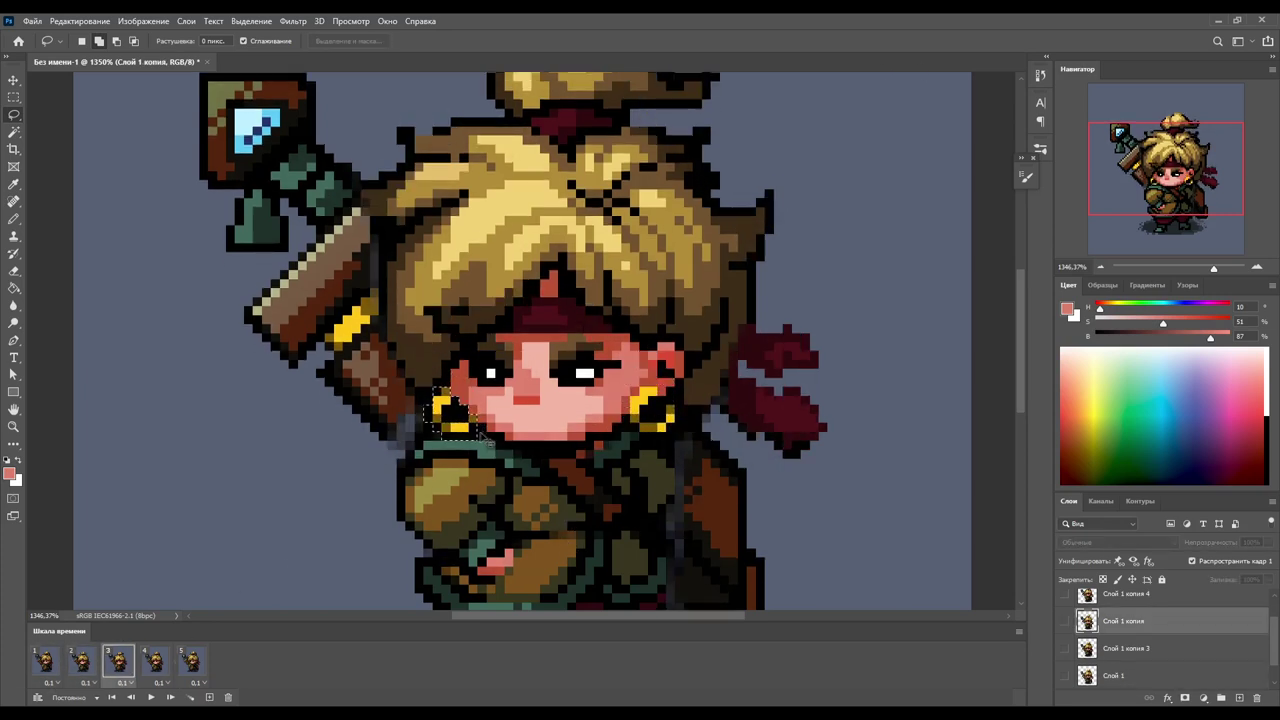
{"action": "key", "text": "ctrl+j"}
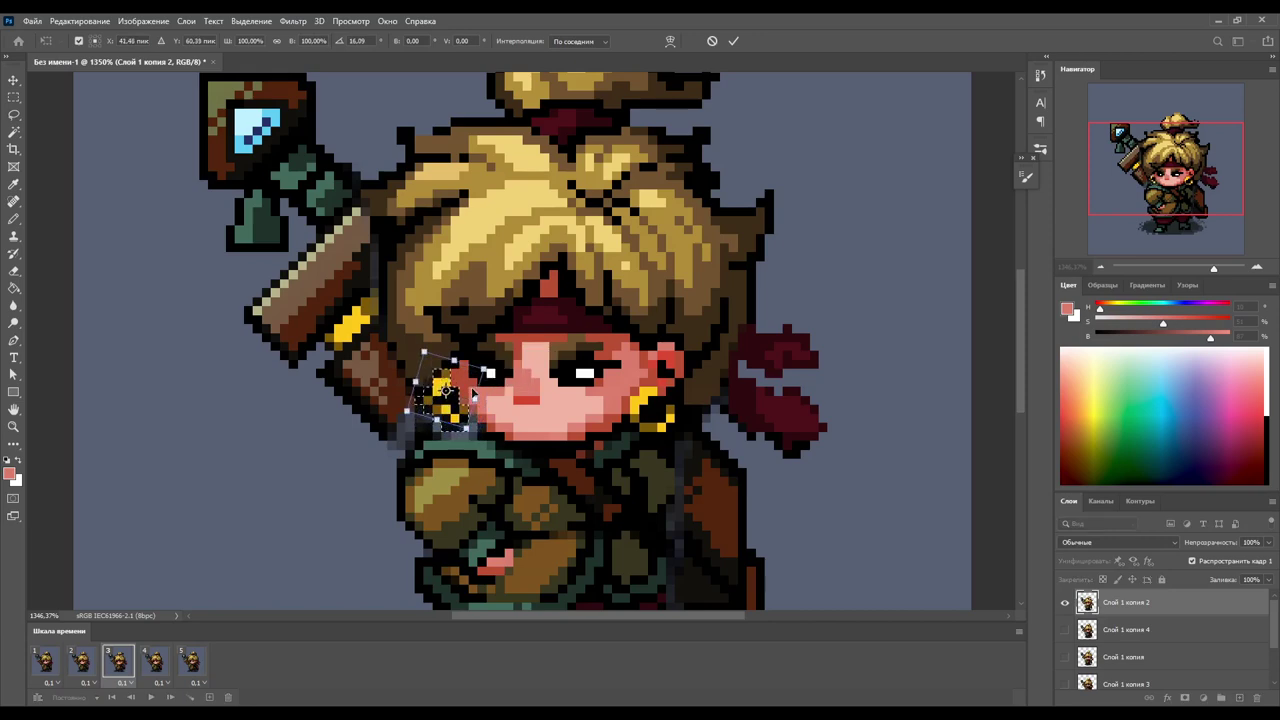
{"action": "key", "text": "space"}
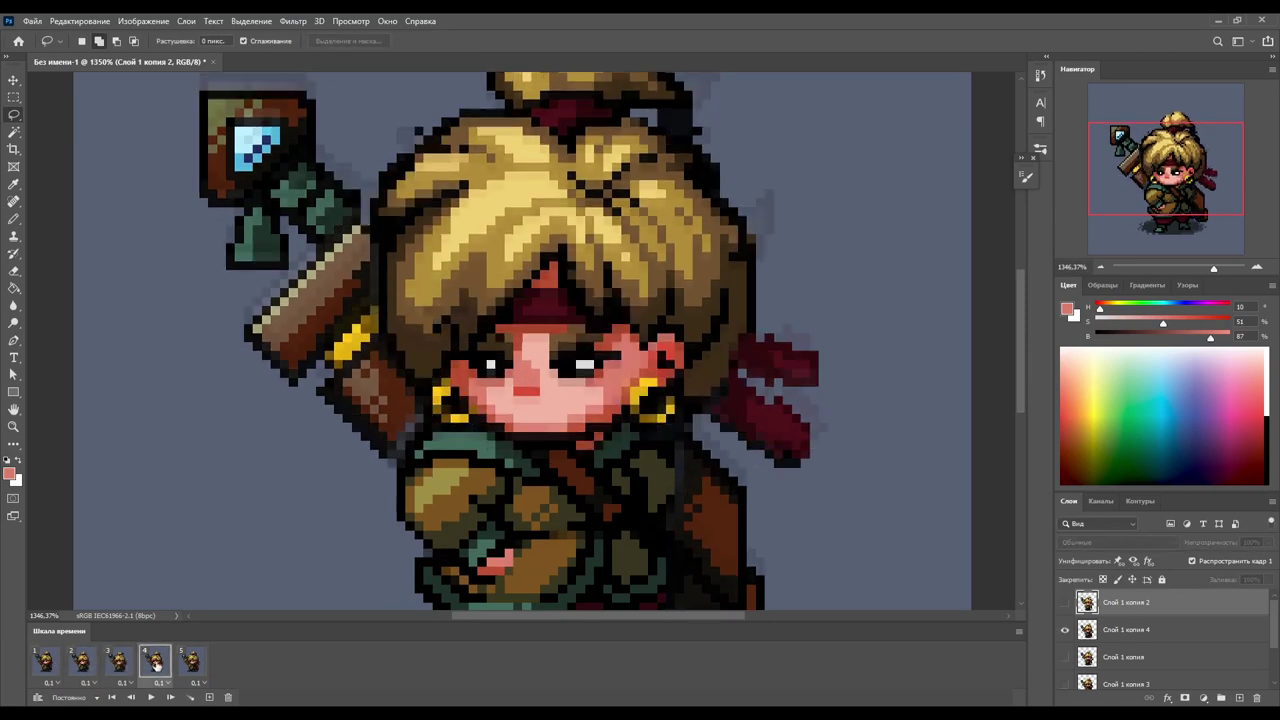
{"action": "key", "text": "space"}
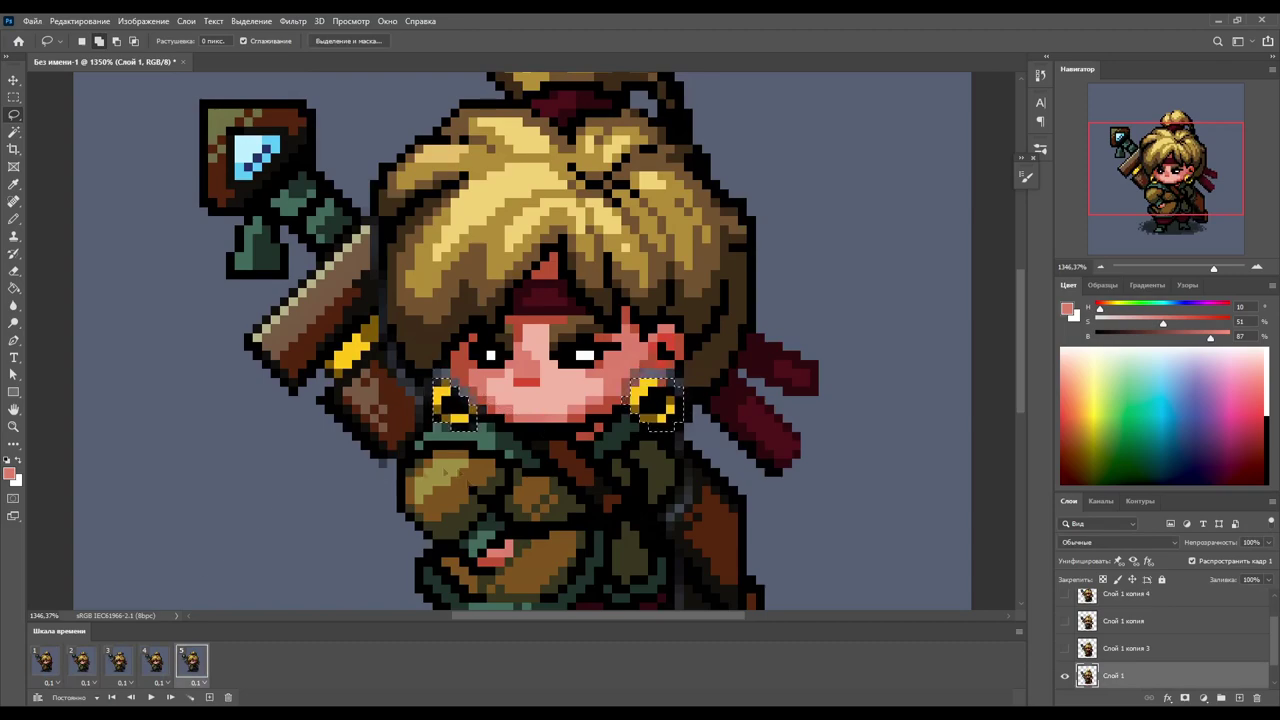
{"action": "key", "text": "space"}
{"action": "left_click_drag", "start_coordinate": [1213, 268], "coordinate": [1190, 270]}
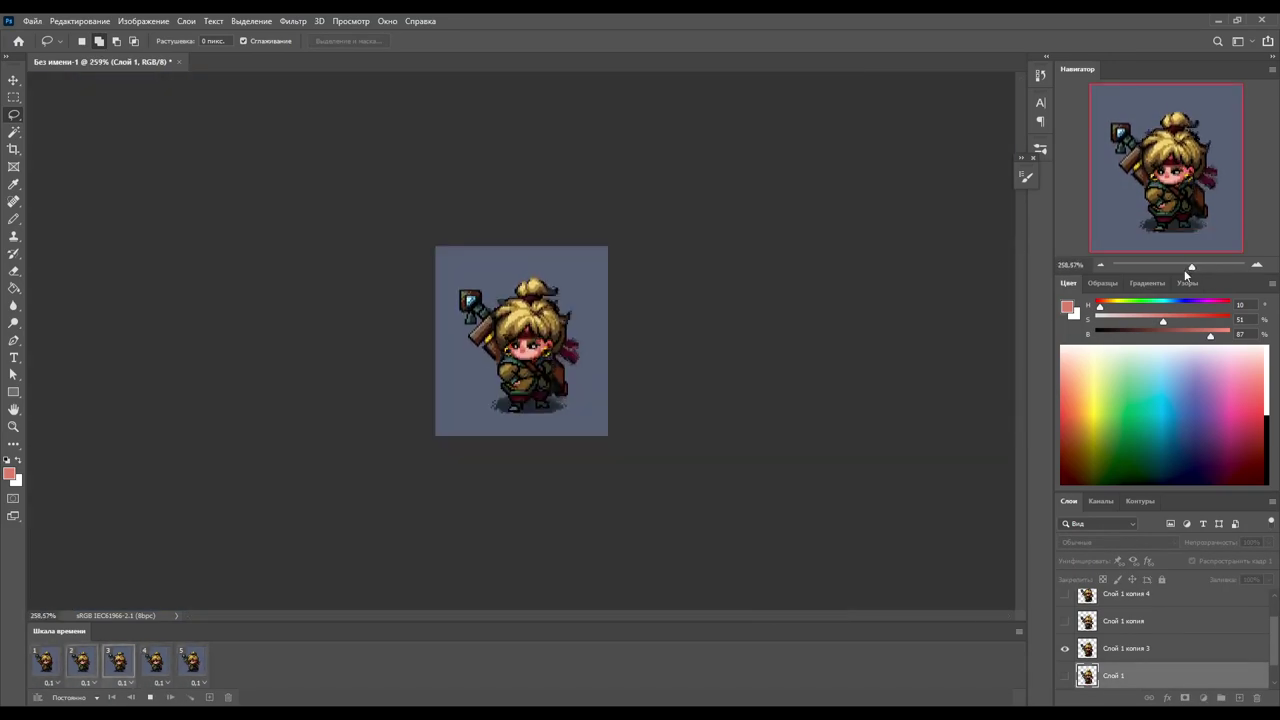
- Zoom in on the character, show frame 2, and sample a dark colour for the Pencil
{"action": "left_click_drag", "start_coordinate": [1189, 270], "coordinate": [1205, 270]}
{"action": "key", "text": "space"}
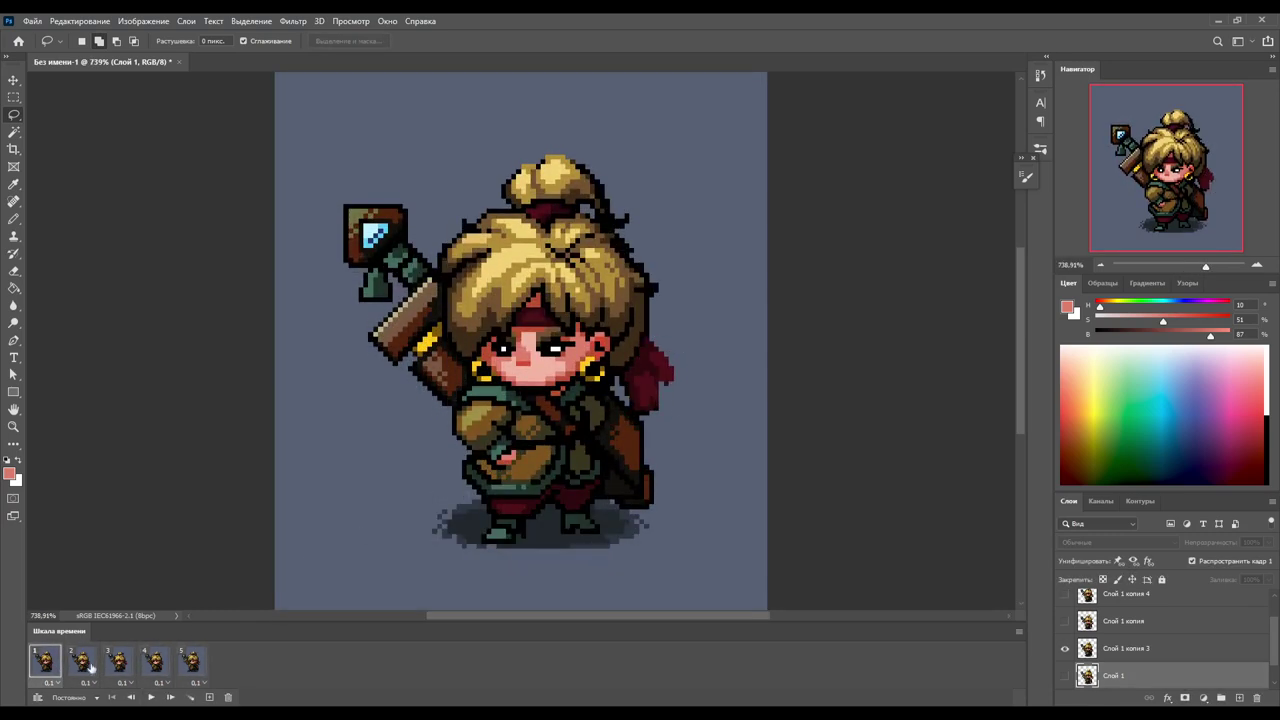
{"action": "left_click", "coordinate": [84, 662]}
{"action": "key", "text": "b"}
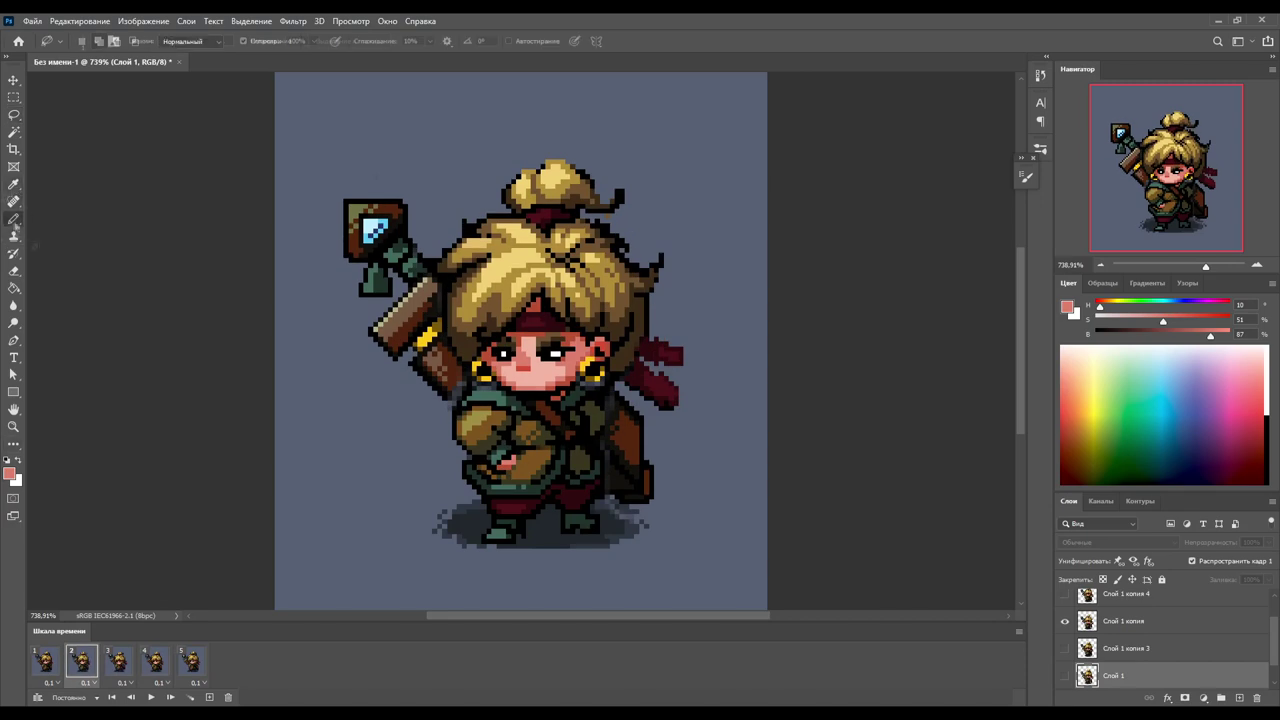
{"action": "left_click", "coordinate": [537, 489], "text": "alt"}
{"action": "key", "text": "Return"}
- Lasso the belt around the waist, move it on frame 3, then pick black for the Pencil
{"action": "left_click", "coordinate": [14, 114]}
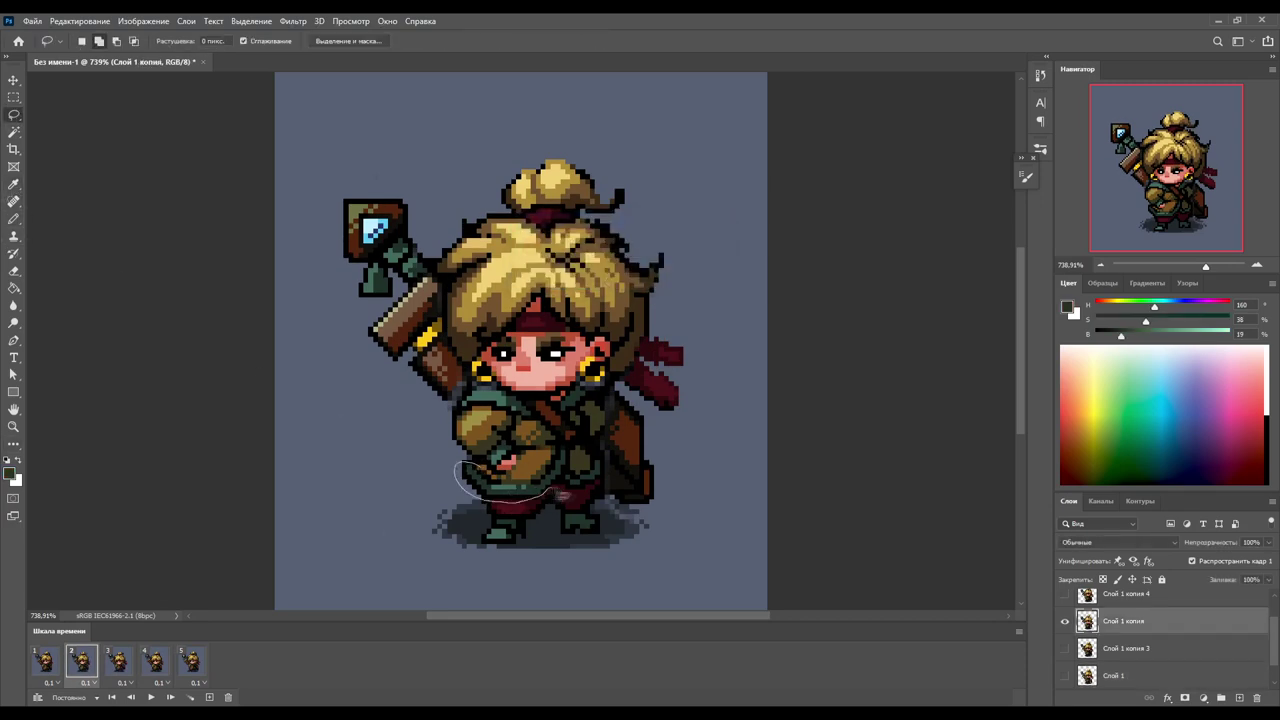
{"action": "left_click_drag", "start_coordinate": [520, 488], "coordinate": [488, 490]}
{"action": "key", "text": "space"}
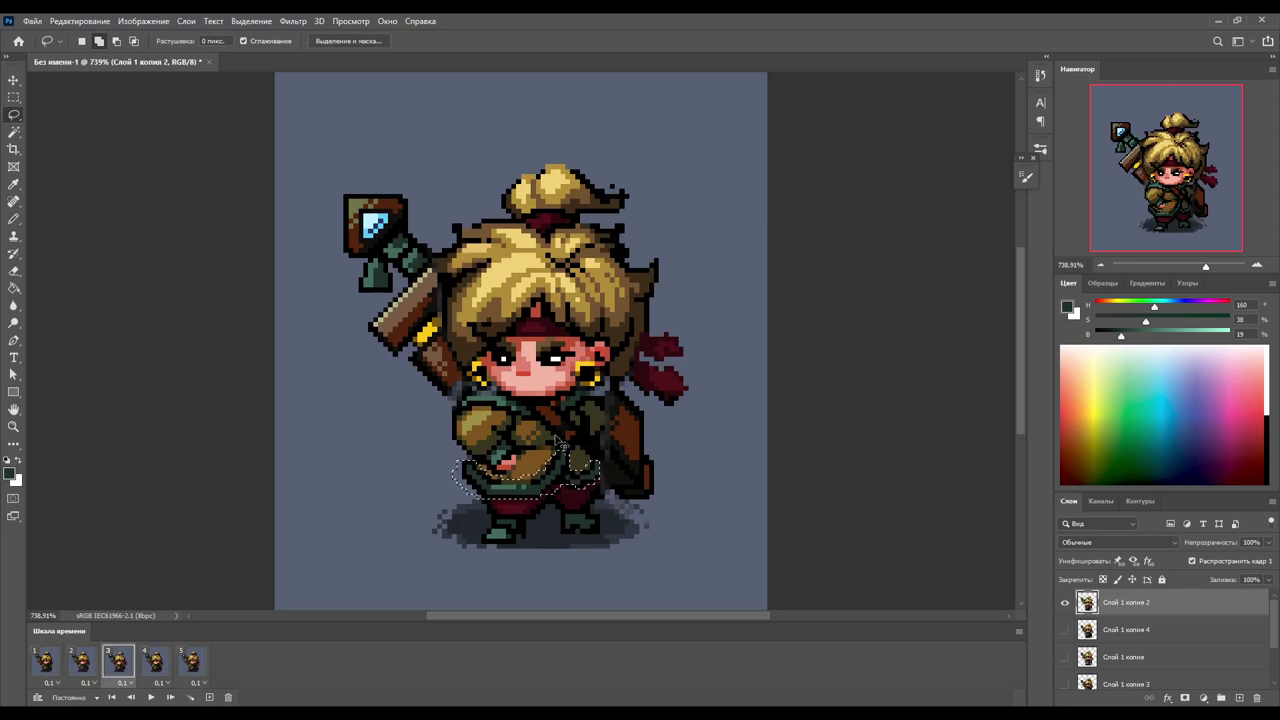
{"action": "left_click_drag", "start_coordinate": [559, 443], "coordinate": [520, 508]}
{"action": "left_click", "coordinate": [14, 218]}
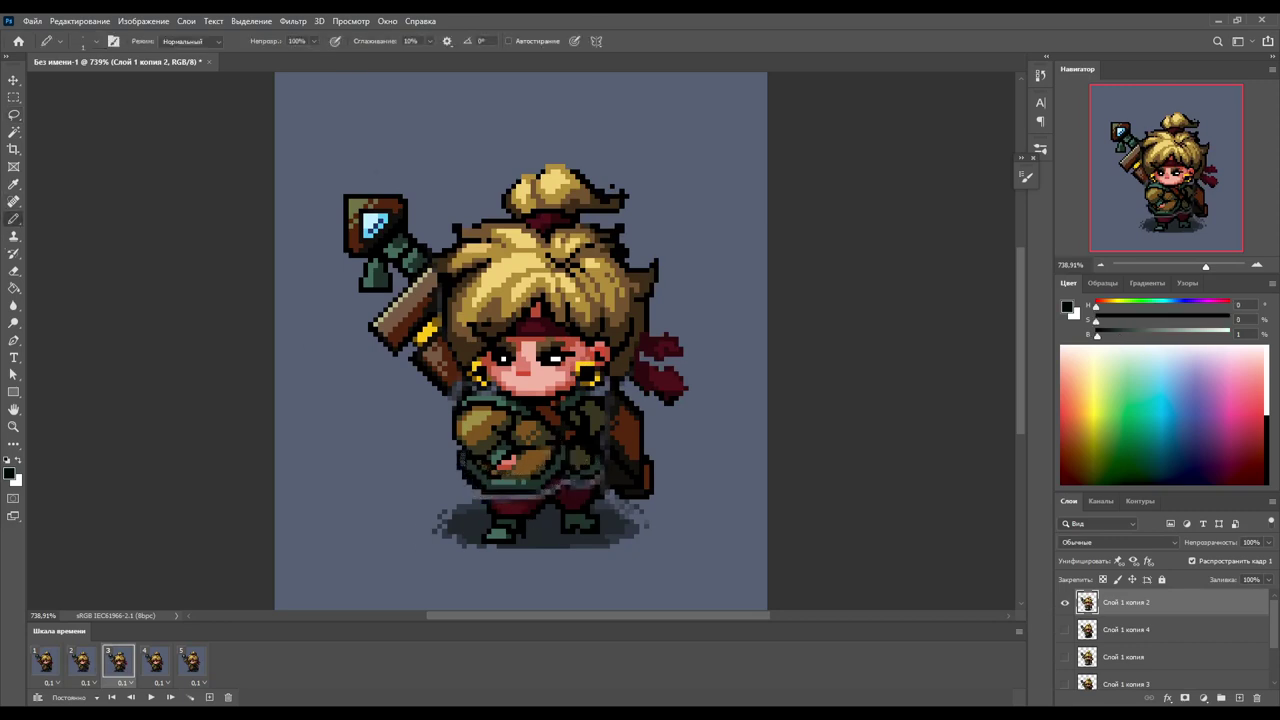
{"action": "left_click", "coordinate": [543, 460], "text": "alt"}
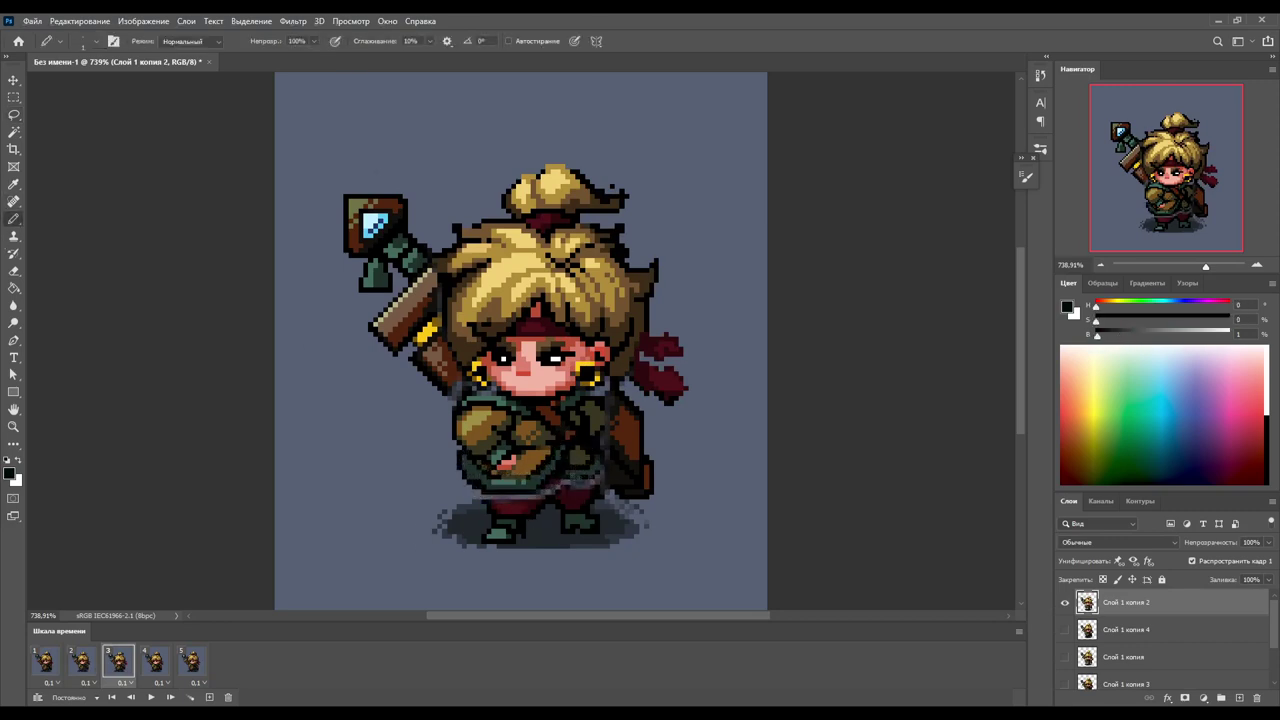
- Play the animation zoomed out to preview the belt change, then return to frame 2
{"action": "left_click", "coordinate": [191, 660]}
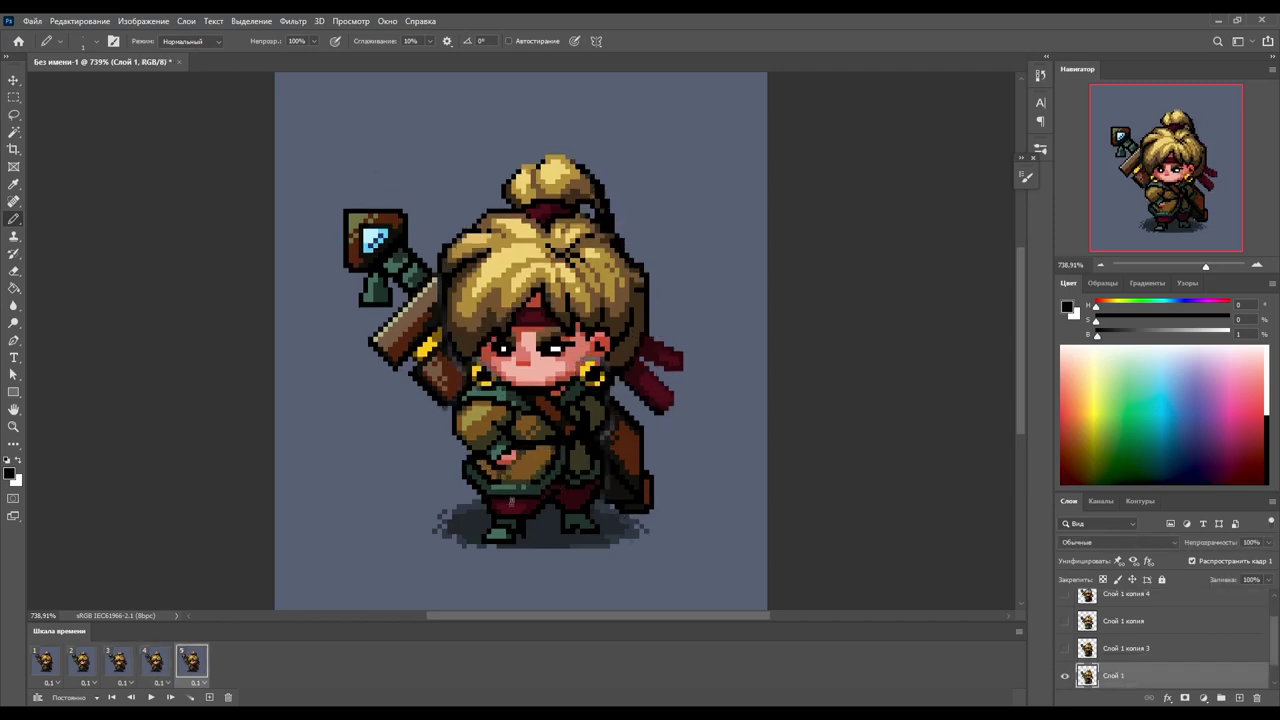
{"action": "key", "text": "l"}
{"action": "key", "text": "space"}
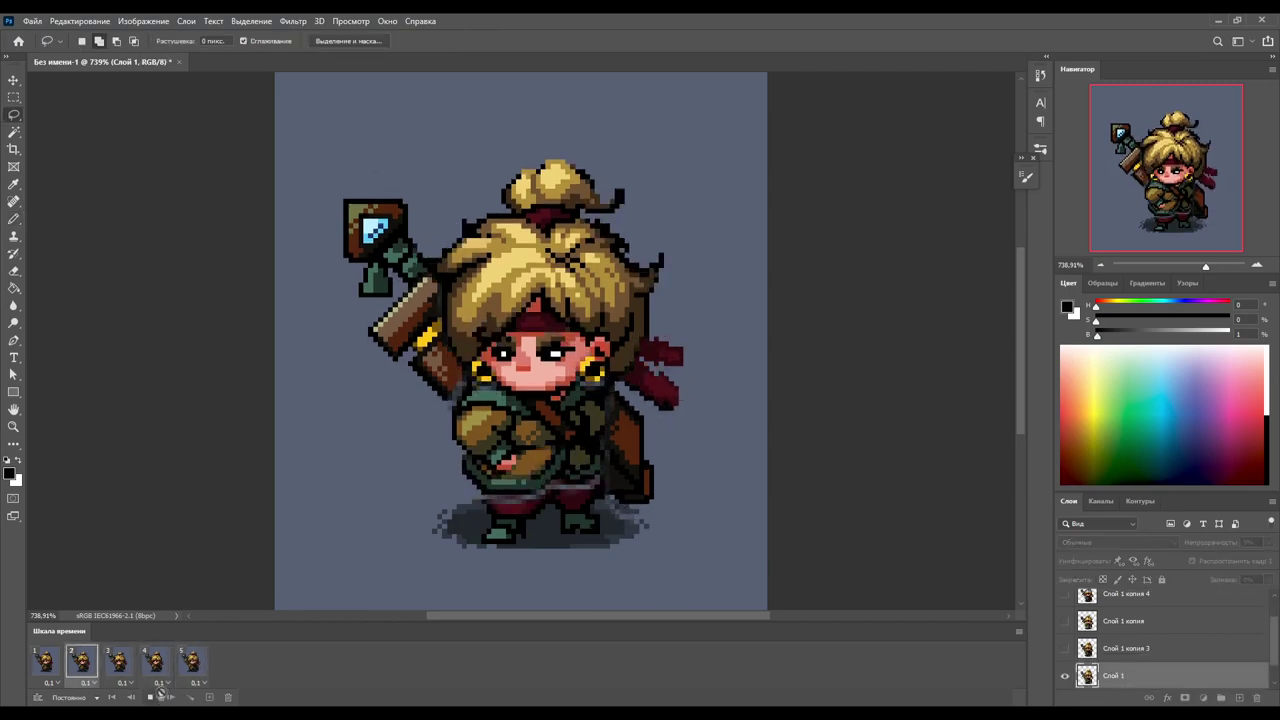
{"action": "mouse_move", "coordinate": [1205, 267]}
{"action": "left_mouse_down"}
{"action": "mouse_move", "coordinate": [1188, 268]}
{"action": "mouse_move", "coordinate": [1204, 267]}
{"action": "left_mouse_up"}
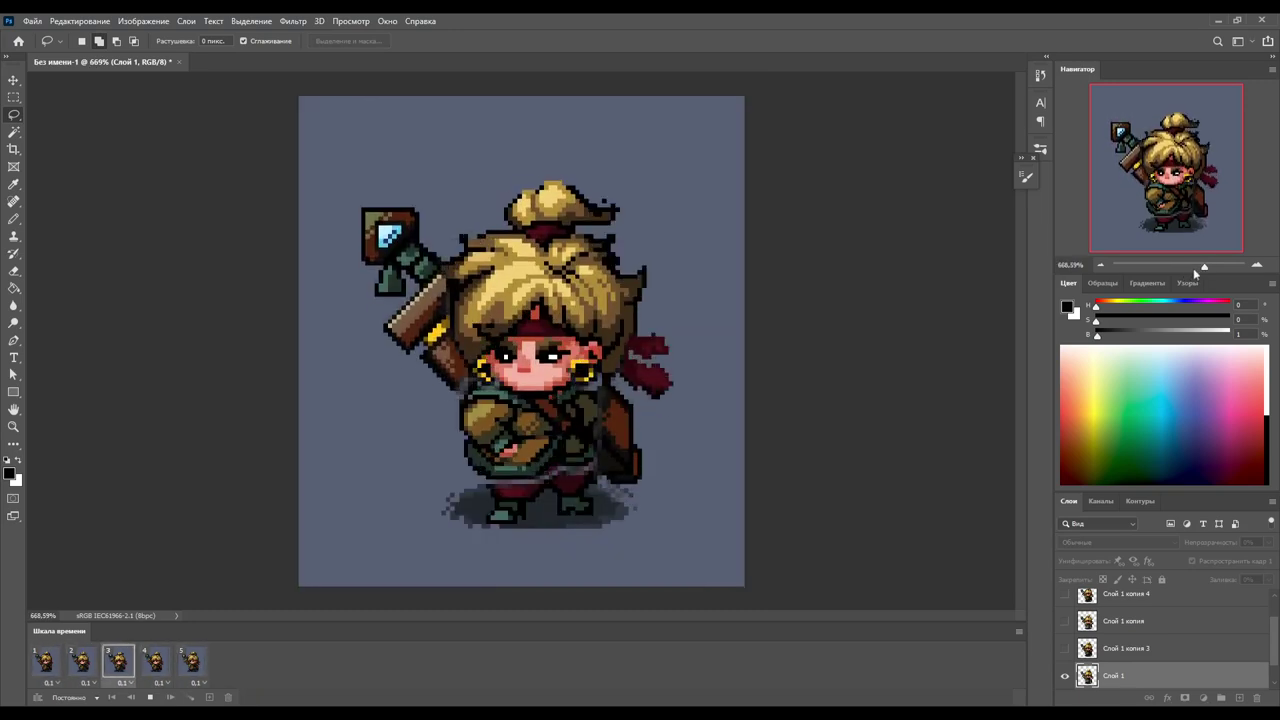
{"action": "key", "text": "space"}
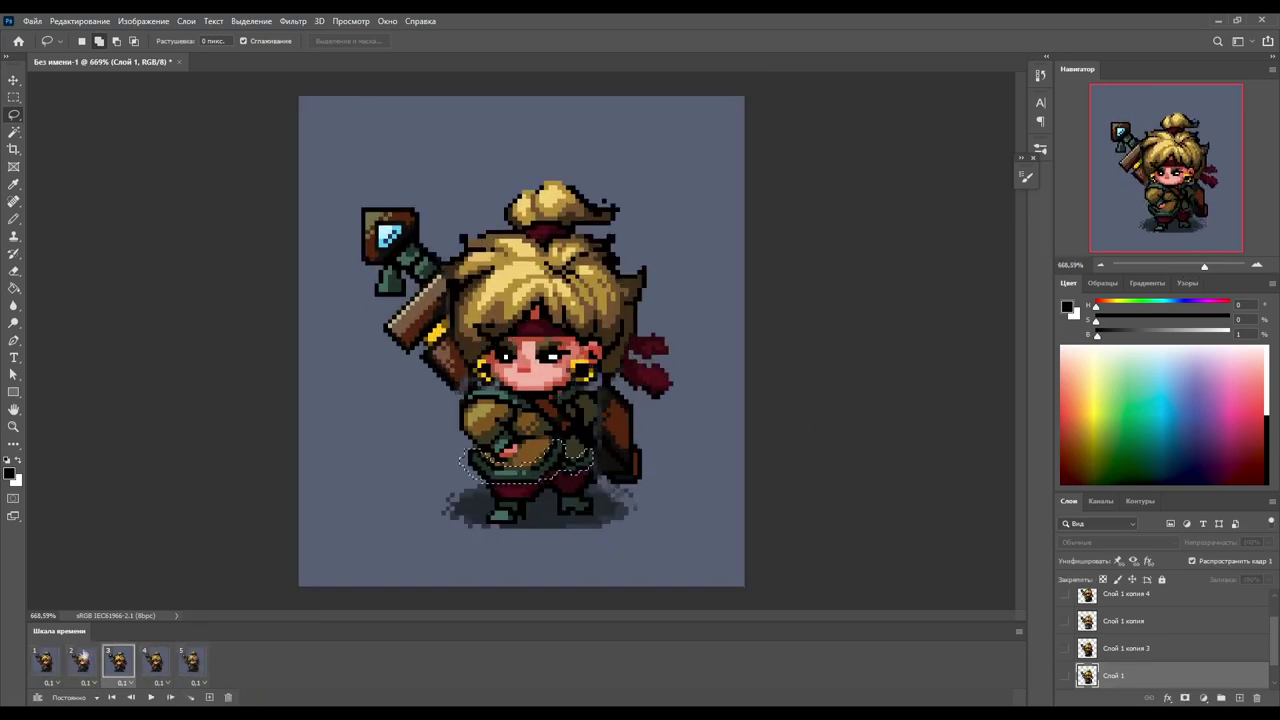
{"action": "left_click", "coordinate": [82, 660]}
{"action": "left_click", "coordinate": [32, 20]}
- Save as 'animation warrior.psd' in the пиксельарт folder and accept the Photoshop format options
{"action": "left_click", "coordinate": [64, 169]}
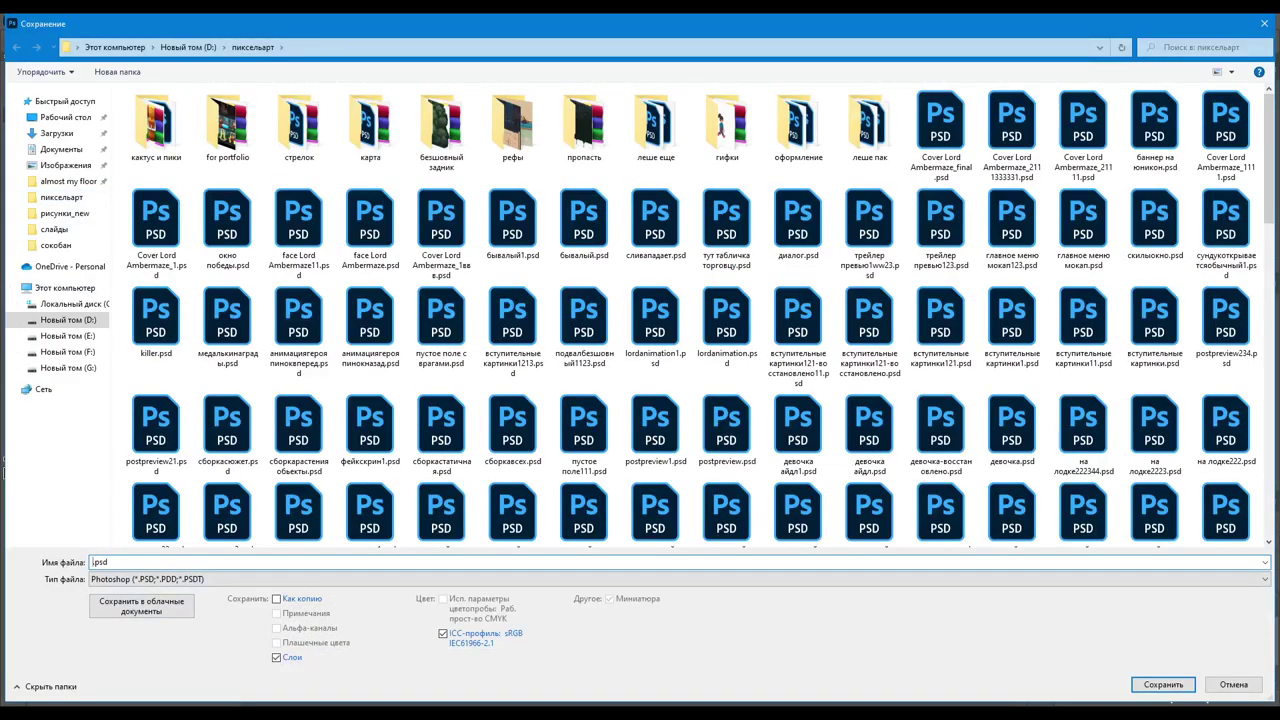
{"action": "type", "text": "animation warrior"}
{"action": "key", "text": "Return"}
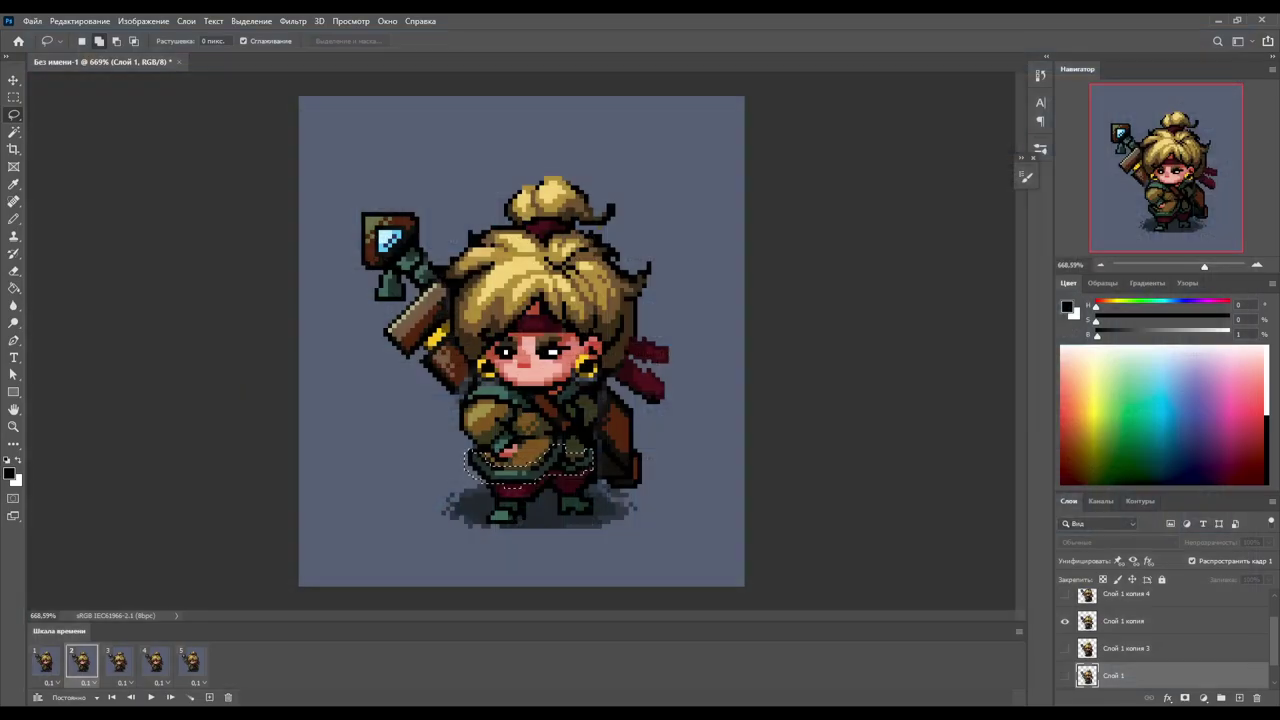
{"action": "key", "text": "Return"}
{"action": "left_click", "coordinate": [57, 672]}
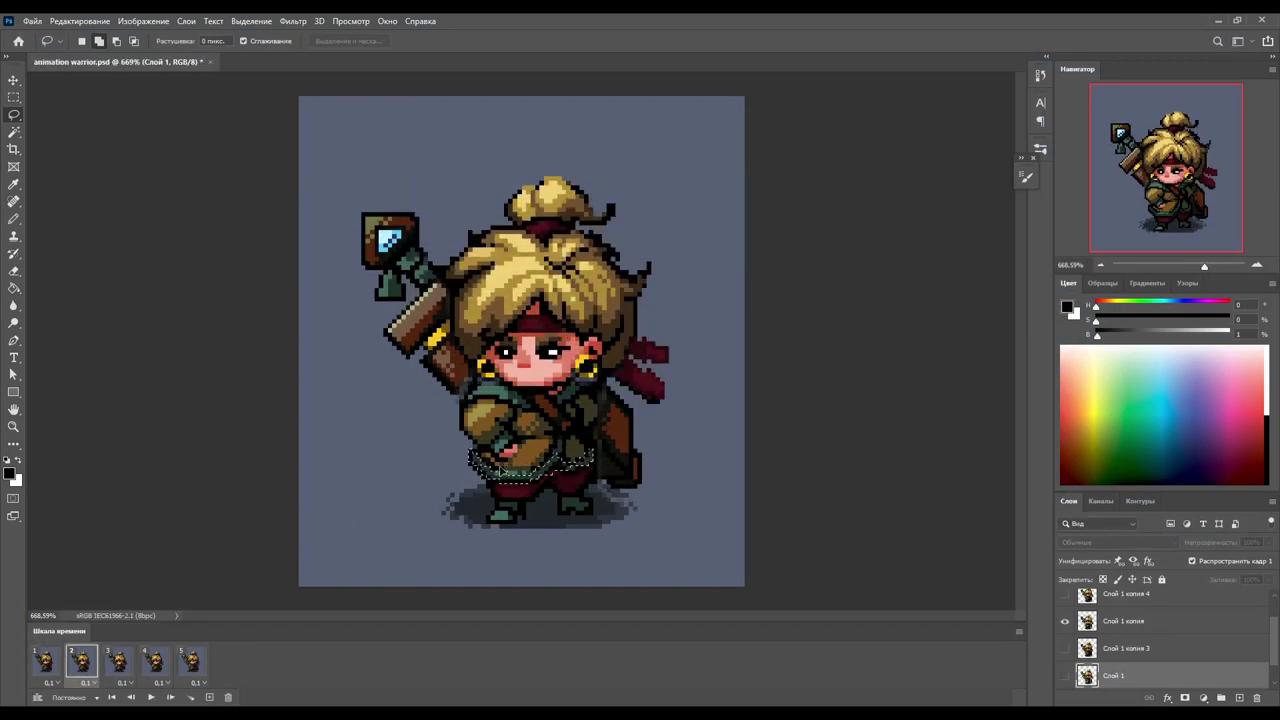
- Check frames 3 and 5, then play the animation and stop on frame 1
{"action": "left_click", "coordinate": [118, 662]}
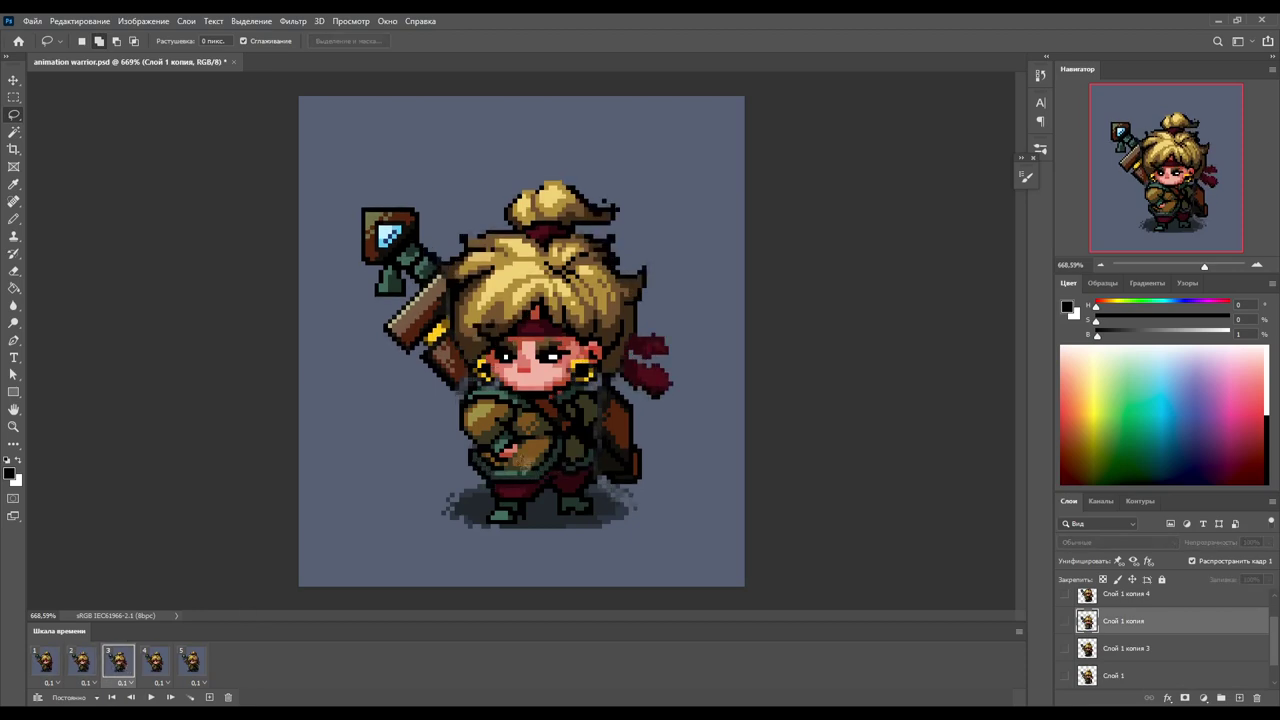
{"action": "left_click", "coordinate": [191, 660]}
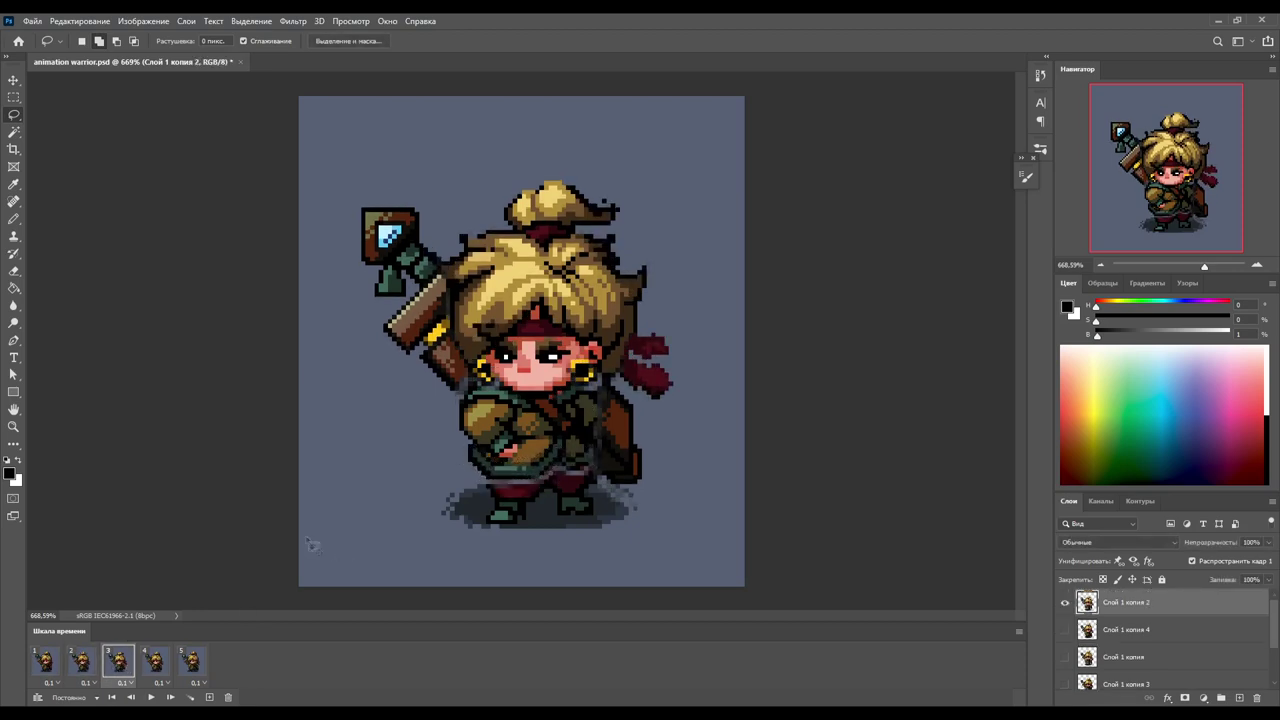
{"action": "key", "text": "e"}
{"action": "key", "text": "alt+comma"}
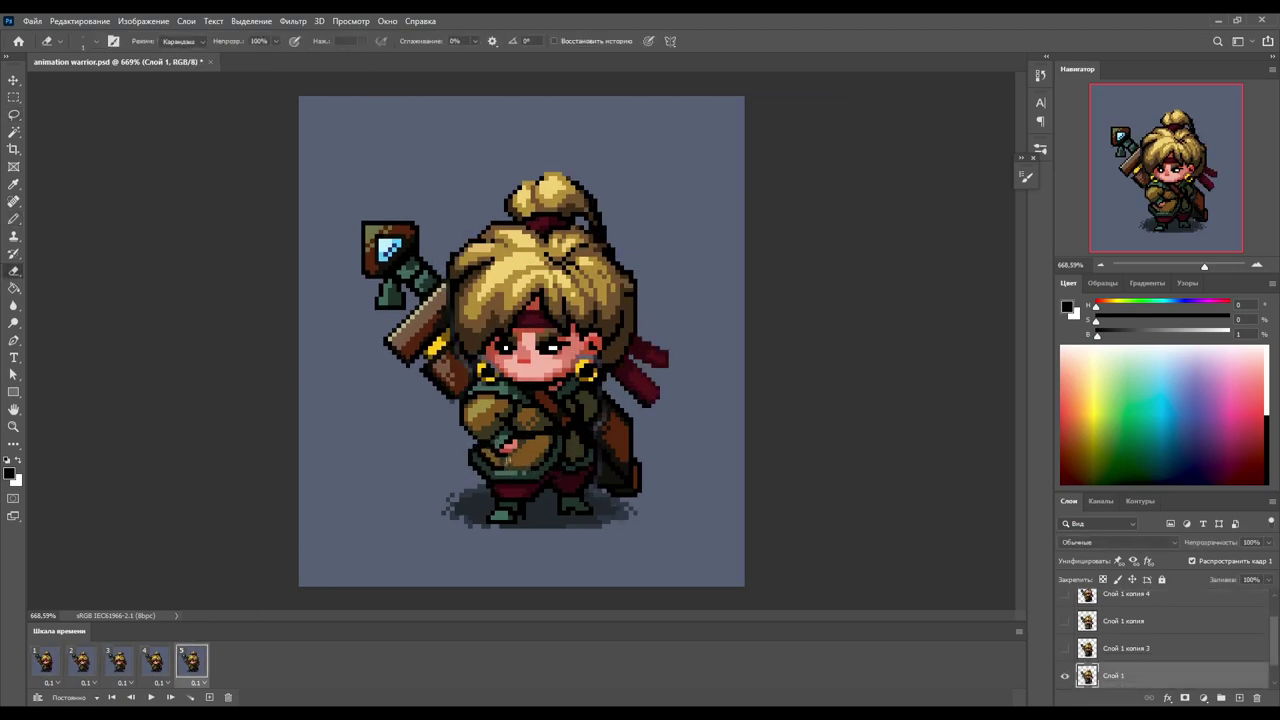
{"action": "key", "text": "b"}
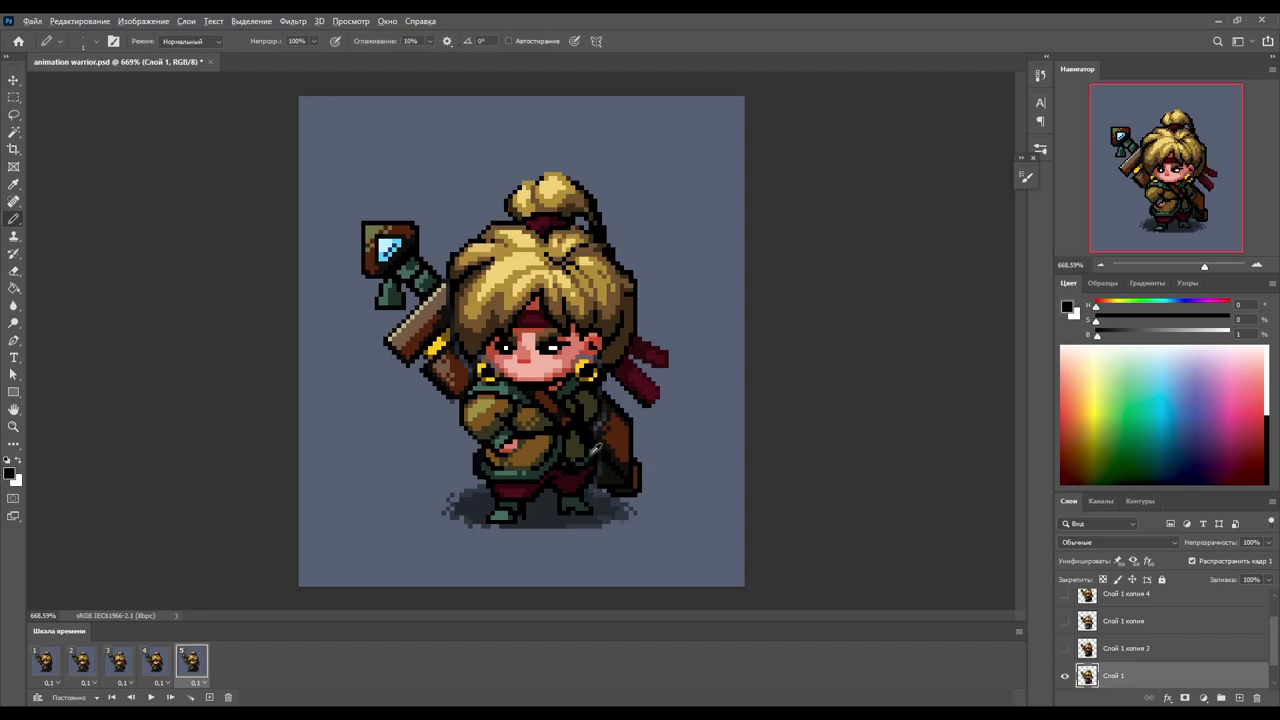
{"action": "left_click", "coordinate": [150, 697]}
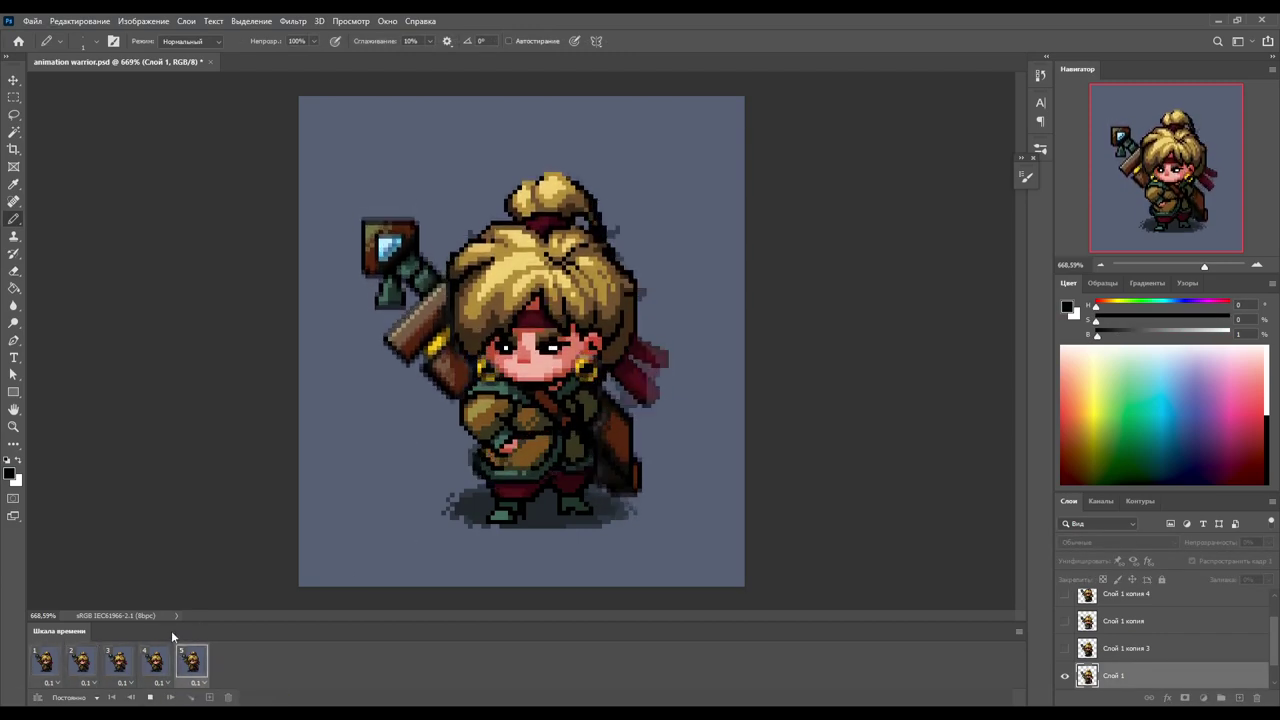
{"action": "left_click", "coordinate": [56, 661]}
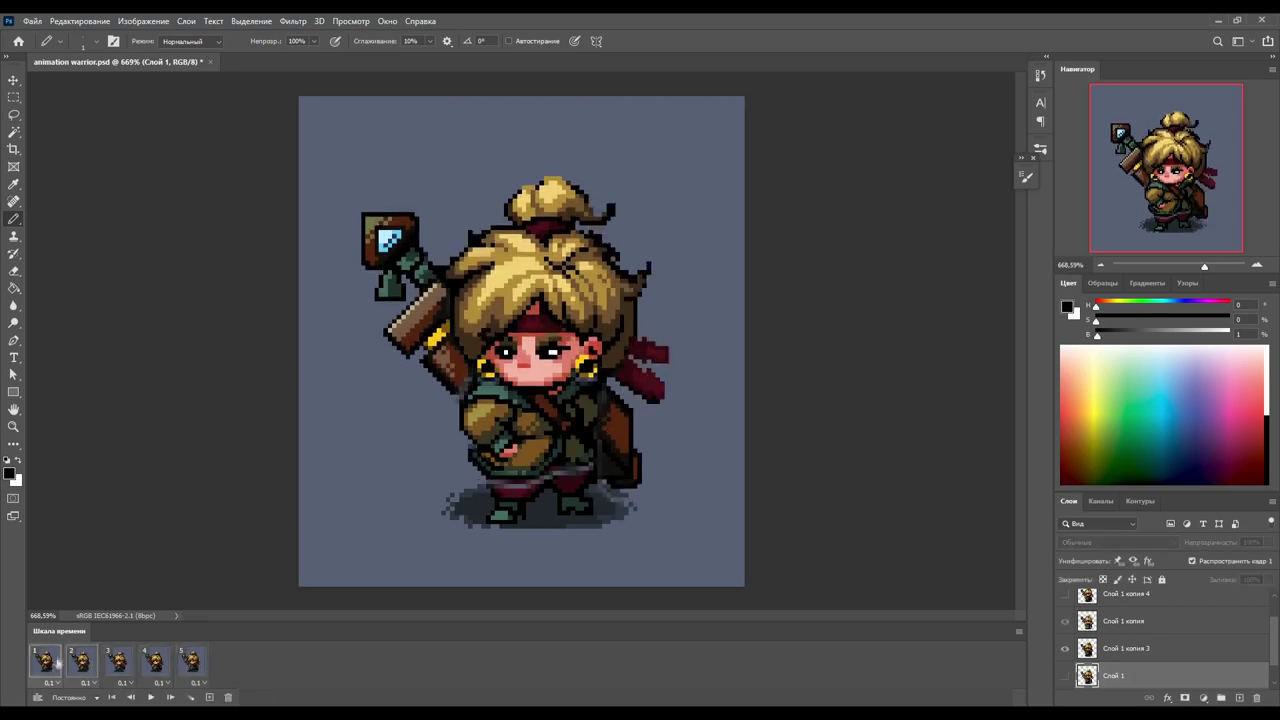
- Touch up pixels on frames 4, 3 and 5, alternating Pencil and Eraser with dark teal and black
{"action": "left_click", "coordinate": [388, 292], "text": "alt"}
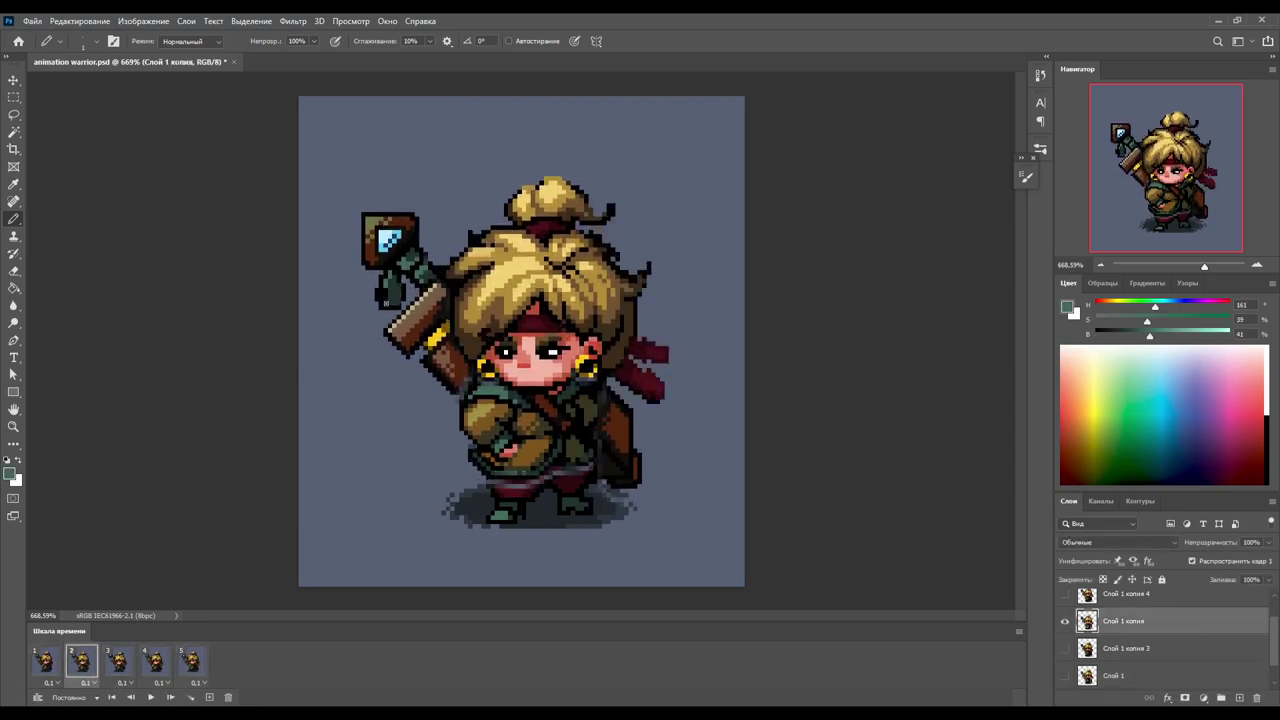
{"action": "key", "text": "e"}
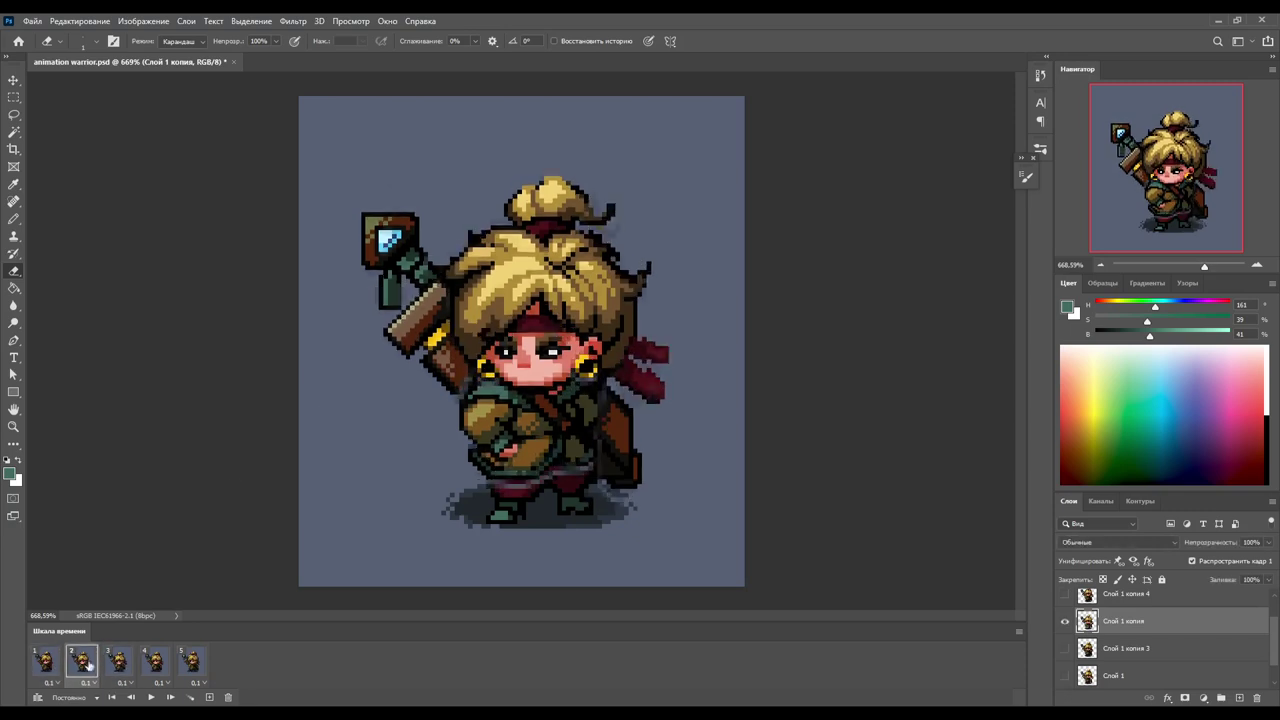
{"action": "left_click", "coordinate": [155, 663]}
{"action": "left_click", "coordinate": [118, 661]}
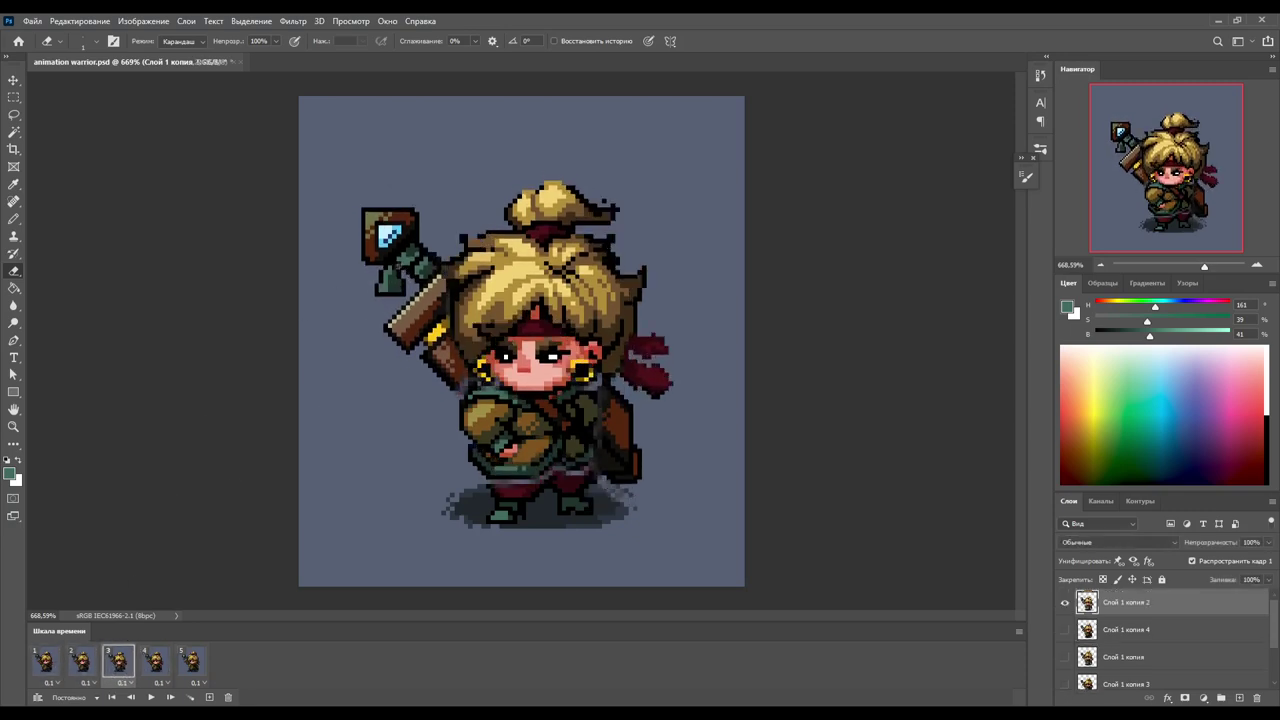
{"action": "key", "text": "b"}
{"action": "key", "text": "d"}
{"action": "key", "text": "e"}
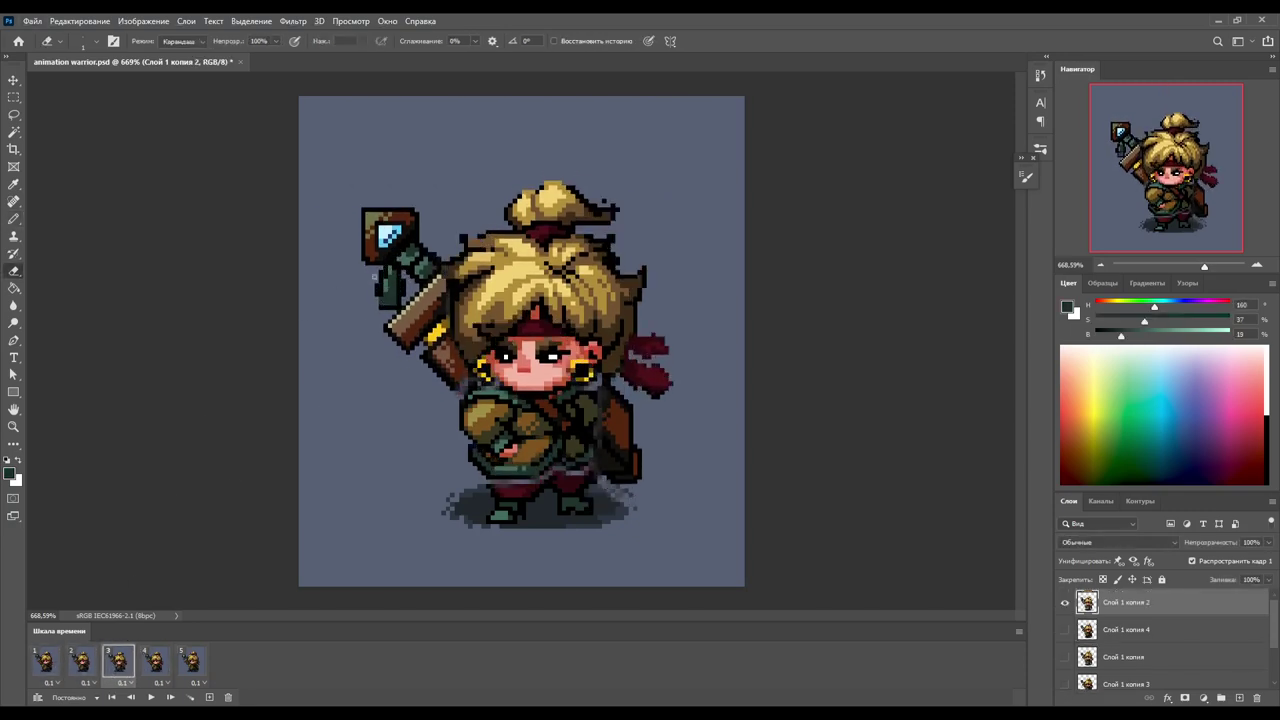
{"action": "key", "text": "b"}
{"action": "key", "text": "d"}
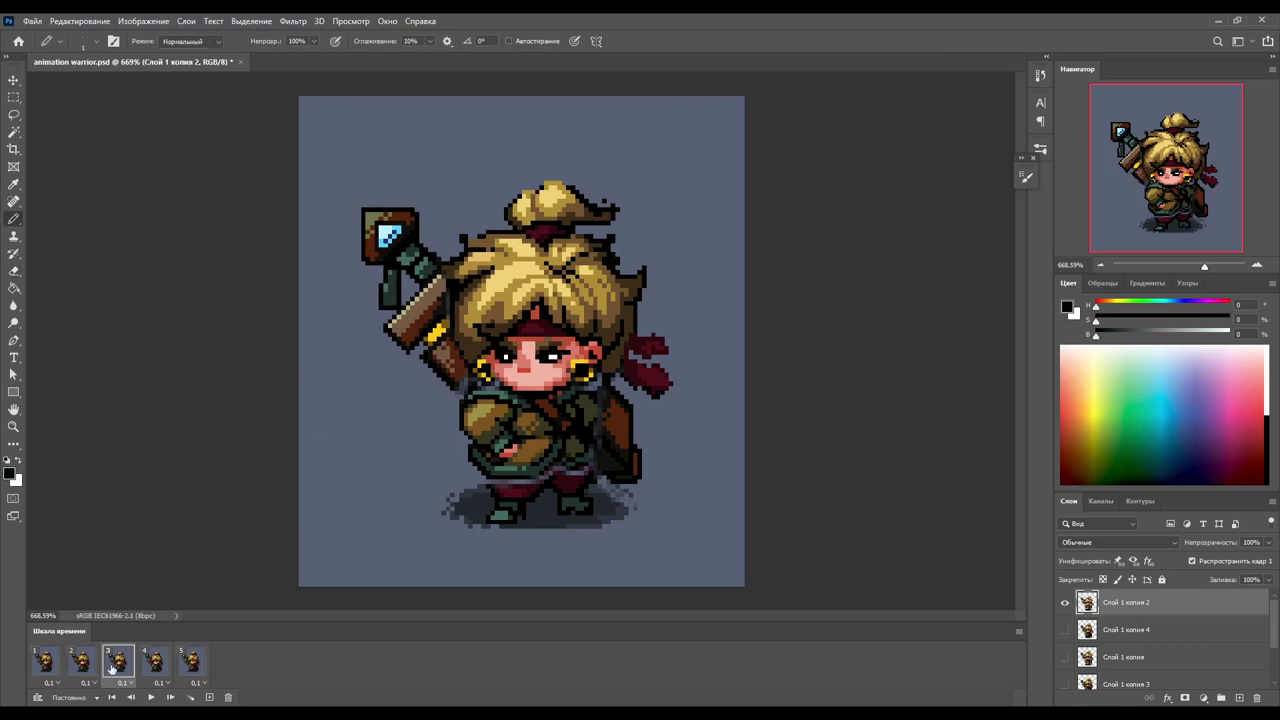
{"action": "key", "text": "e"}
{"action": "key", "text": "b"}
{"action": "left_click", "coordinate": [155, 662]}
{"action": "left_click", "coordinate": [191, 660]}
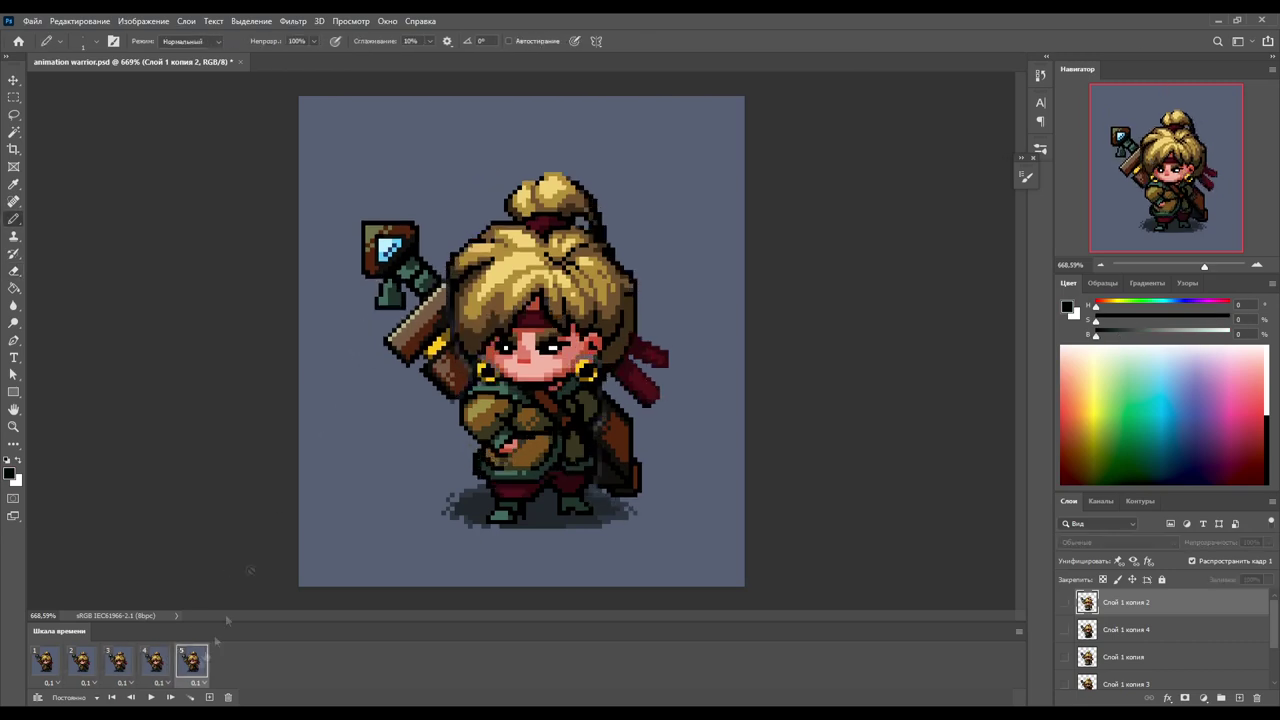
{"action": "key", "text": "e"}
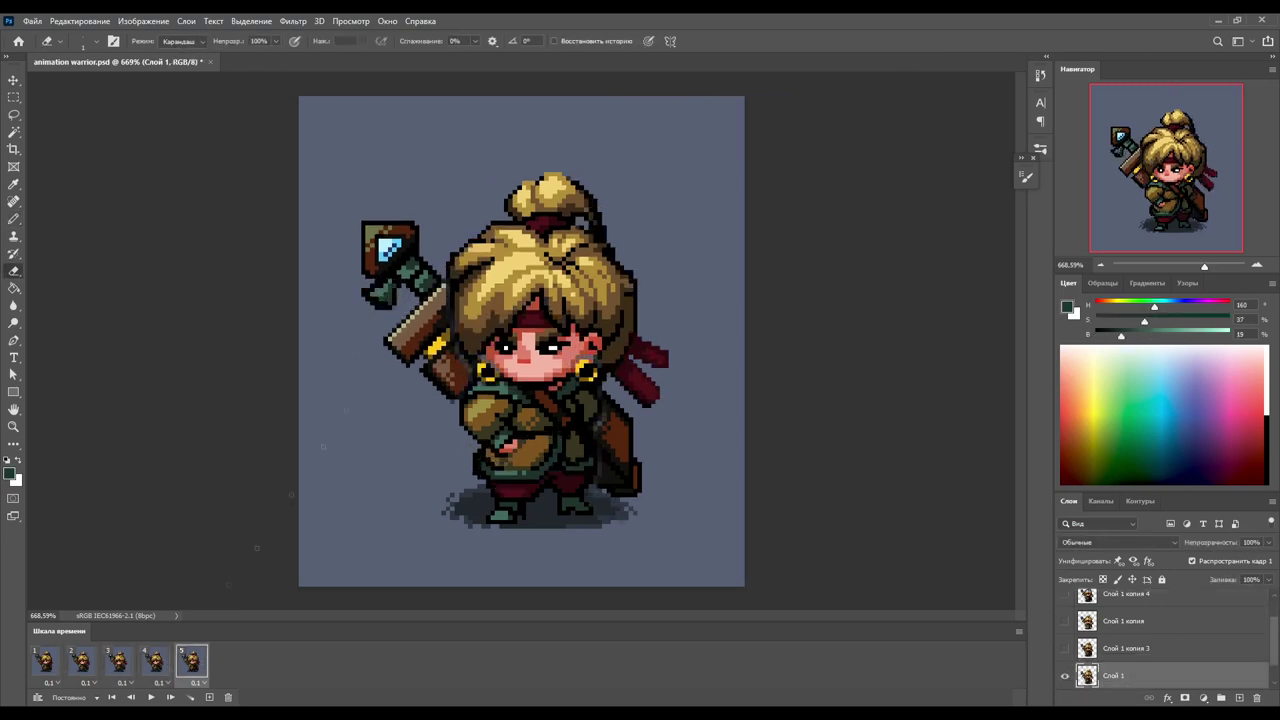
- Preview the loop, make more black Pencil and Eraser touch-ups, and play it again
{"action": "key", "text": "space"}
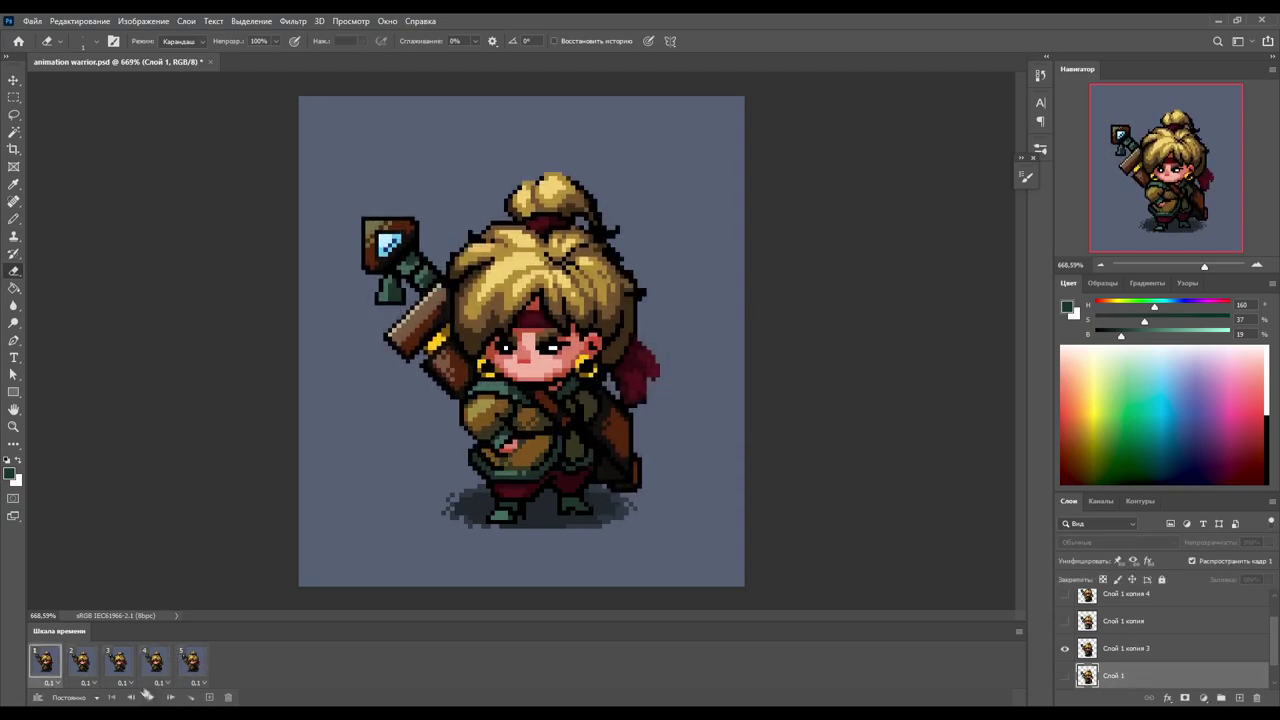
{"action": "key", "text": "space"}
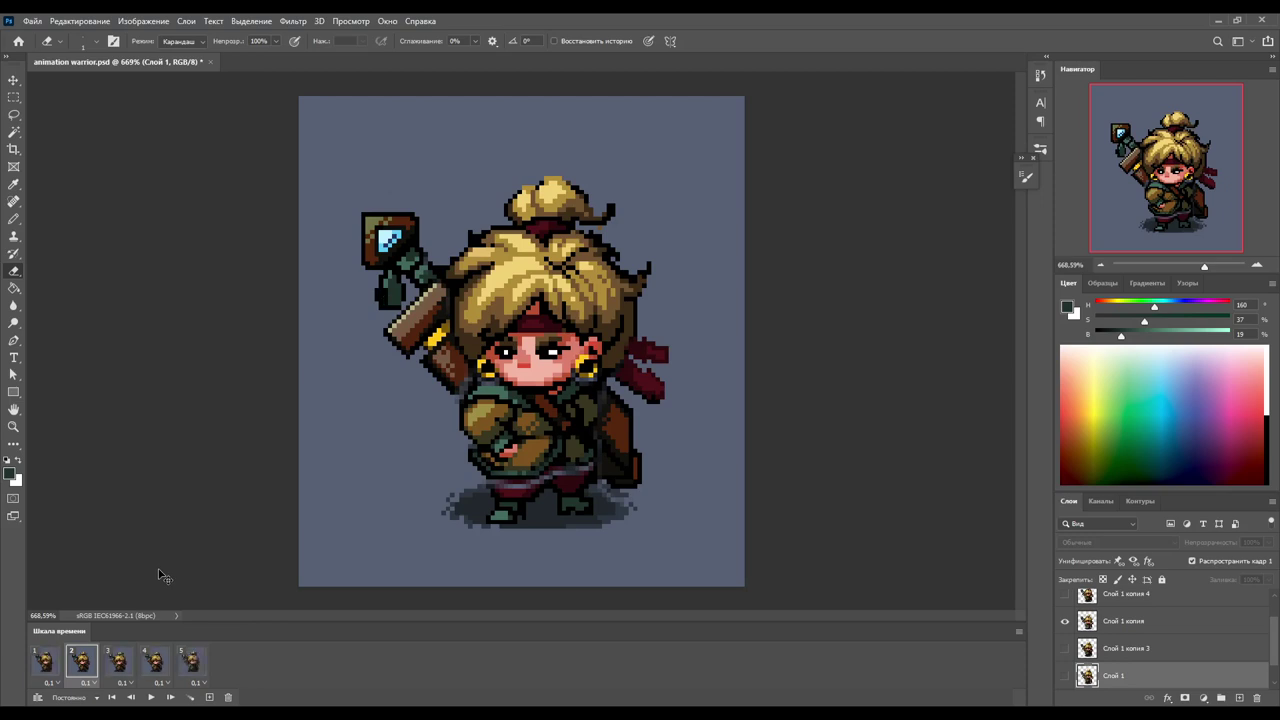
{"action": "key", "text": "space"}
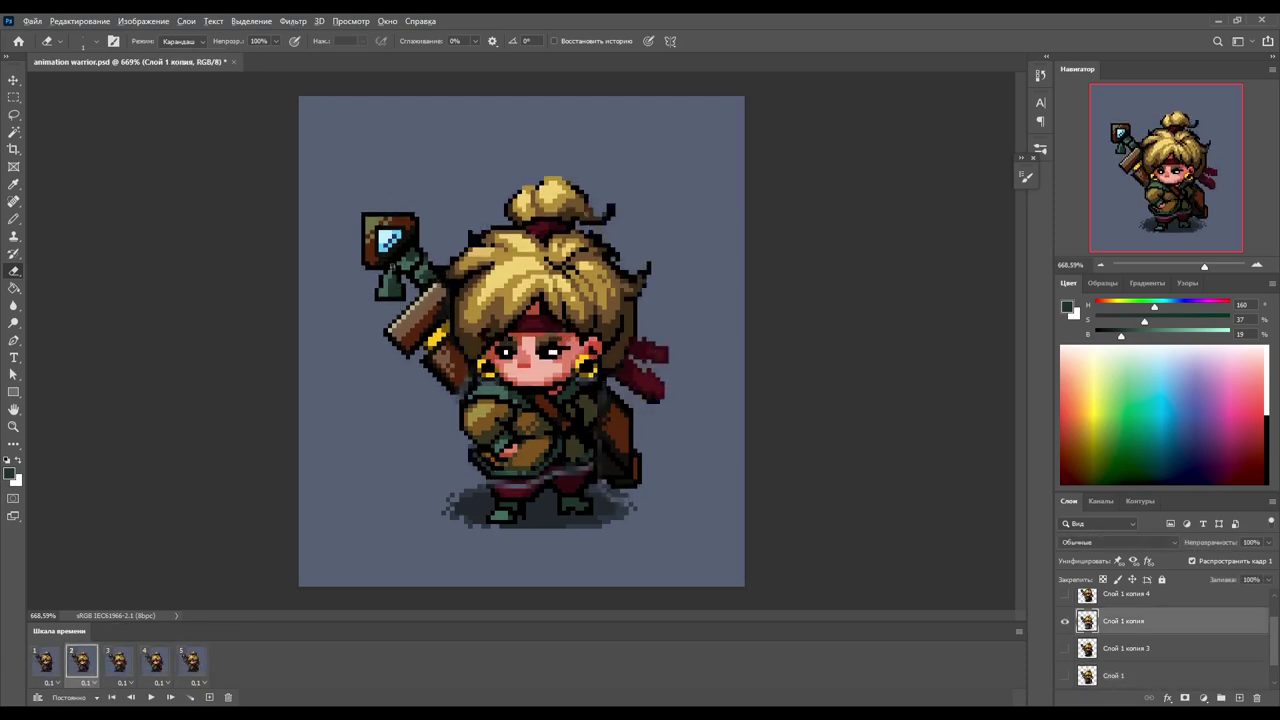
{"action": "key", "text": "b"}
{"action": "key", "text": "d"}
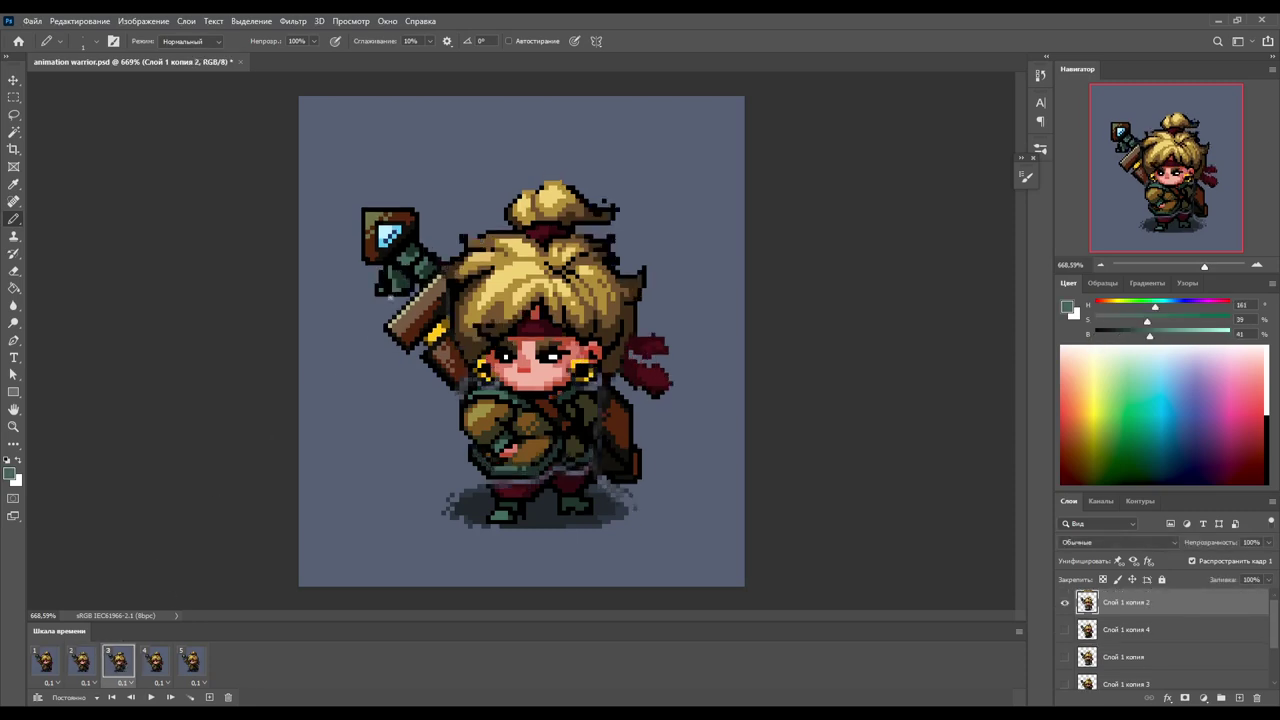
{"action": "key", "text": "e"}
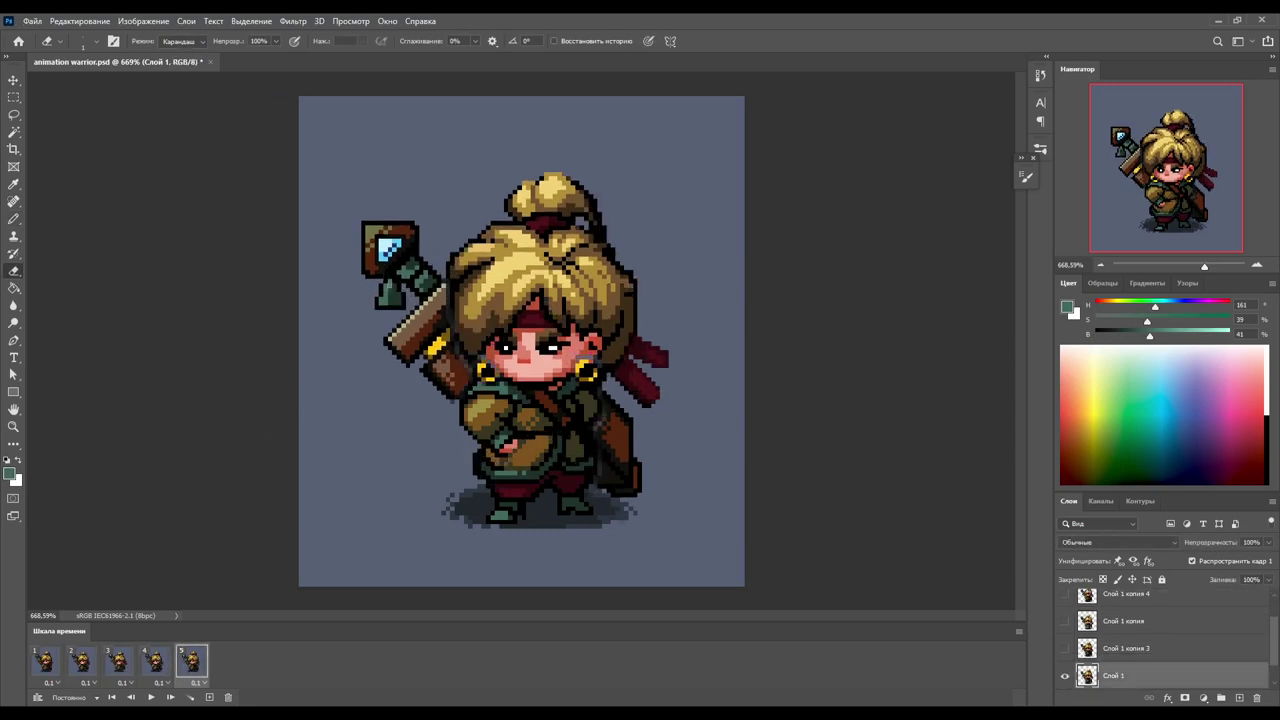
{"action": "key", "text": "b"}
{"action": "key", "text": "d"}
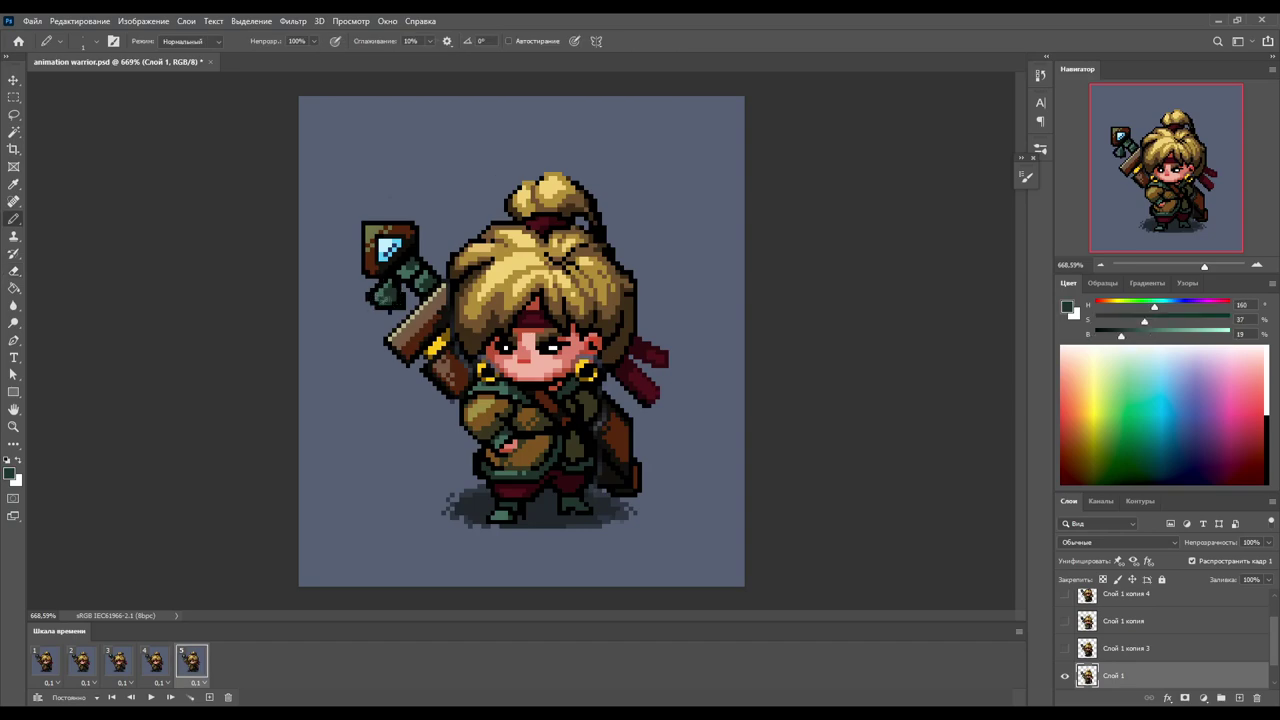
{"action": "key", "text": "e"}
{"action": "left_click", "coordinate": [150, 697]}
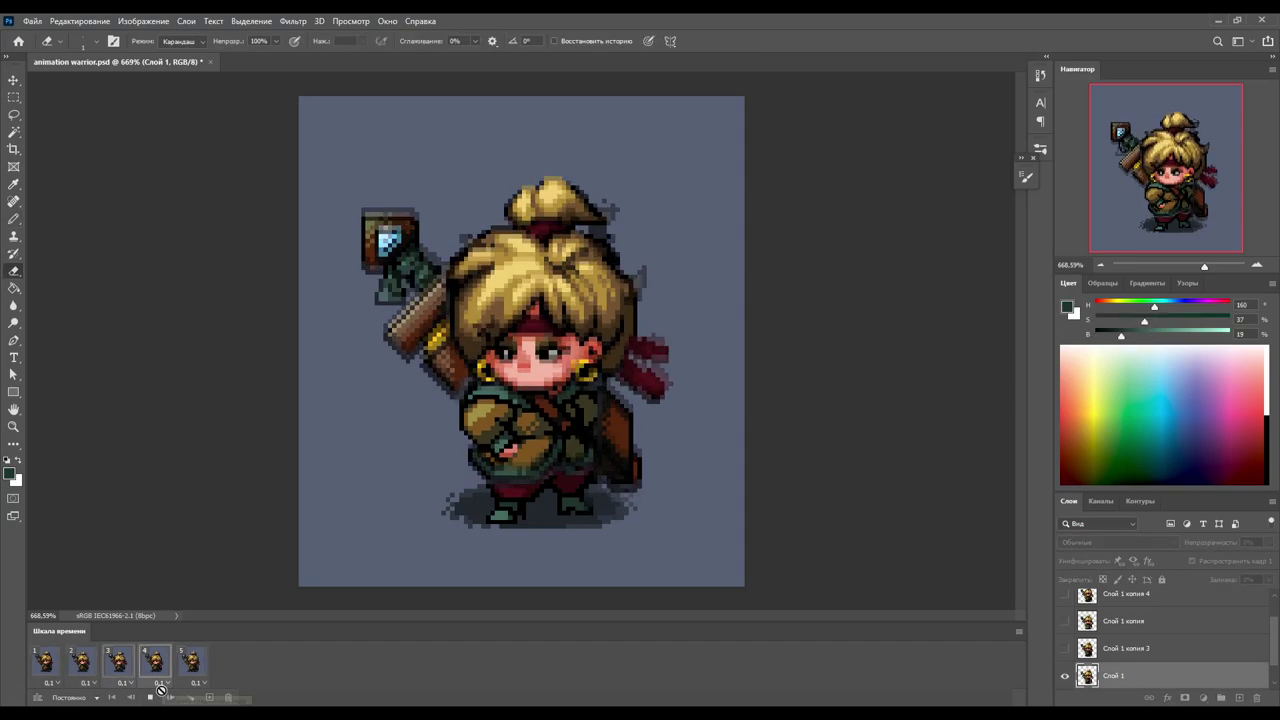
- Stop playback, step through frames 3 to 5, then play and stop on frame 2
{"action": "left_click", "coordinate": [152, 697]}
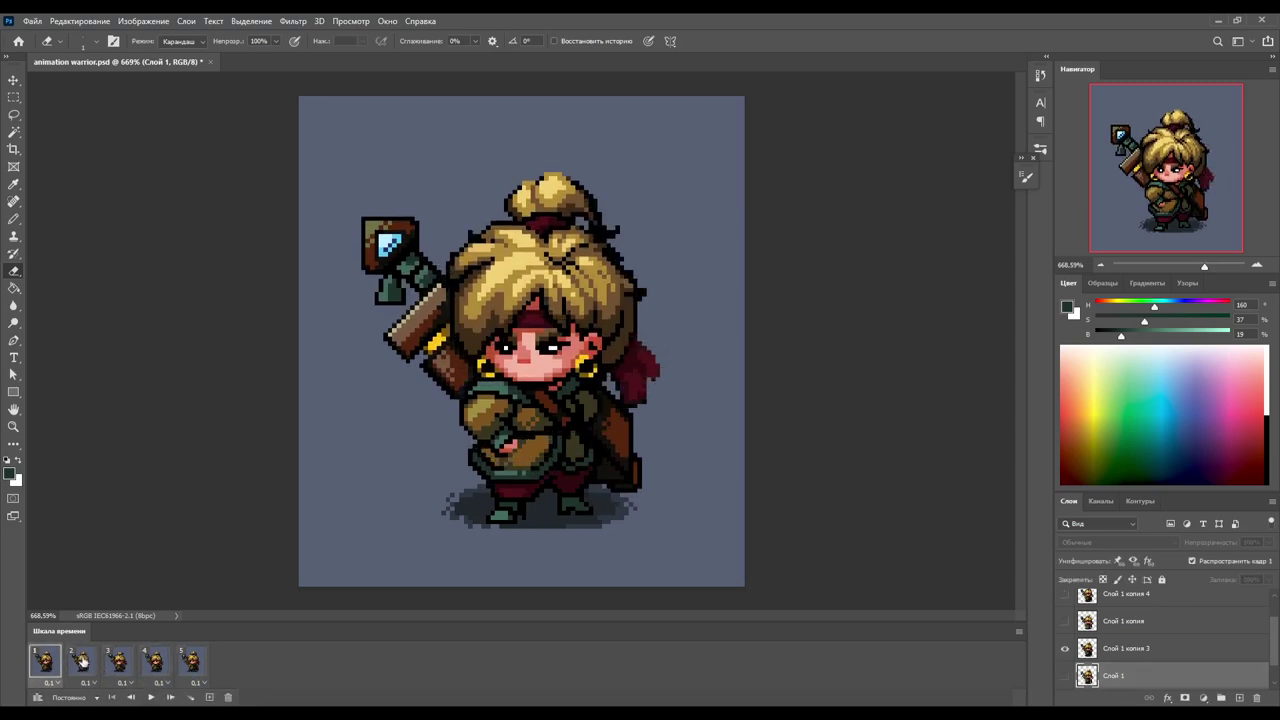
{"action": "left_click", "coordinate": [119, 662]}
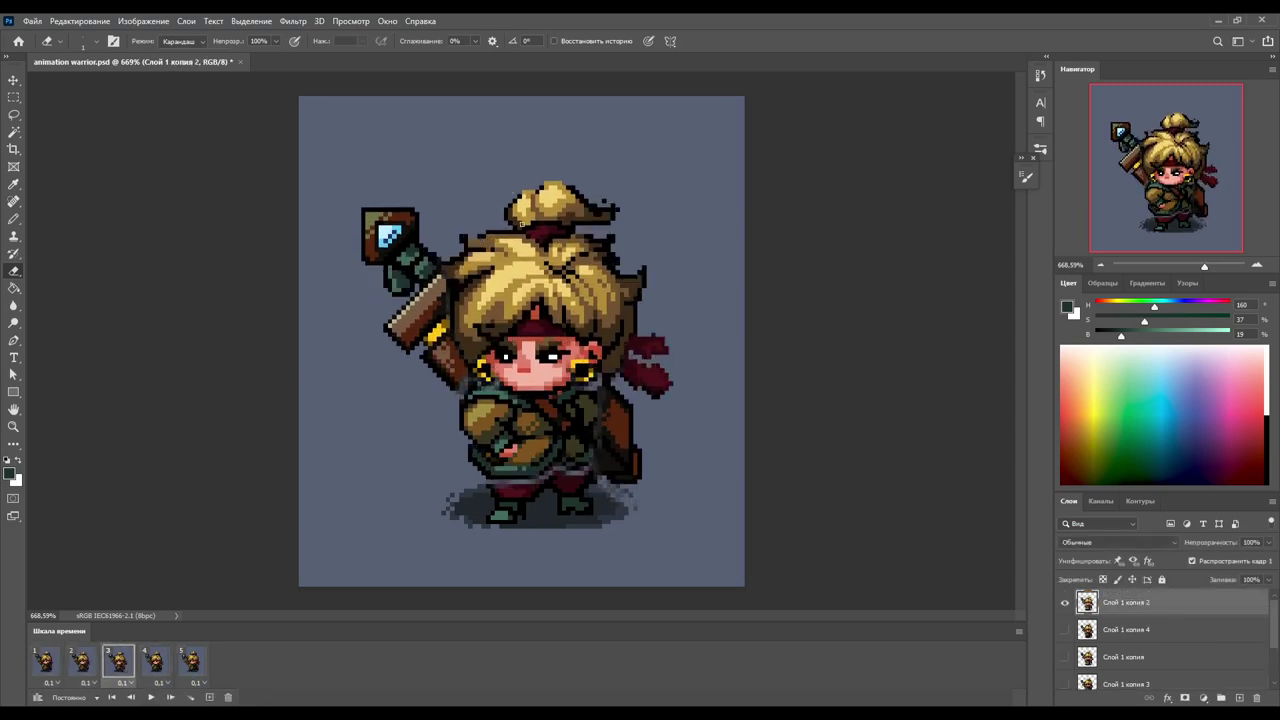
{"action": "key", "text": "Right"}
{"action": "key", "text": "l"}
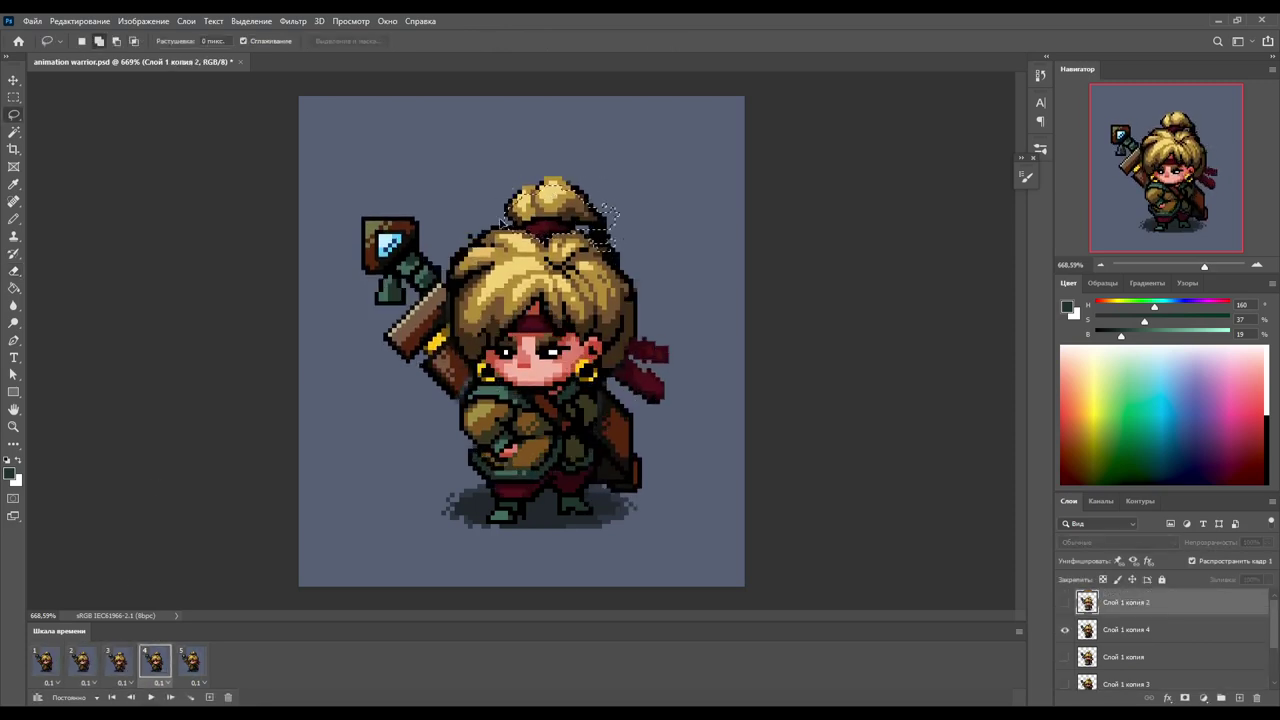
{"action": "key", "text": "Right"}
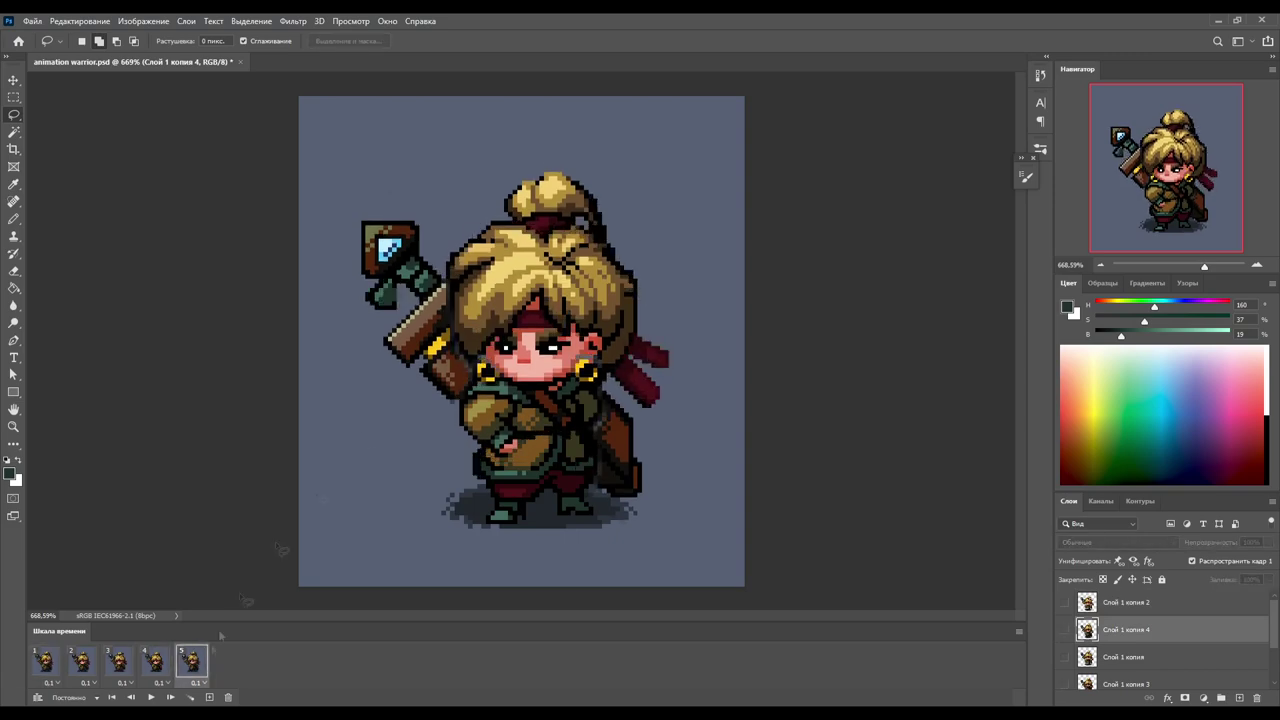
{"action": "key", "text": "space"}
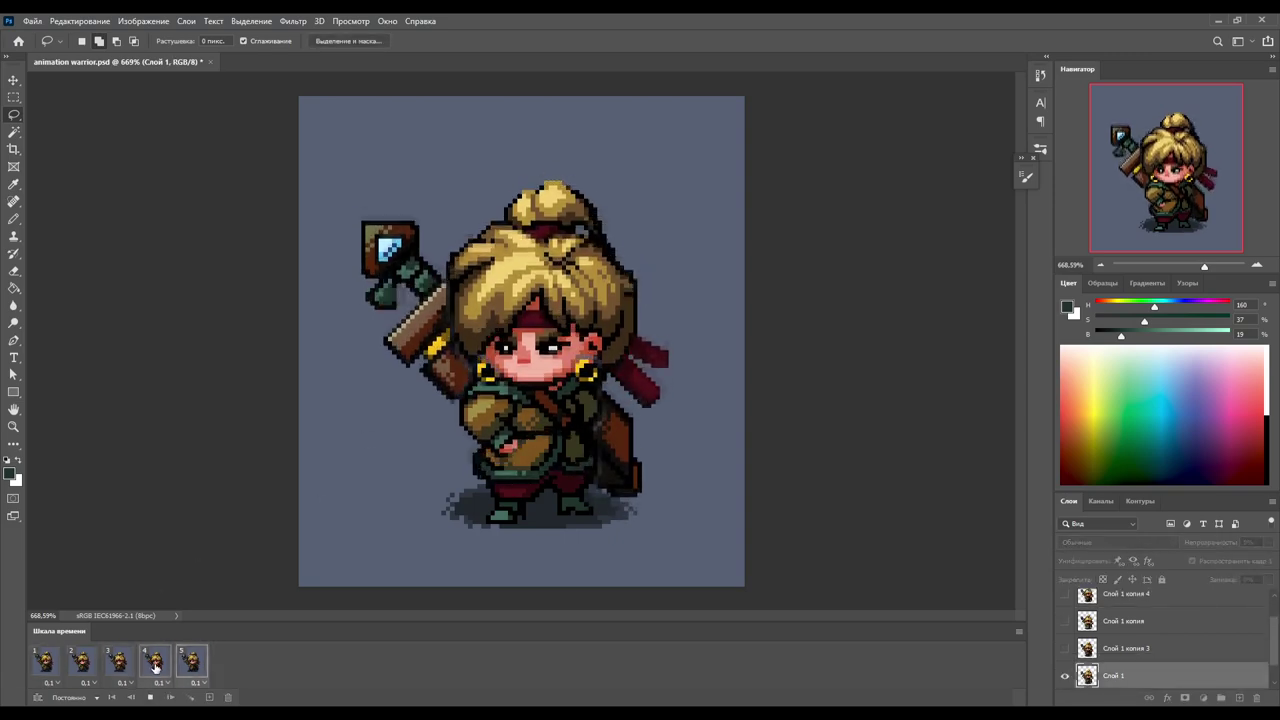
{"action": "left_click", "coordinate": [79, 662]}
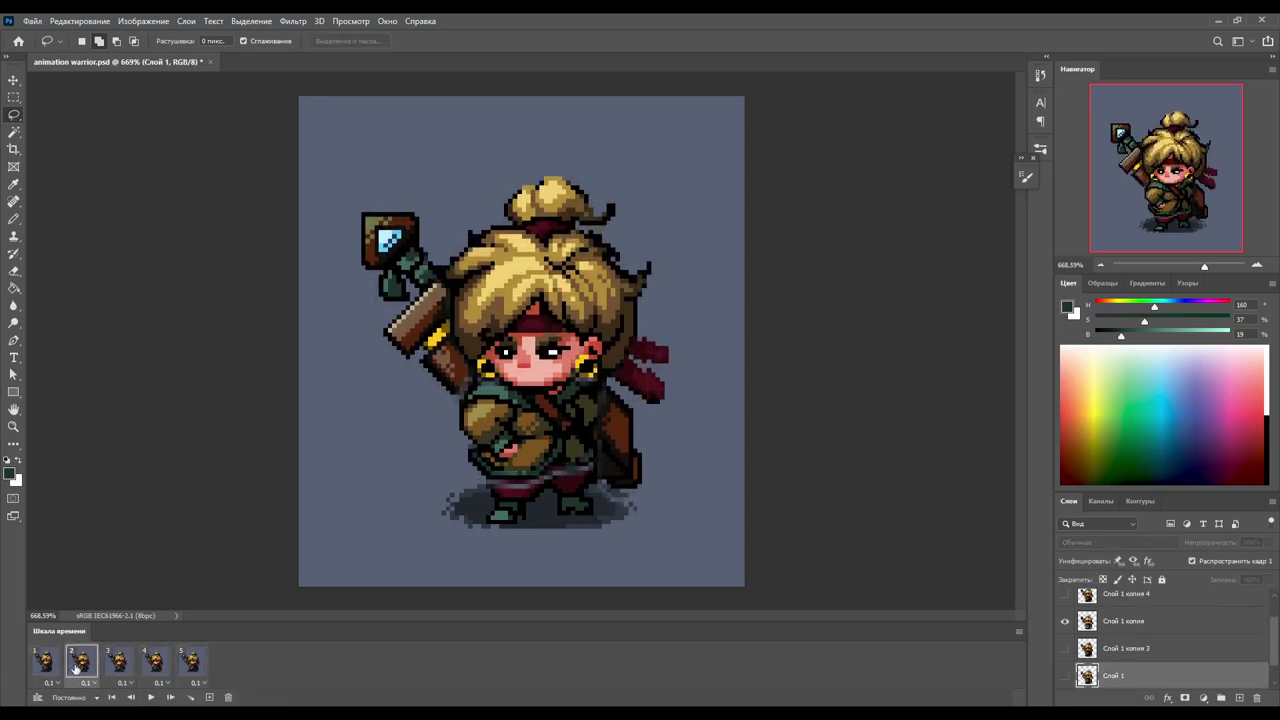
- Compare frames 2, 3 and 4 one by one, then restart the loop zoomed out
{"action": "key", "text": "Right"}
{"action": "key", "text": "space"}
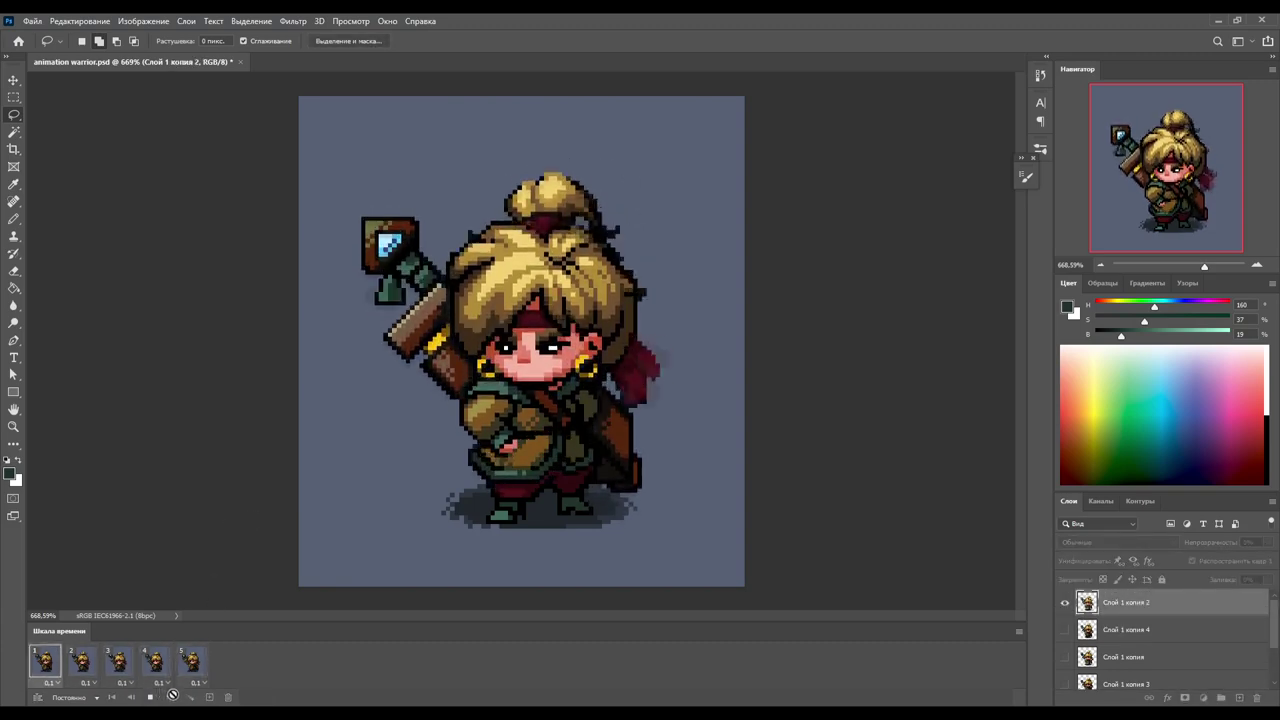
{"action": "key", "text": "space"}
{"action": "left_click", "coordinate": [45, 662]}
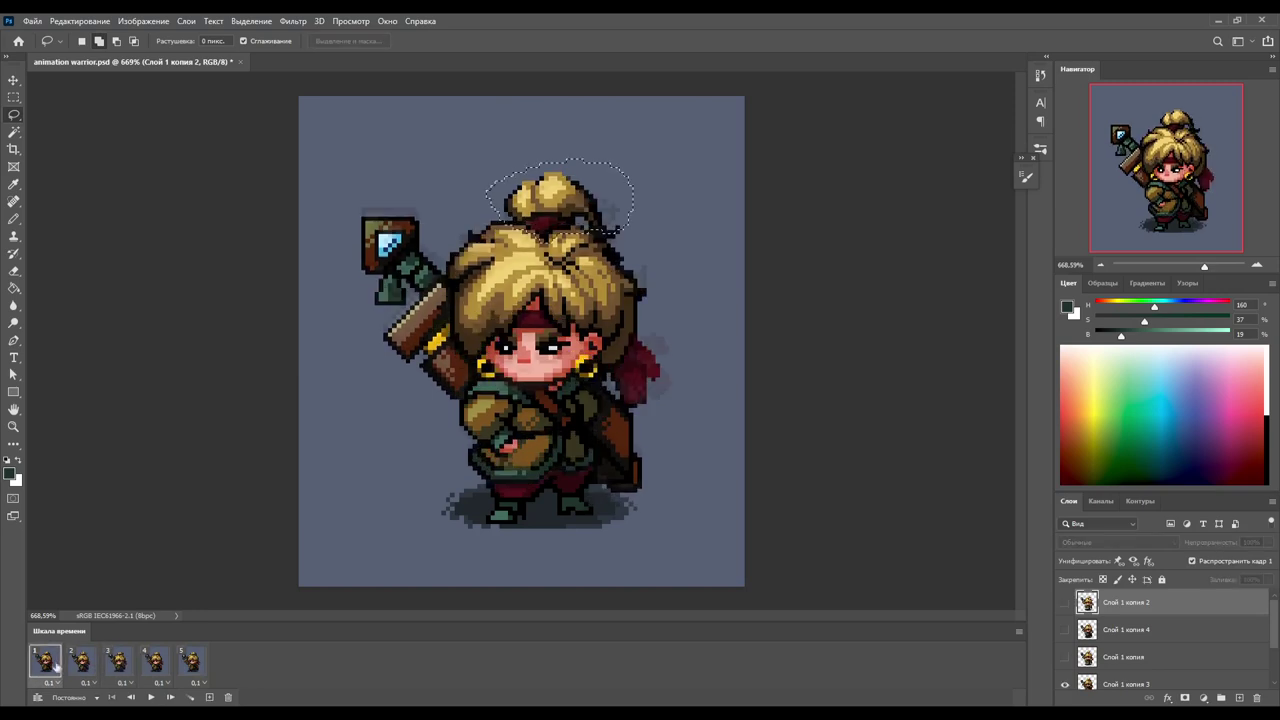
{"action": "left_click", "coordinate": [84, 673]}
{"action": "left_click", "coordinate": [120, 660]}
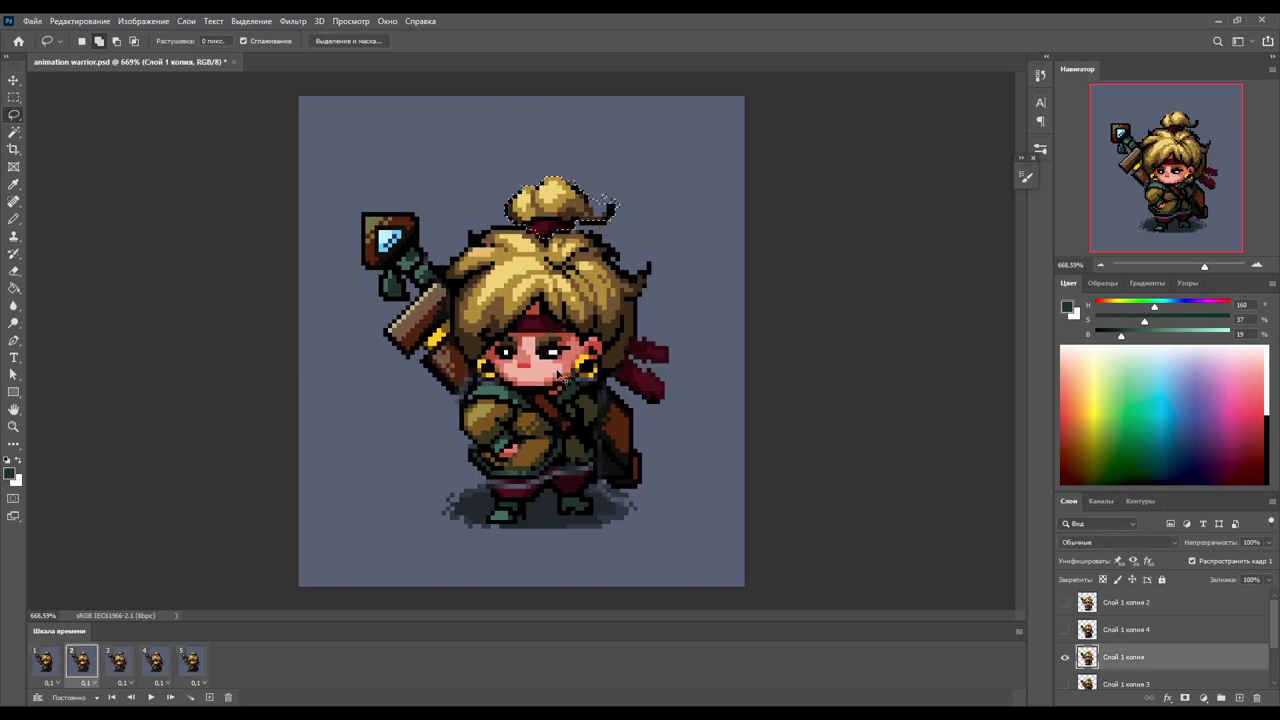
{"action": "left_click", "coordinate": [163, 663]}
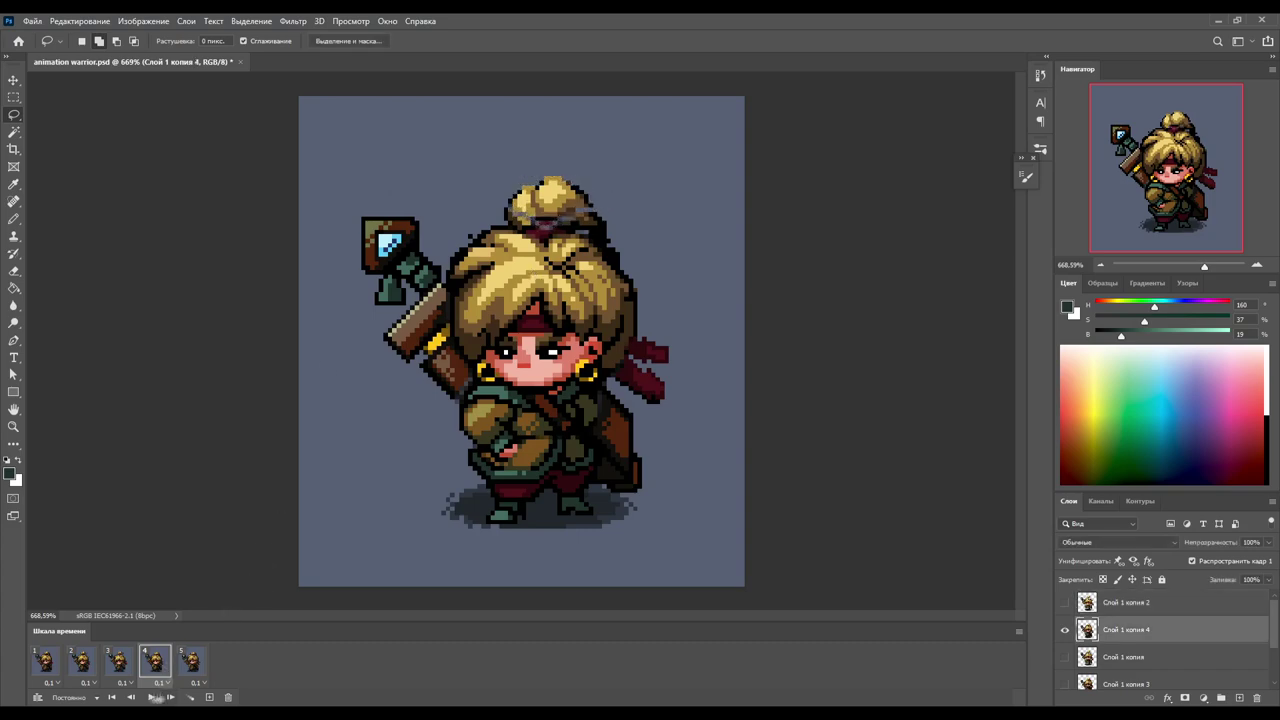
{"action": "left_click", "coordinate": [152, 697]}
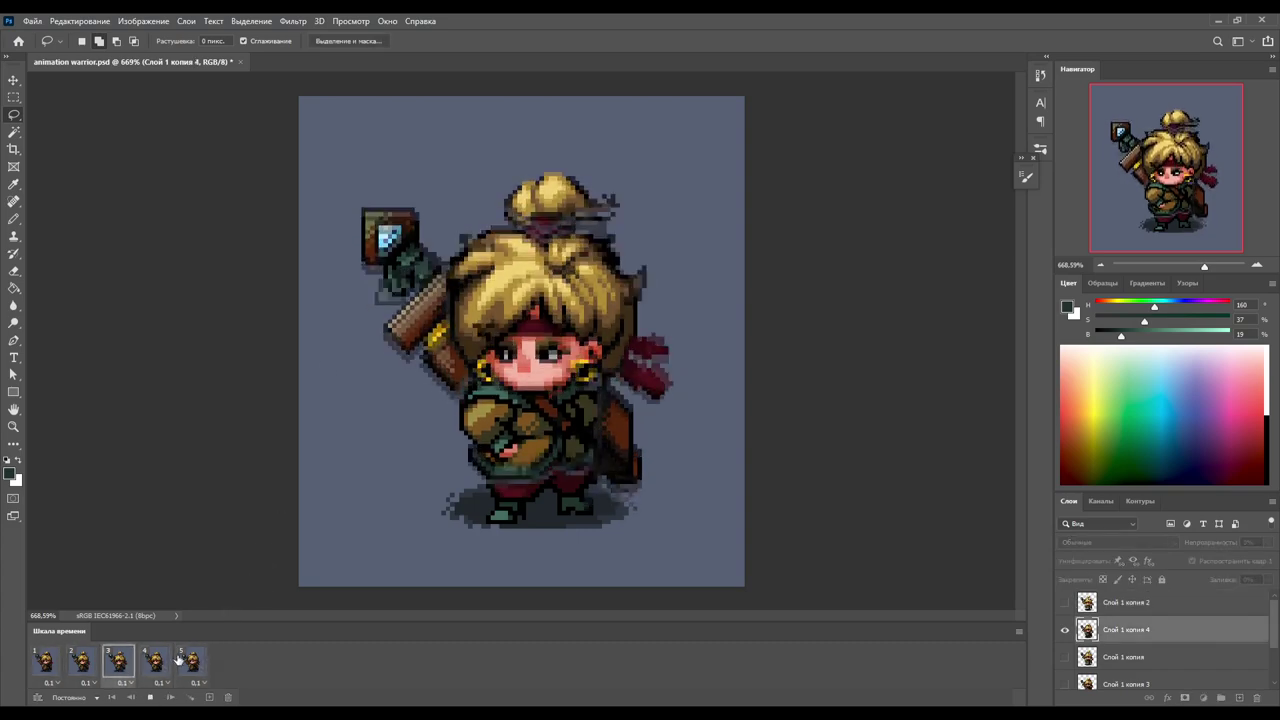
{"action": "left_click_drag", "start_coordinate": [1204, 266], "coordinate": [1186, 283]}
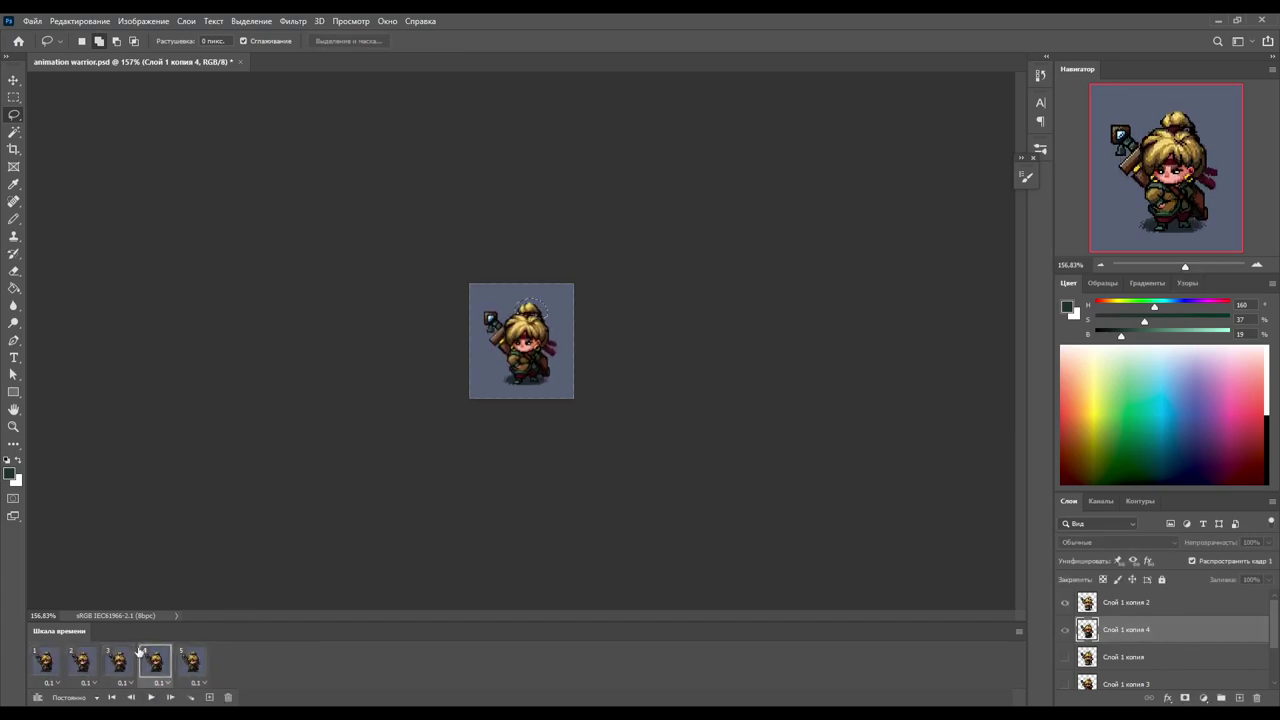
- Stop, select frame 4, replay the loop at small size, then fit the canvas with Ctrl+0
{"action": "left_click", "coordinate": [152, 697]}
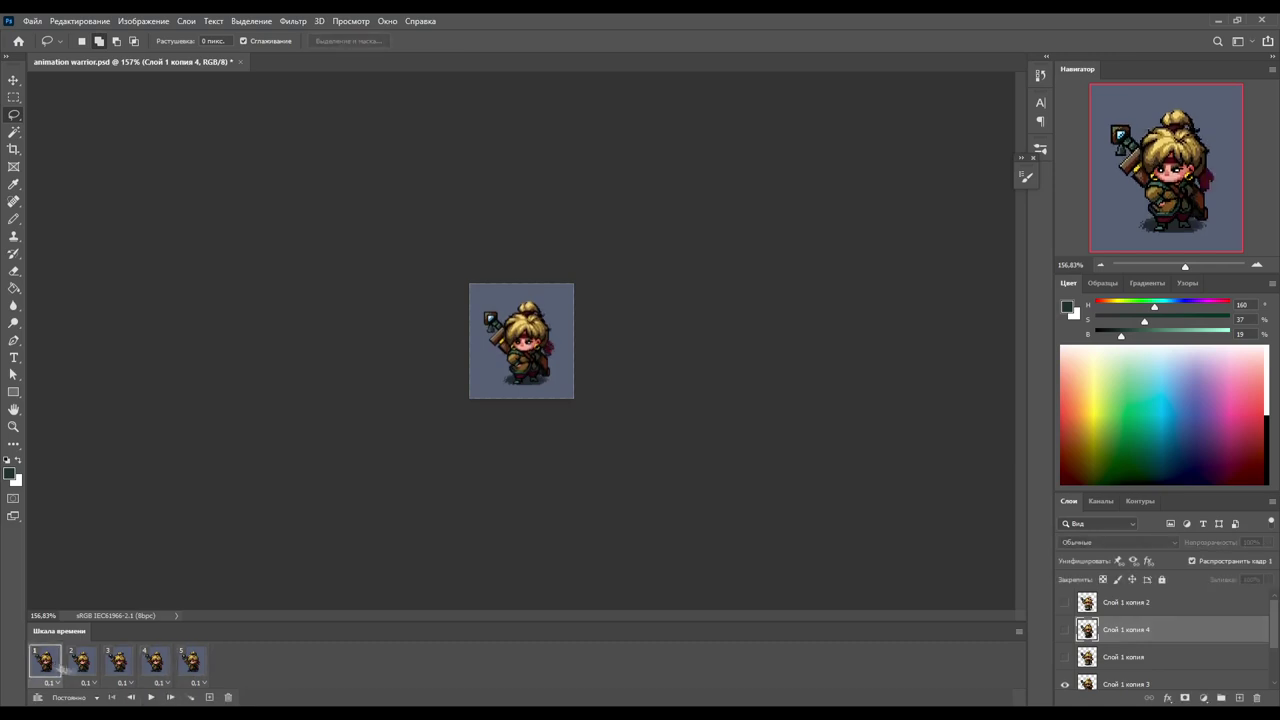
{"action": "left_click", "coordinate": [145, 657]}
{"action": "key", "text": "space"}
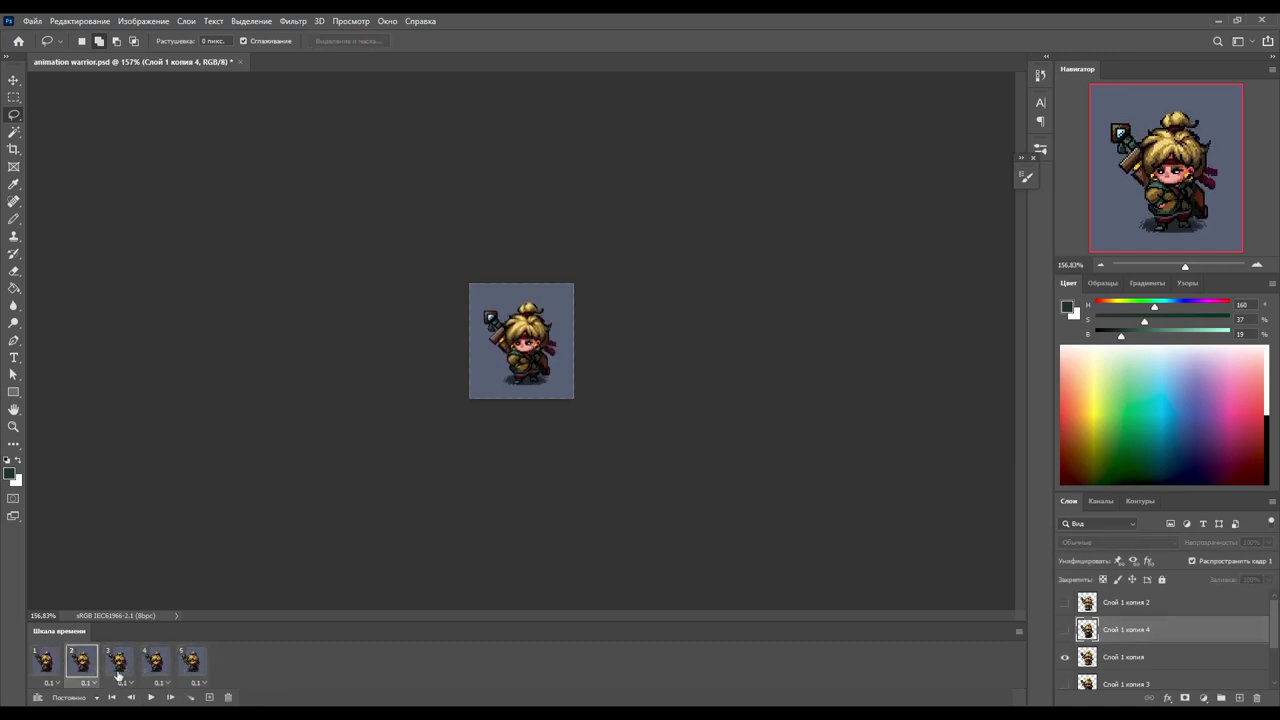
{"action": "key", "text": "ctrl+0"}
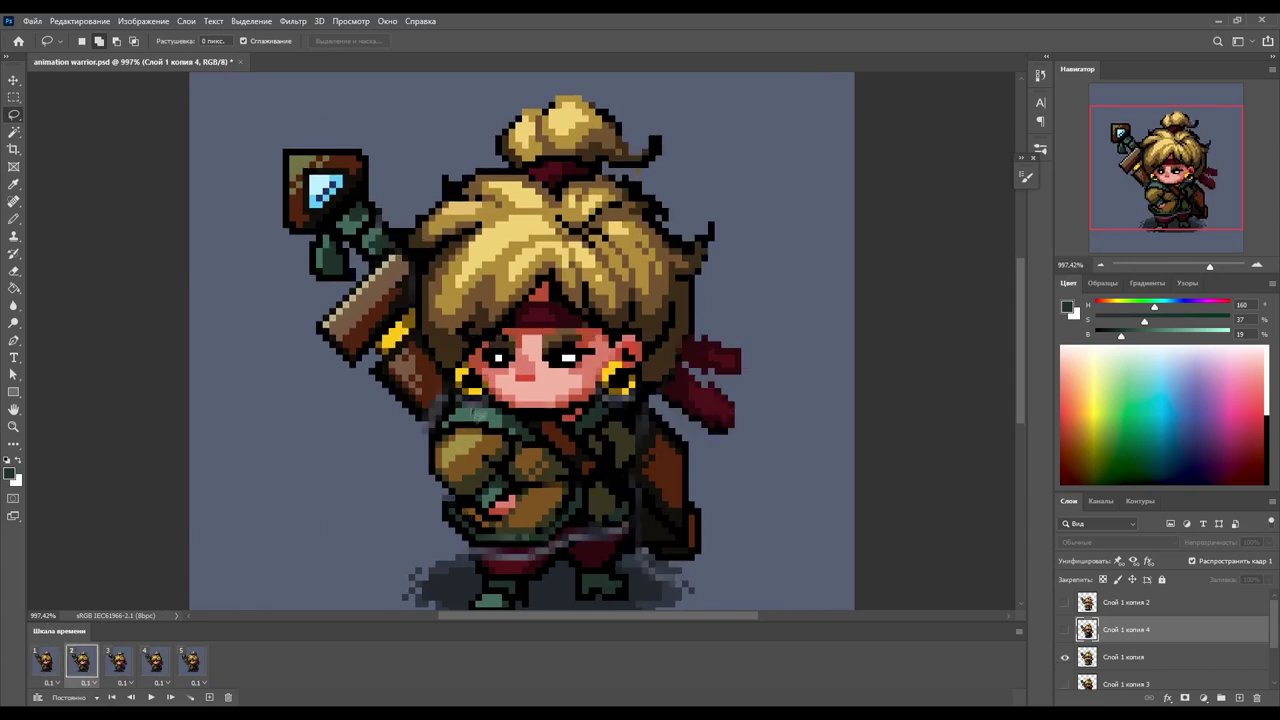
- Stop on frame 2 and retouch the waist and legs with near-black, teal, grey and dark red
{"action": "key", "text": "b"}
{"action": "key", "text": "space"}
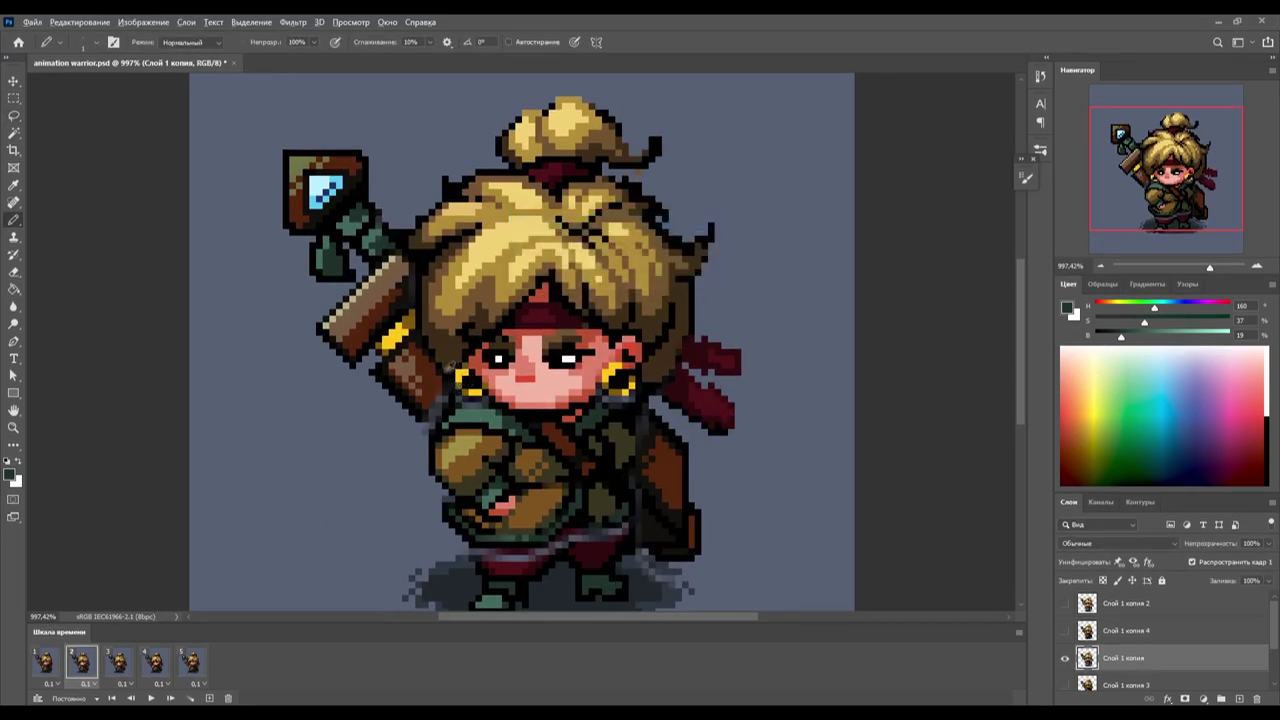
{"action": "left_click", "coordinate": [477, 363], "text": "alt"}
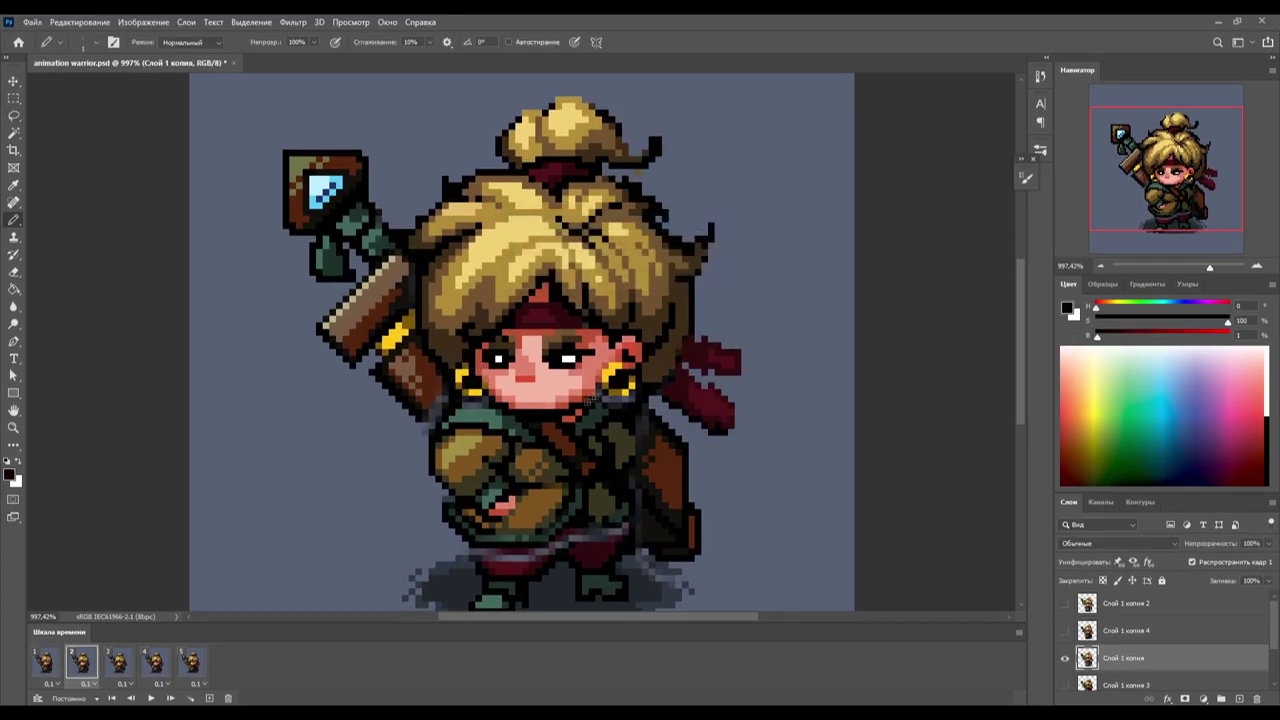
{"action": "left_click", "coordinate": [465, 407], "text": "alt"}
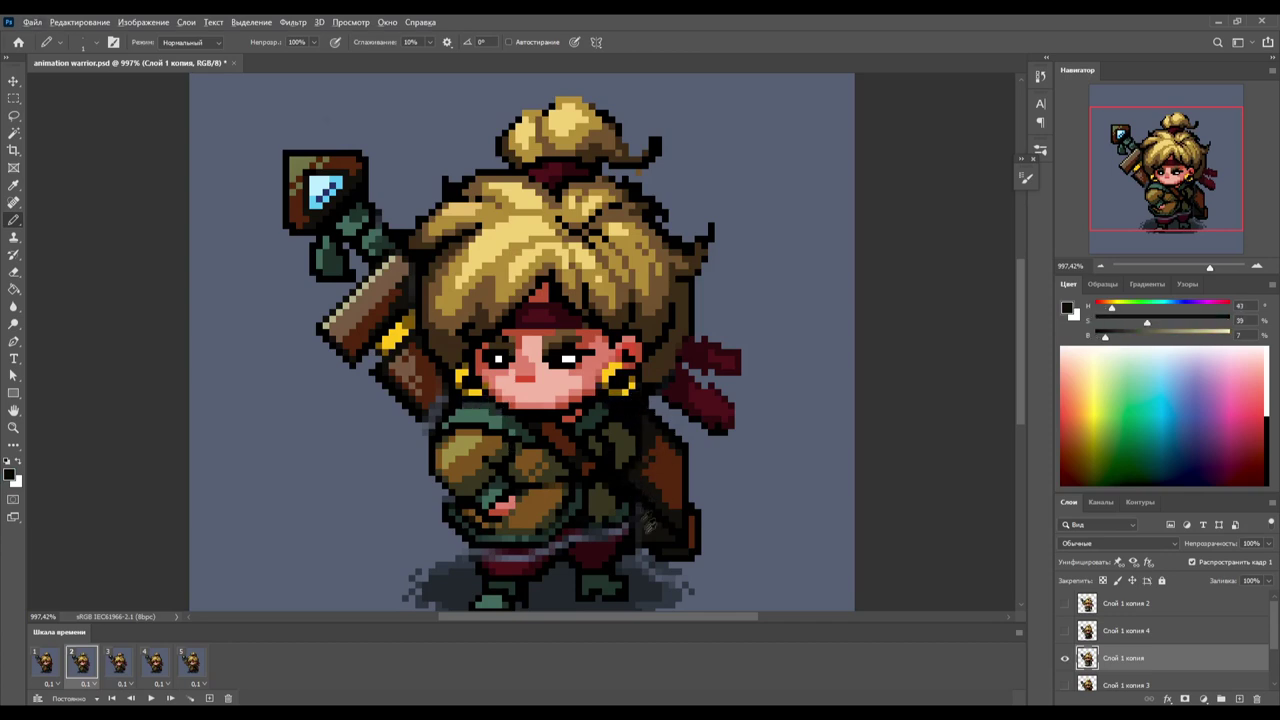
{"action": "left_click_drag", "start_coordinate": [646, 524], "coordinate": [606, 437]}
{"action": "left_click", "coordinate": [623, 493], "text": "alt"}
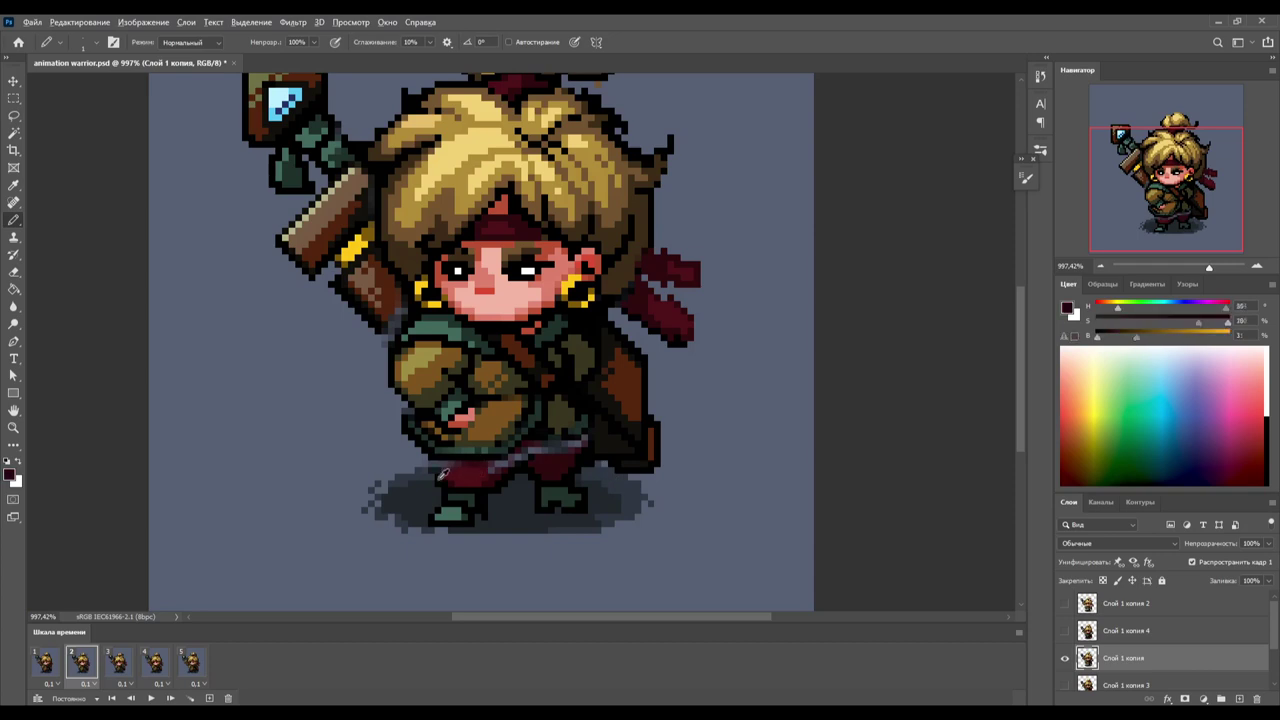
{"action": "left_click", "coordinate": [441, 465], "text": "alt"}
{"action": "left_click", "coordinate": [538, 432], "text": "alt"}
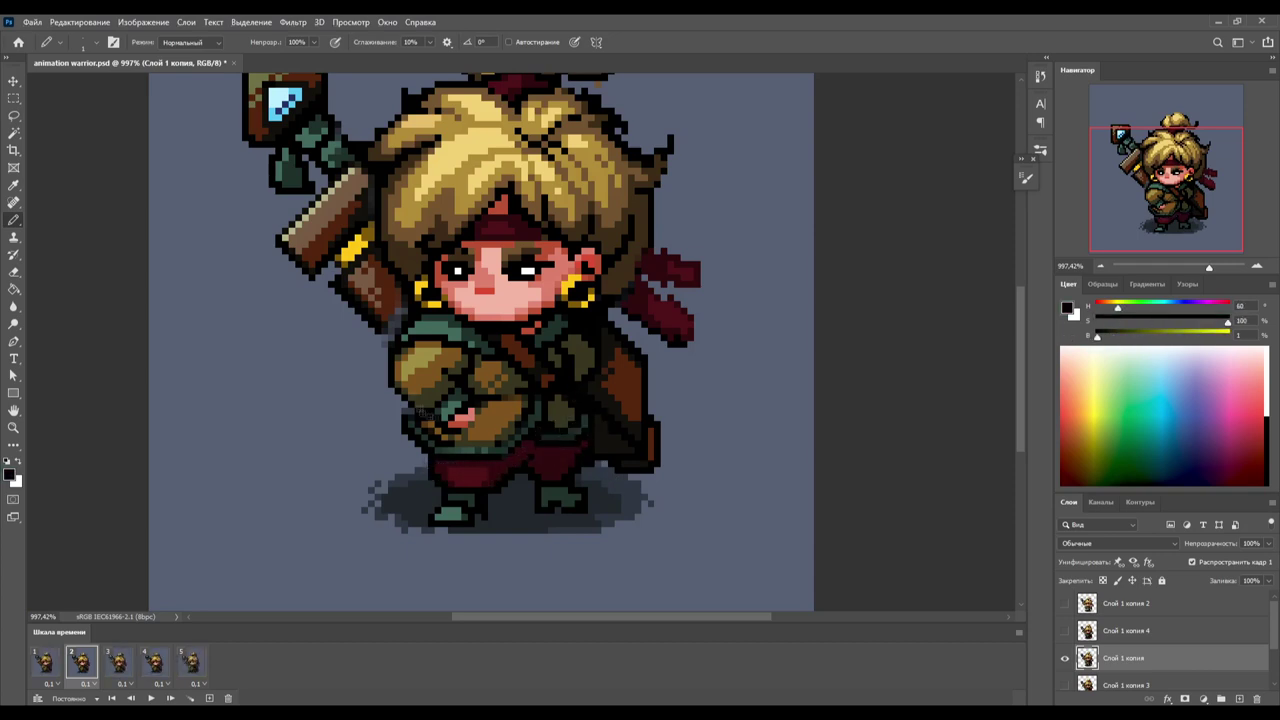
- Paint and erase hair bun pixels in black, then play the loop to check the edits
{"action": "left_click_drag", "start_coordinate": [534, 459], "coordinate": [580, 539]}
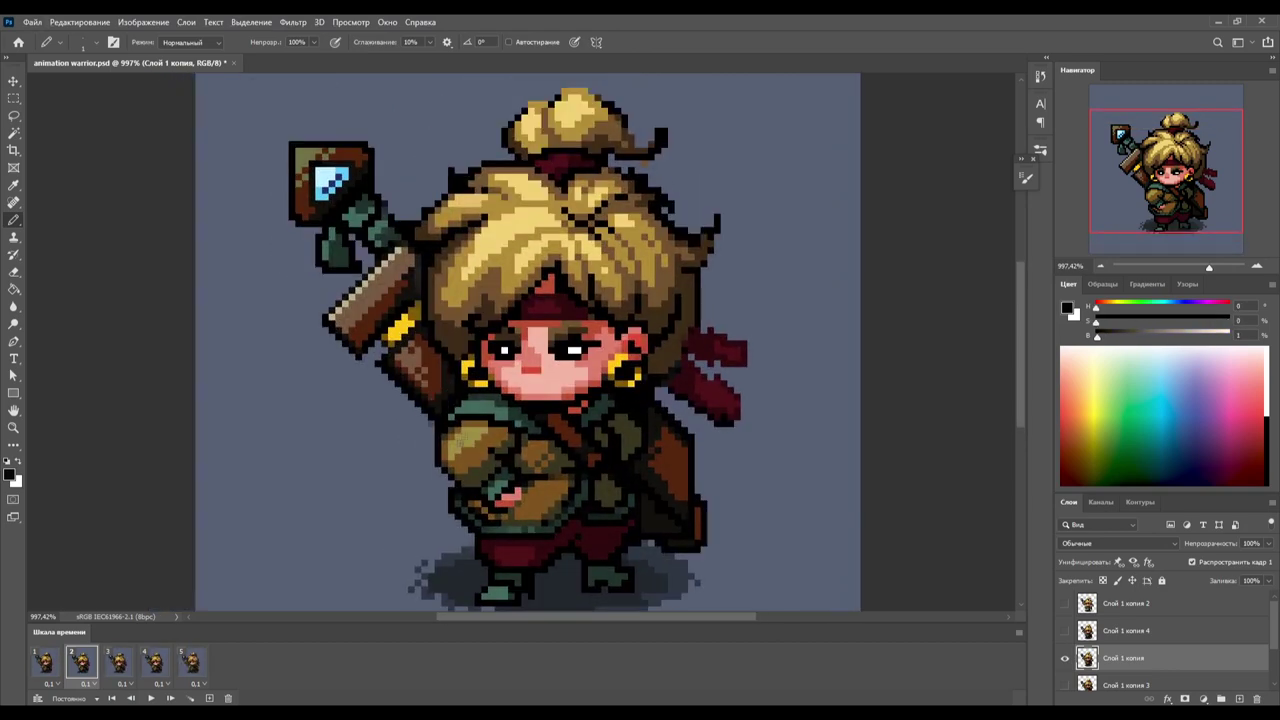
{"action": "left_click", "coordinate": [399, 241], "text": "alt"}
{"action": "scroll", "coordinate": [602, 283], "scroll_direction": "up", "scroll_amount": 1}
{"action": "scroll", "coordinate": [602, 283], "scroll_direction": "right", "scroll_amount": 2}
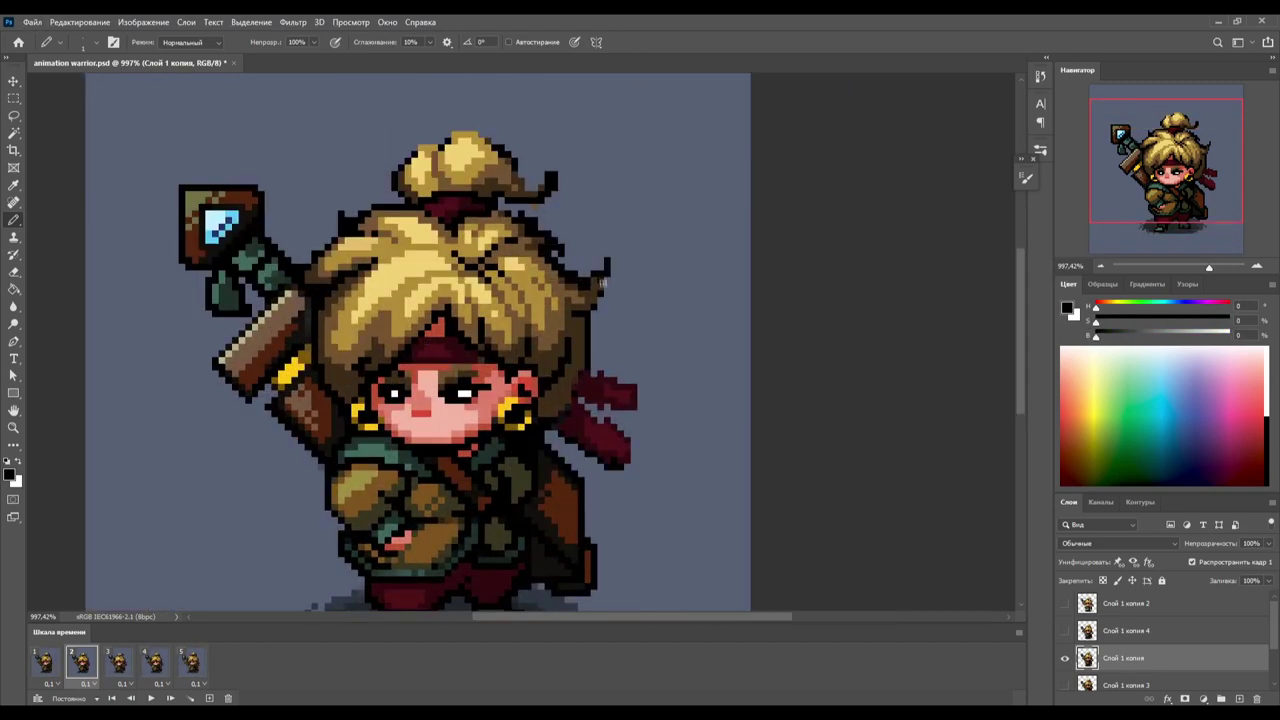
{"action": "key", "text": "e"}
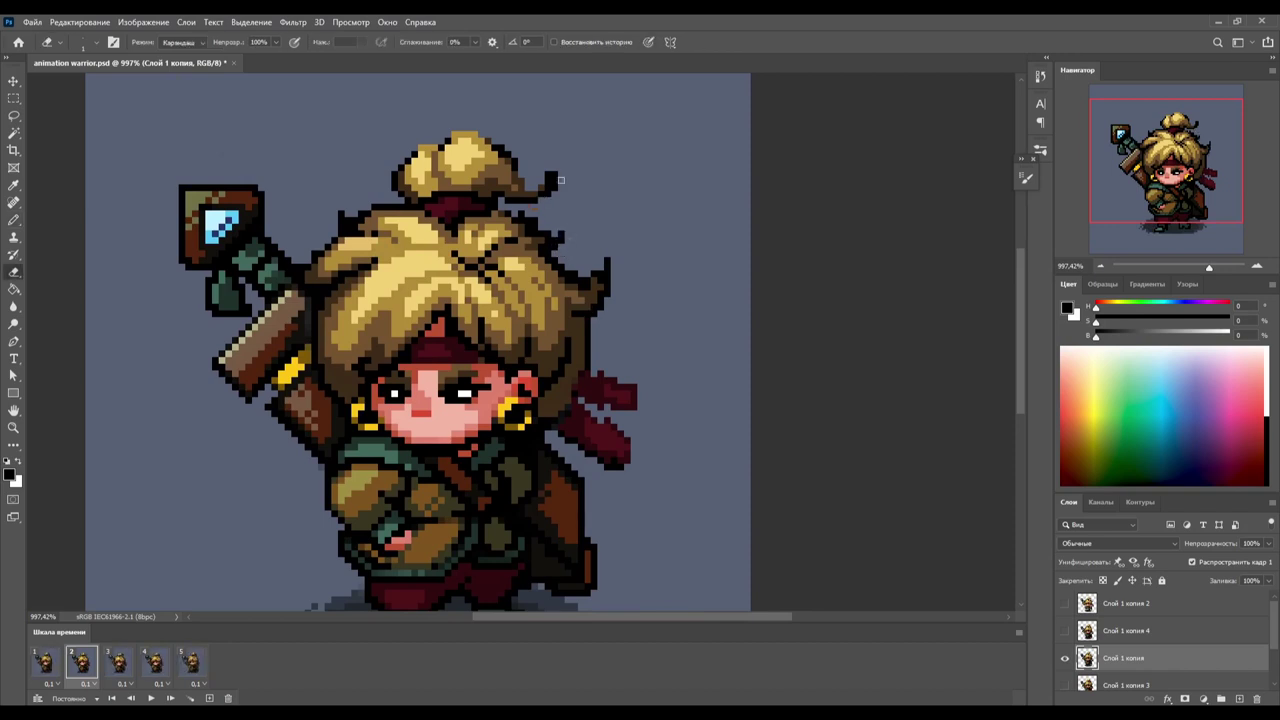
{"action": "key", "text": "b"}
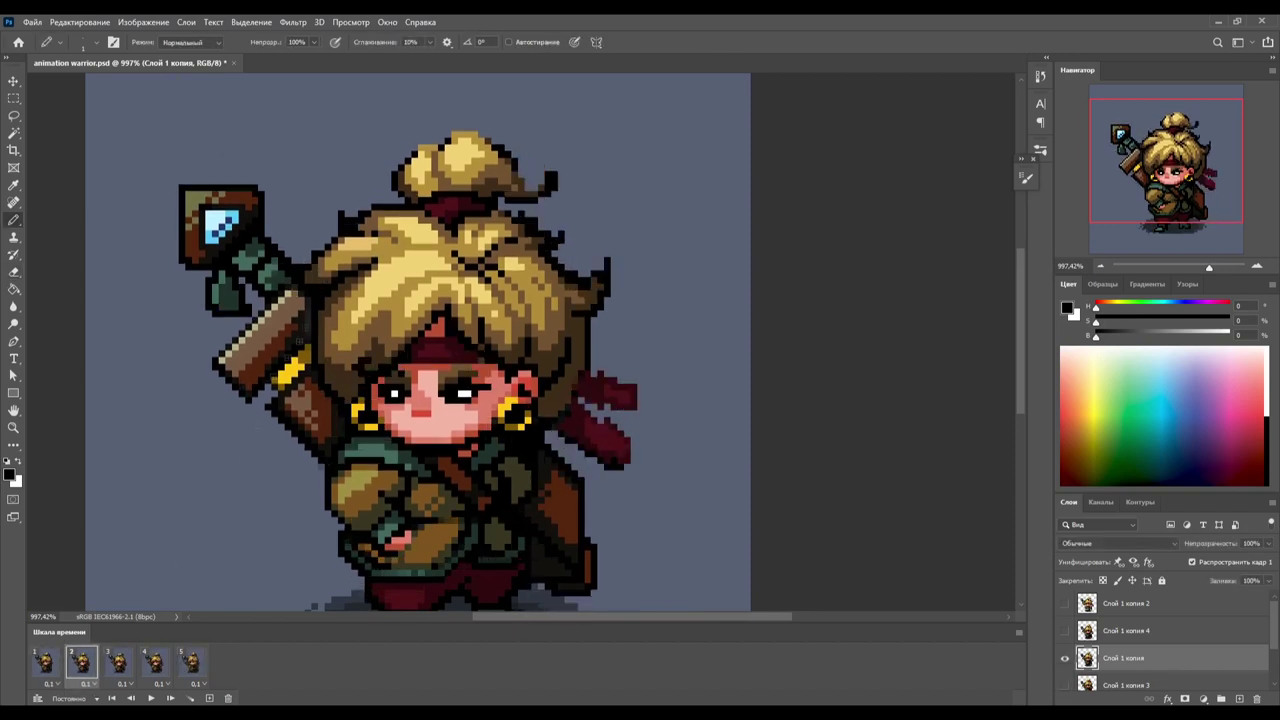
{"action": "left_click_drag", "start_coordinate": [297, 460], "coordinate": [307, 395]}
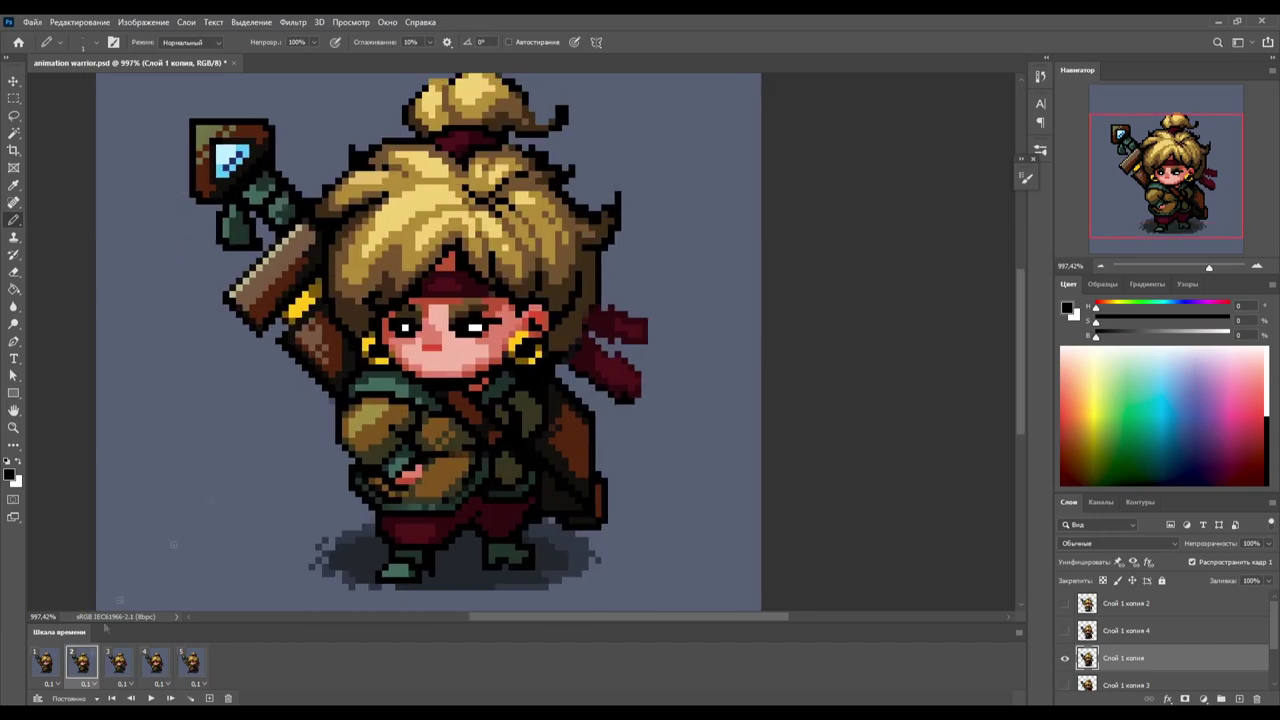
{"action": "key", "text": "e"}
{"action": "key", "text": "b"}
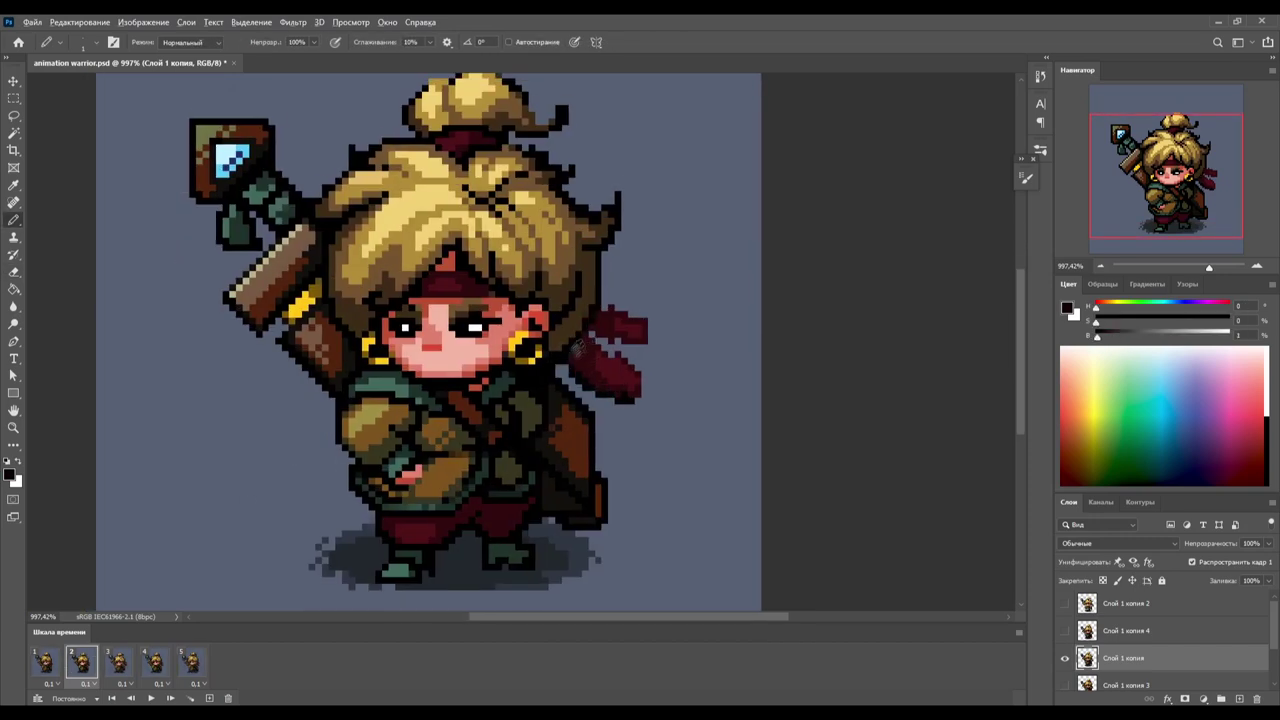
{"action": "key", "text": "space"}
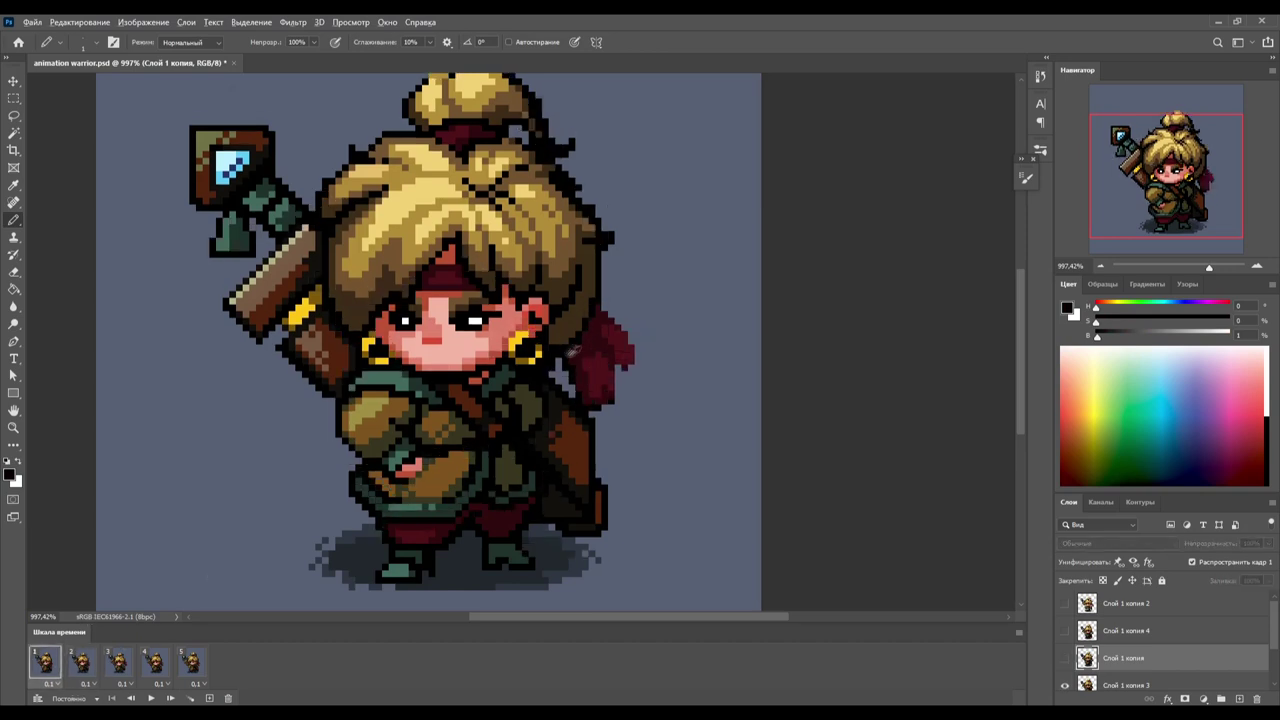
- Darken the upper part of frame 2's red sash with dark red sampled from the cloak
{"action": "key", "text": "space"}
{"action": "left_click", "coordinate": [620, 375], "text": "alt"}
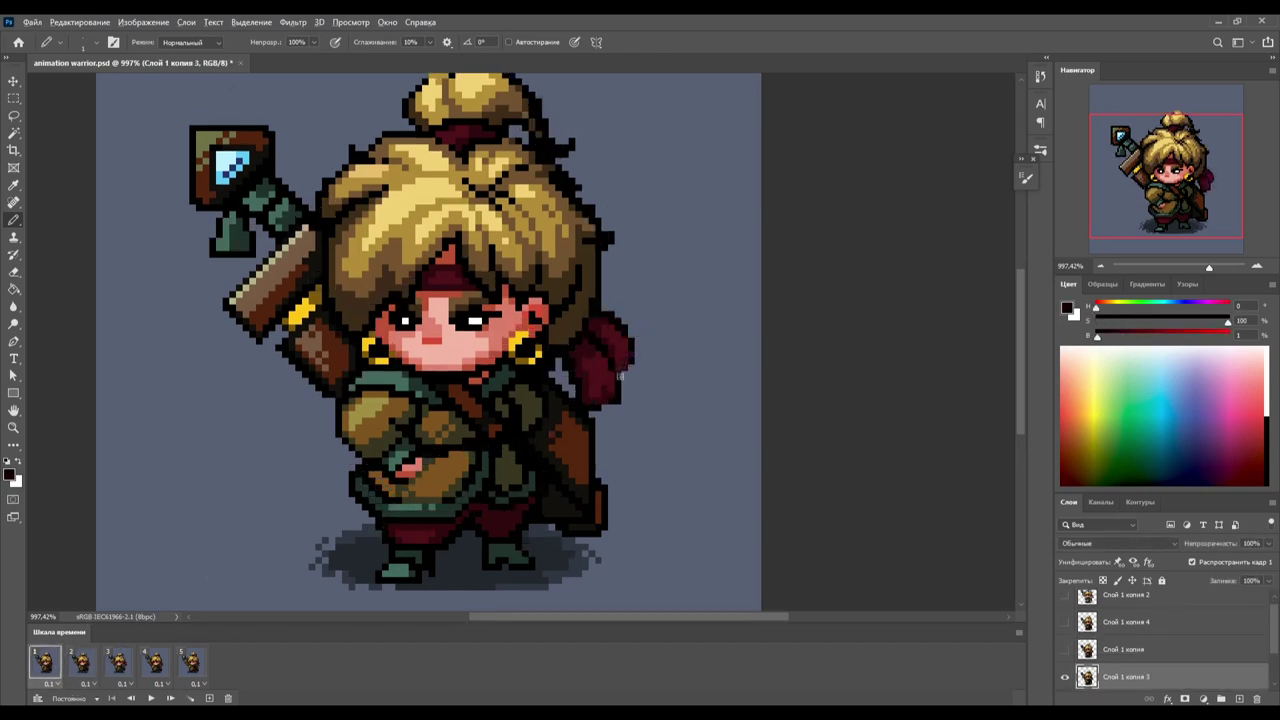
{"action": "key", "text": "Page_Down"}
{"action": "left_click", "coordinate": [590, 382]}
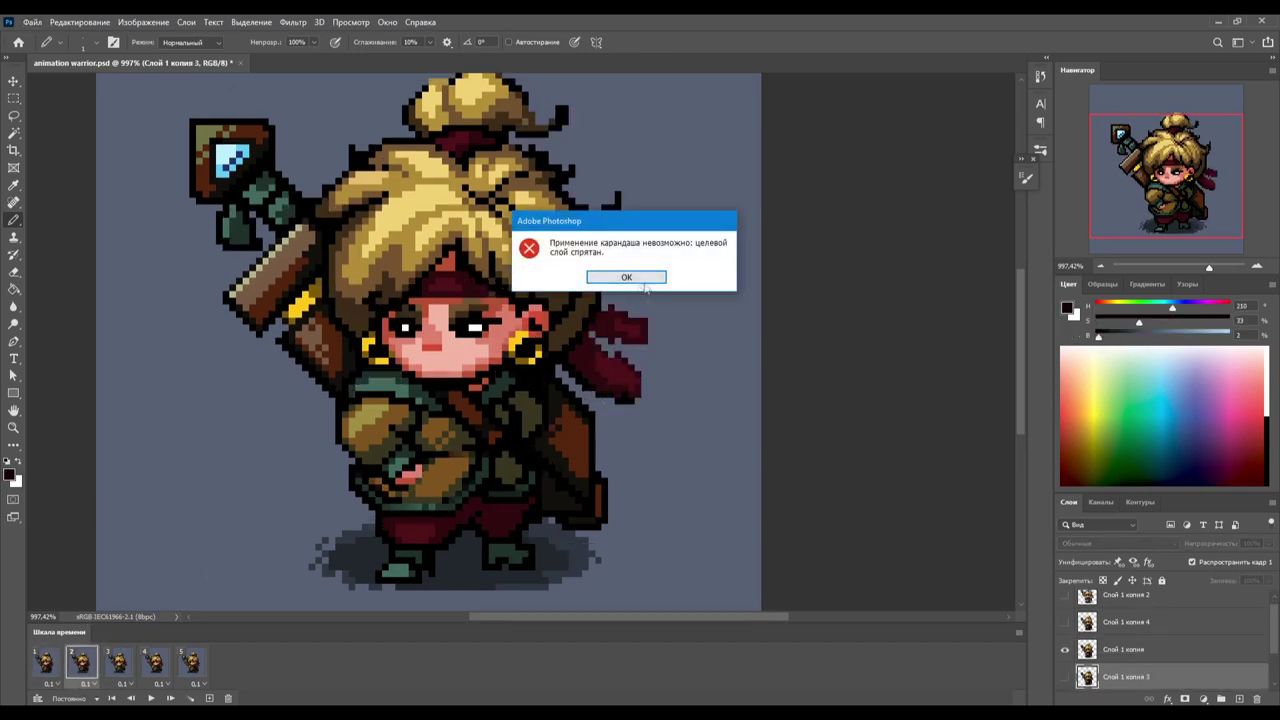
{"action": "key", "text": "Return"}
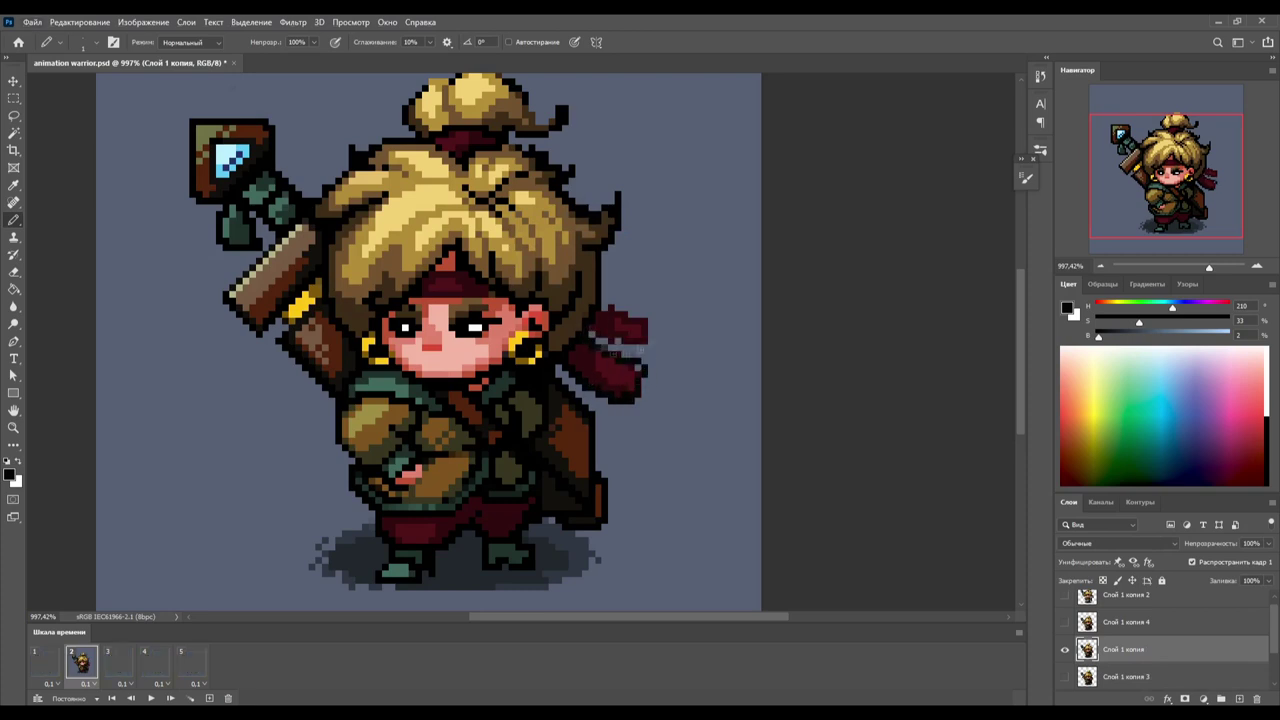
{"action": "mouse_move", "coordinate": [592, 340]}
{"action": "left_mouse_down"}
{"action": "mouse_move", "coordinate": [634, 310]}
{"action": "mouse_move", "coordinate": [605, 340]}
{"action": "left_mouse_up"}
{"action": "left_click", "coordinate": [636, 318], "text": "alt"}
- Refine the sash with slightly different dark reds and outline pixels, previewing and returning to frame 2
{"action": "key", "text": "e"}
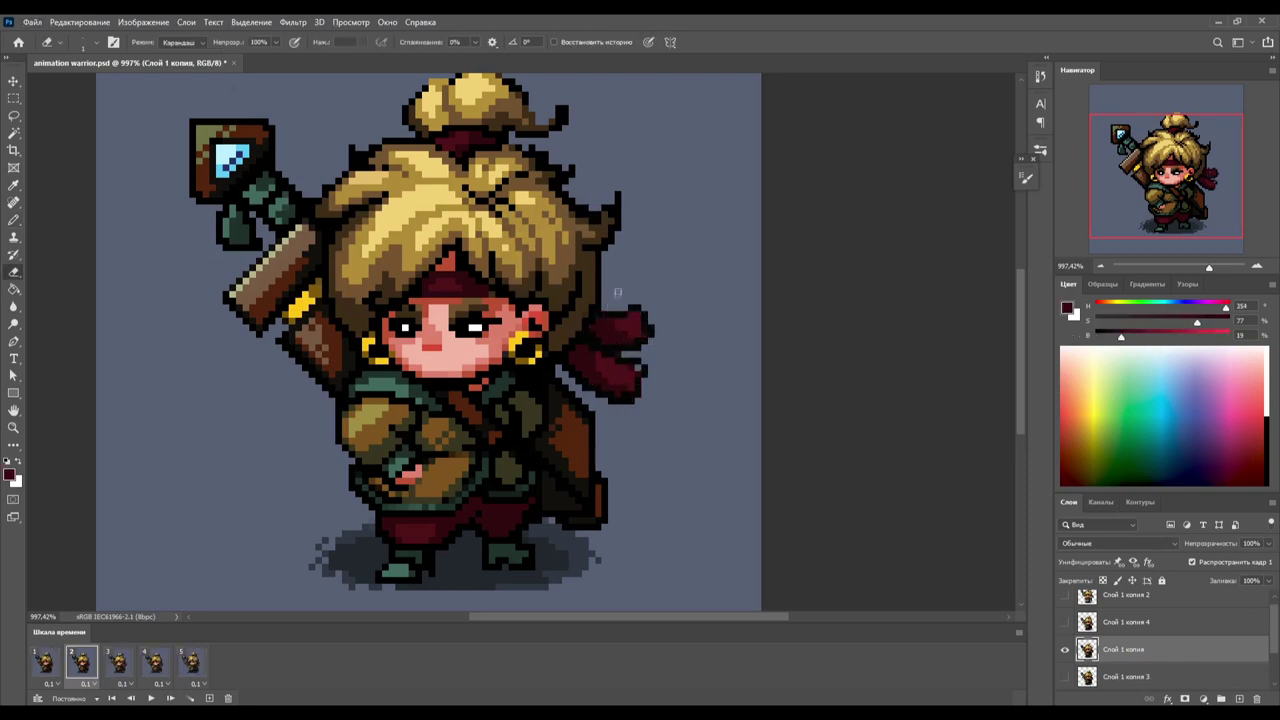
{"action": "key", "text": "b"}
{"action": "left_click", "coordinate": [624, 366], "text": "alt"}
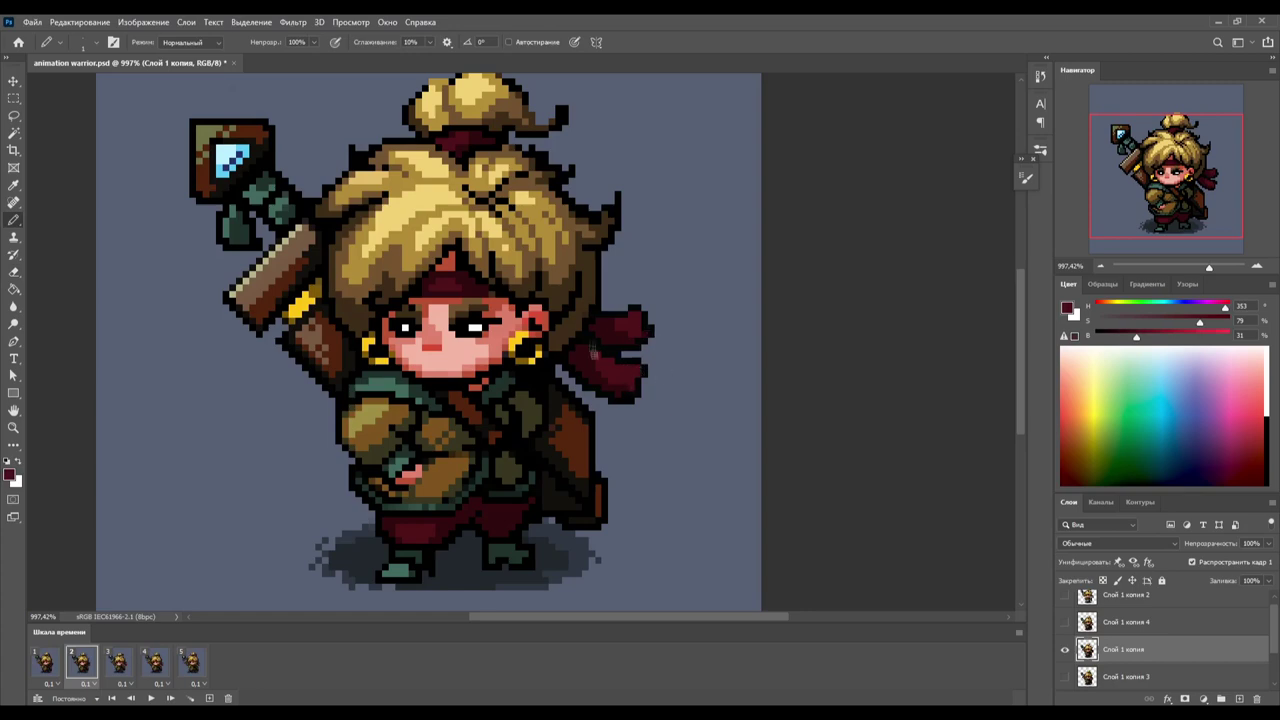
{"action": "left_click", "coordinate": [594, 352], "text": "alt"}
{"action": "key", "text": "space"}
{"action": "left_click", "coordinate": [78, 665]}
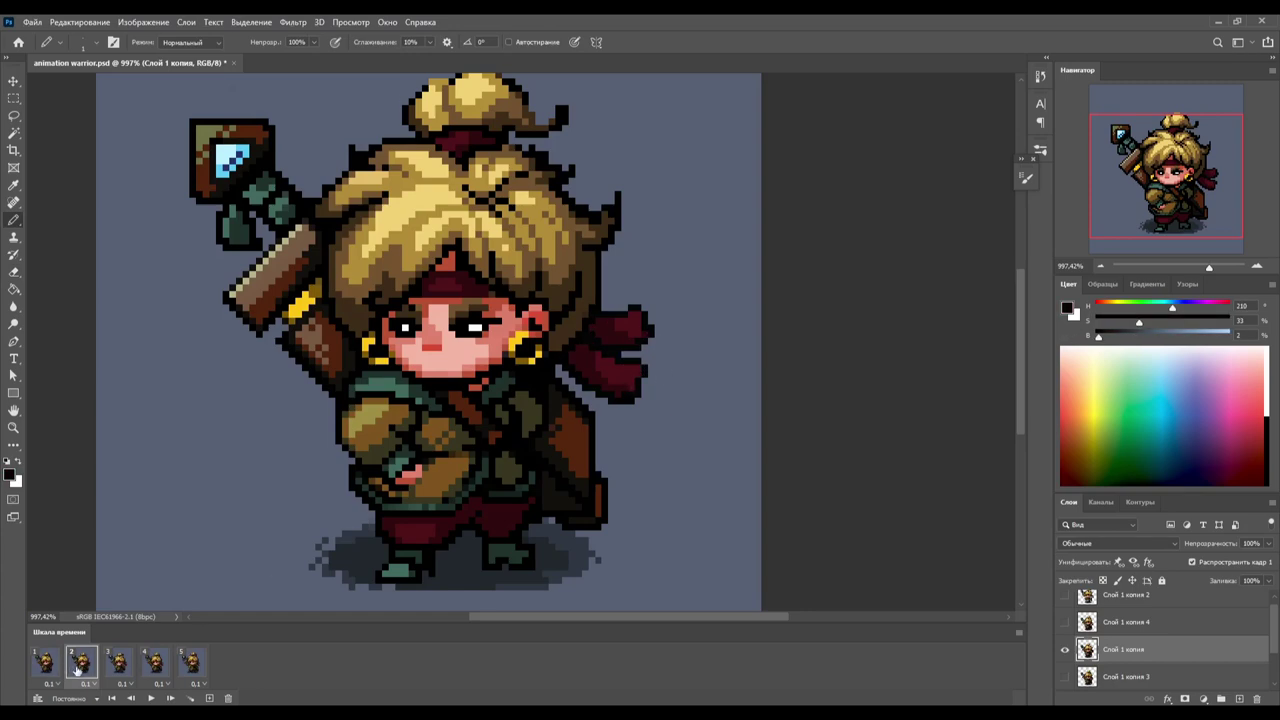
{"action": "key", "text": "space"}
{"action": "left_click", "coordinate": [305, 208], "text": "alt"}
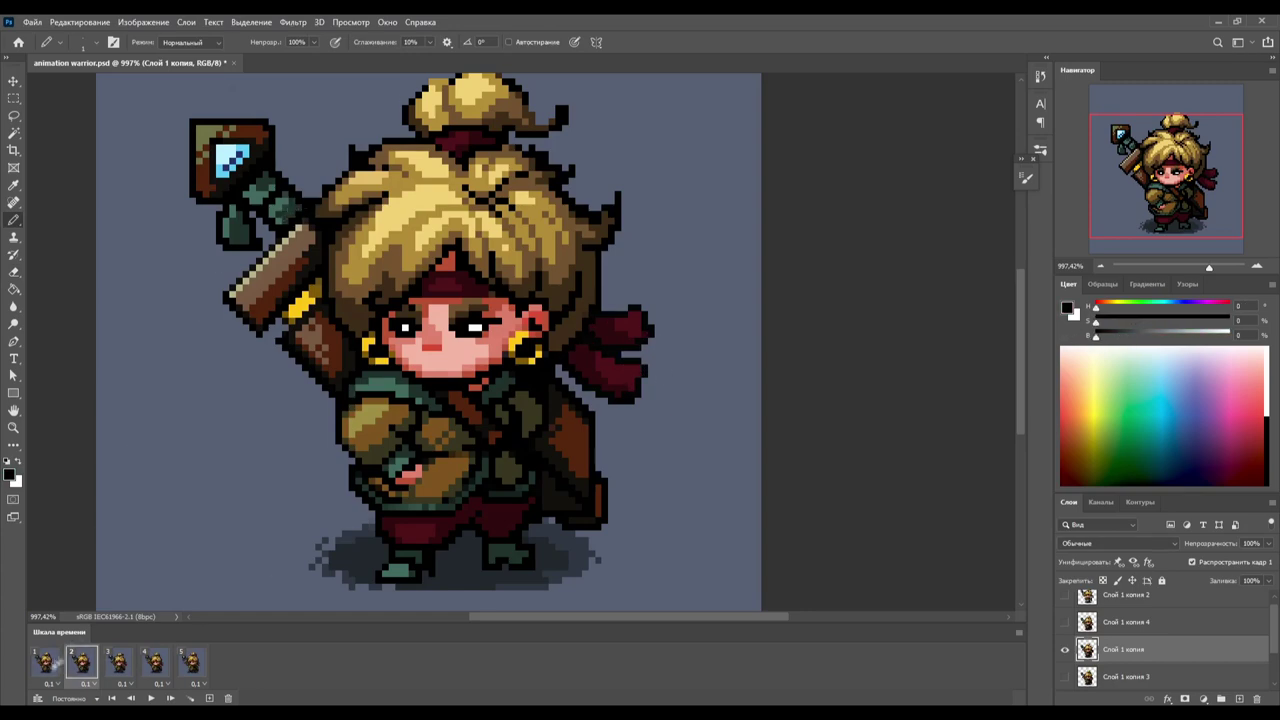
- Touch up frame 2's hair outline pixels with the sampled dark outline colour, comparing with frame 1
{"action": "left_click", "coordinate": [289, 211], "text": "alt"}
{"action": "key", "text": "space"}
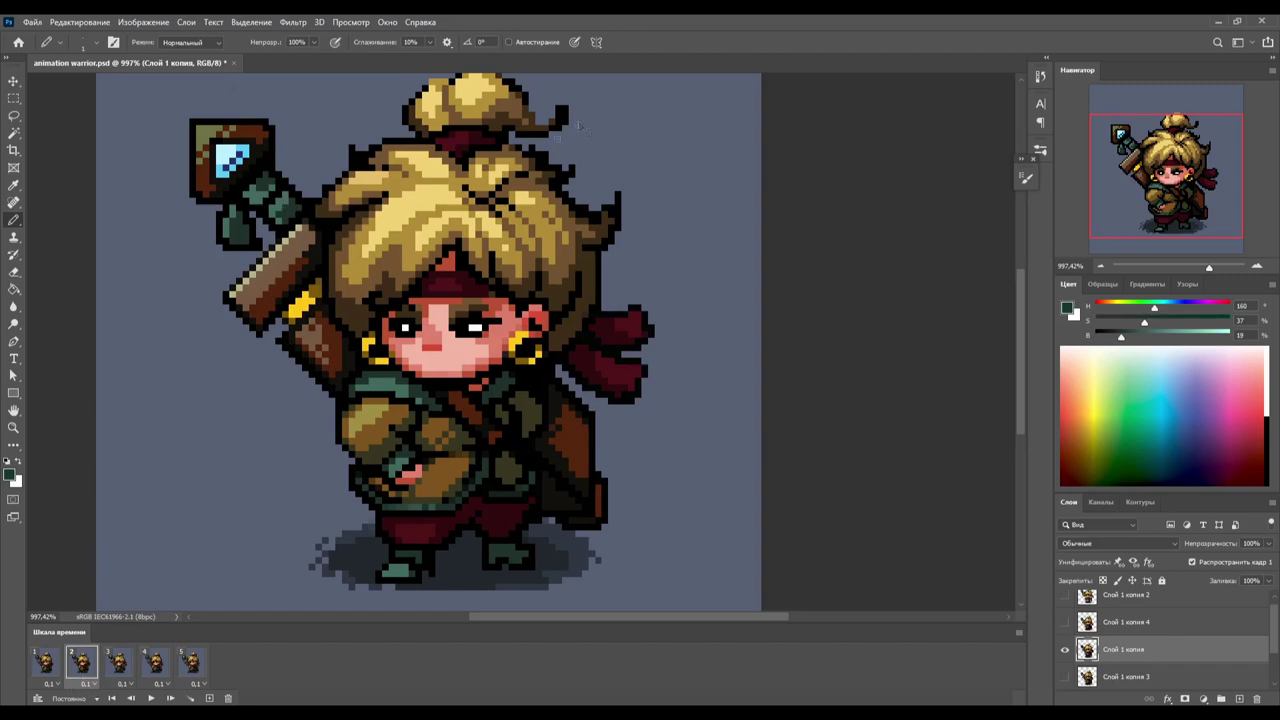
{"action": "left_click", "coordinate": [541, 137], "text": "alt"}
{"action": "left_click", "coordinate": [526, 127], "text": "alt"}
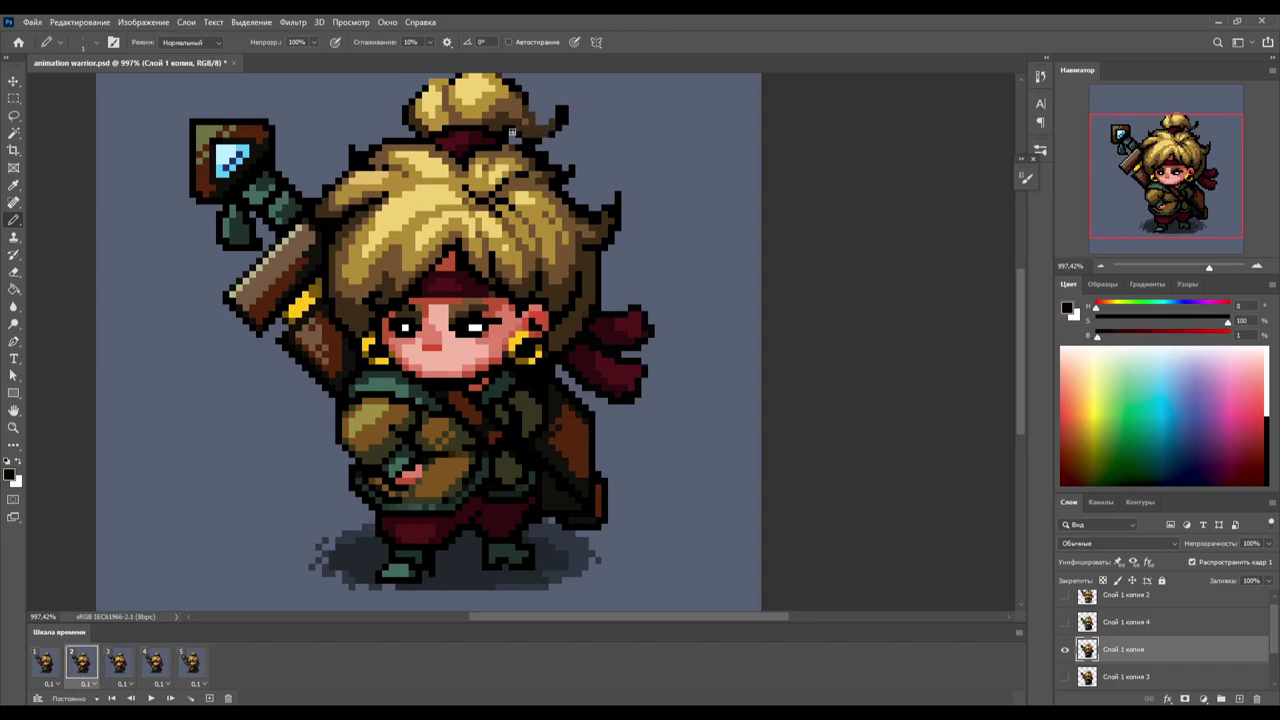
{"action": "left_click", "coordinate": [45, 661]}
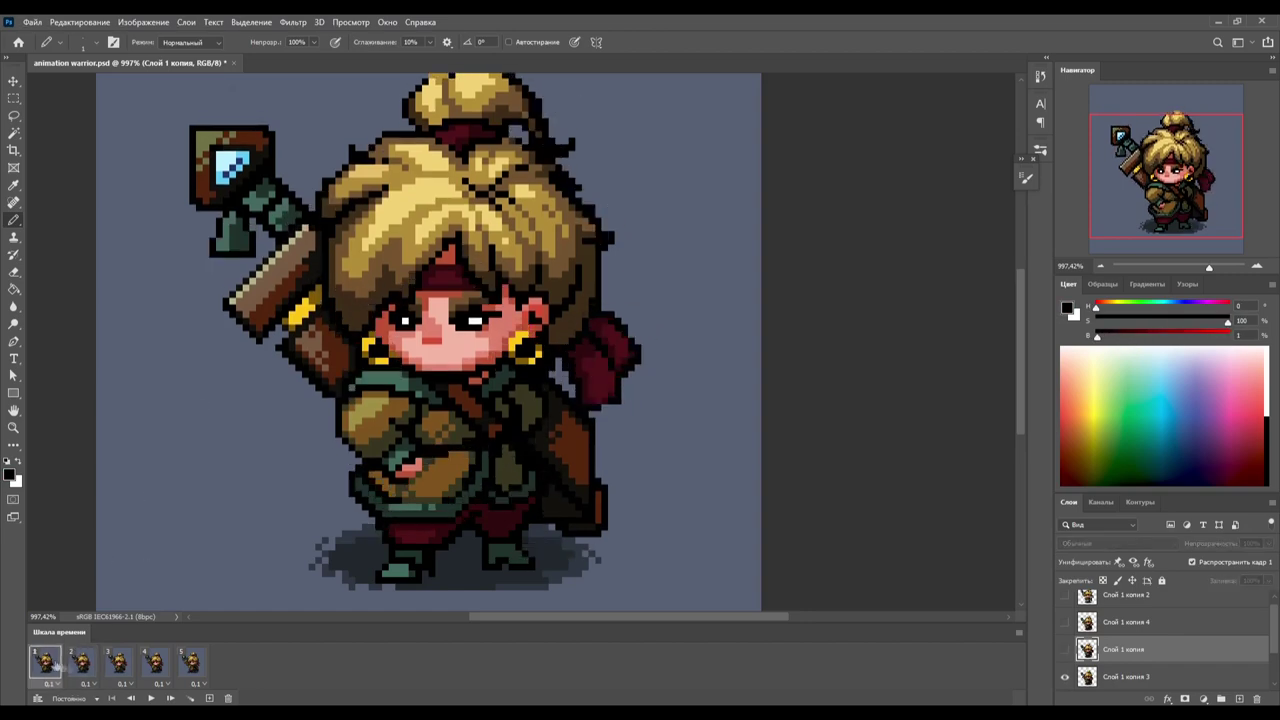
{"action": "key", "text": "e"}
{"action": "key", "text": "Return"}
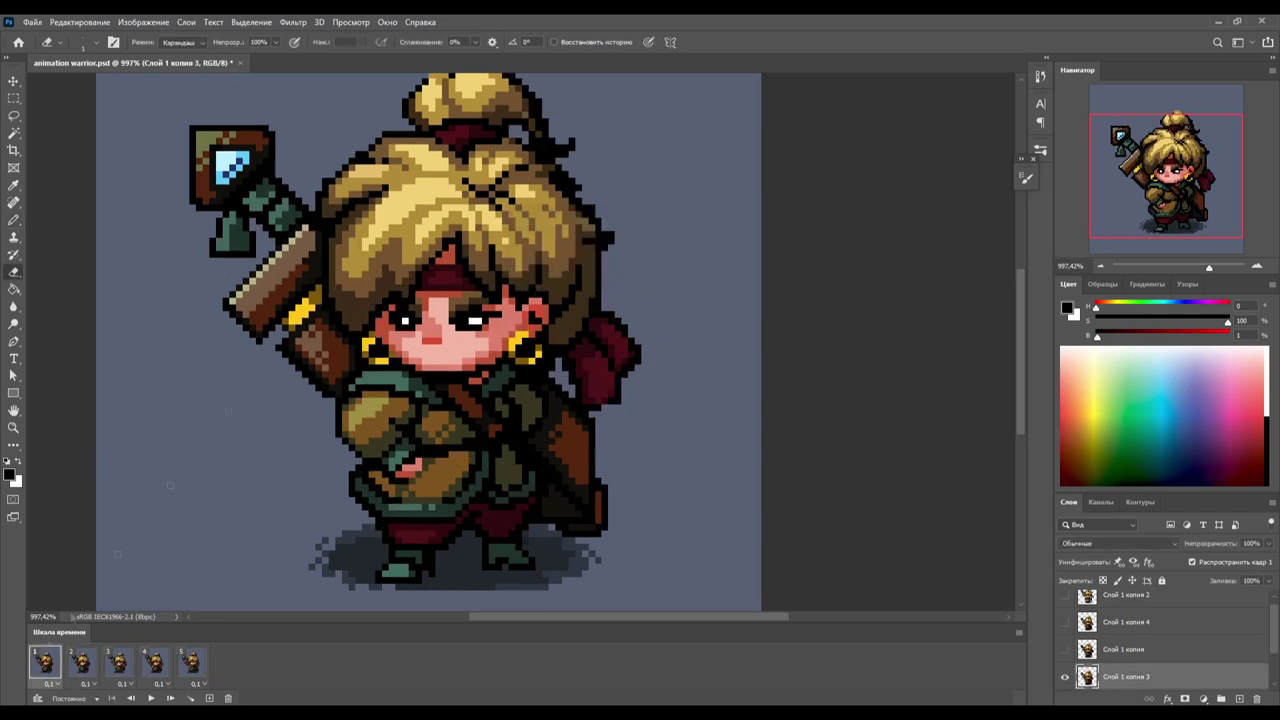
{"action": "left_click", "coordinate": [81, 661]}
- Make final touch-ups near the eye, reset to black, and activate layer 'Слой 1 копия 3'
{"action": "key", "text": "b"}
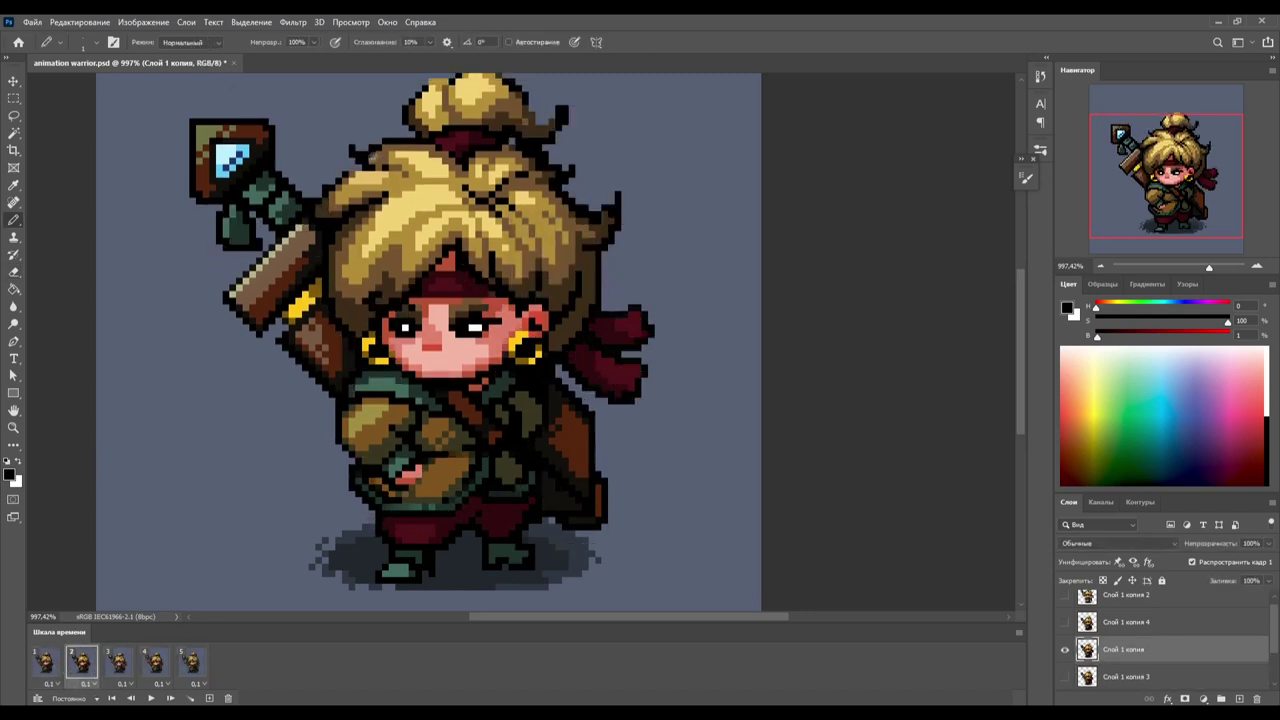
{"action": "key", "text": "e"}
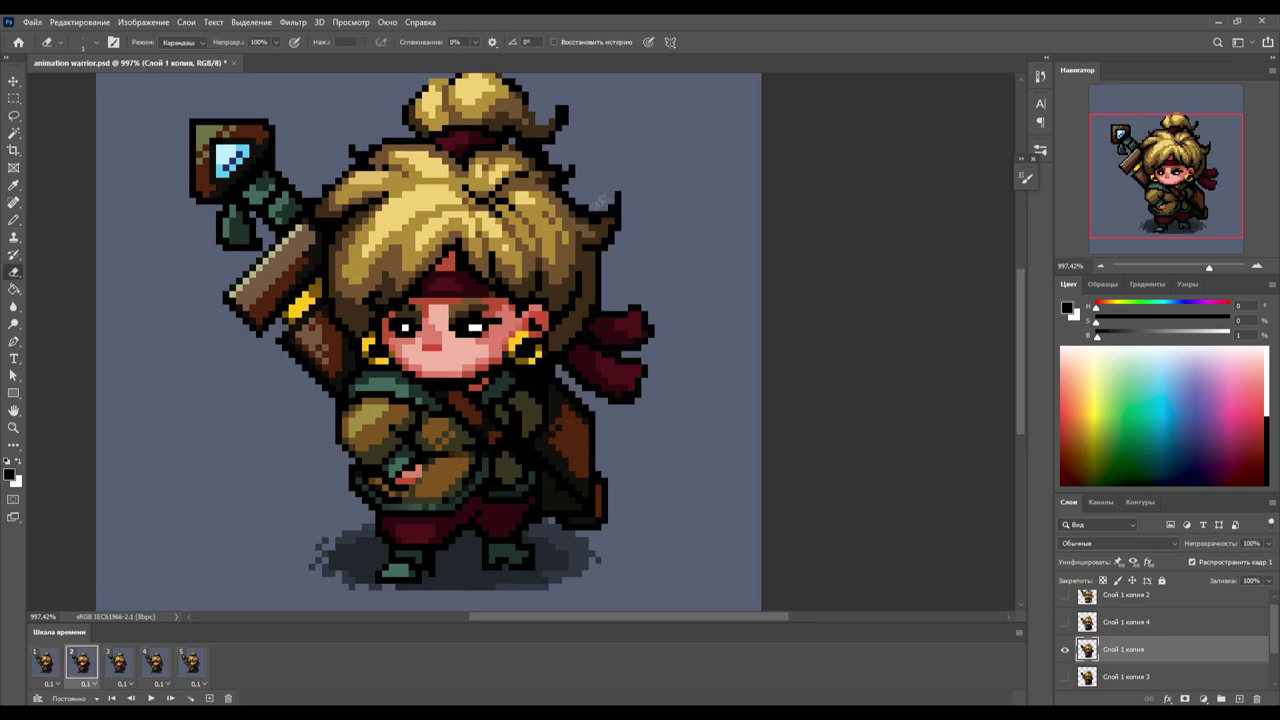
{"action": "key", "text": "b"}
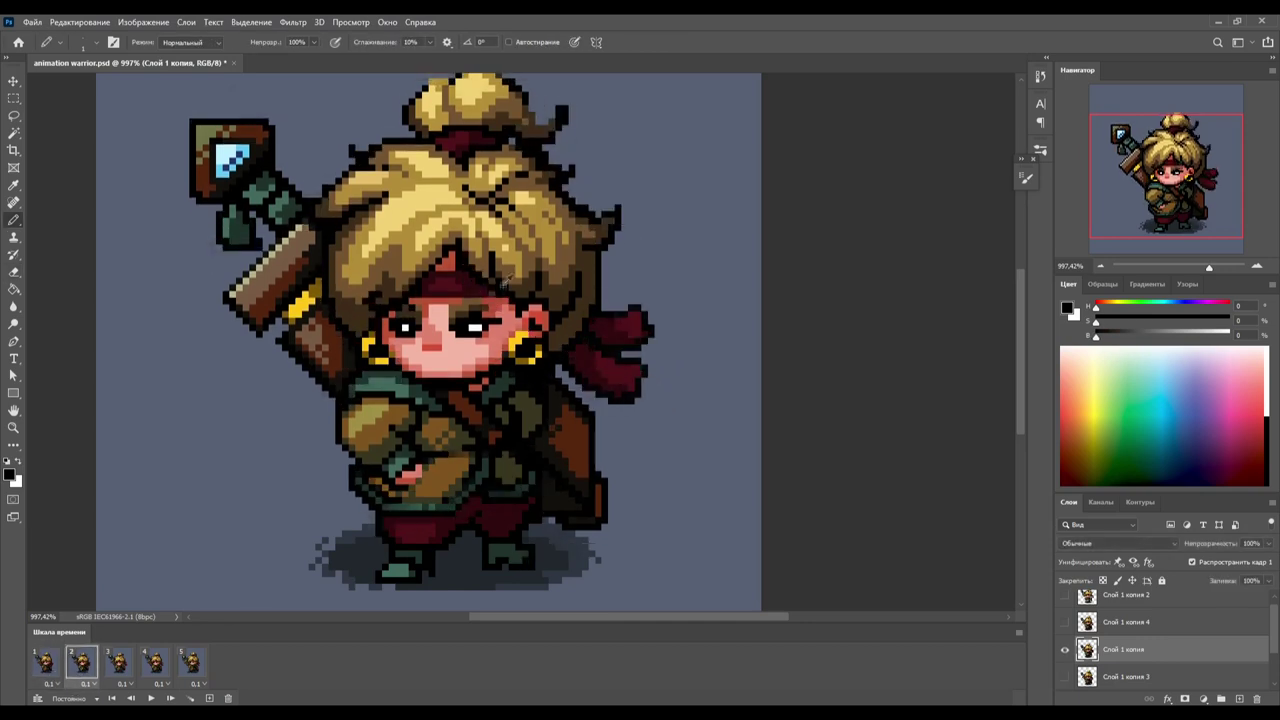
{"action": "left_click", "coordinate": [404, 311], "text": "alt"}
{"action": "key", "text": "d"}
{"action": "key", "text": "alt+bracketleft"}
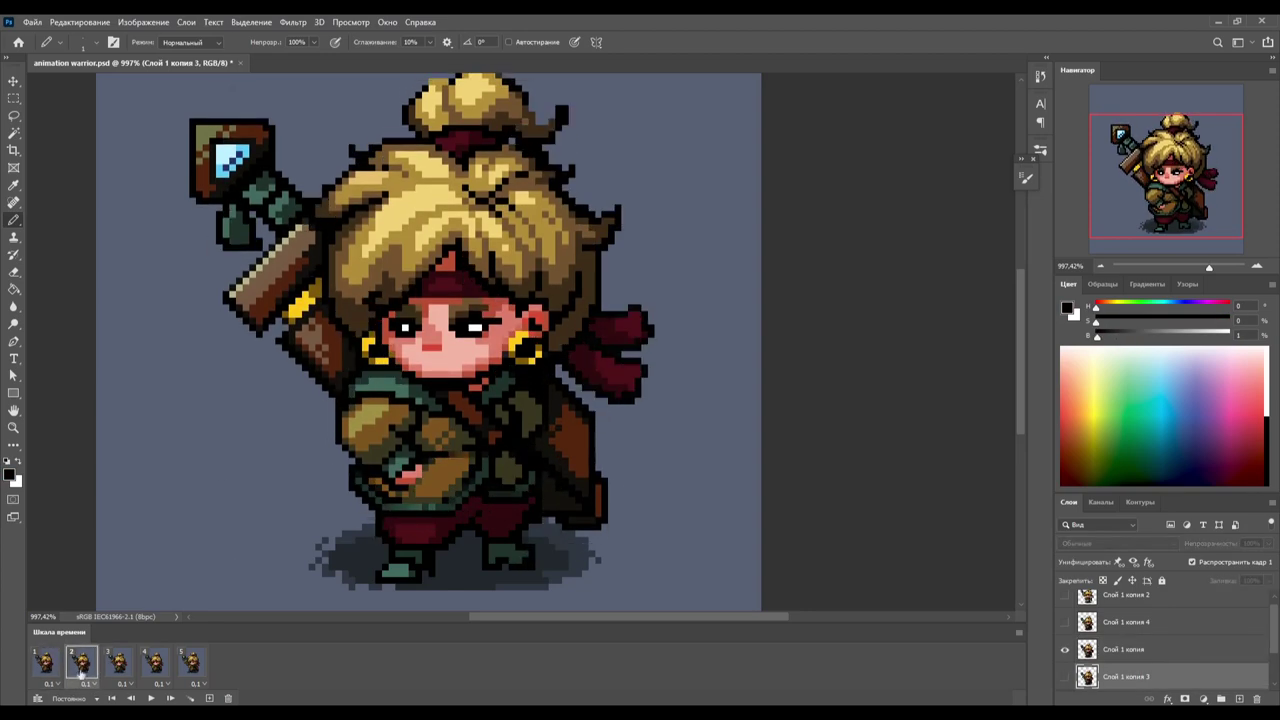
- On frame 3's layer 'Слой 1 копия 2', sample outline and skin colours and repaint pixels
{"action": "left_click", "coordinate": [126, 670]}
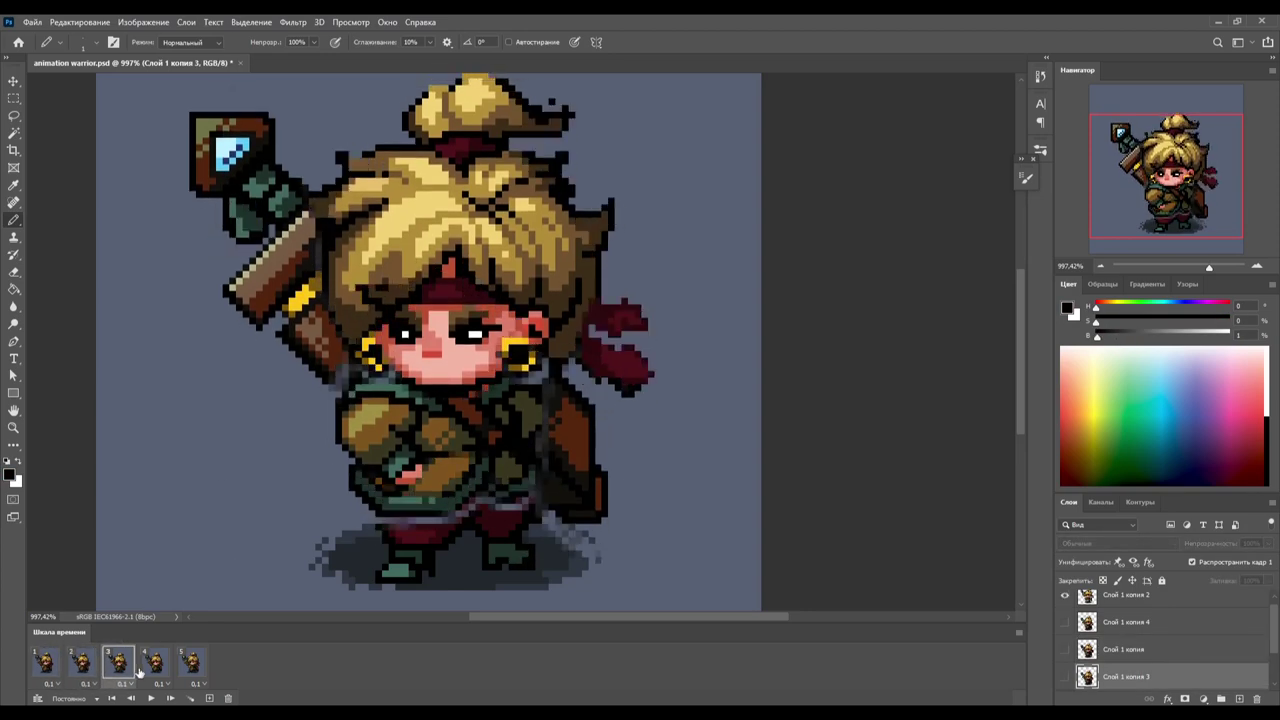
{"action": "left_click", "coordinate": [410, 357], "text": "ctrl"}
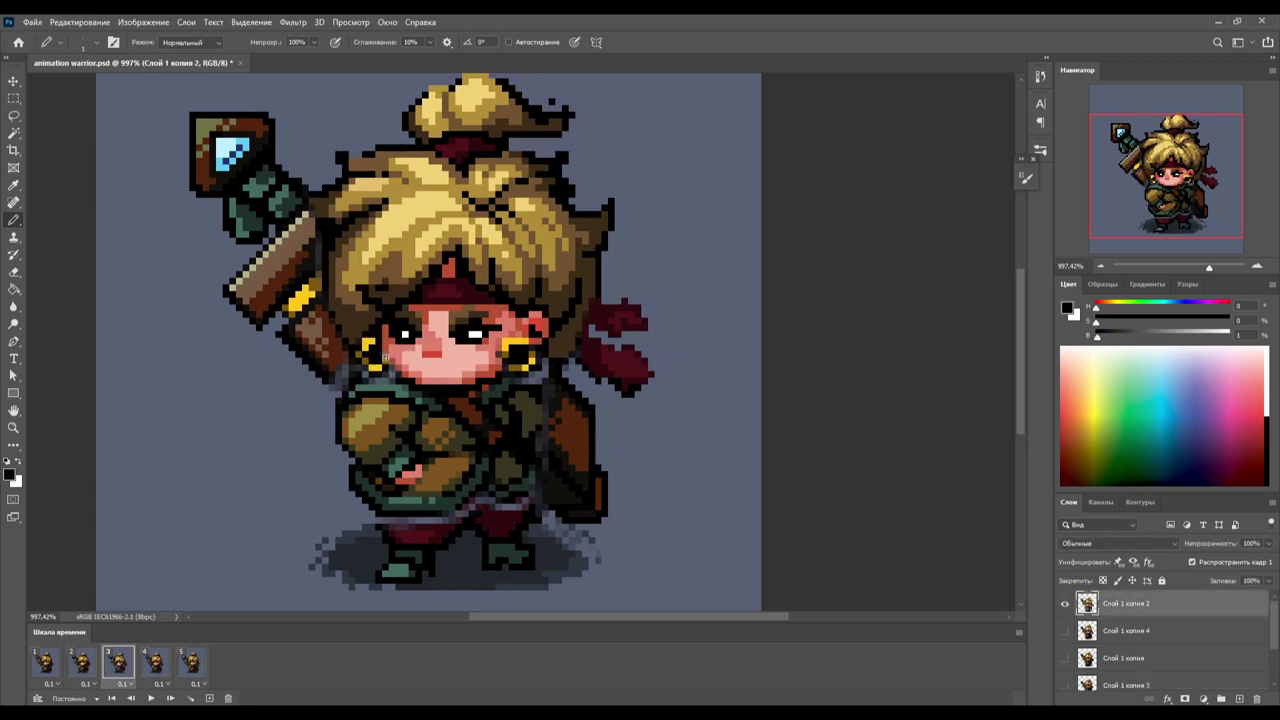
{"action": "left_click", "coordinate": [518, 360], "text": "alt"}
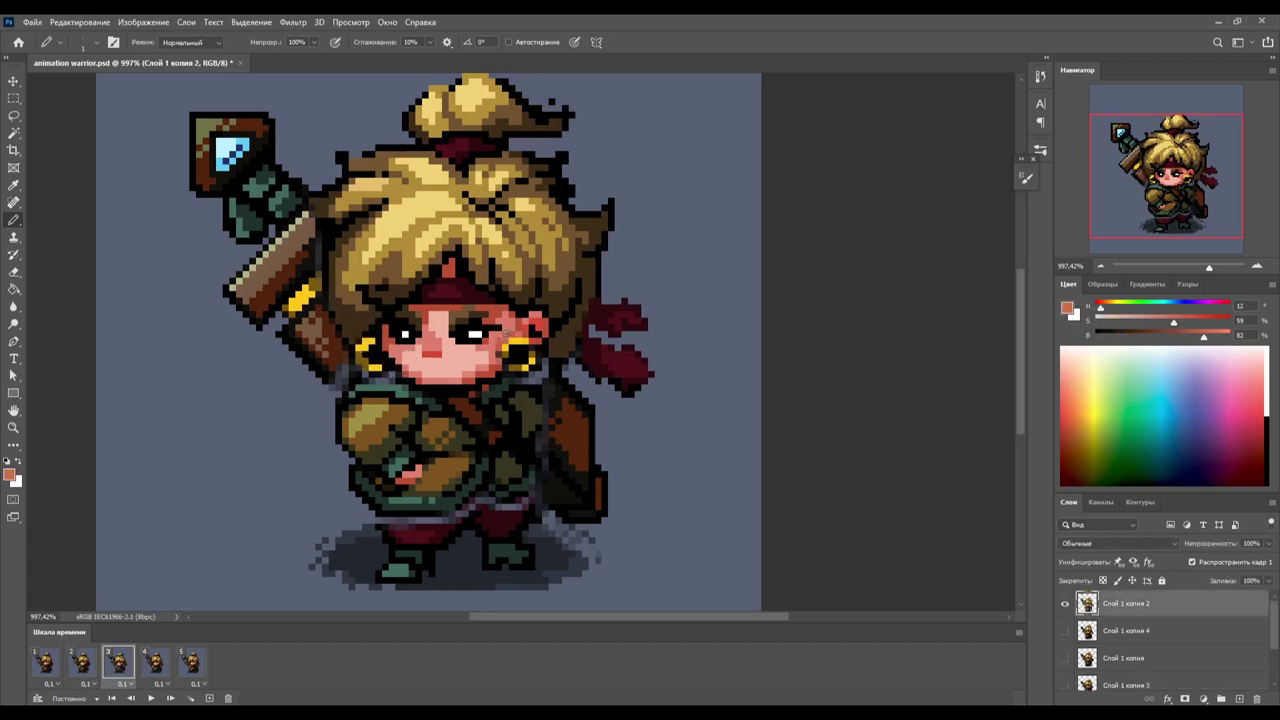
{"action": "left_click", "coordinate": [505, 341], "text": "alt"}
{"action": "left_click", "coordinate": [374, 289], "text": "alt"}
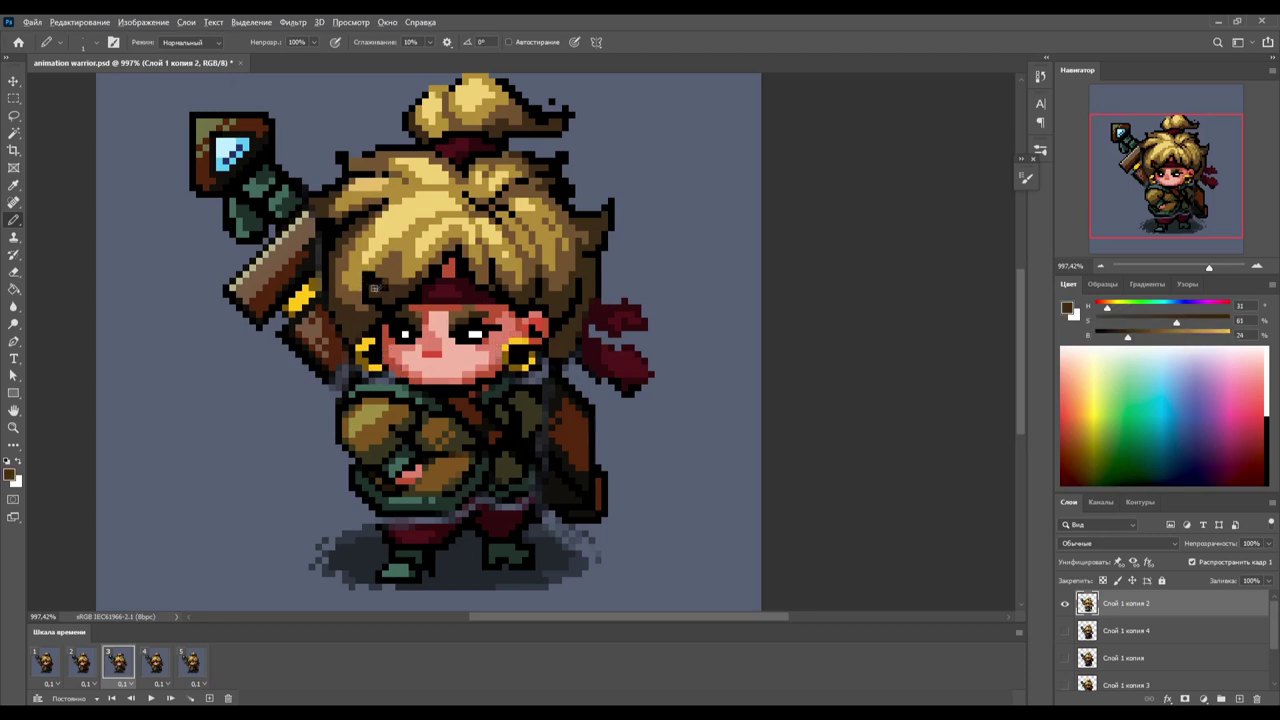
{"action": "left_click", "coordinate": [460, 262], "text": "alt"}
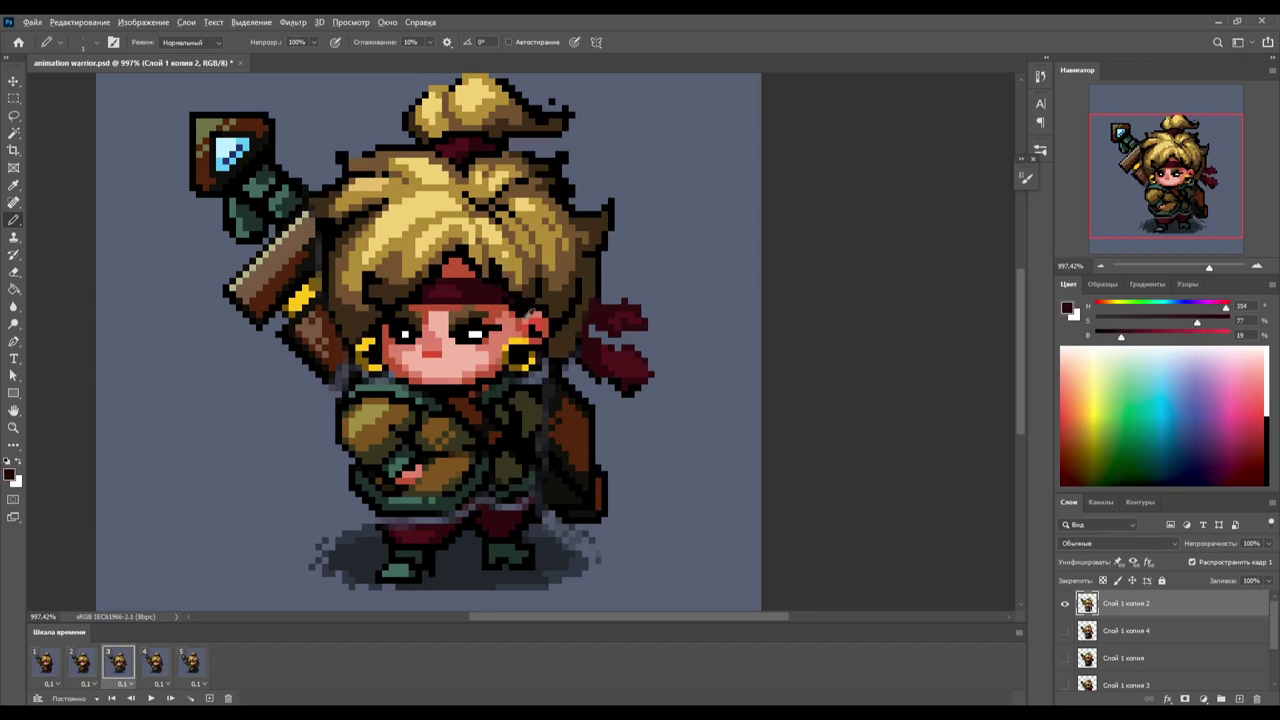
{"action": "left_click", "coordinate": [558, 300], "text": "alt"}
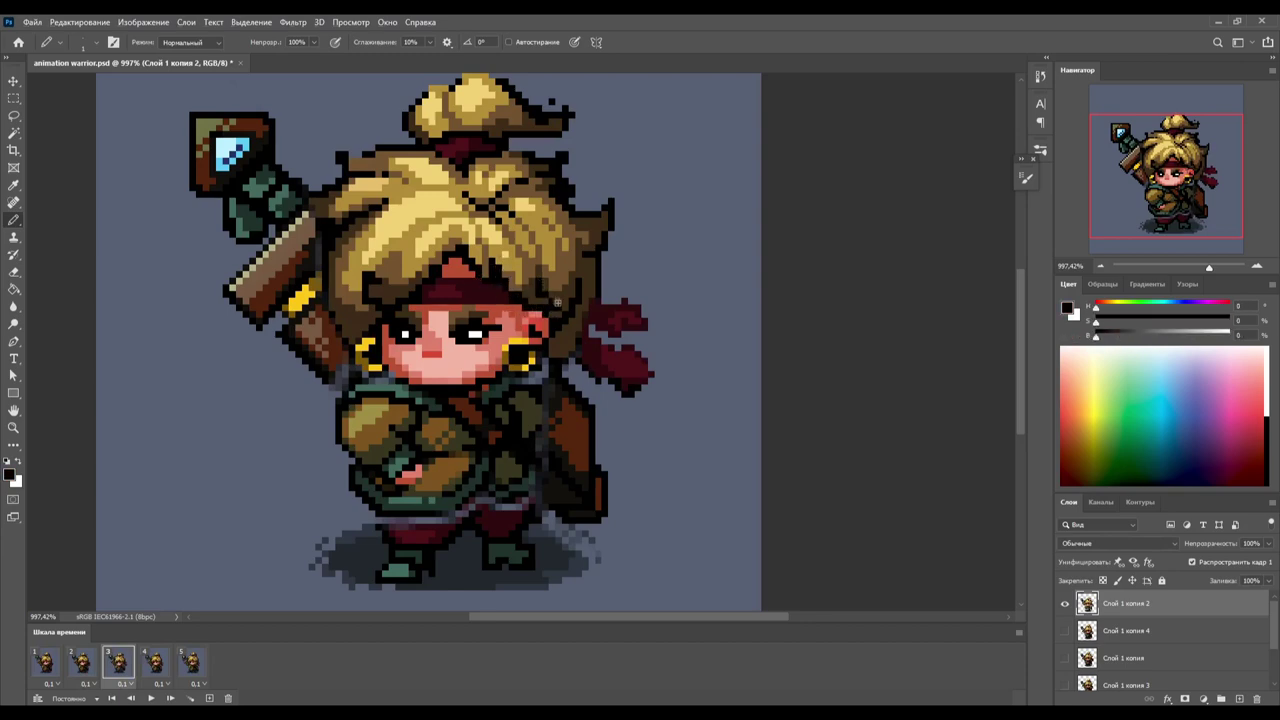
- Compare against frame 2, then touch up dark green and black outline pixels on frame 3
{"action": "left_click", "coordinate": [556, 304], "text": "alt"}
{"action": "left_click", "coordinate": [90, 665]}
{"action": "left_click", "coordinate": [120, 665]}
{"action": "left_click", "coordinate": [371, 380], "text": "alt"}
{"action": "left_click", "coordinate": [340, 397], "text": "alt"}
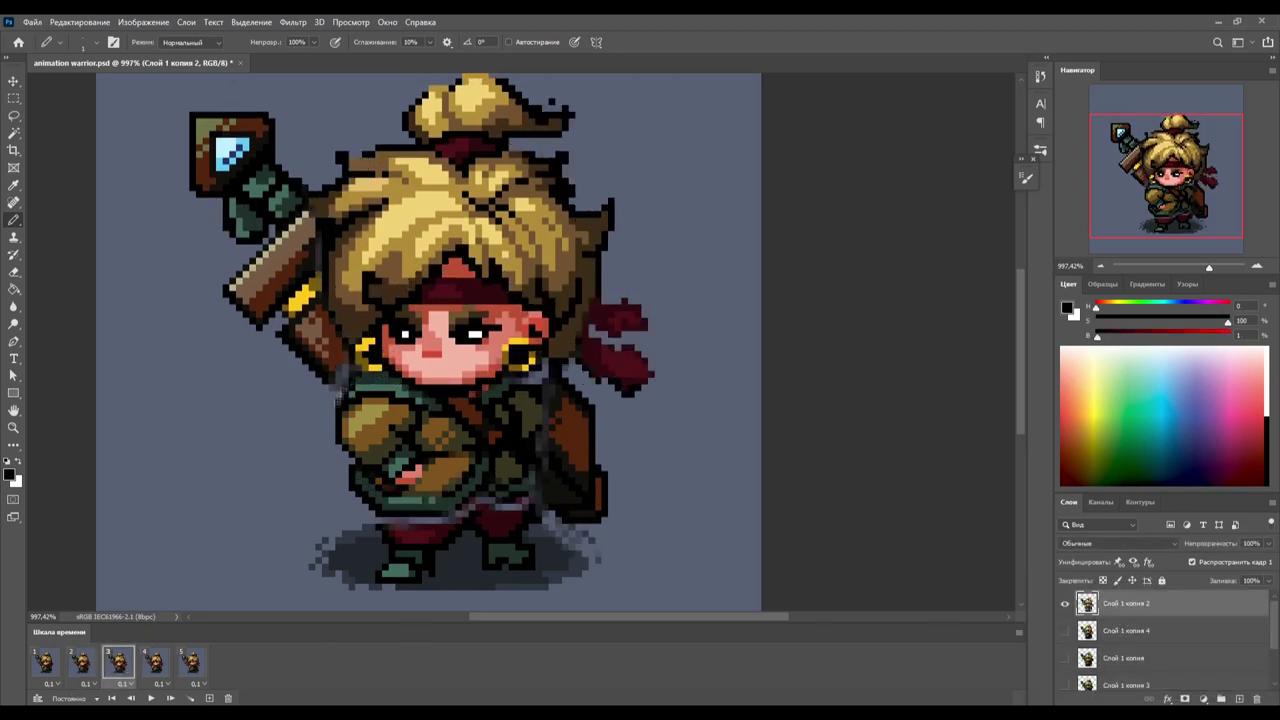
{"action": "left_click", "coordinate": [338, 372], "text": "alt"}
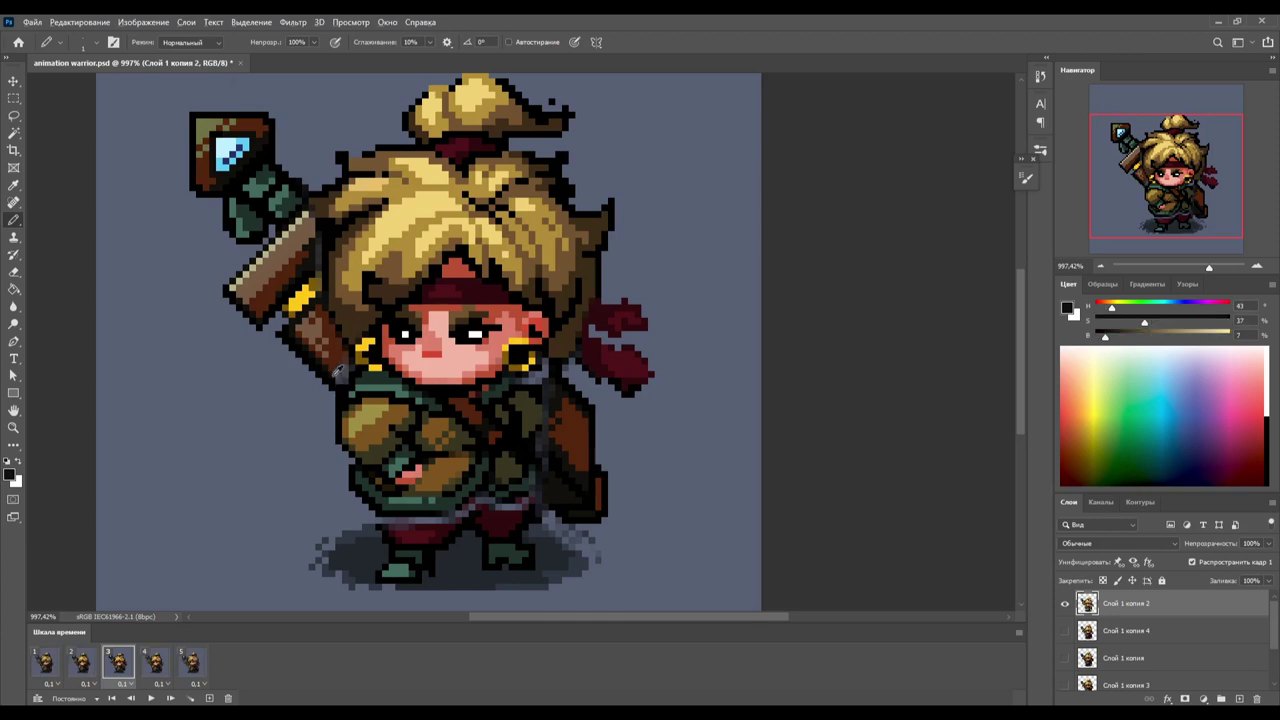
{"action": "left_click_drag", "start_coordinate": [333, 243], "coordinate": [354, 295]}
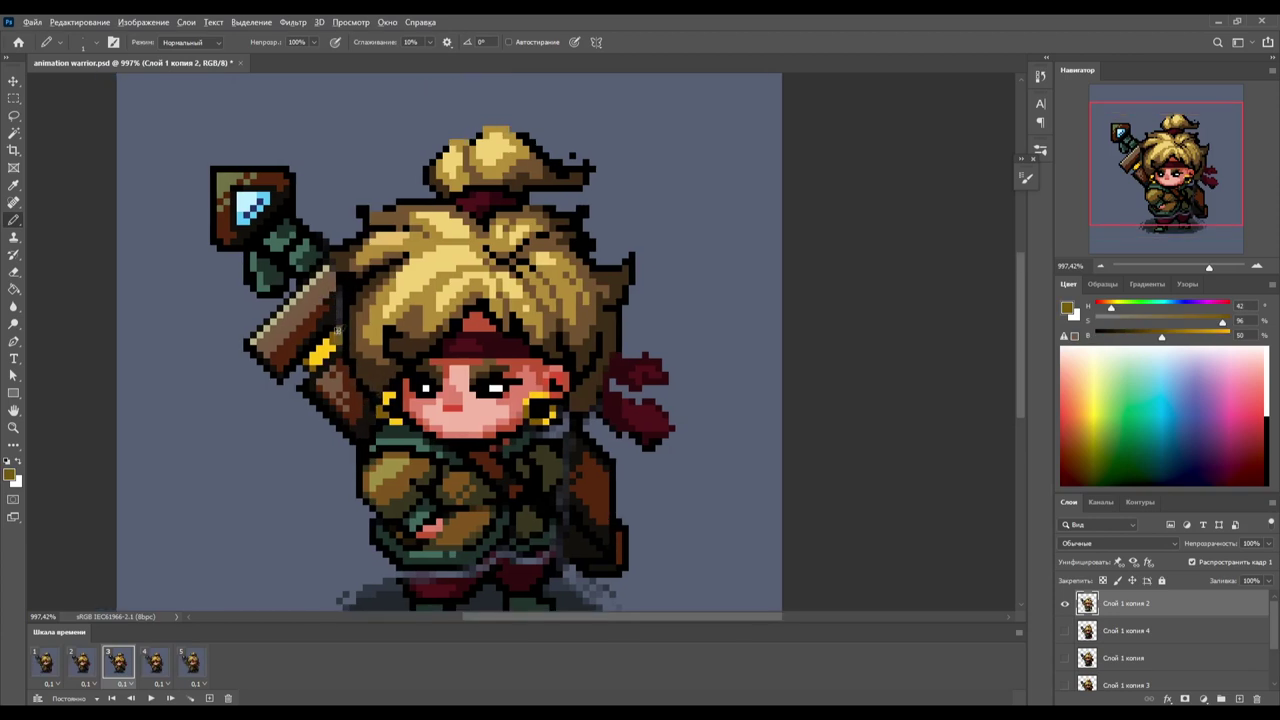
{"action": "left_click", "coordinate": [338, 322], "text": "alt"}
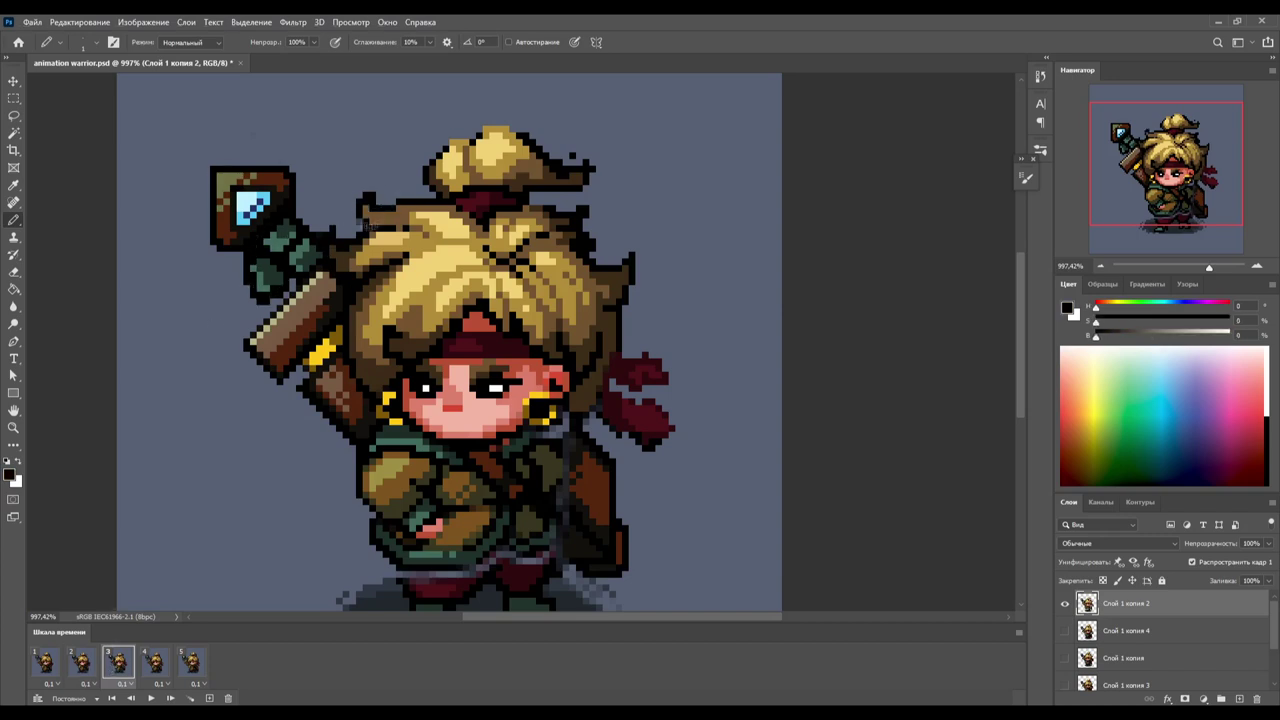
- Retouch the dark brown hair and hat outline on frame 3, checking against frame 2
{"action": "left_click", "coordinate": [573, 180], "text": "alt"}
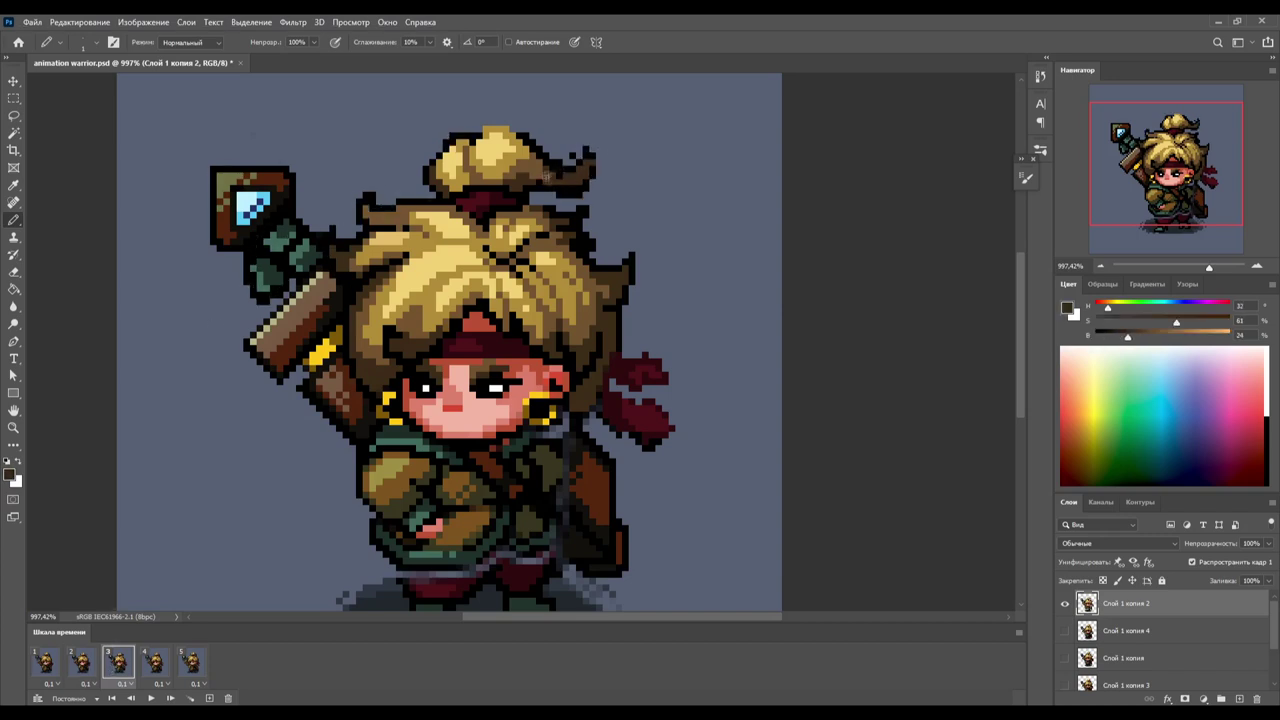
{"action": "left_click", "coordinate": [558, 170], "text": "alt"}
{"action": "key", "text": "e"}
{"action": "key", "text": "b"}
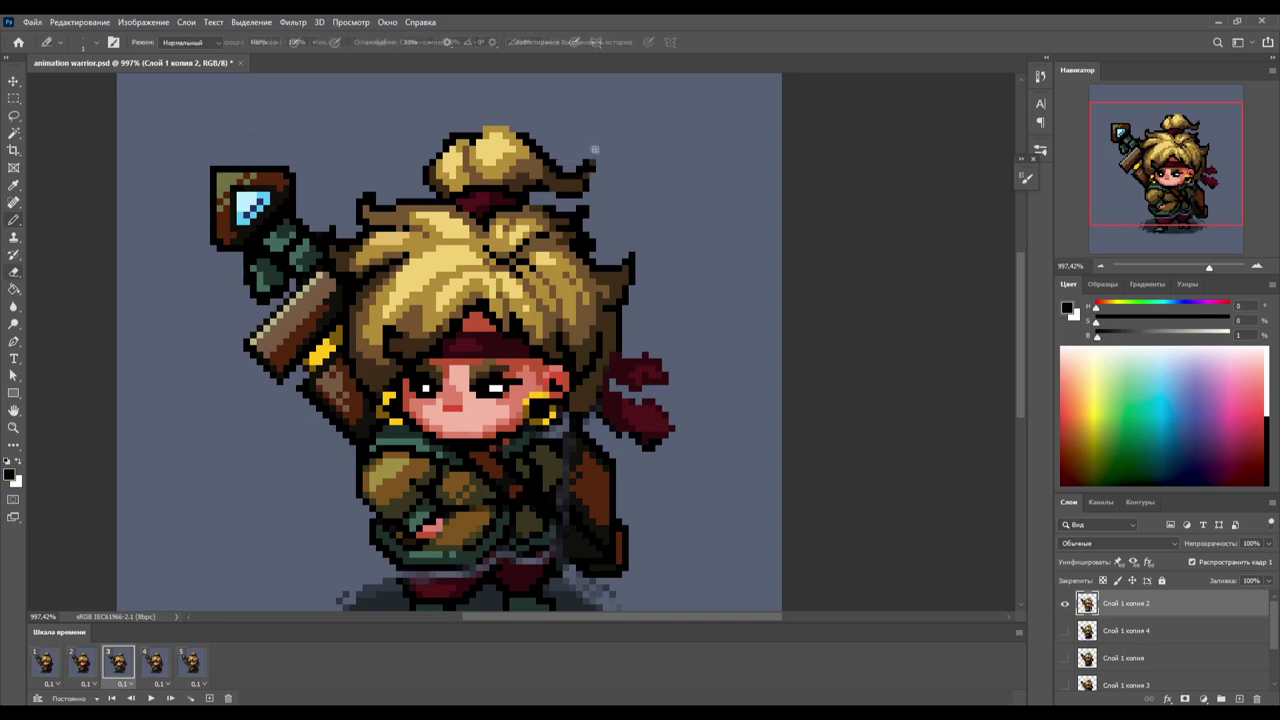
{"action": "left_click", "coordinate": [92, 662]}
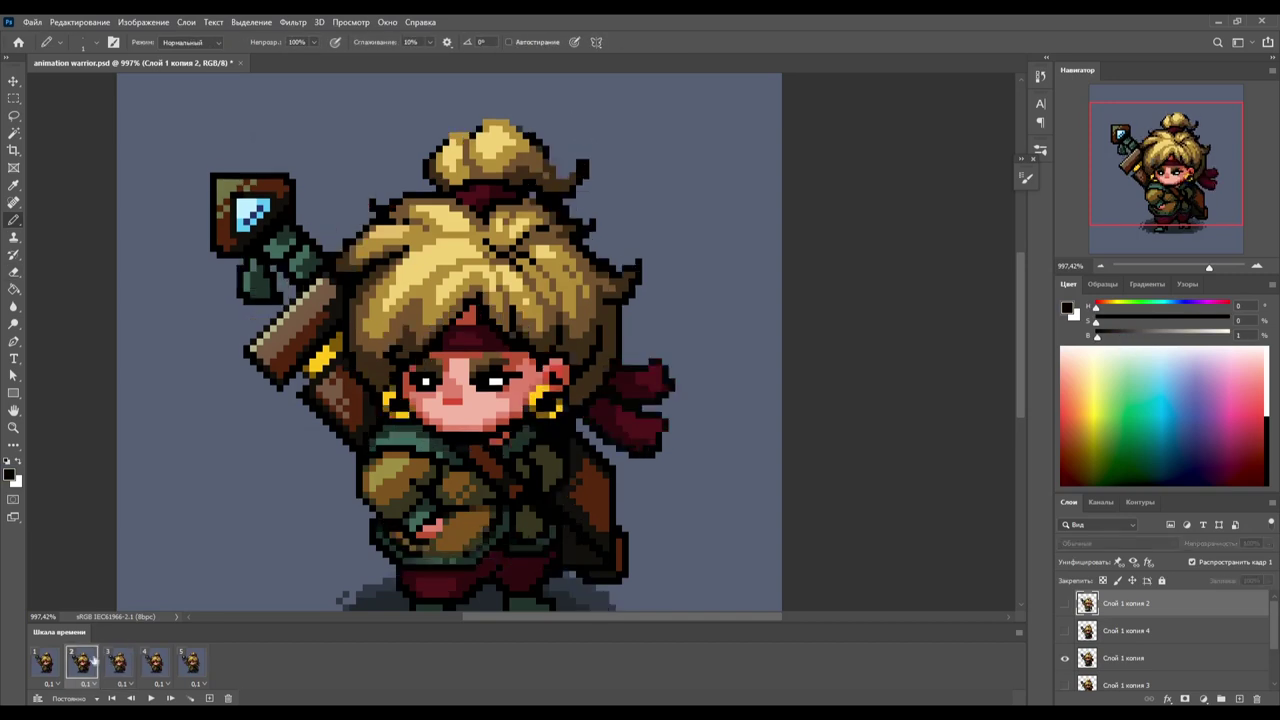
{"action": "left_click", "coordinate": [586, 236], "text": "alt"}
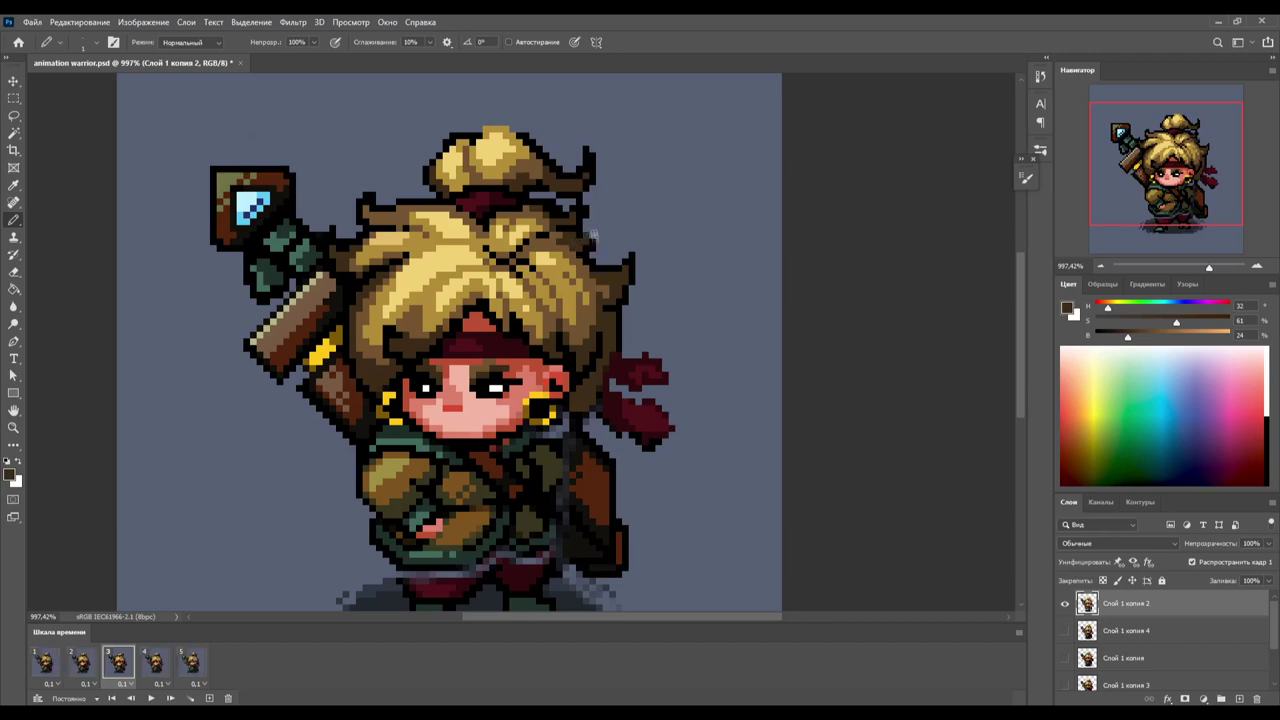
{"action": "left_click", "coordinate": [592, 234], "text": "alt"}
{"action": "left_click_drag", "start_coordinate": [558, 345], "coordinate": [506, 254]}
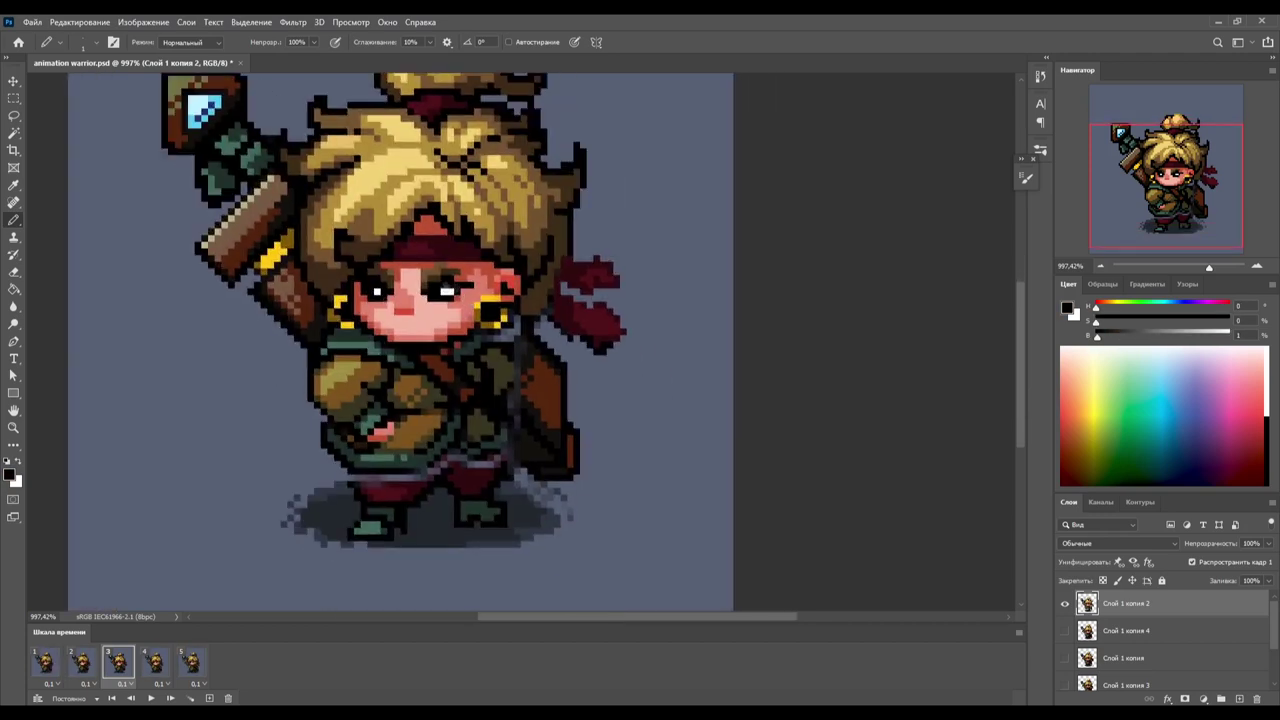
{"action": "left_click_drag", "start_coordinate": [450, 288], "coordinate": [365, 274]}
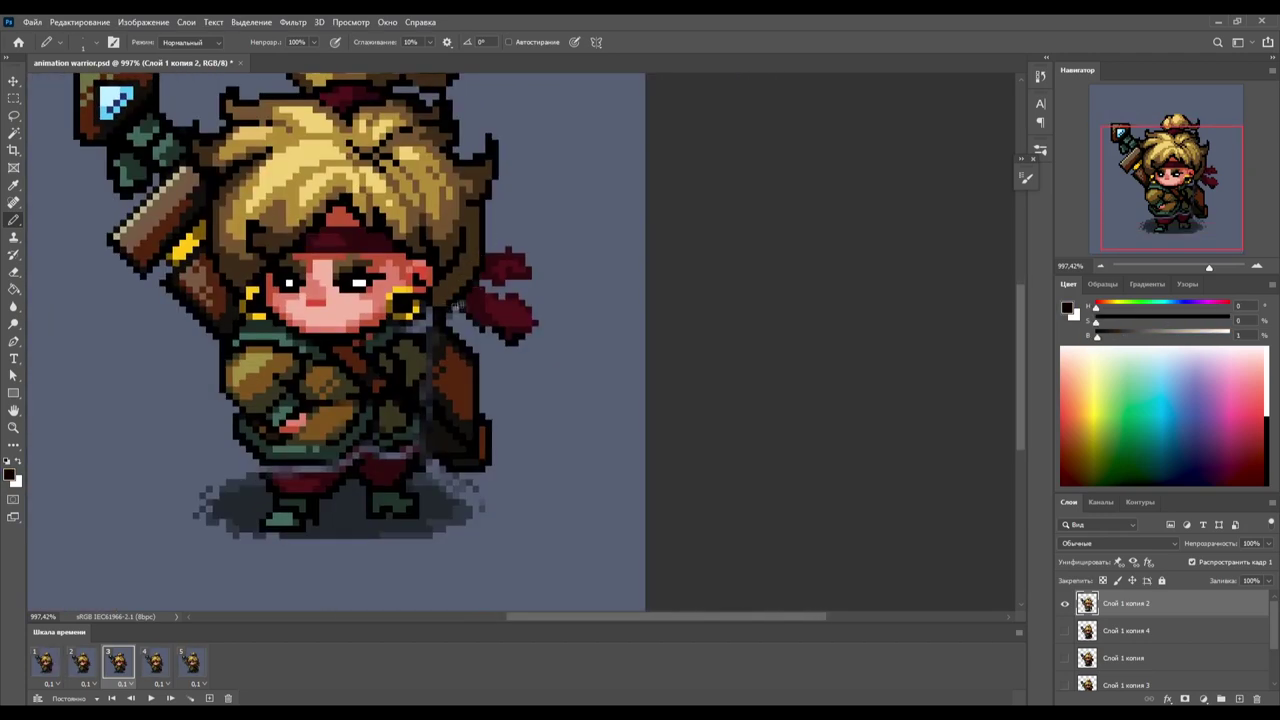
- Add dark maroon and near-black outline pixels at the red scarf tip
{"action": "left_click", "coordinate": [527, 335]}
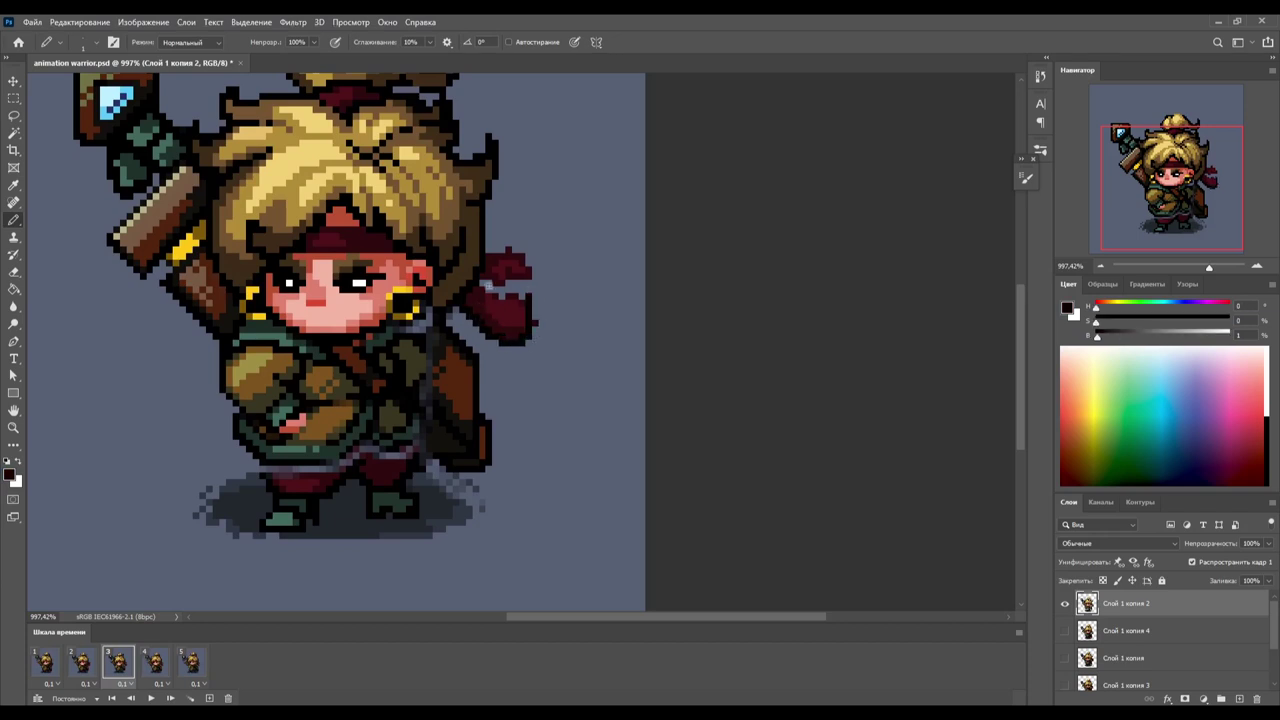
{"action": "left_click_drag", "start_coordinate": [520, 238], "coordinate": [492, 253]}
{"action": "left_click", "coordinate": [528, 258], "text": "alt"}
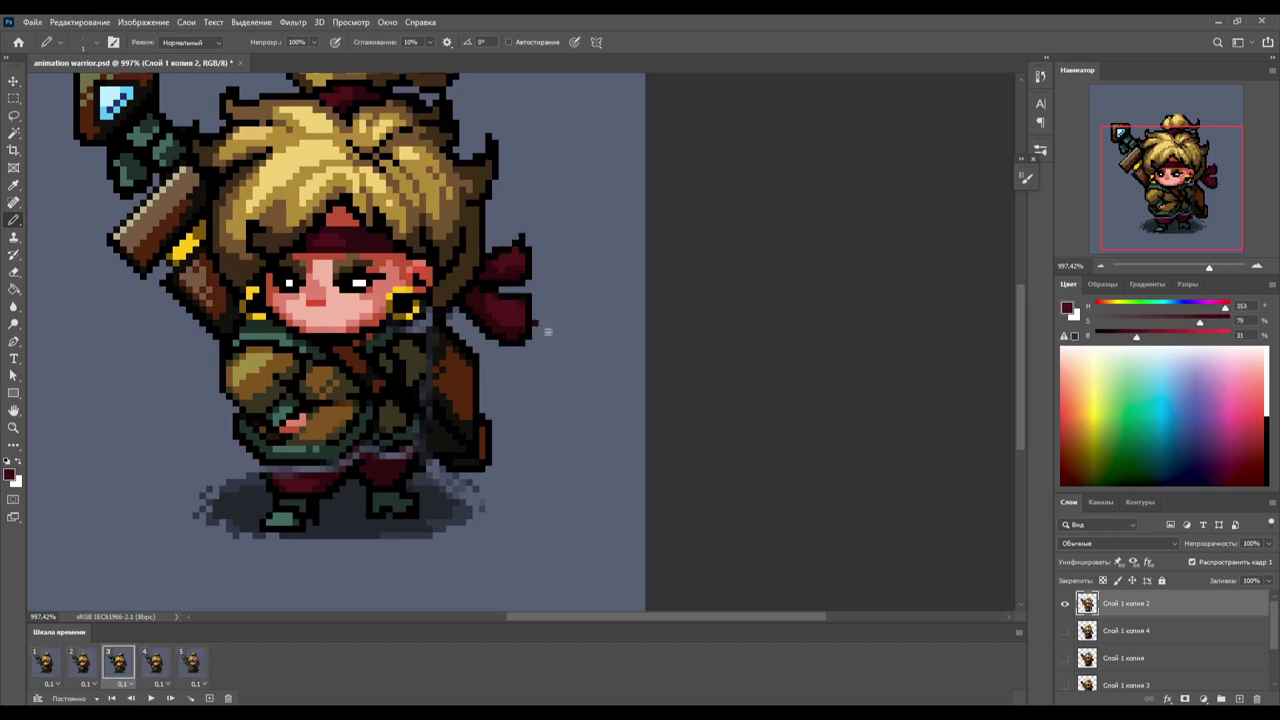
{"action": "left_click_drag", "start_coordinate": [547, 331], "coordinate": [592, 311]}
{"action": "left_click", "coordinate": [409, 304], "text": "alt"}
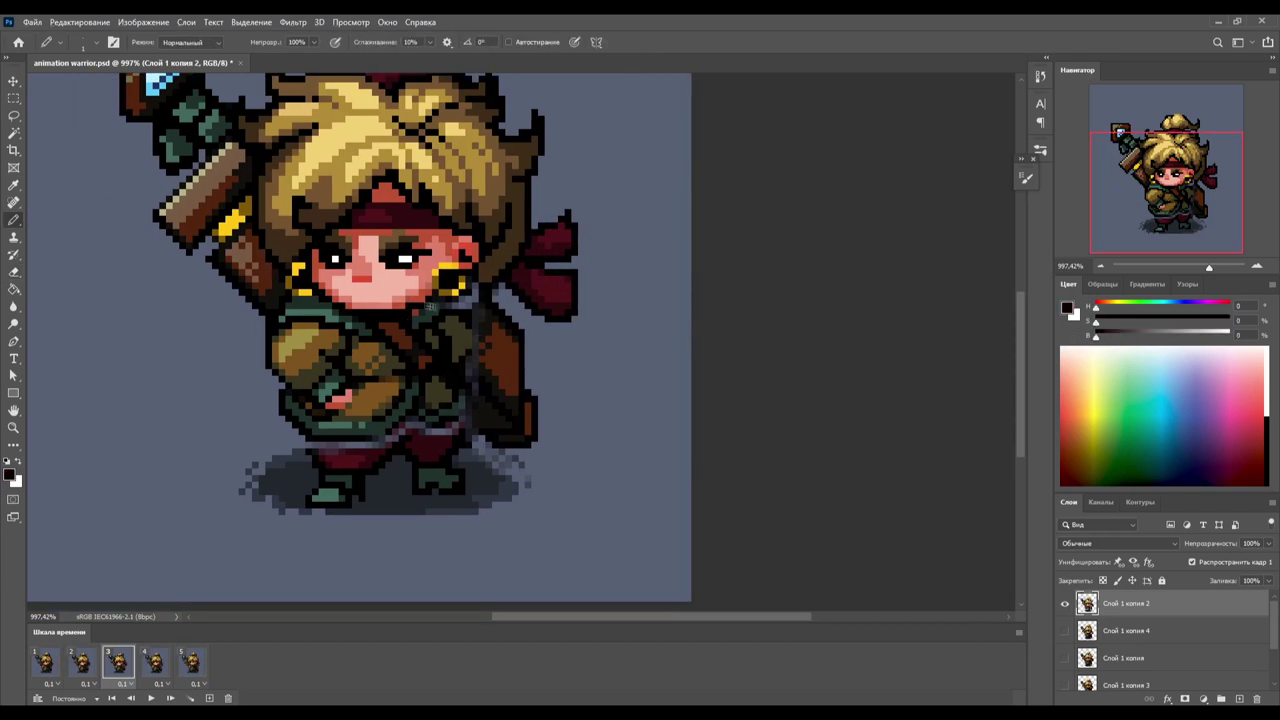
{"action": "left_click", "coordinate": [451, 297], "text": "alt"}
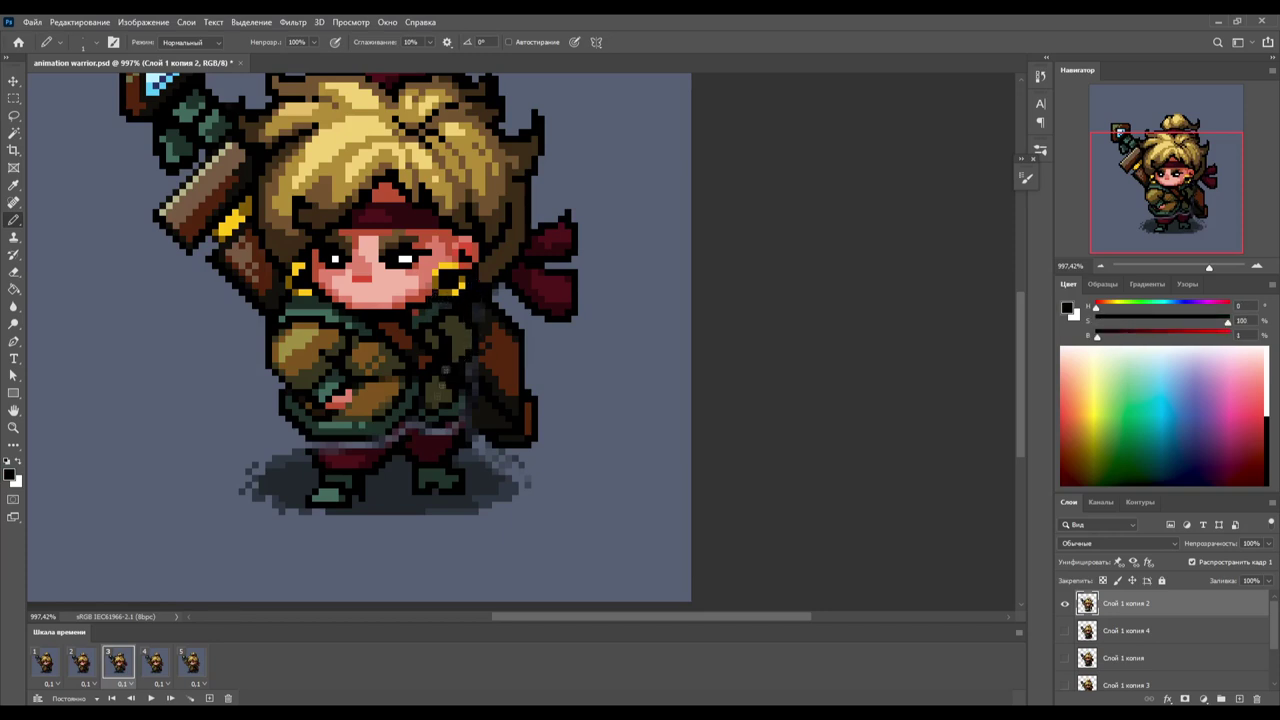
- Touch up the maroon pants and waist outline pixels, then play the animation
{"action": "left_click", "coordinate": [328, 452], "text": "alt"}
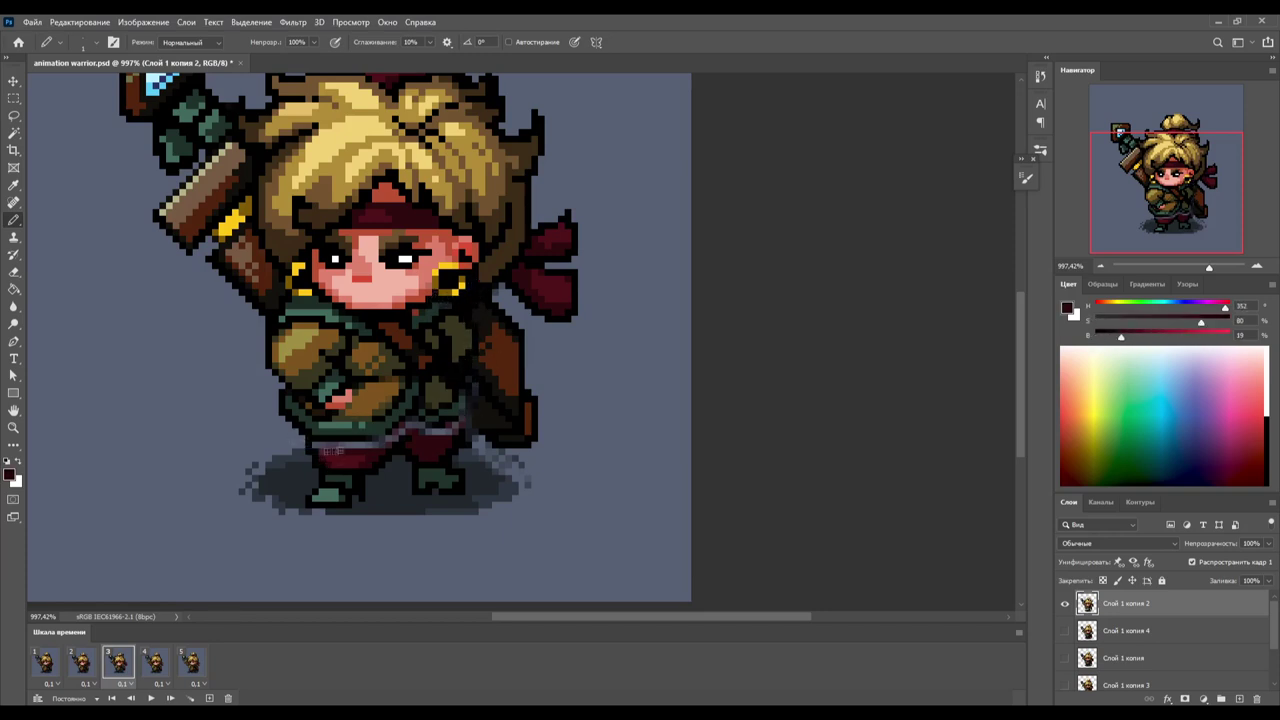
{"action": "left_click", "coordinate": [430, 420], "text": "alt"}
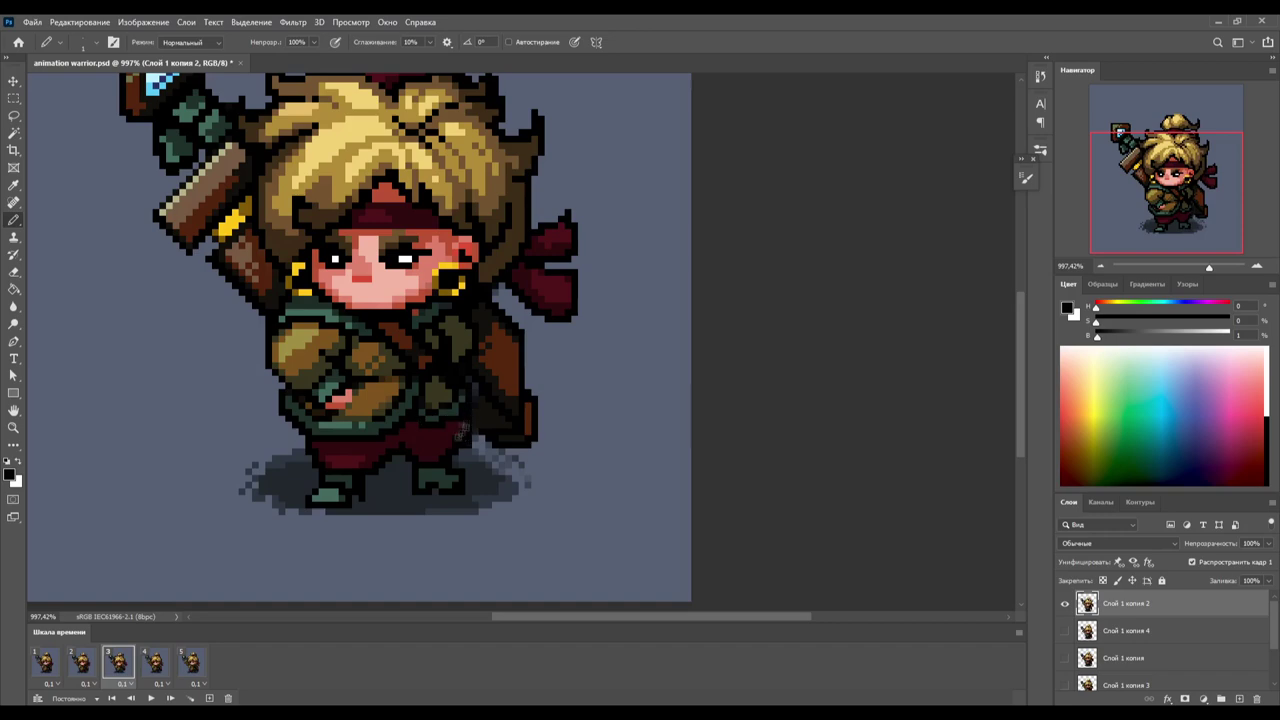
{"action": "left_click", "coordinate": [466, 406], "text": "alt"}
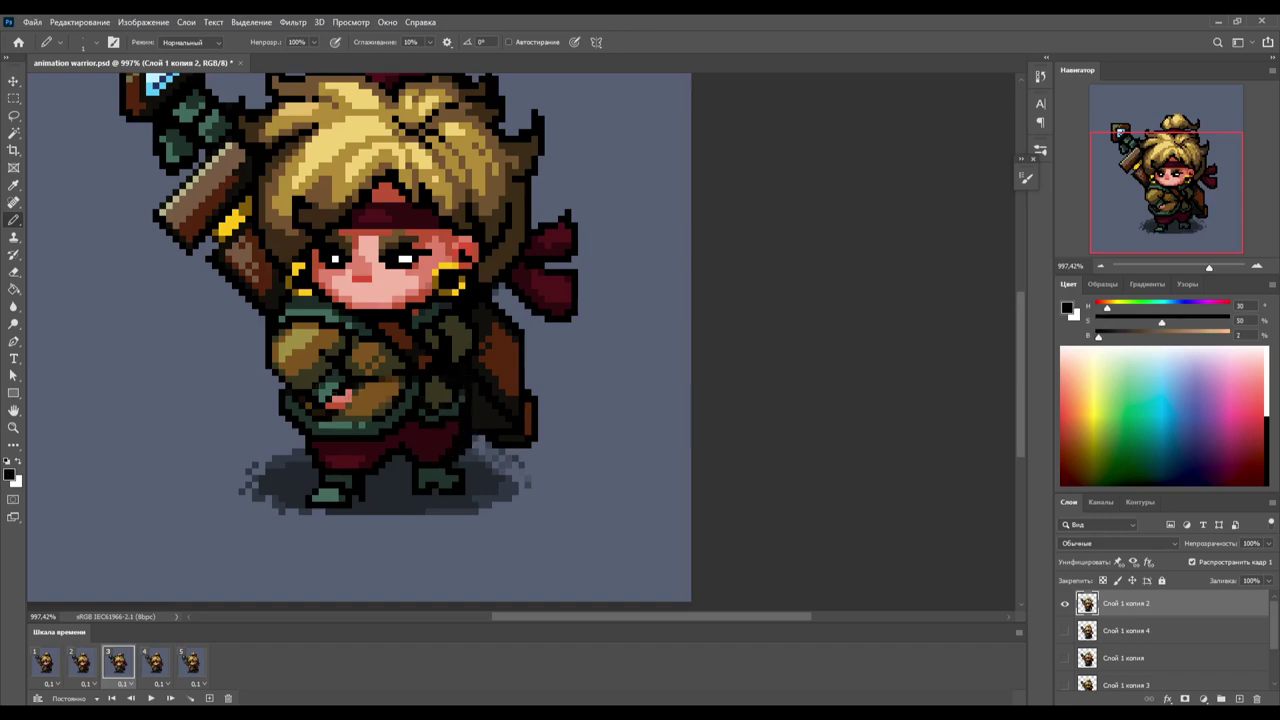
{"action": "scroll", "coordinate": [760, 413], "scroll_direction": "down", "scroll_amount": 3}
{"action": "scroll", "coordinate": [760, 413], "scroll_direction": "down", "scroll_amount": 2}
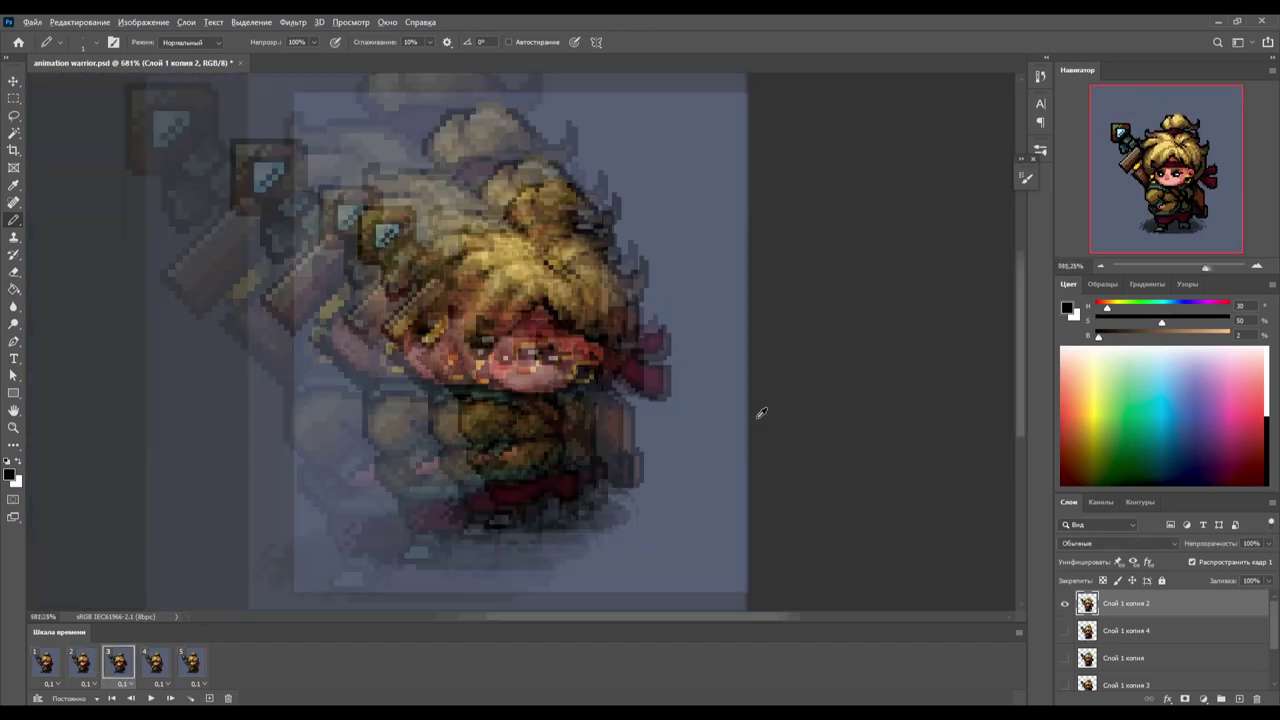
{"action": "scroll", "coordinate": [760, 413], "scroll_direction": "up", "scroll_amount": 3}
{"action": "left_click", "coordinate": [403, 284], "text": "alt"}
{"action": "key", "text": "space"}
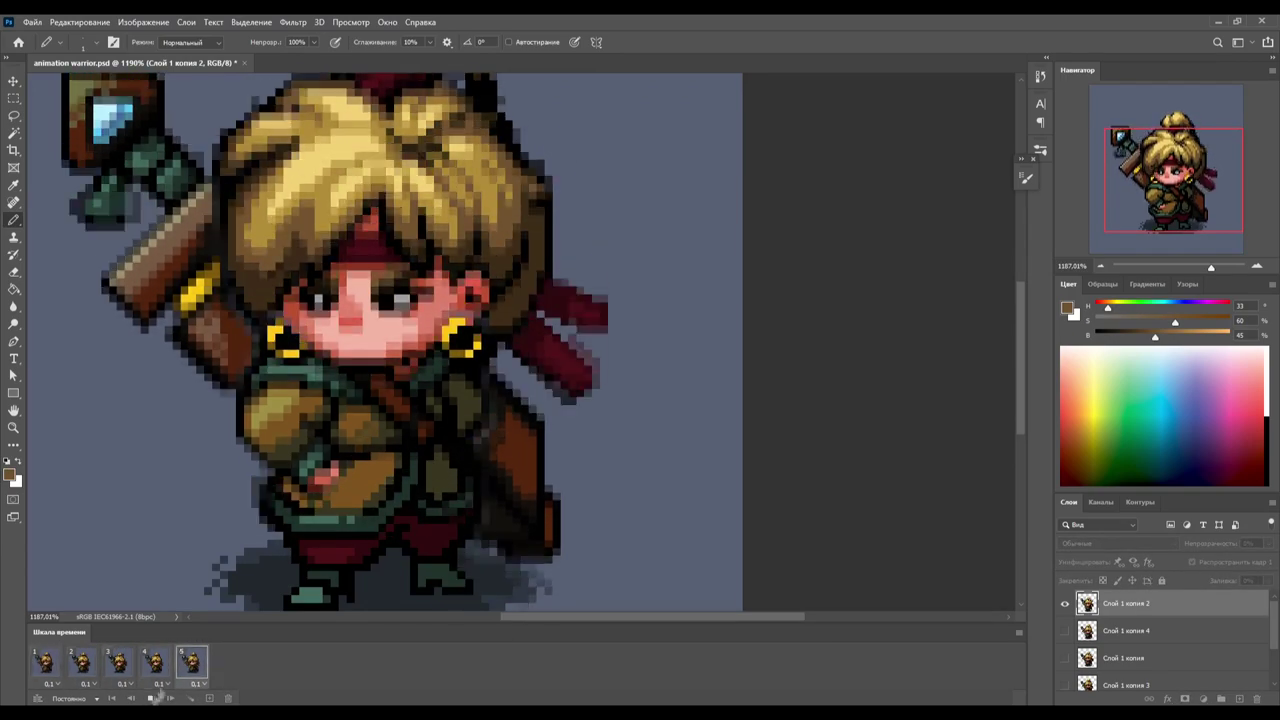
- Fix stray near-black outline pixels around the hair bun on frame 4 using Pencil and Eraser
{"action": "left_click", "coordinate": [267, 413], "text": "alt"}
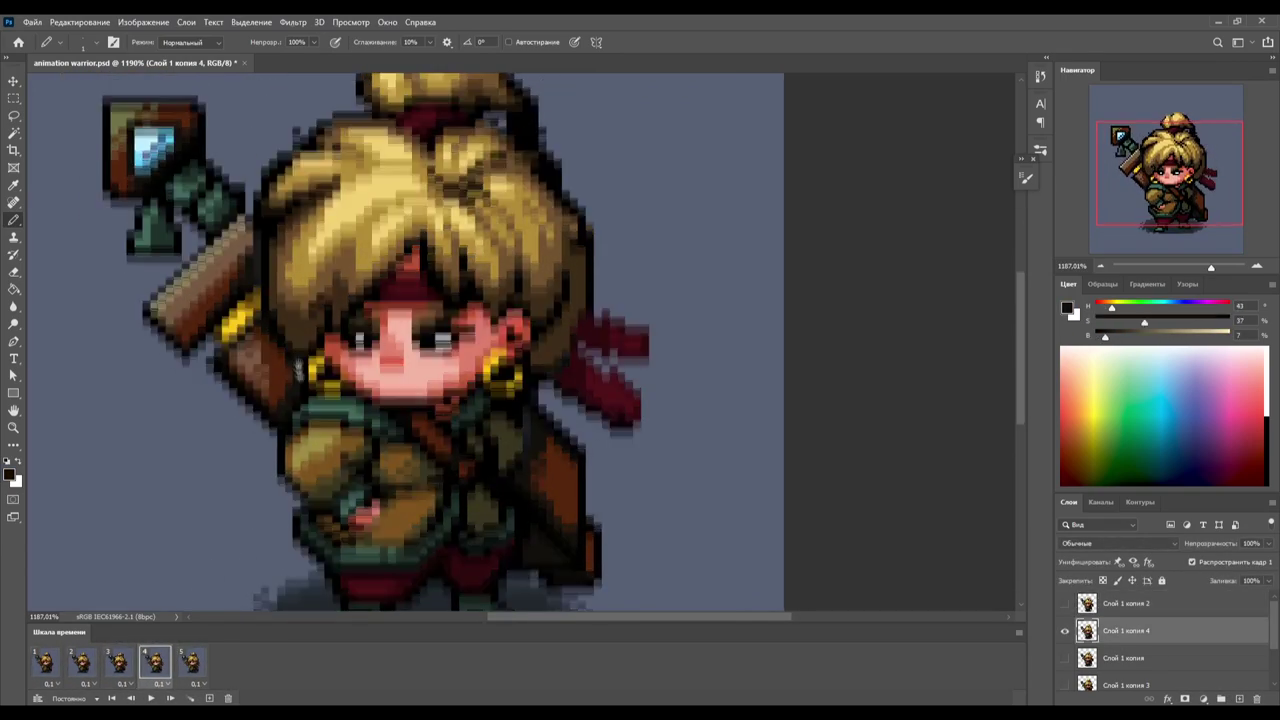
{"action": "left_click", "coordinate": [562, 397], "text": "alt"}
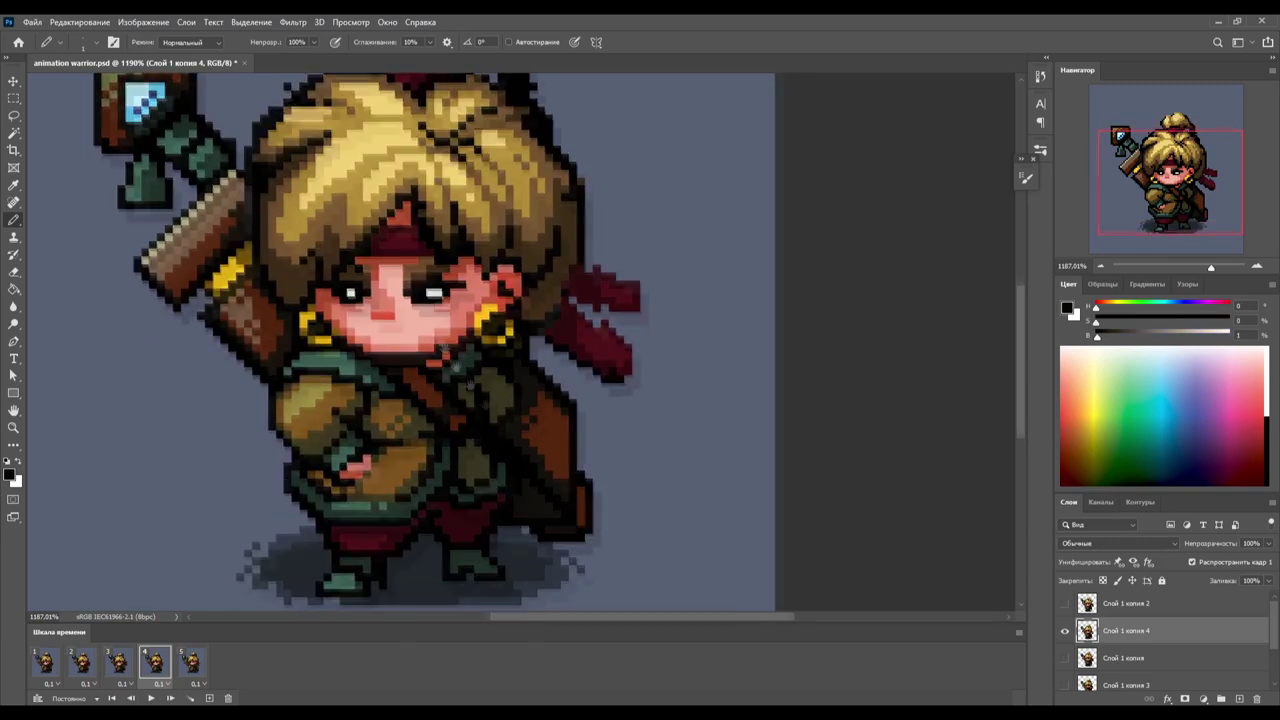
{"action": "left_click_drag", "start_coordinate": [345, 155], "coordinate": [422, 262]}
{"action": "key", "text": "e"}
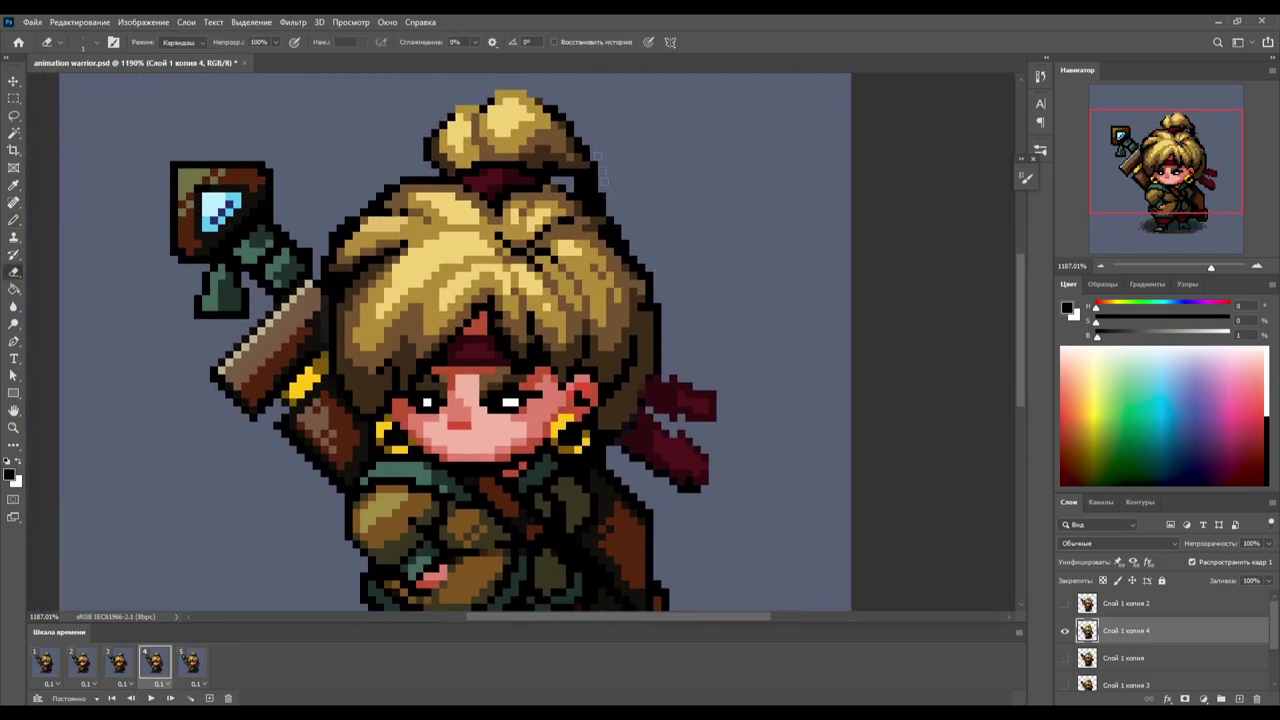
{"action": "key", "text": "b"}
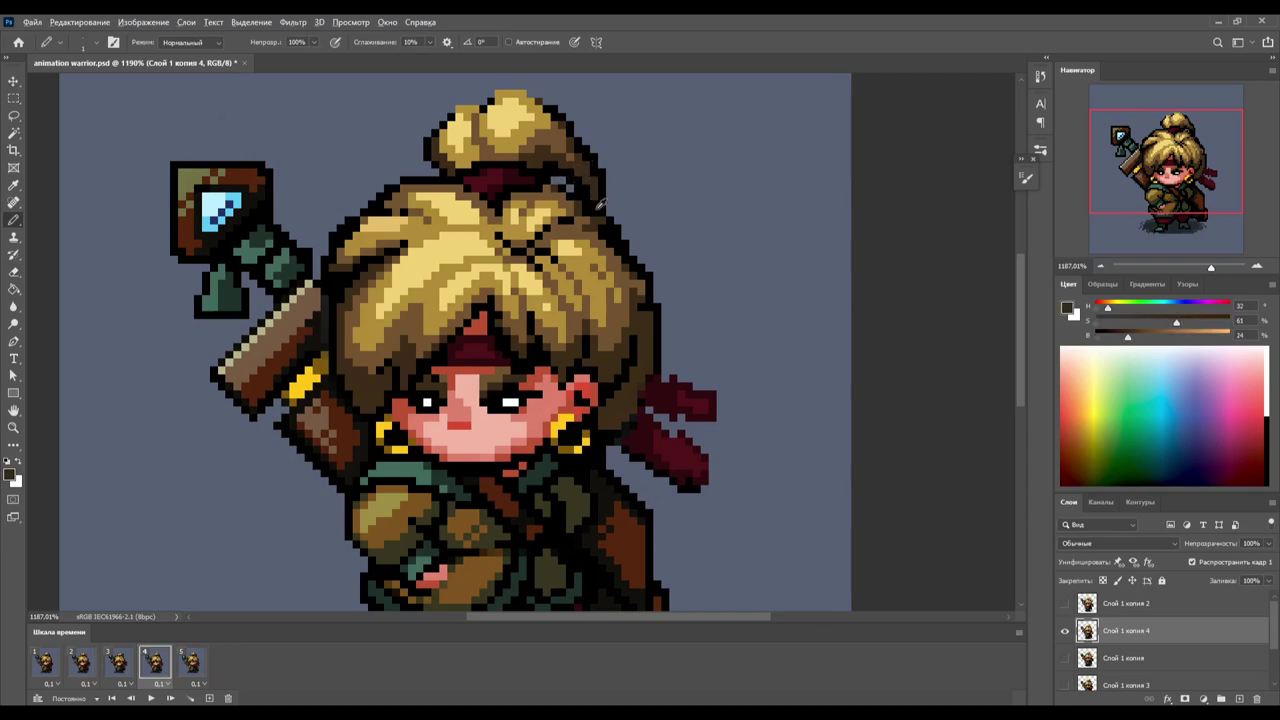
{"action": "left_click_drag", "start_coordinate": [334, 329], "coordinate": [282, 240]}
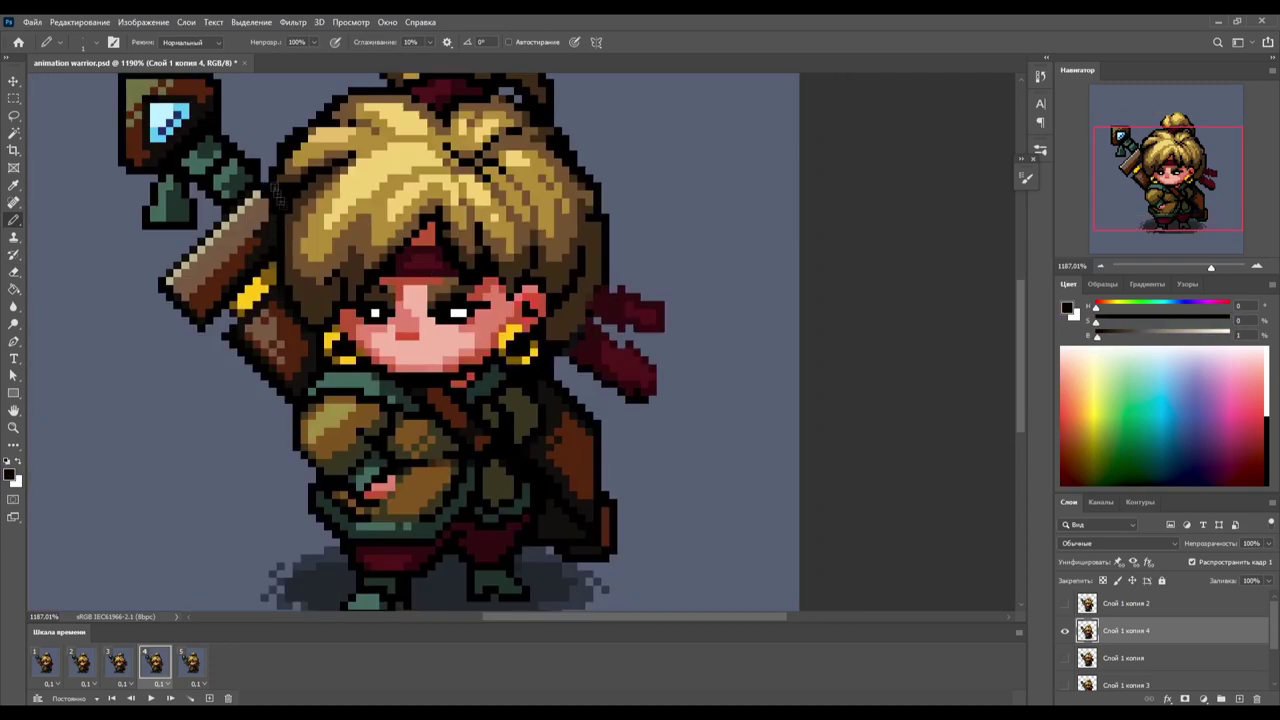
{"action": "left_click_drag", "start_coordinate": [597, 332], "coordinate": [520, 266]}
- Stop playback on frame 4 and repaint the scarf with dark red and near-black pixels
{"action": "key", "text": "space"}
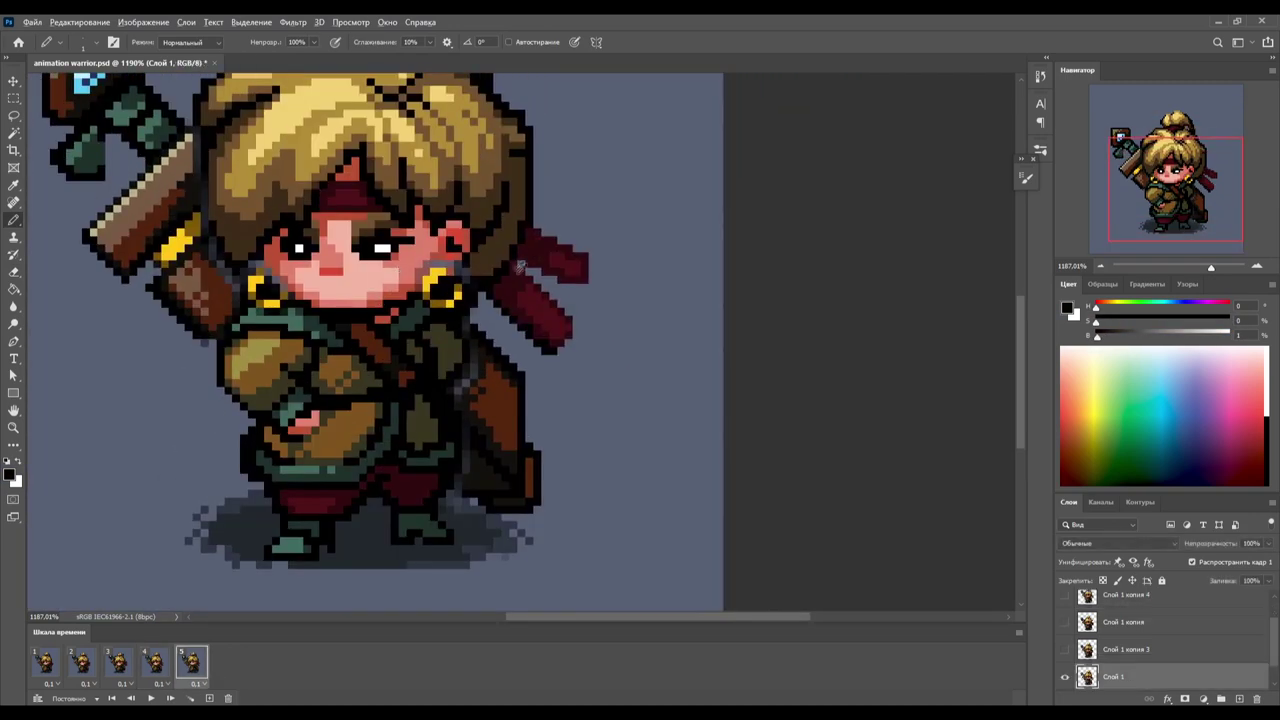
{"action": "key", "text": "space"}
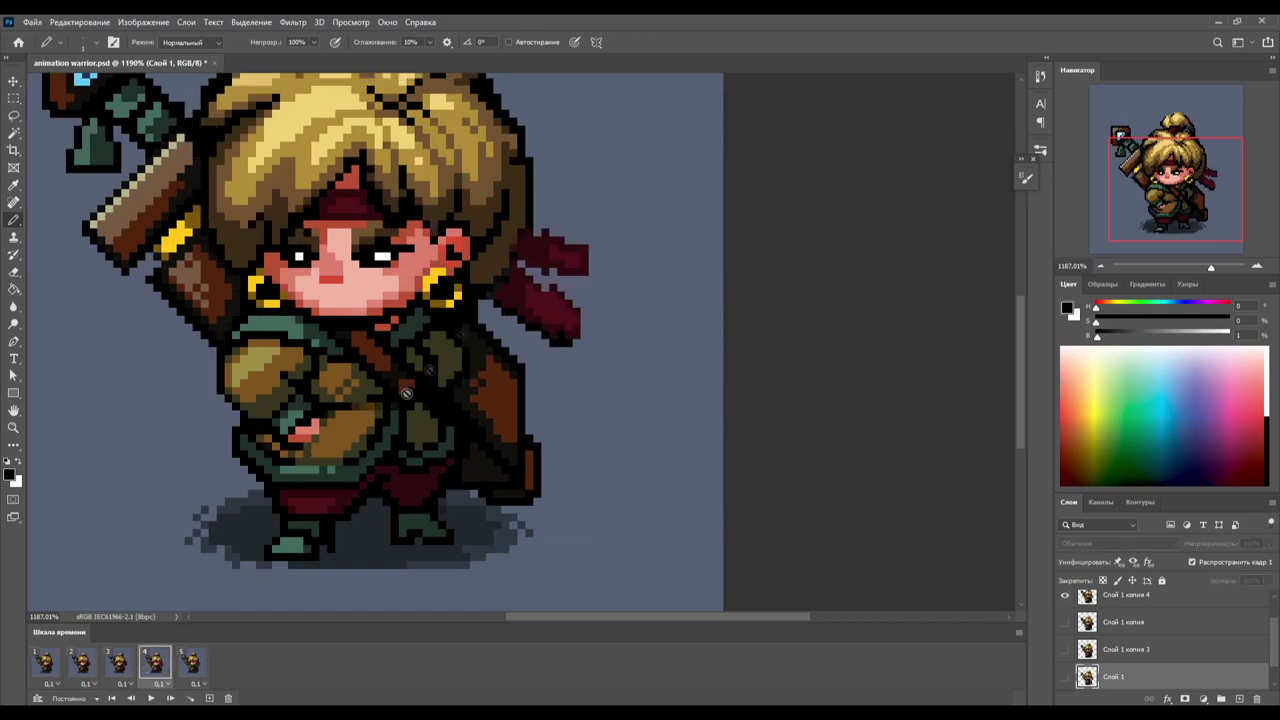
{"action": "key", "text": "space"}
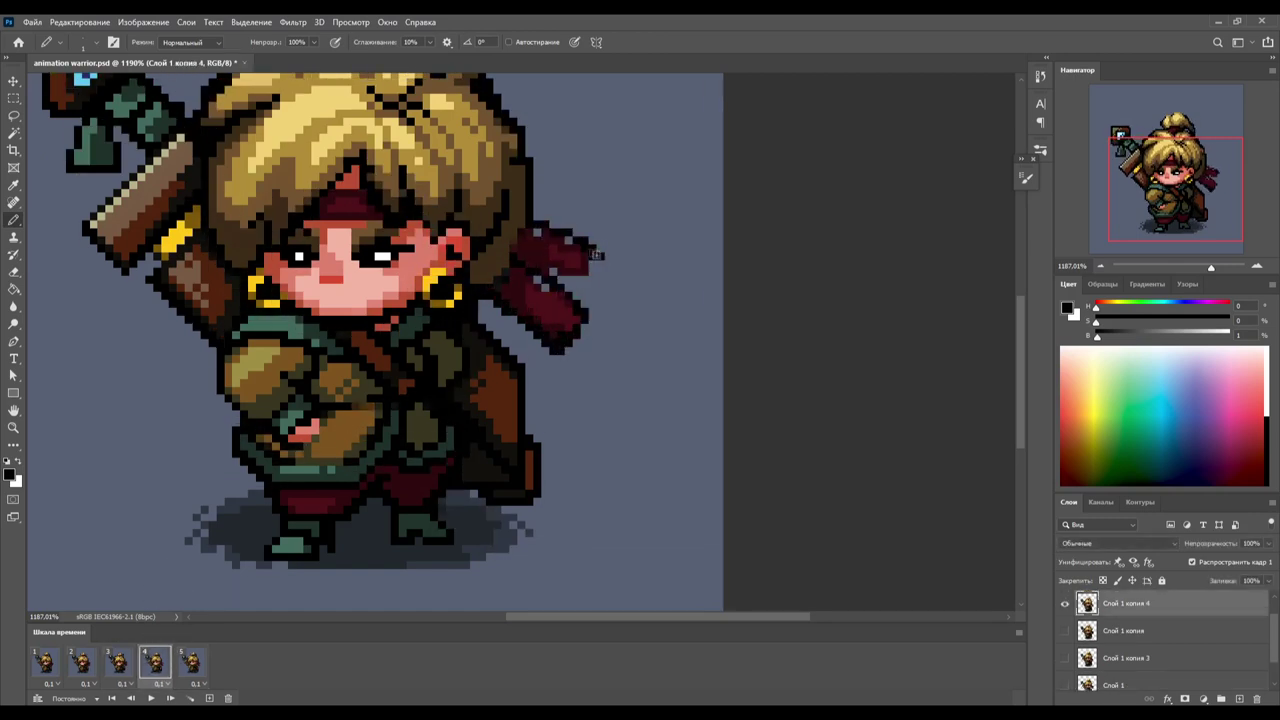
{"action": "left_click", "coordinate": [594, 255], "text": "alt"}
{"action": "left_click", "coordinate": [492, 284], "text": "alt"}
{"action": "key", "text": "e"}
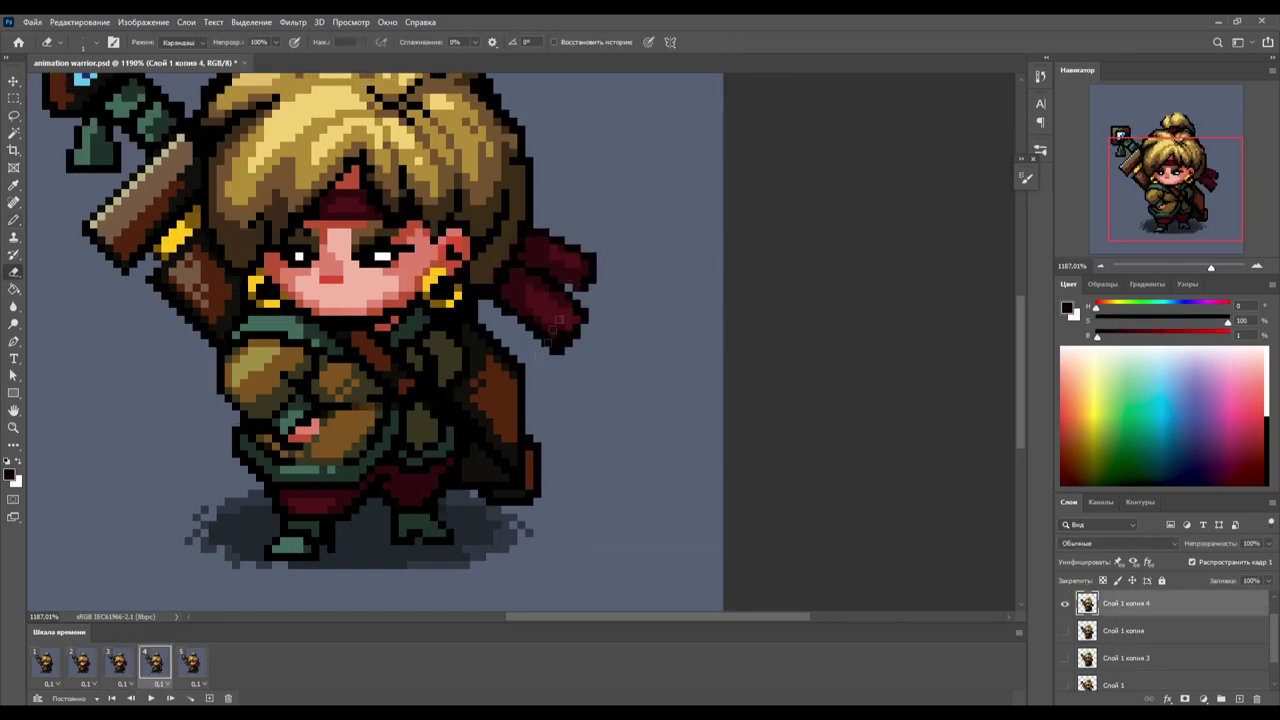
{"action": "key", "text": "b"}
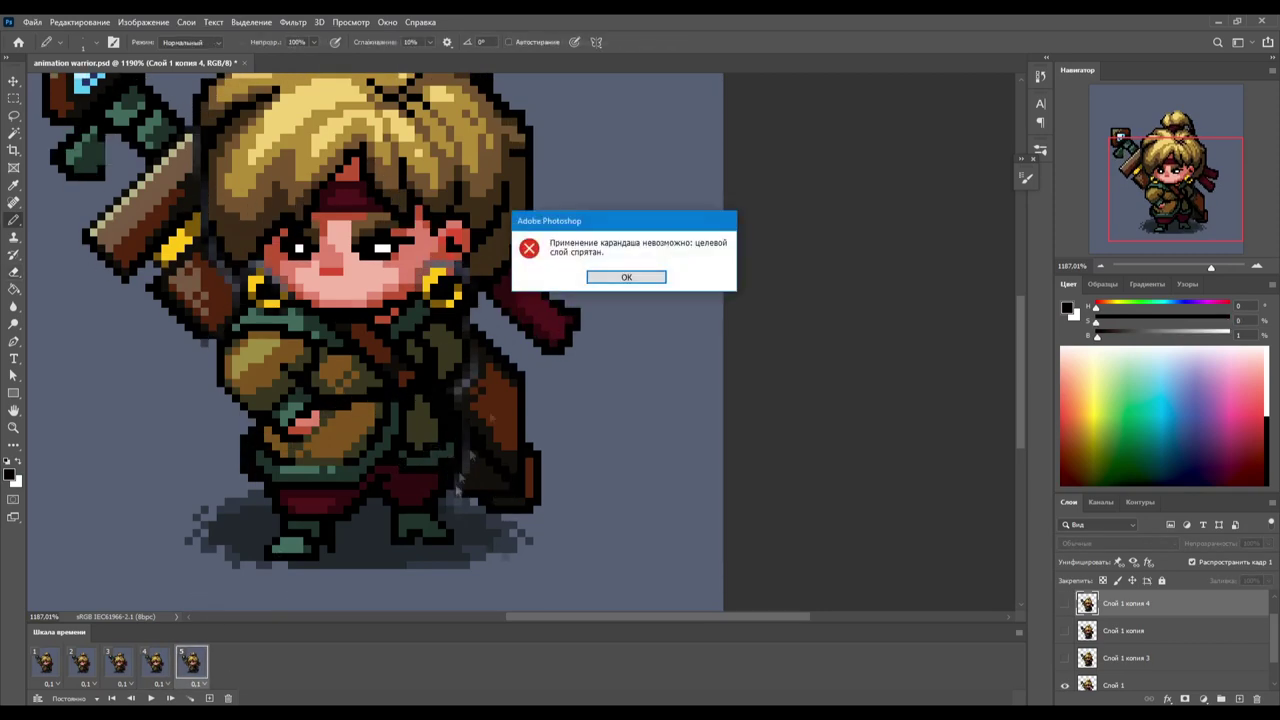
{"action": "key", "text": "Return"}
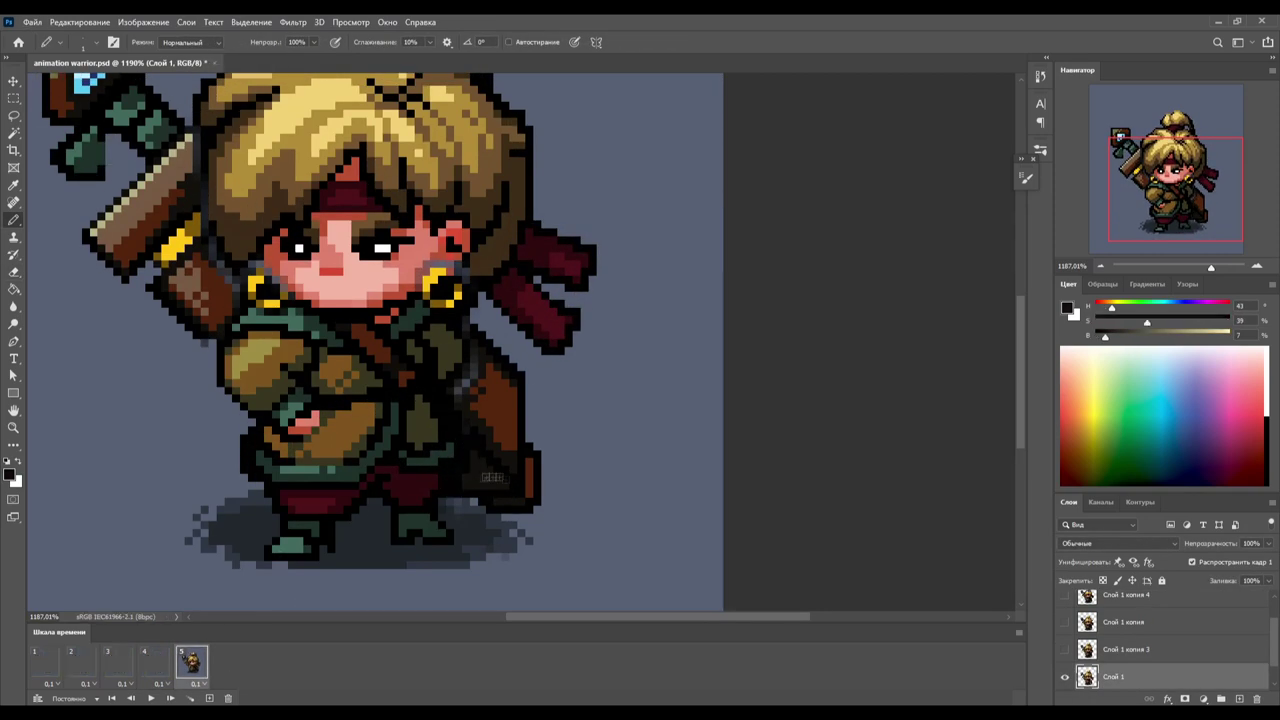
- On frame 5's layer 'Слой 1', repaint dark outline pixels around the upper body
{"action": "left_click", "coordinate": [461, 333], "text": "alt"}
{"action": "left_click_drag", "start_coordinate": [461, 333], "coordinate": [598, 380]}
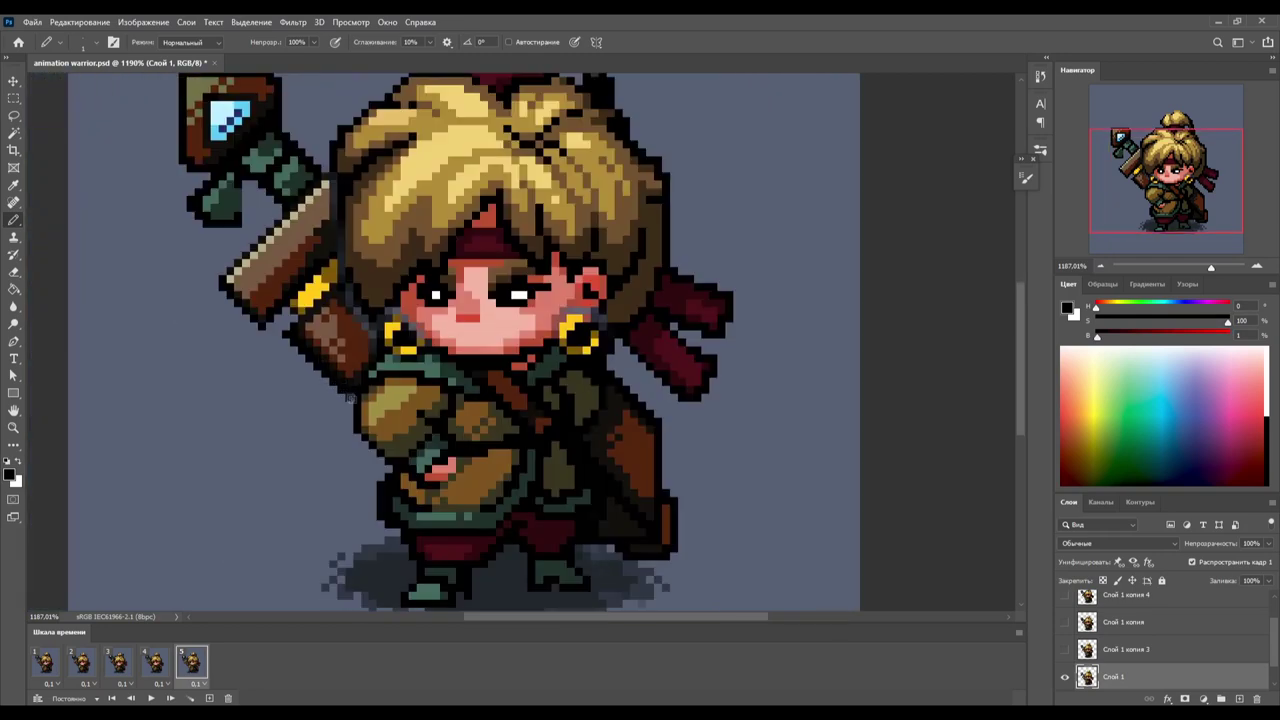
{"action": "left_click", "coordinate": [376, 342], "text": "alt"}
{"action": "scroll", "coordinate": [370, 295], "scroll_direction": "up", "scroll_amount": 2}
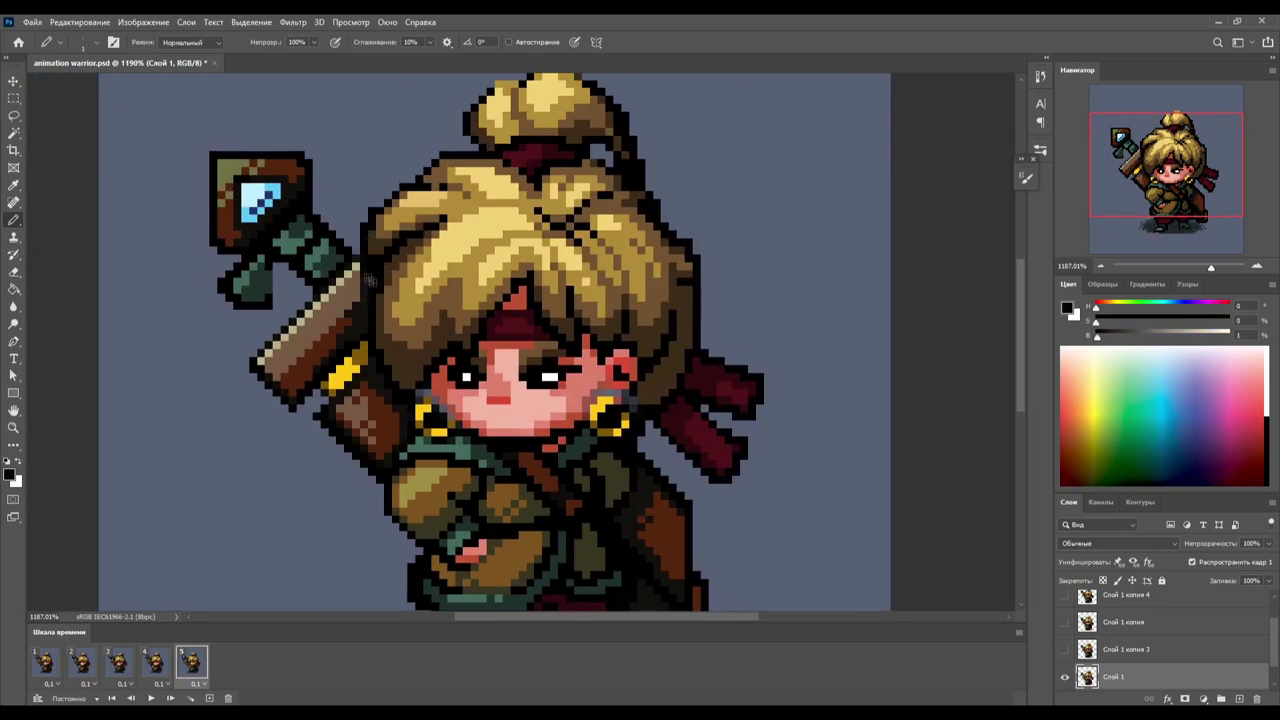
{"action": "scroll", "coordinate": [369, 281], "scroll_direction": "down", "scroll_amount": 1}
{"action": "scroll", "coordinate": [364, 273], "scroll_direction": "down", "scroll_amount": 2}
- Touch up the red scarf and black outline on frame 5, then play the loop
{"action": "left_click", "coordinate": [560, 266], "text": "alt"}
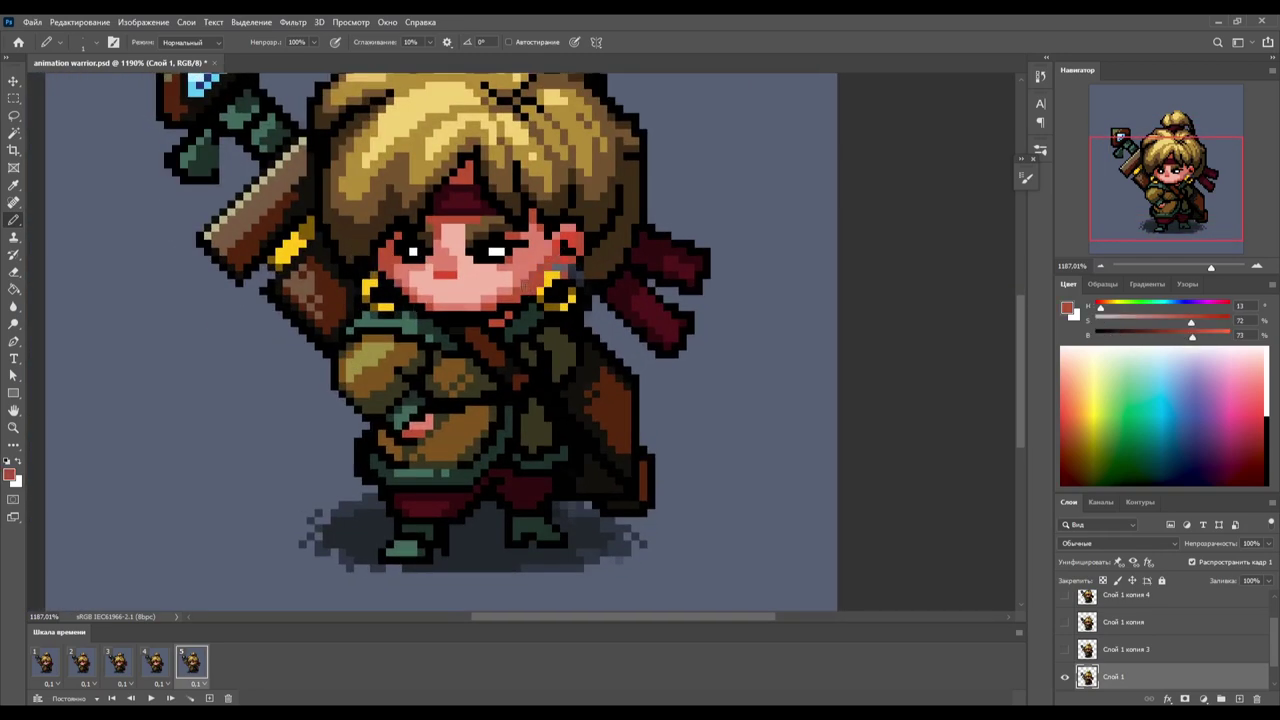
{"action": "left_click", "coordinate": [590, 241], "text": "alt"}
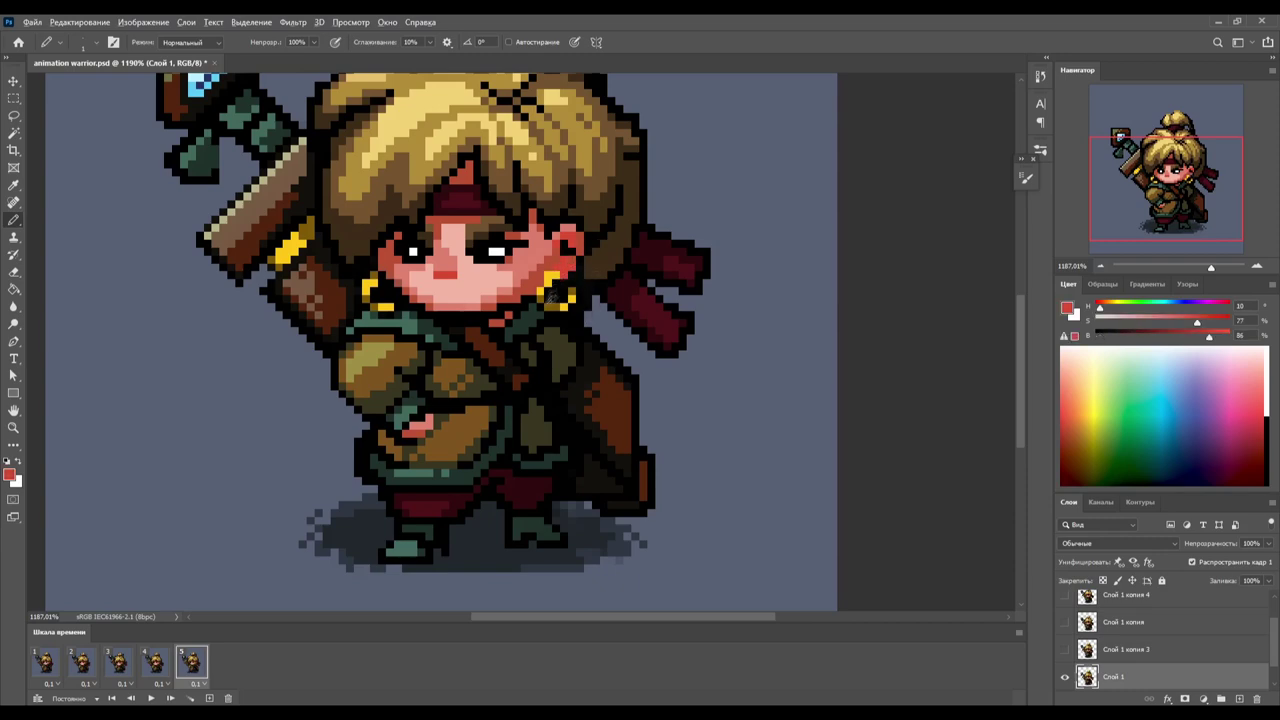
{"action": "left_click", "coordinate": [549, 296], "text": "alt"}
{"action": "scroll", "coordinate": [520, 400], "scroll_direction": "up", "scroll_amount": 1}
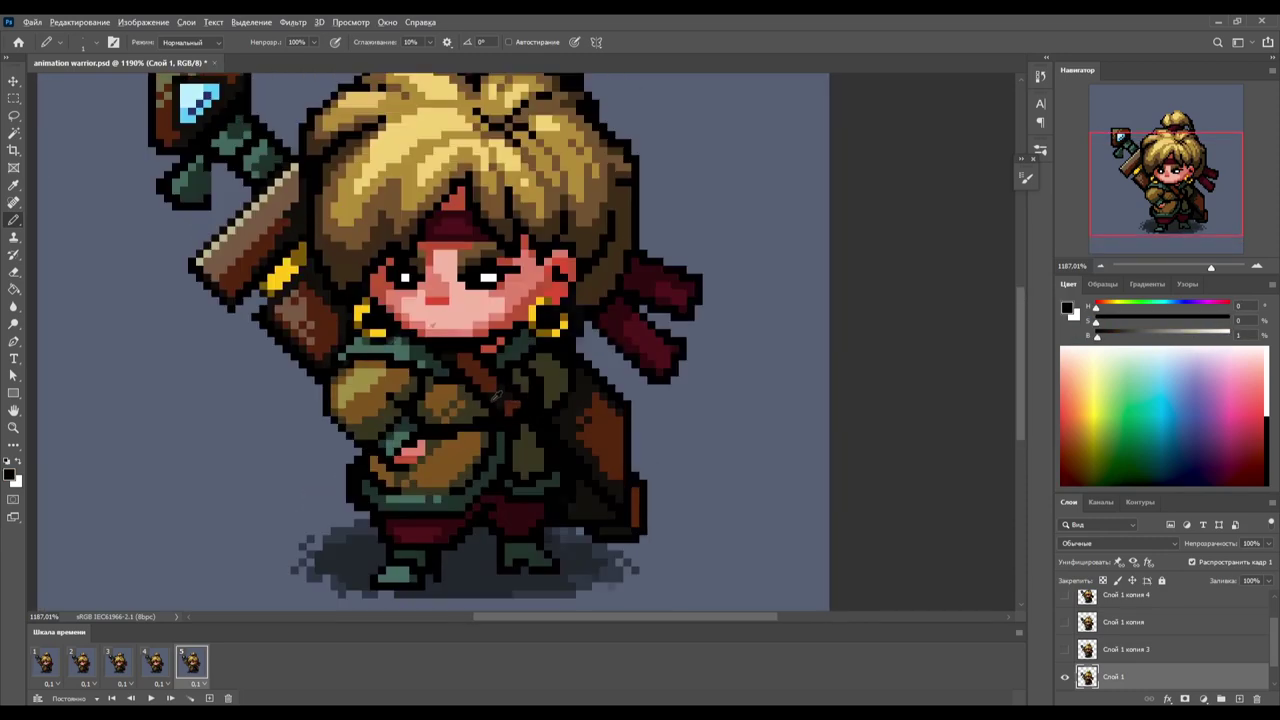
{"action": "scroll", "coordinate": [637, 418], "scroll_direction": "down", "scroll_amount": 2}
{"action": "scroll", "coordinate": [637, 418], "scroll_direction": "down", "scroll_amount": 2}
{"action": "scroll", "coordinate": [637, 418], "scroll_direction": "down", "scroll_amount": 1}
{"action": "key", "text": "space"}
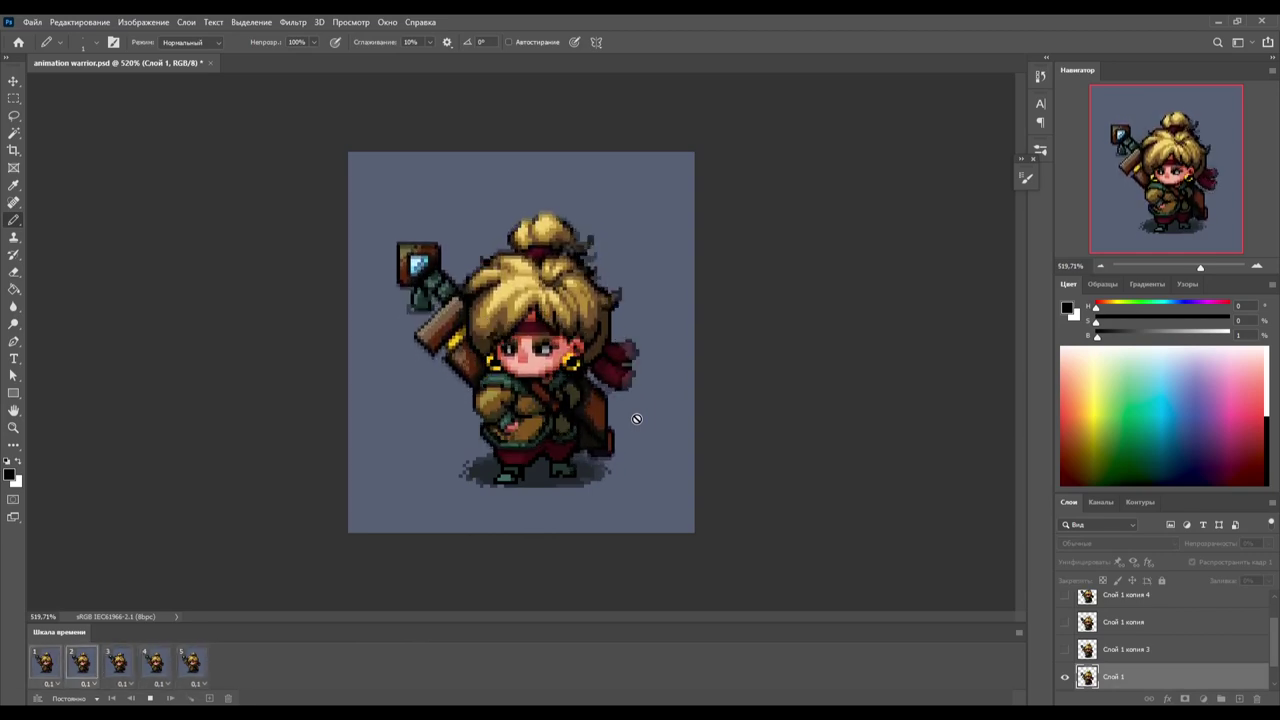
- Zoom to 100% and back to about 246%, erase the scarf's right tip on frame 5, and replay
{"action": "left_click_drag", "start_coordinate": [1200, 266], "coordinate": [1180, 268]}
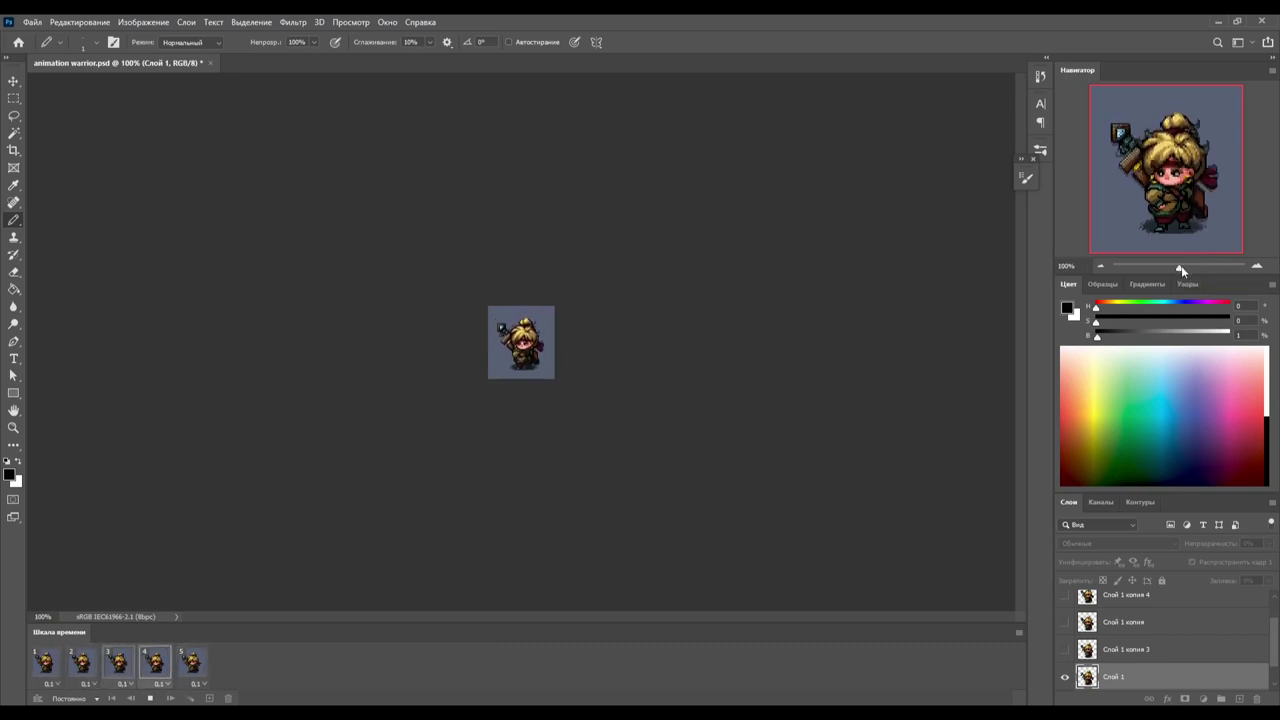
{"action": "left_click_drag", "start_coordinate": [1181, 270], "coordinate": [1191, 267]}
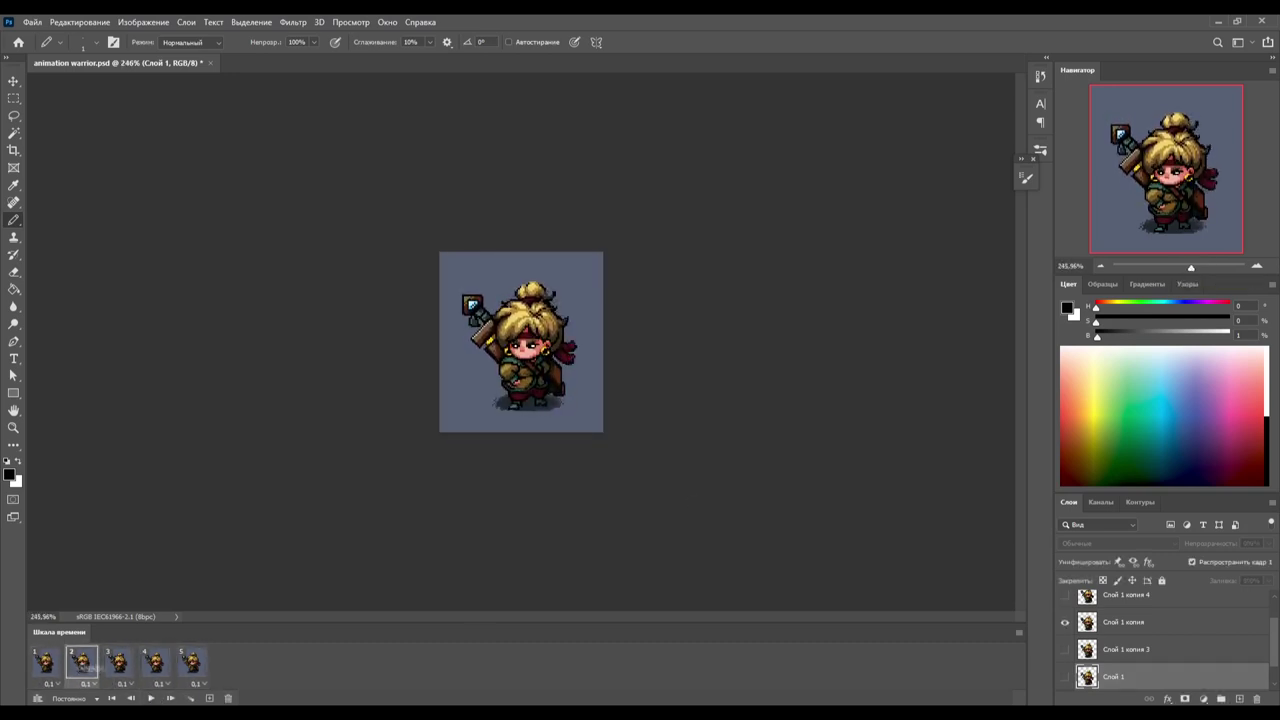
{"action": "left_click_drag", "start_coordinate": [543, 340], "coordinate": [658, 362]}
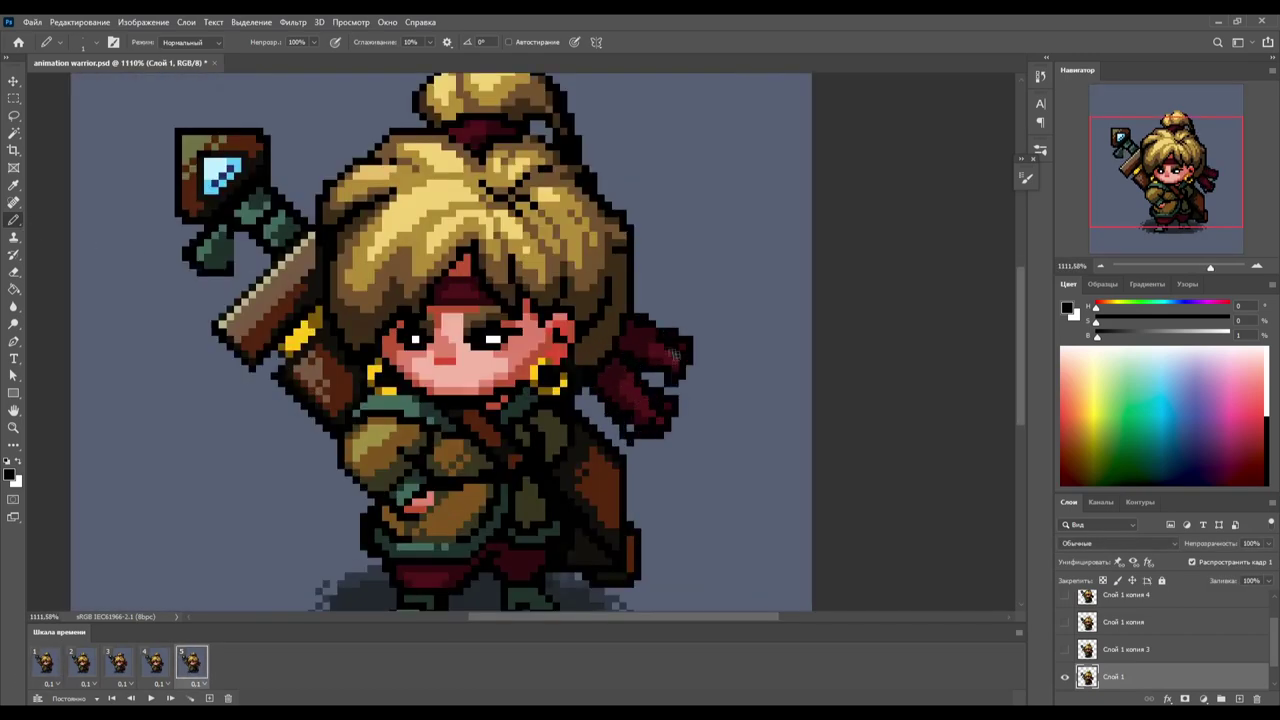
{"action": "left_click", "coordinate": [648, 374], "text": "alt"}
{"action": "key", "text": "e"}
{"action": "left_click_drag", "start_coordinate": [688, 338], "coordinate": [672, 396]}
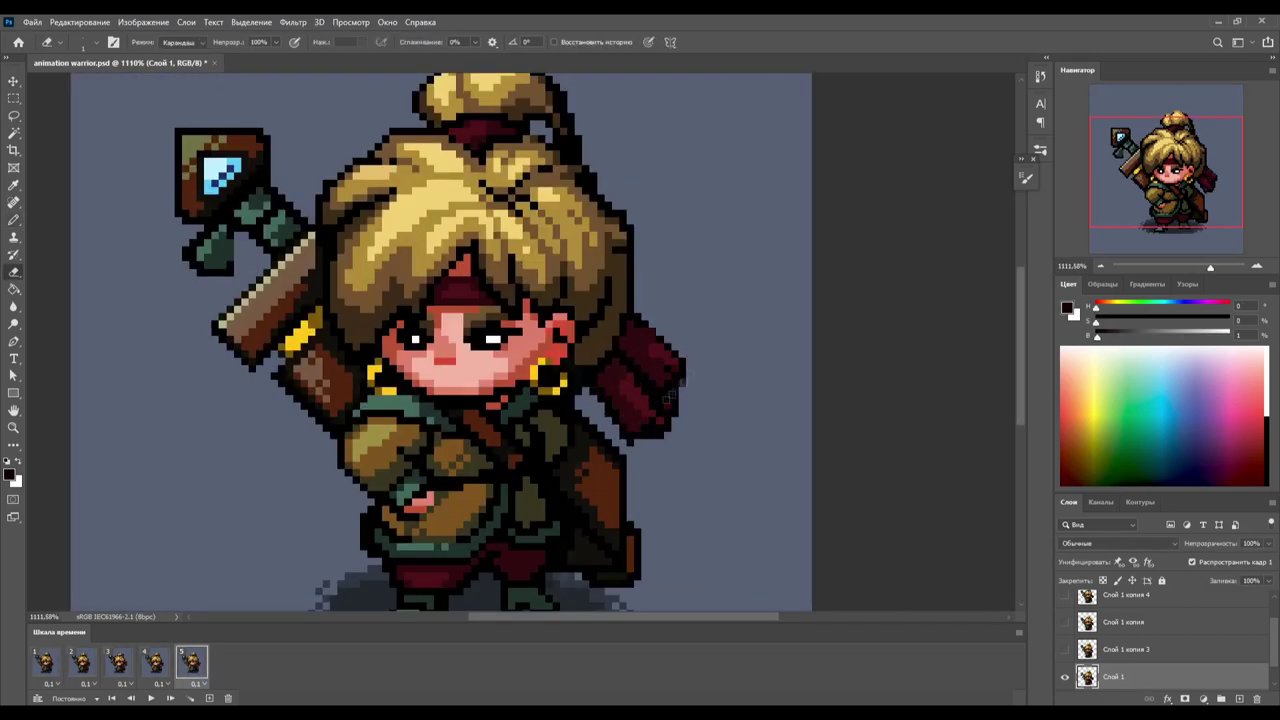
{"action": "key", "text": "b"}
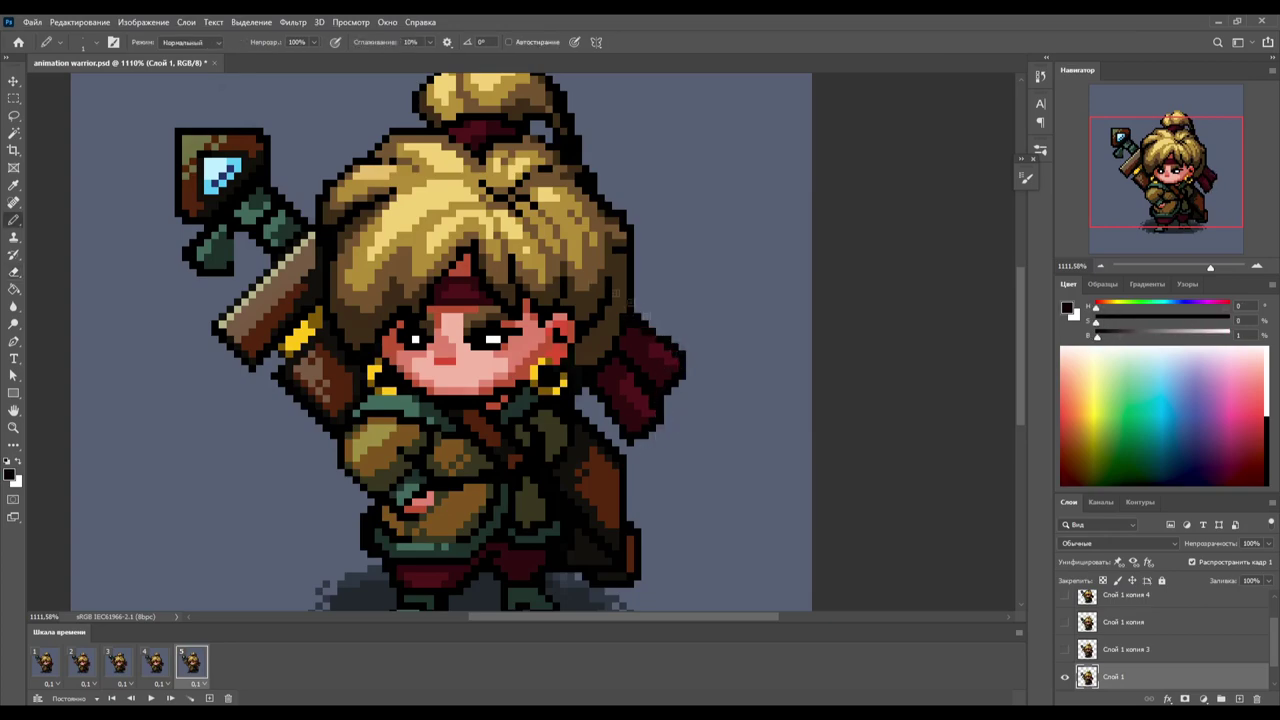
{"action": "key", "text": "space"}
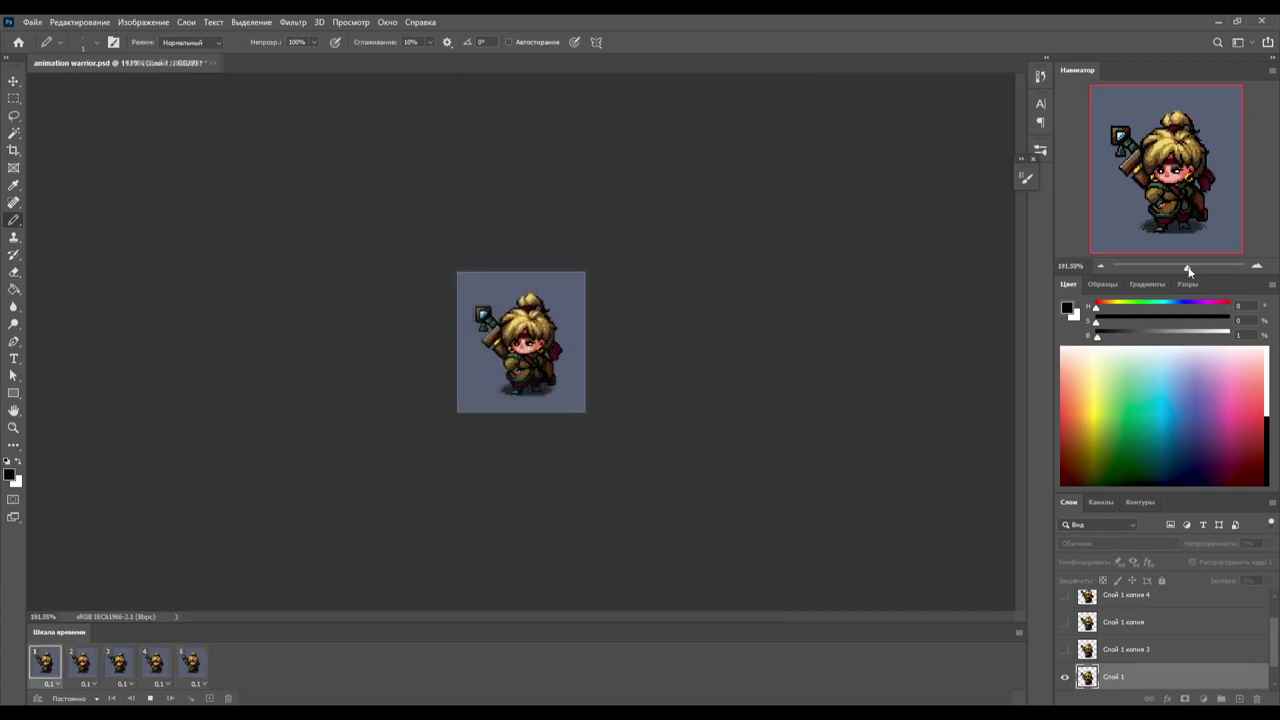
{"action": "mouse_move", "coordinate": [1210, 267]}
{"action": "left_mouse_down"}
{"action": "mouse_move", "coordinate": [1166, 266]}
{"action": "mouse_move", "coordinate": [1205, 268]}
{"action": "left_mouse_up"}
- Touch up hair pixels on frame 3 with Pencil and Eraser, then play the animation
{"action": "key", "text": "space"}
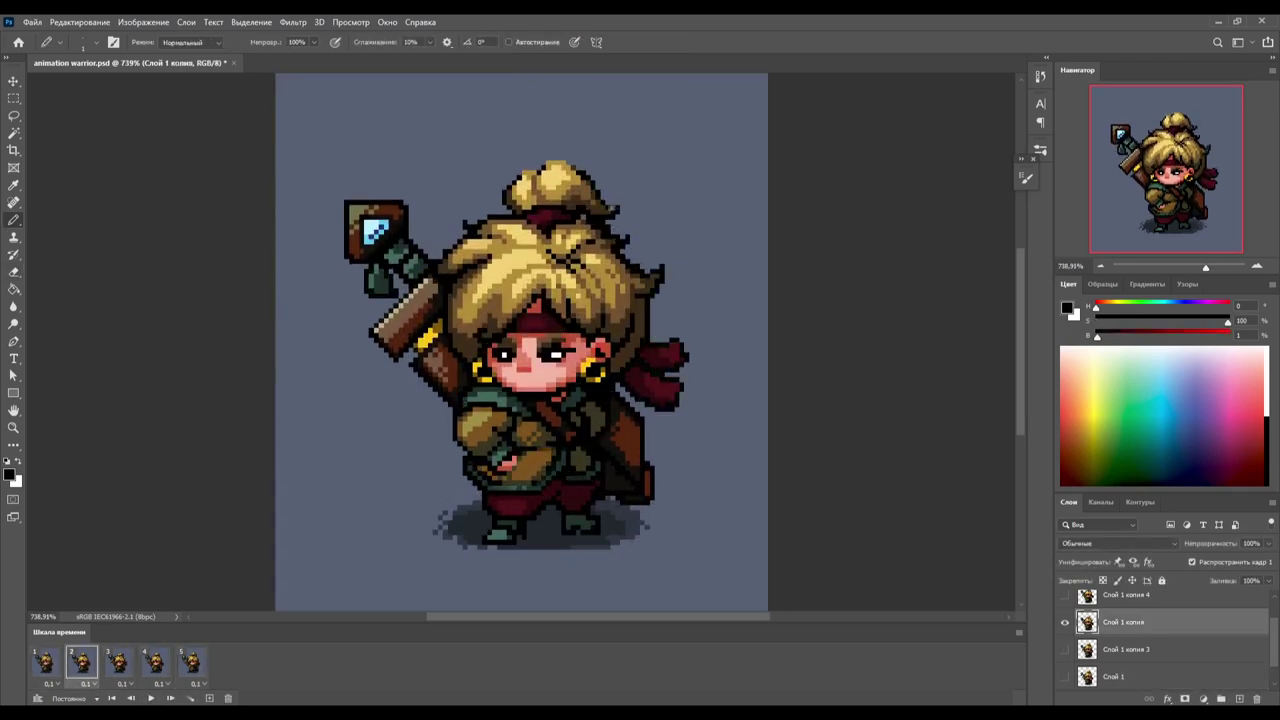
{"action": "key", "text": "e"}
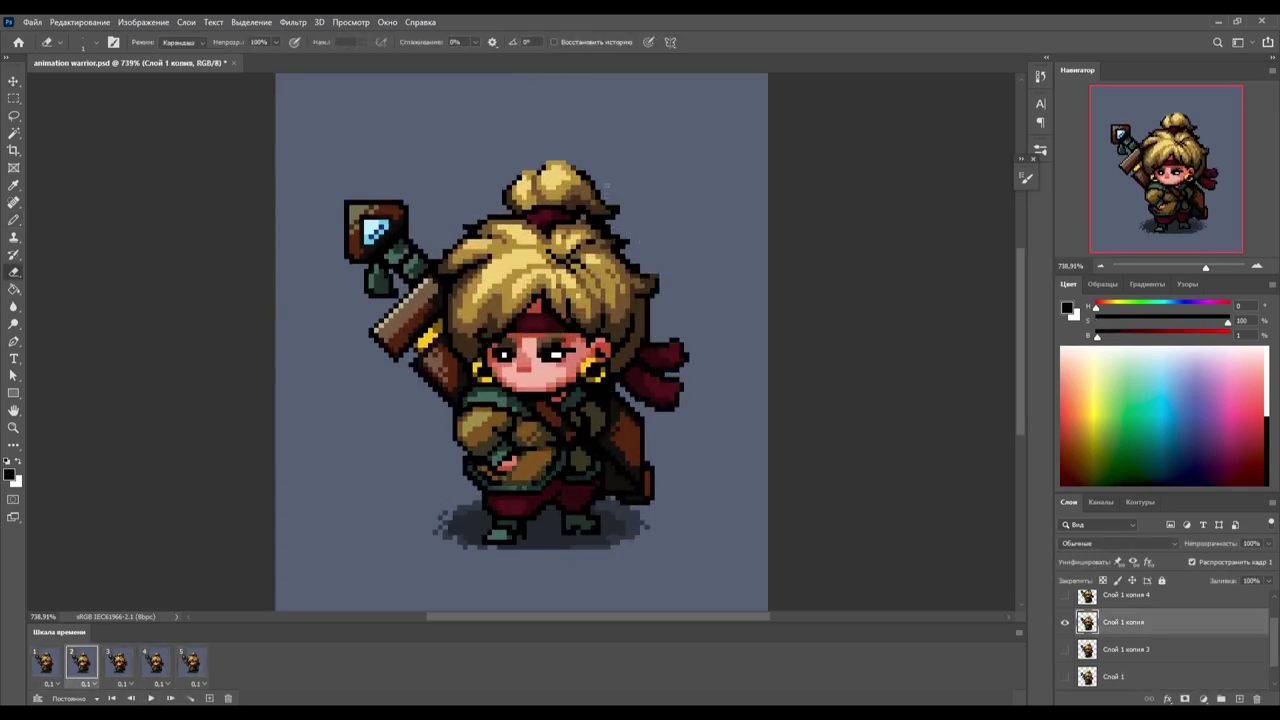
{"action": "key", "text": "b"}
{"action": "key", "text": "space"}
{"action": "key", "text": "e"}
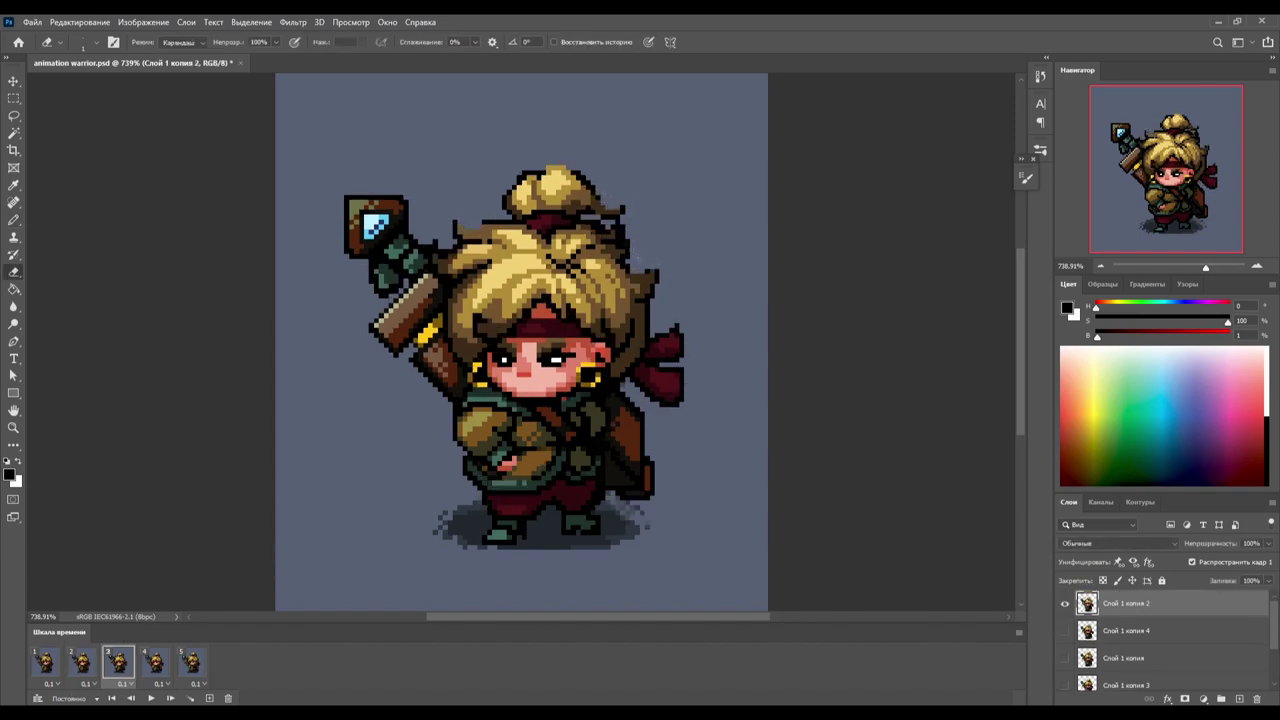
{"action": "key", "text": "b"}
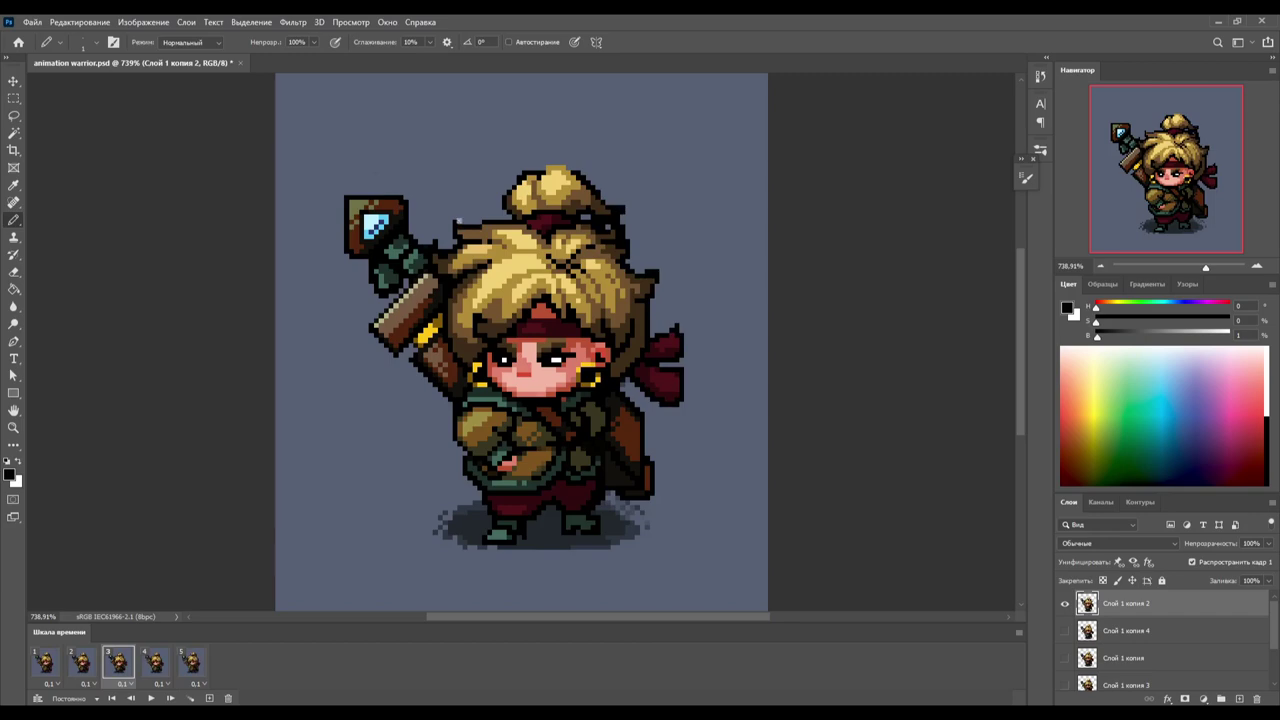
{"action": "key", "text": "space"}
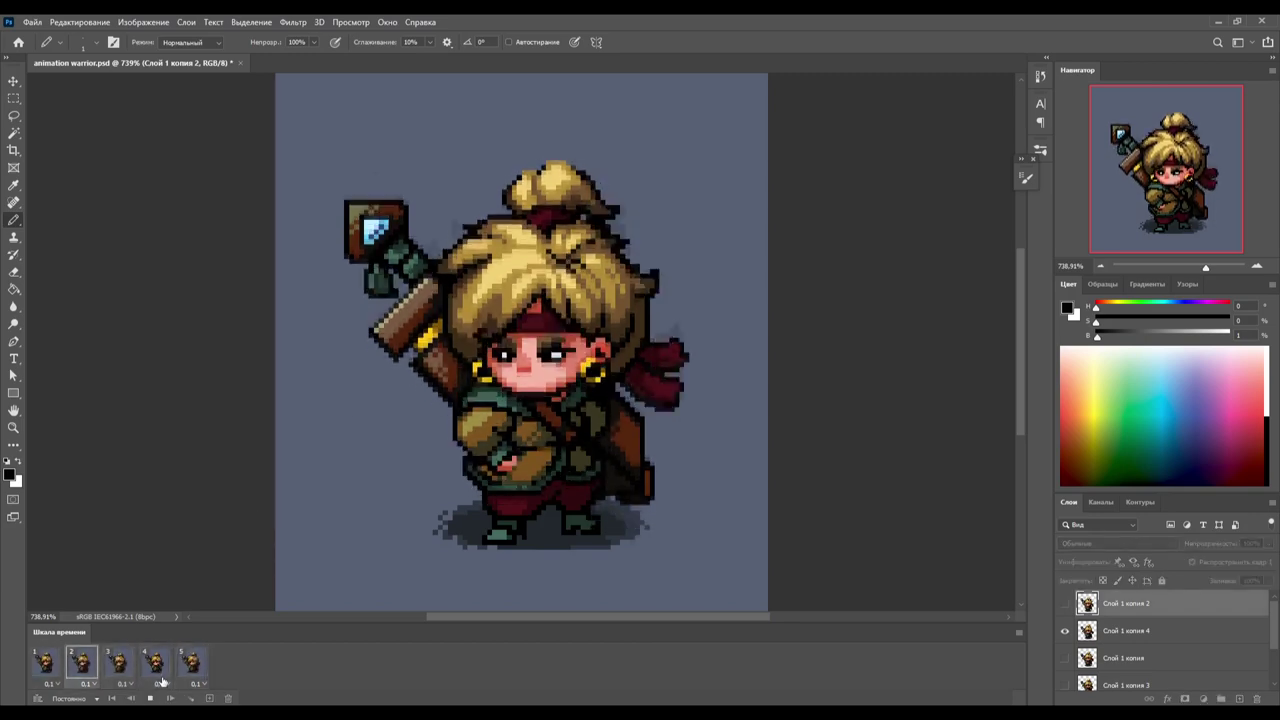
- Zoom out and partway back in, select the Lasso, and play/stop the loop until it rests on frame 3
{"action": "left_click_drag", "start_coordinate": [1205, 267], "coordinate": [1189, 267]}
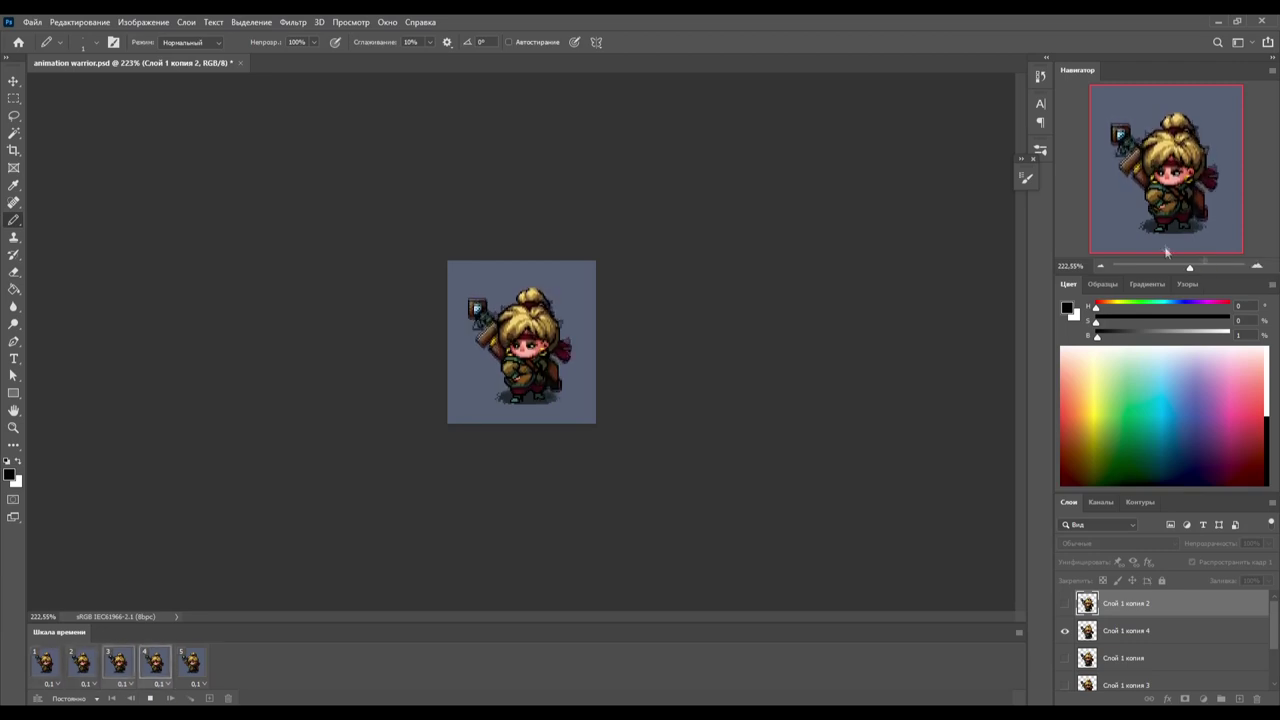
{"action": "left_click_drag", "start_coordinate": [1189, 267], "coordinate": [1197, 267]}
{"action": "key", "text": "space"}
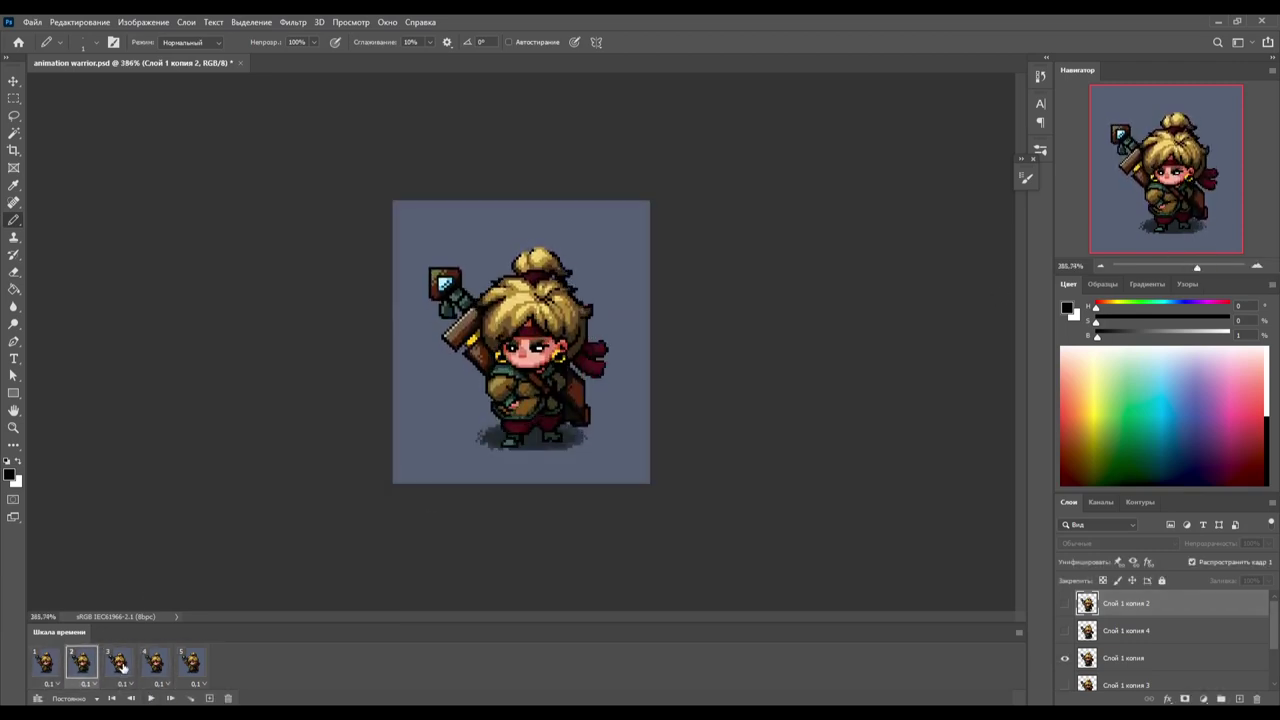
{"action": "key", "text": "l"}
{"action": "key", "text": "space"}
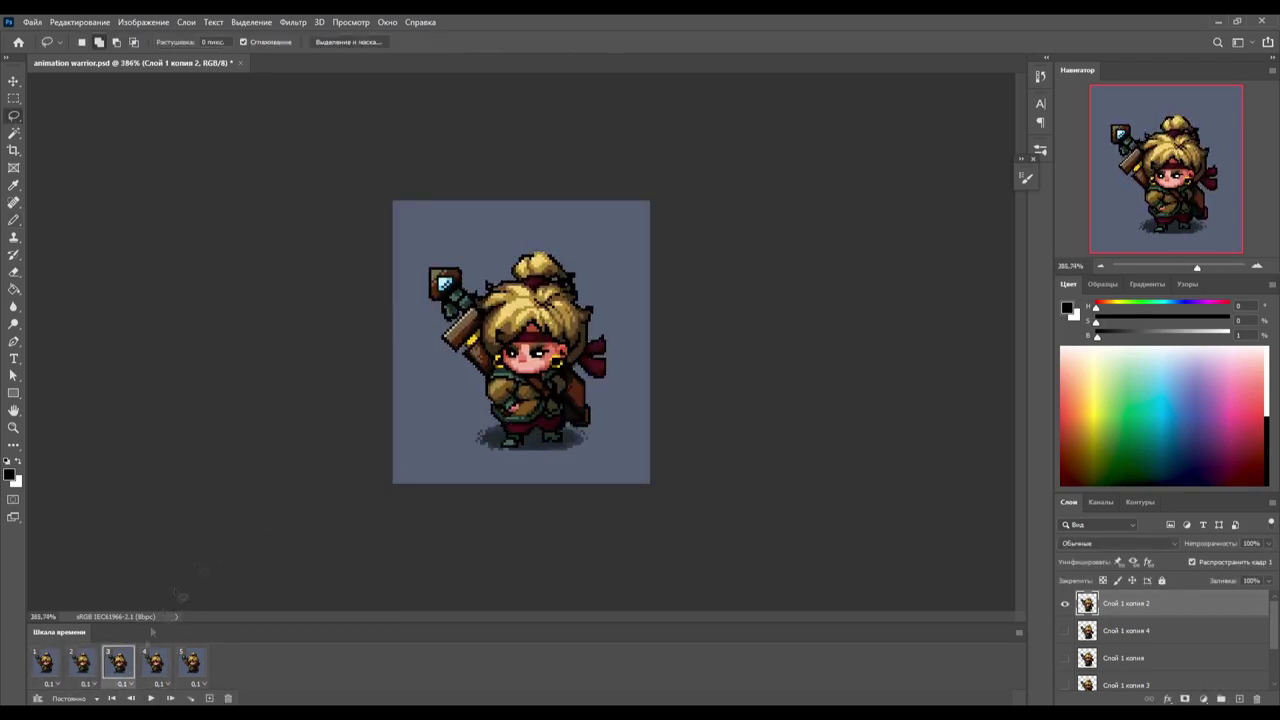
{"action": "left_click", "coordinate": [120, 677]}
{"action": "key", "text": "space"}
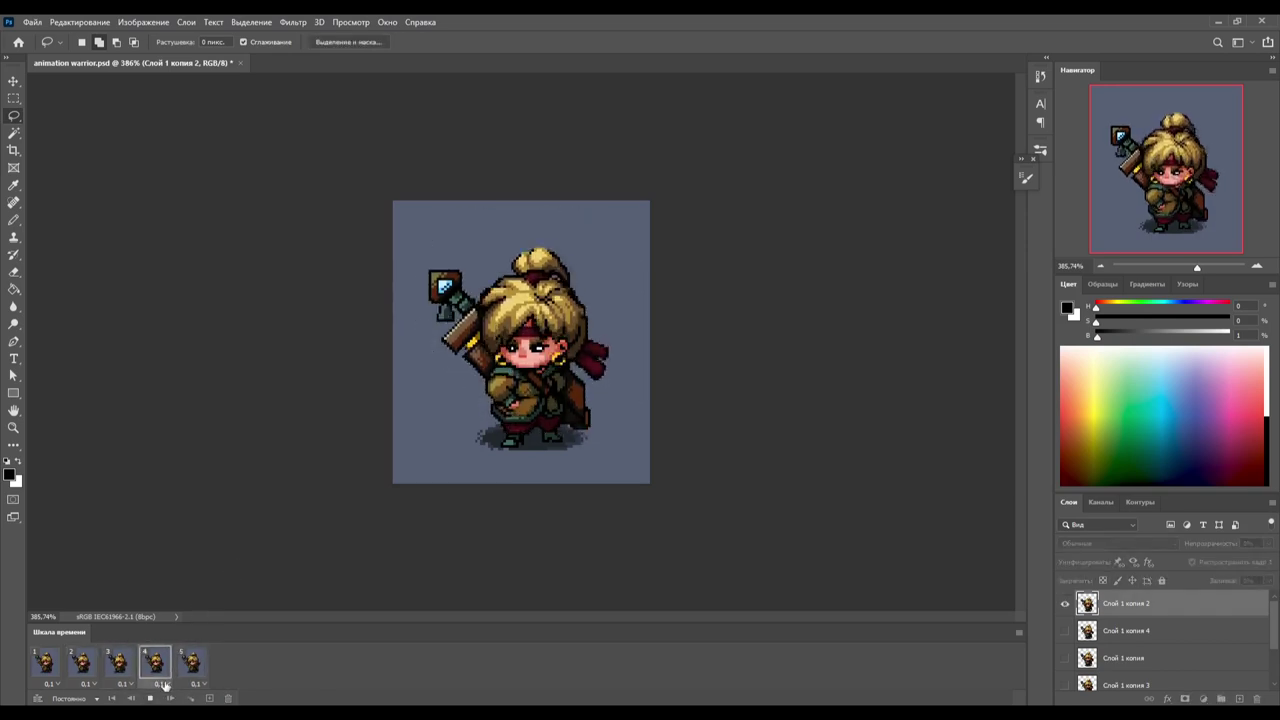
{"action": "key", "text": "space"}
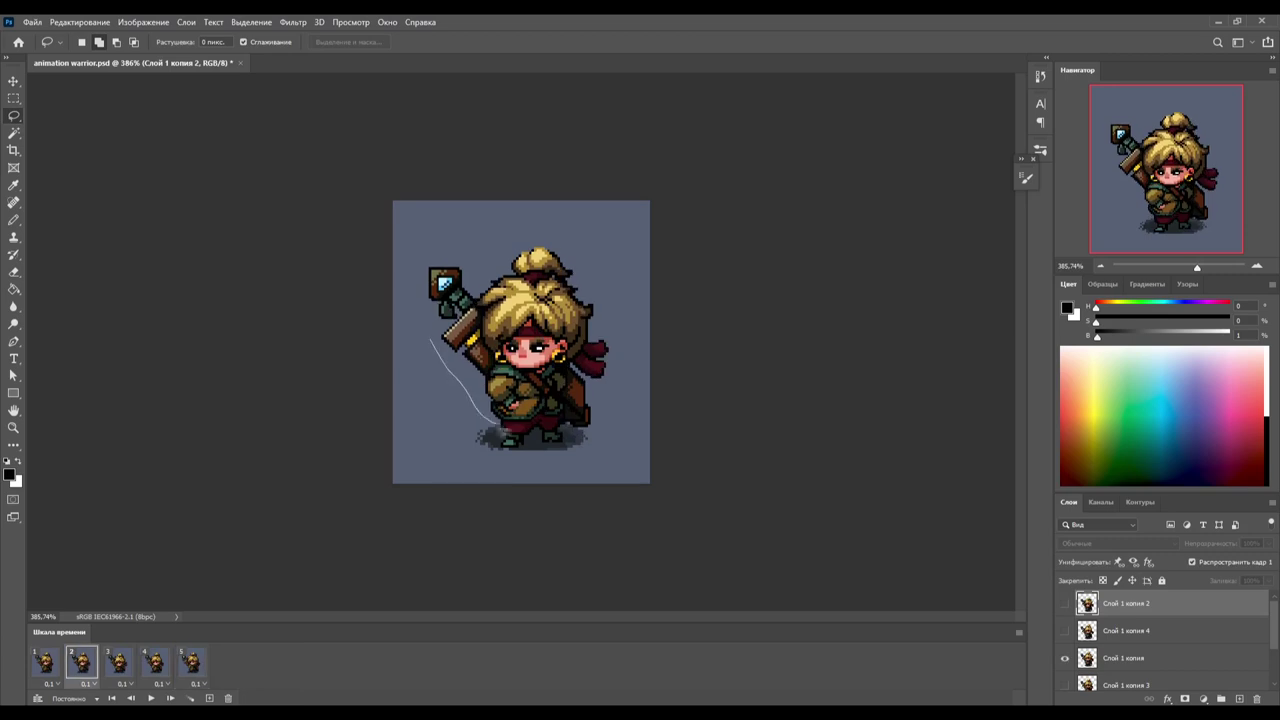
{"action": "key", "text": "space"}
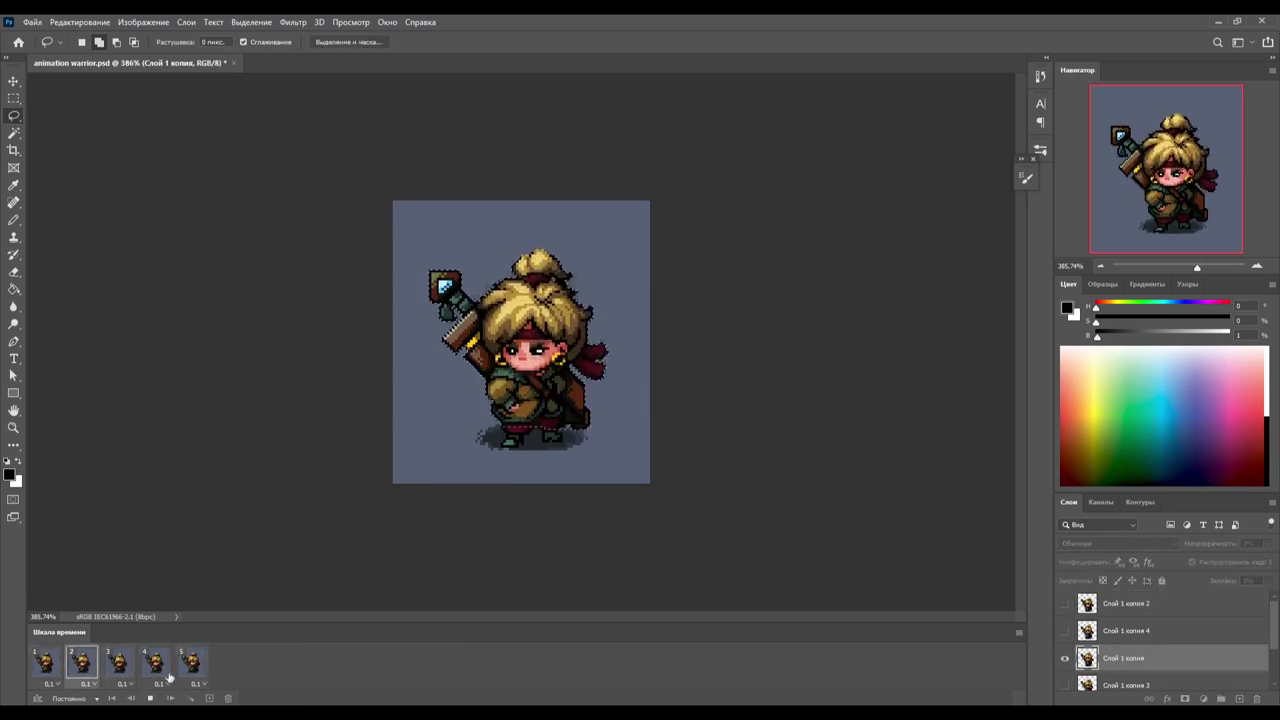
{"action": "key", "text": "space"}
{"action": "key", "text": "space"}
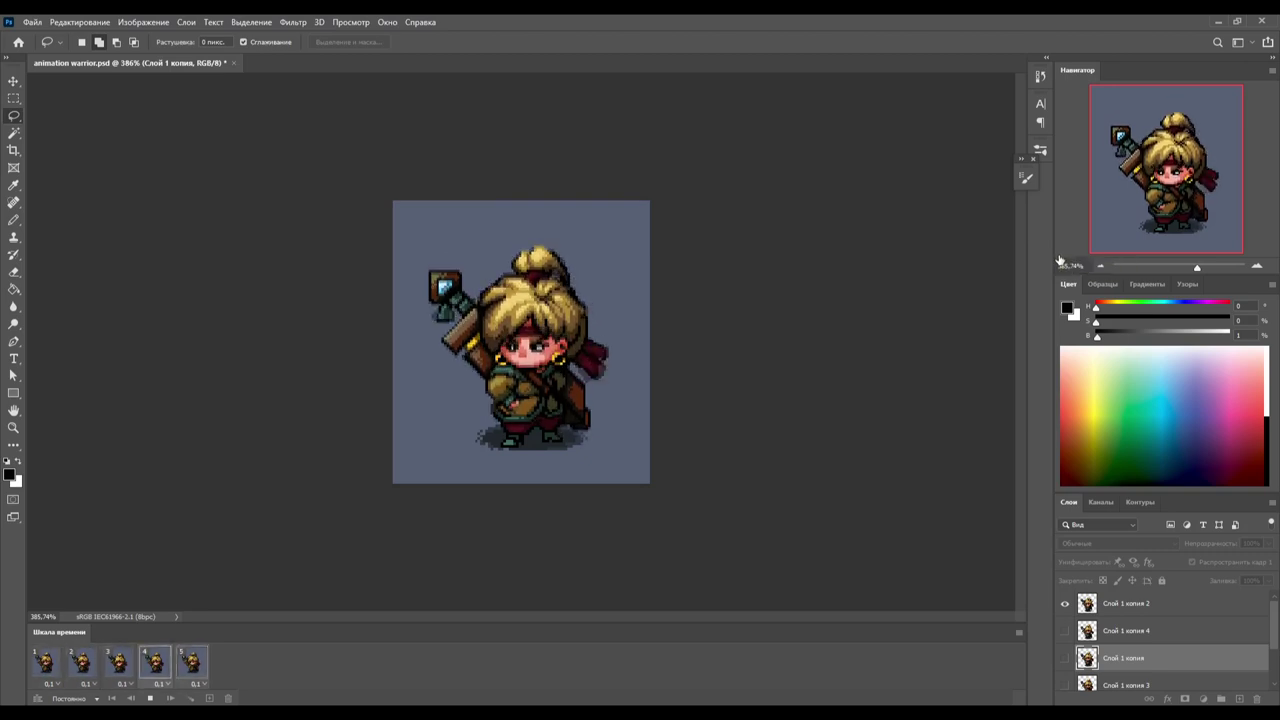
- Review the loop at several Navigator zoom levels, stopping on frame 3 with the Pencil active
{"action": "left_click", "coordinate": [120, 664]}
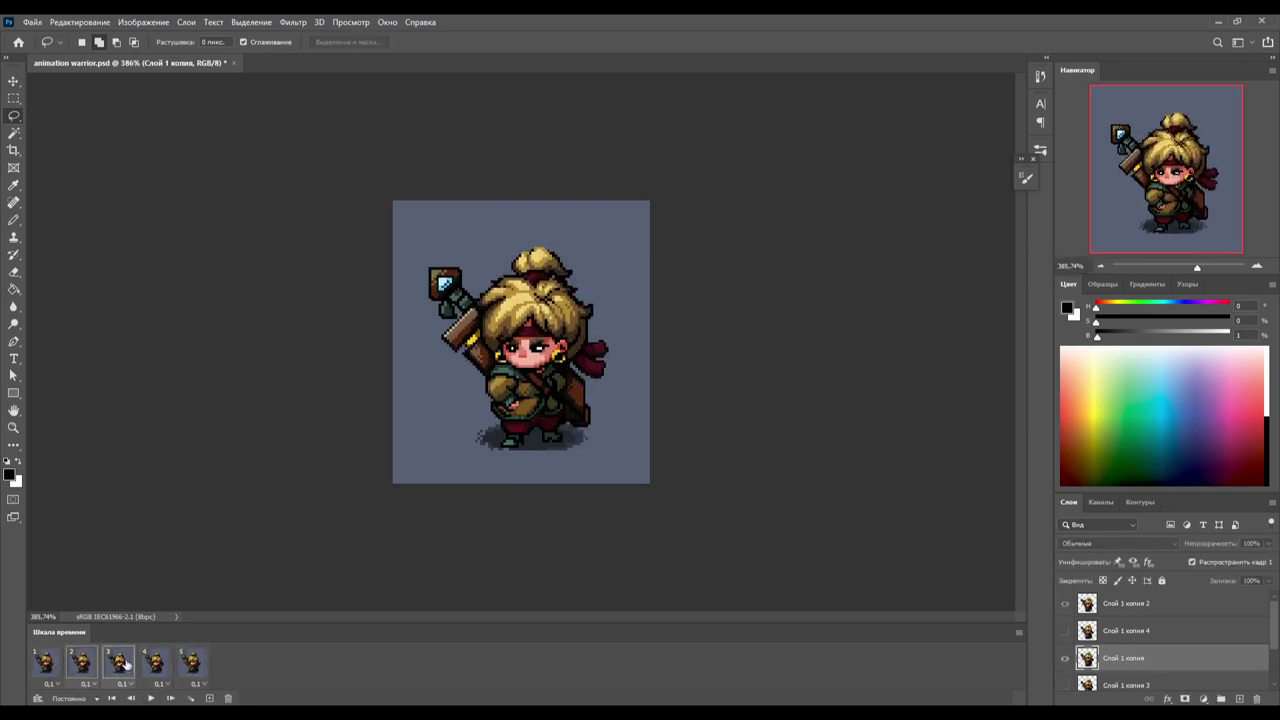
{"action": "left_click_drag", "start_coordinate": [1197, 266], "coordinate": [1205, 266]}
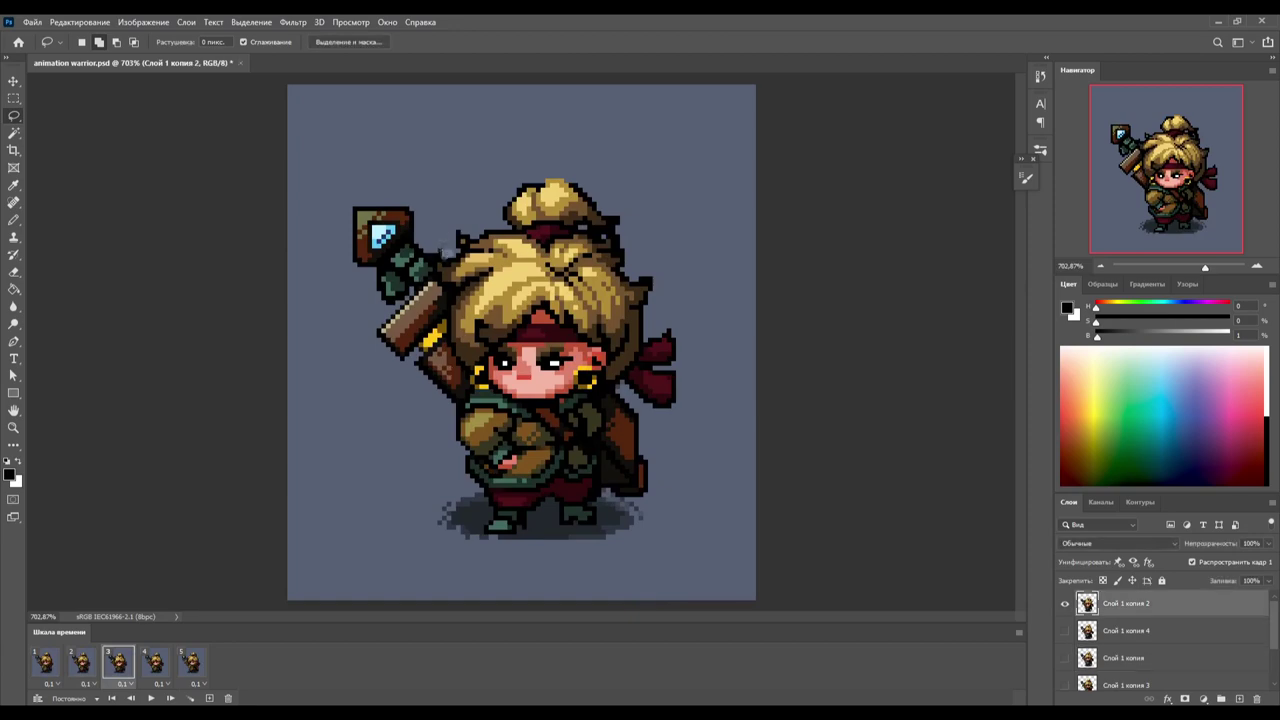
{"action": "key", "text": "space"}
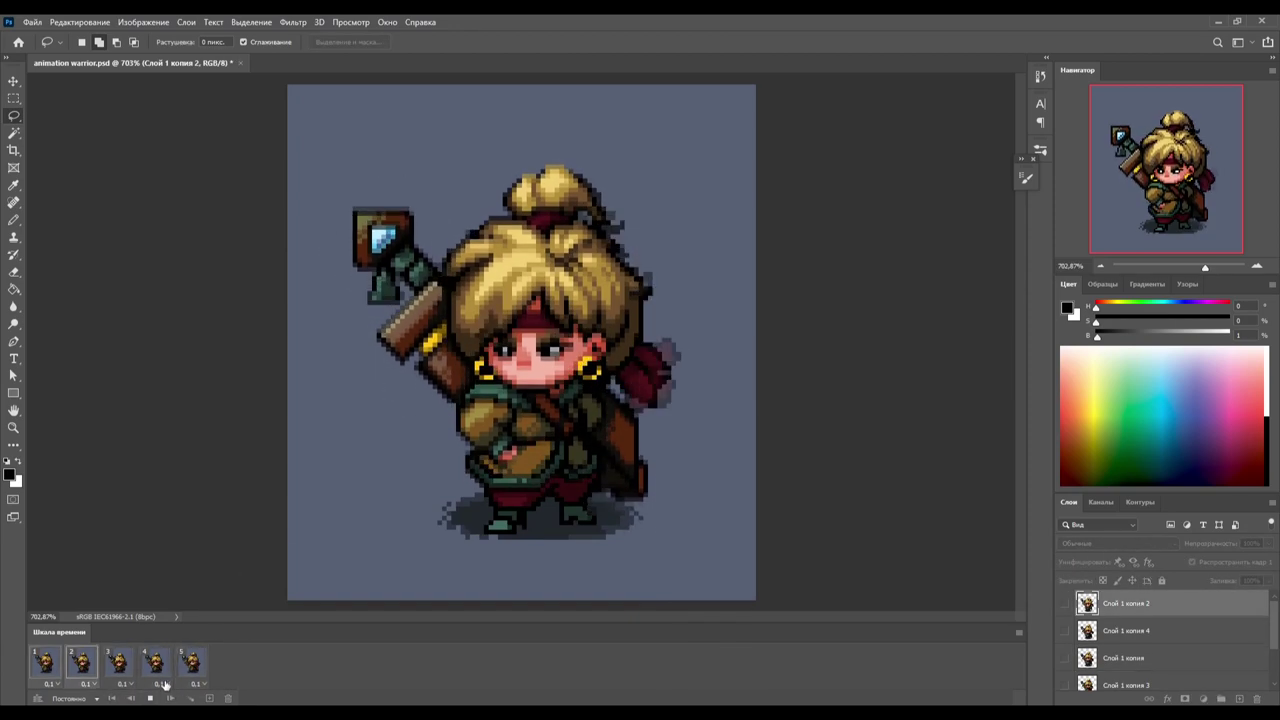
{"action": "left_click_drag", "start_coordinate": [1205, 266], "coordinate": [1186, 266]}
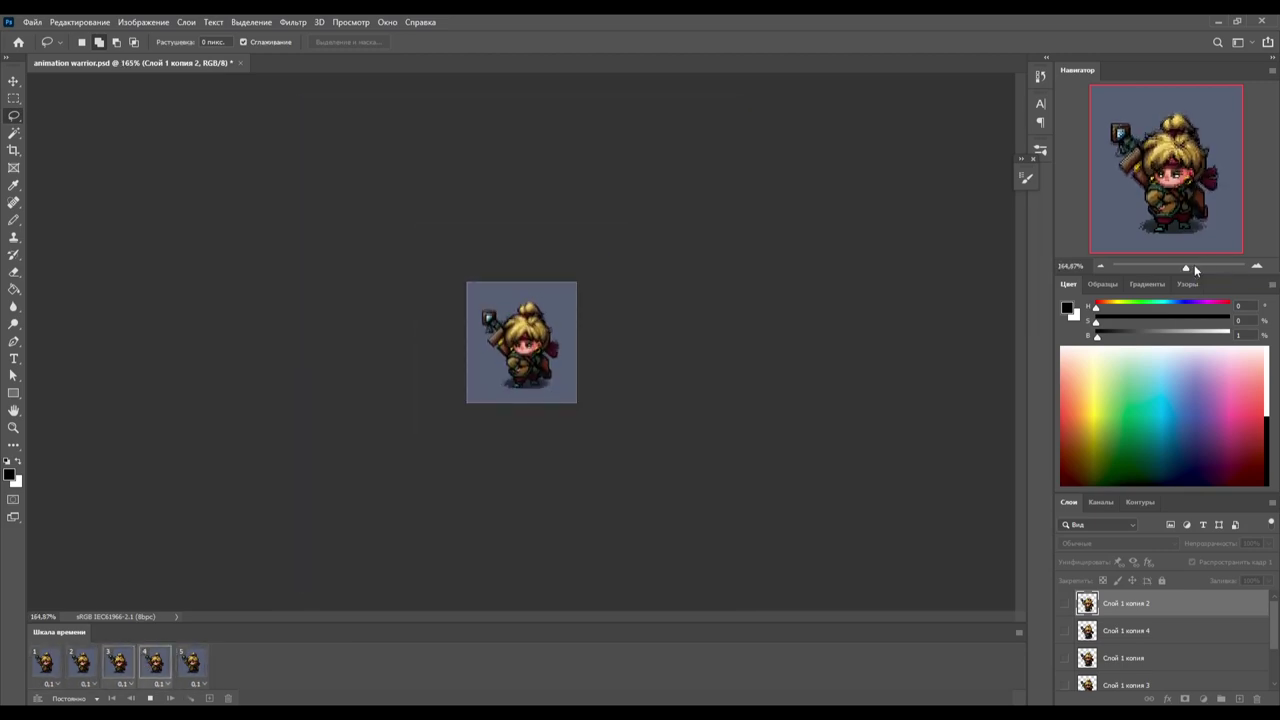
{"action": "left_click_drag", "start_coordinate": [1188, 266], "coordinate": [1206, 266]}
{"action": "key", "text": "space"}
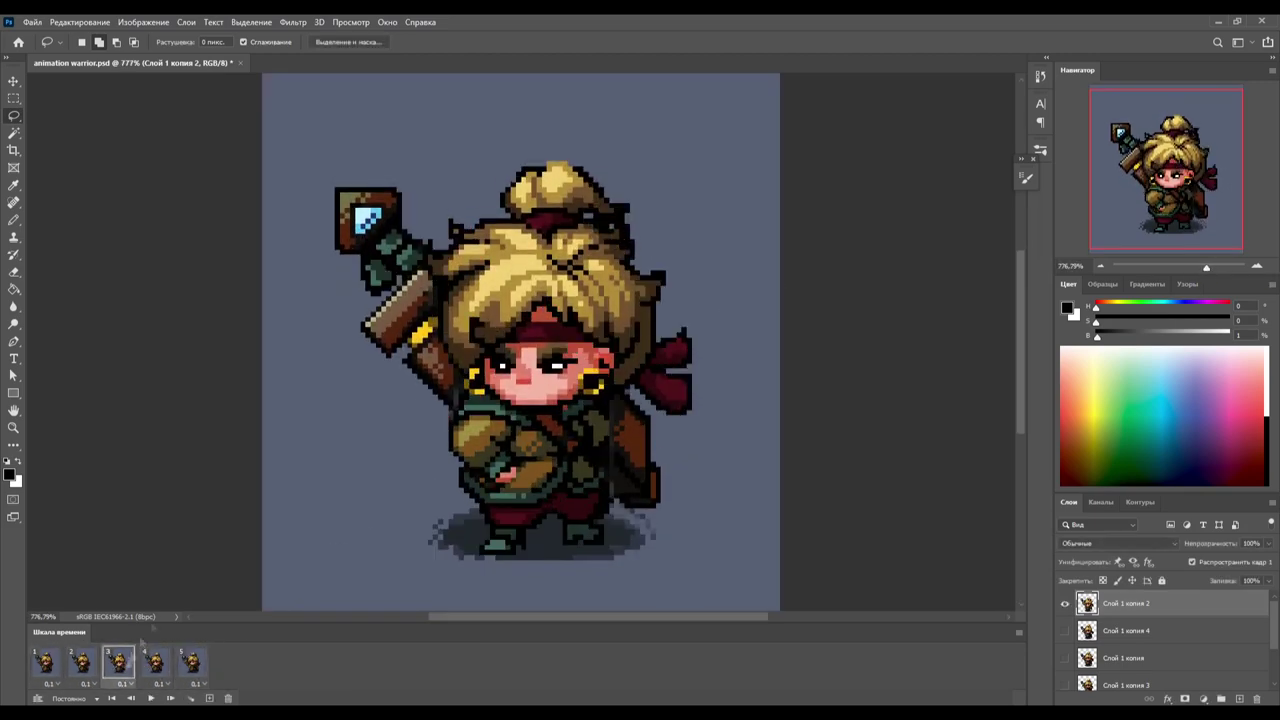
{"action": "key", "text": "b"}
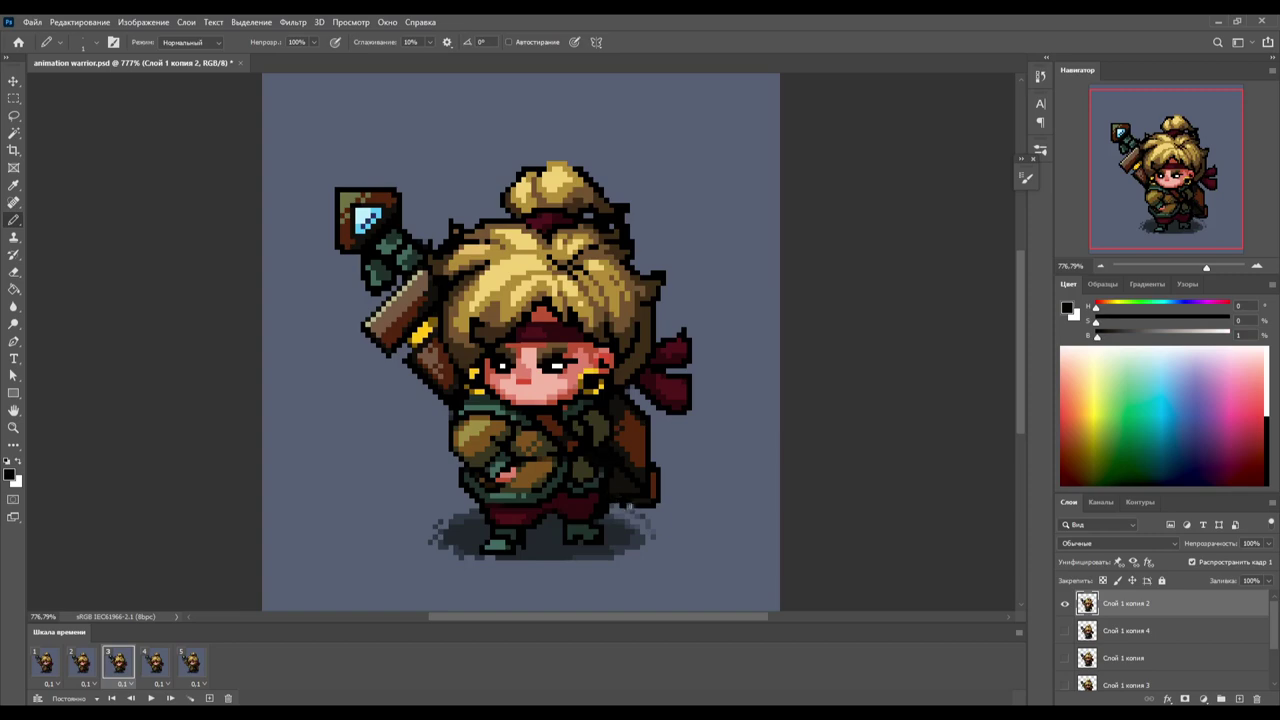
{"action": "key", "text": "space"}
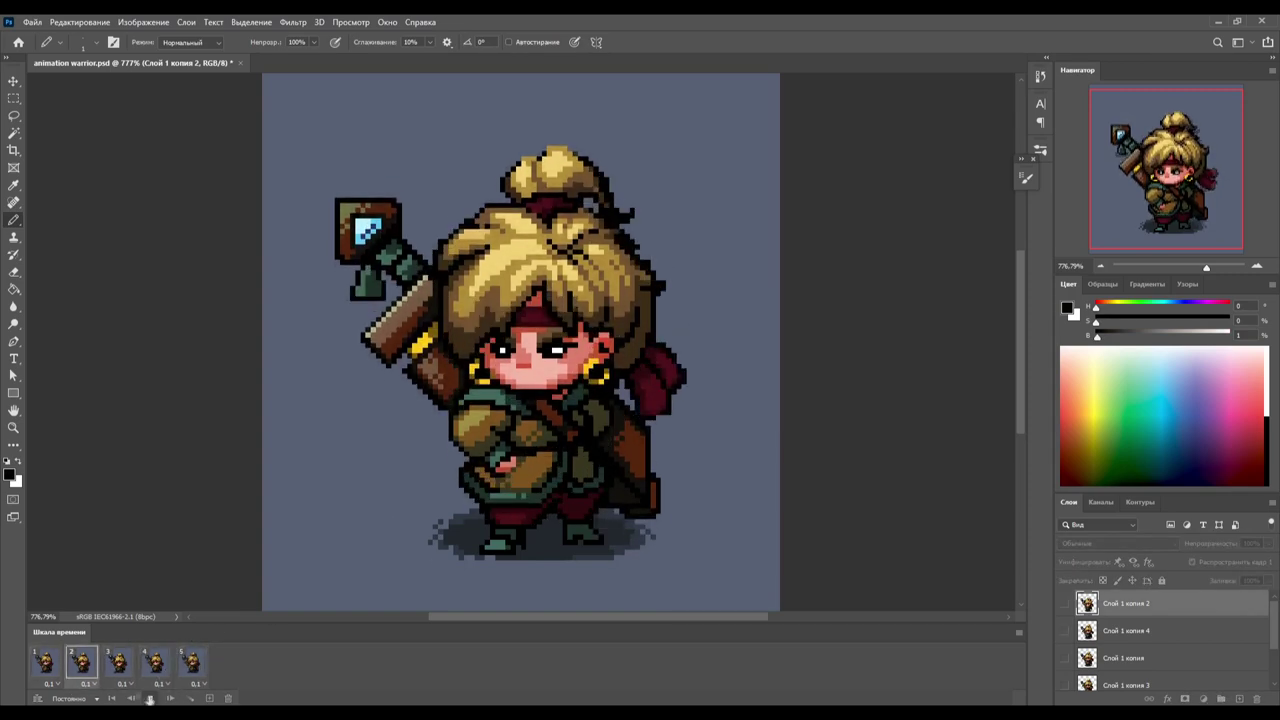
{"action": "key", "text": "space"}
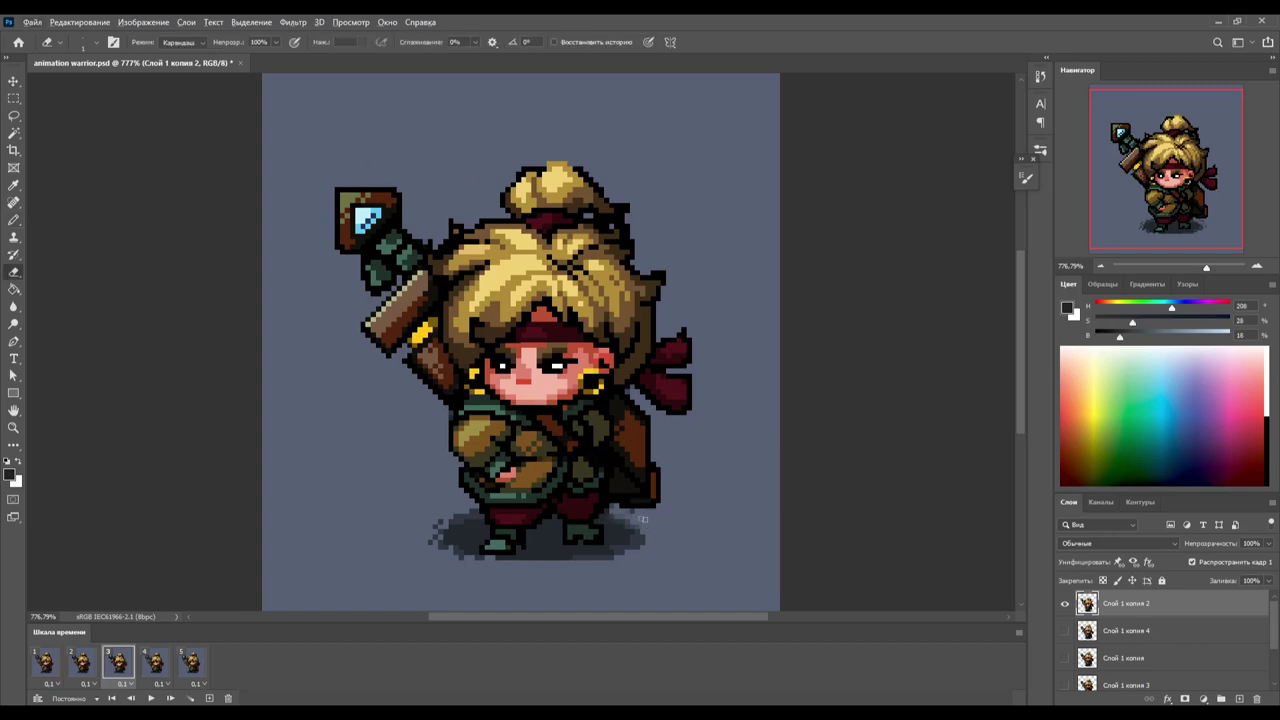
- Sample near-black as the drawing colour and stop playback on frame 2
{"action": "left_click", "coordinate": [641, 520], "text": "alt"}
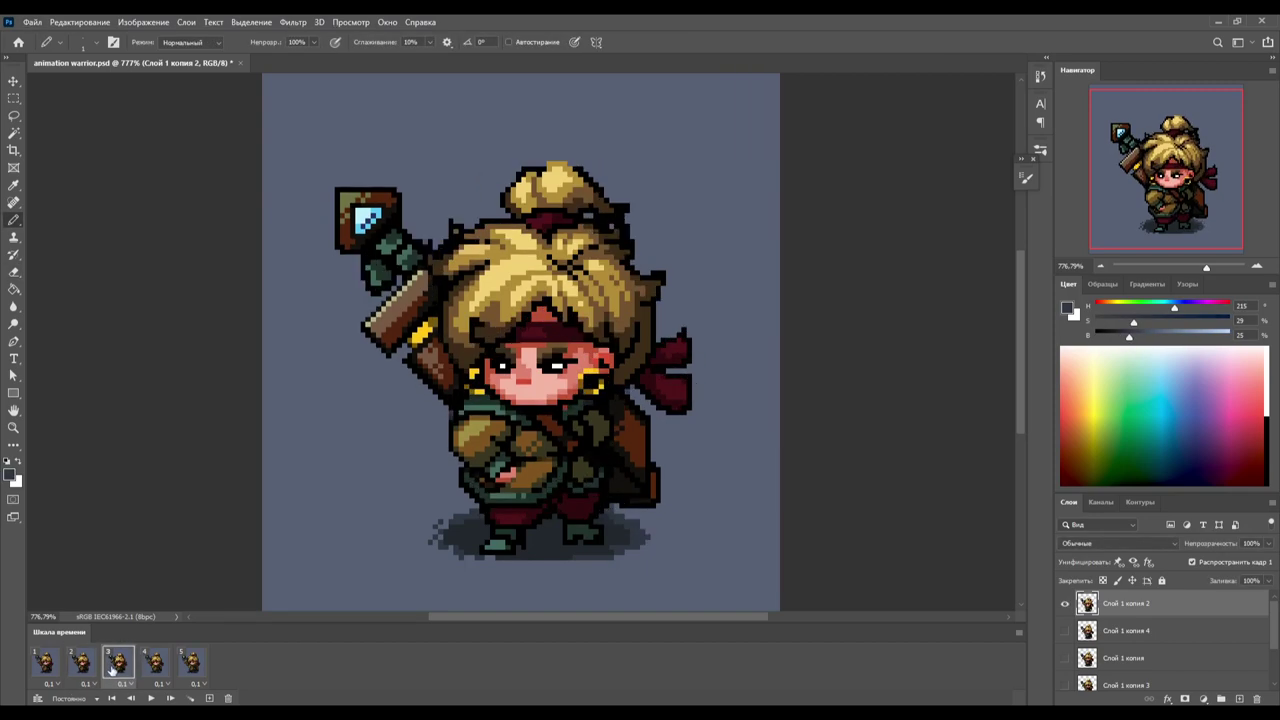
{"action": "left_click", "coordinate": [573, 502], "text": "alt"}
{"action": "left_click", "coordinate": [150, 698]}
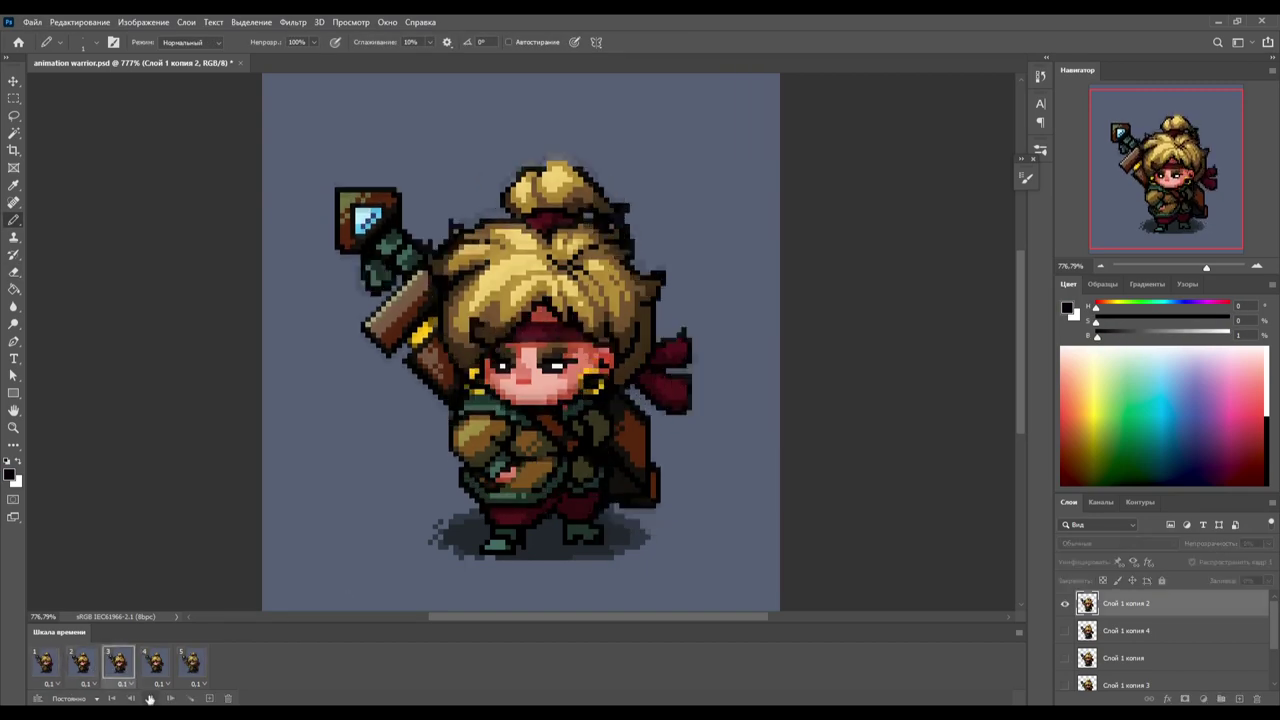
{"action": "left_click", "coordinate": [482, 507], "text": "alt"}
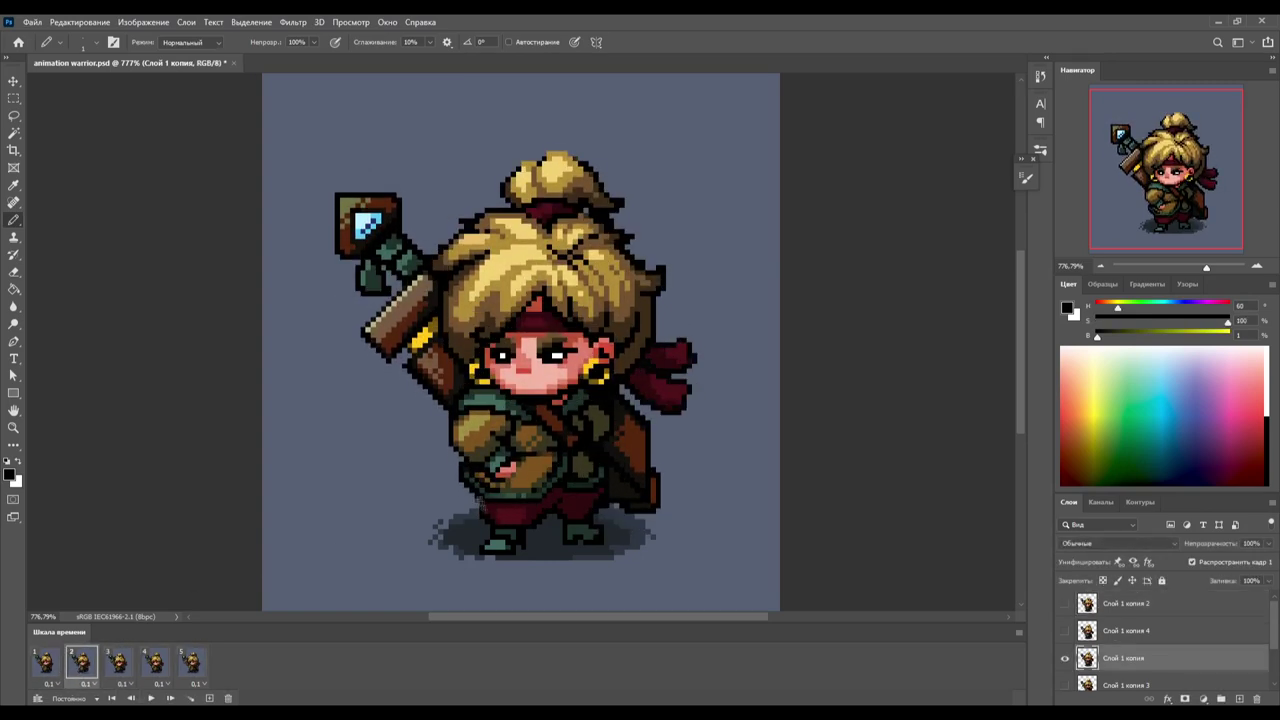
{"action": "key", "text": "space"}
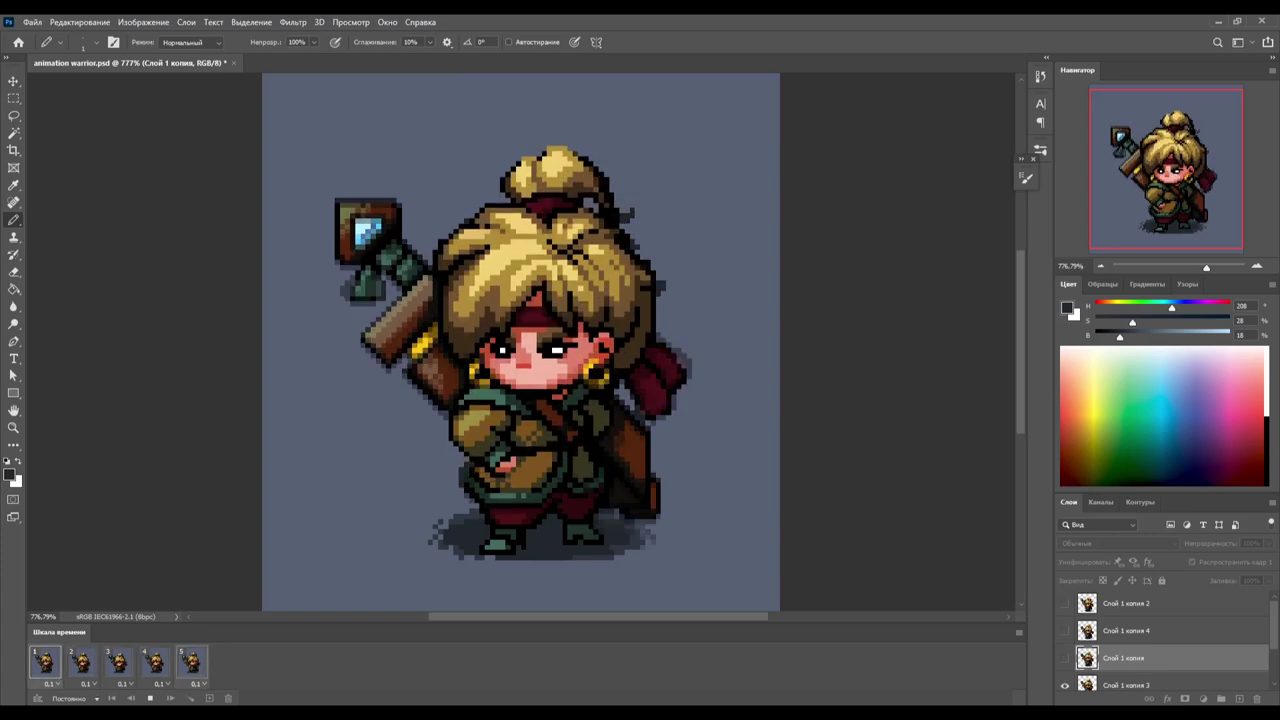
{"action": "left_click", "coordinate": [92, 675]}
- Undo the last edit and set a light yellow hair colour (H 45, S 52, B 95) on frame 2
{"action": "key", "text": "e"}
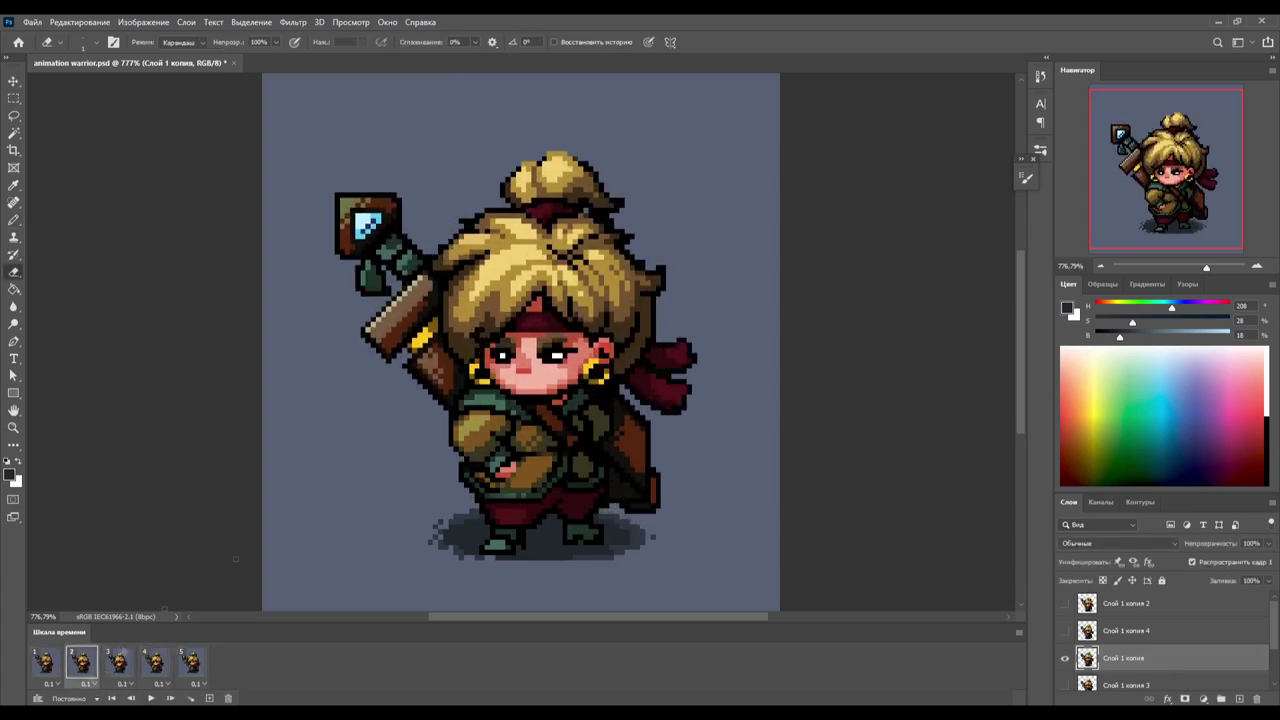
{"action": "key", "text": "ctrl+z"}
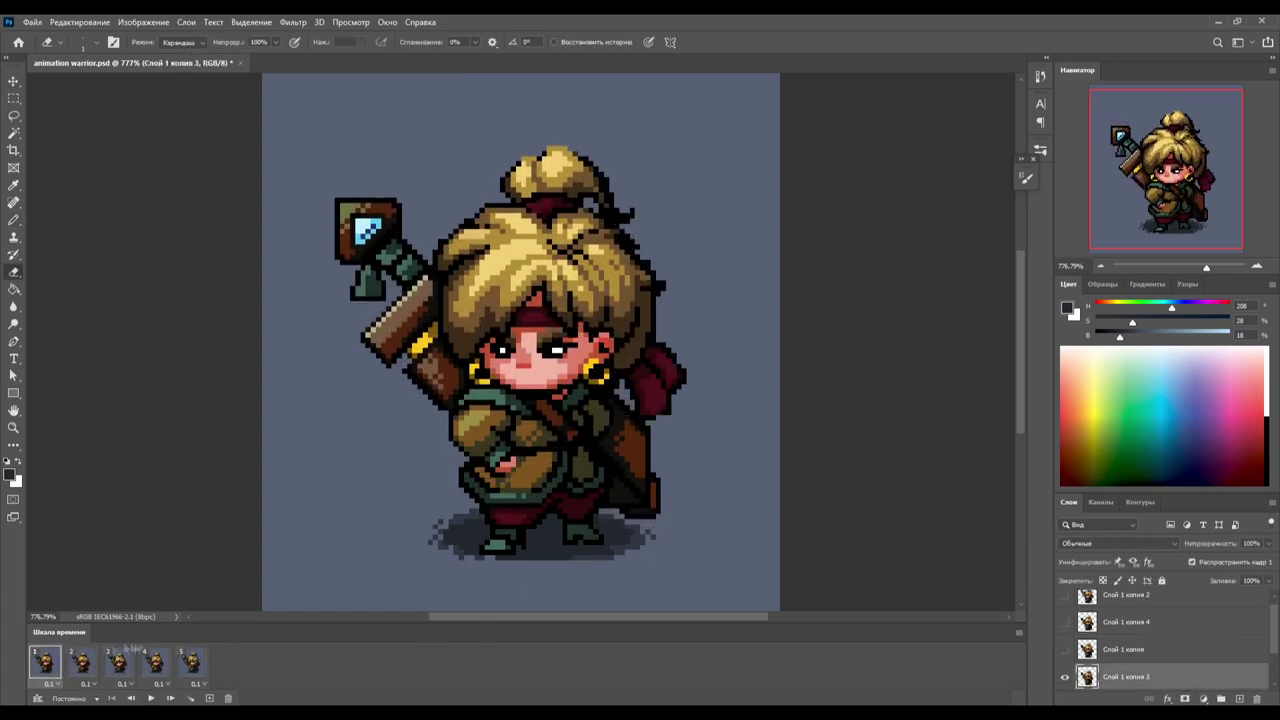
{"action": "key", "text": "space"}
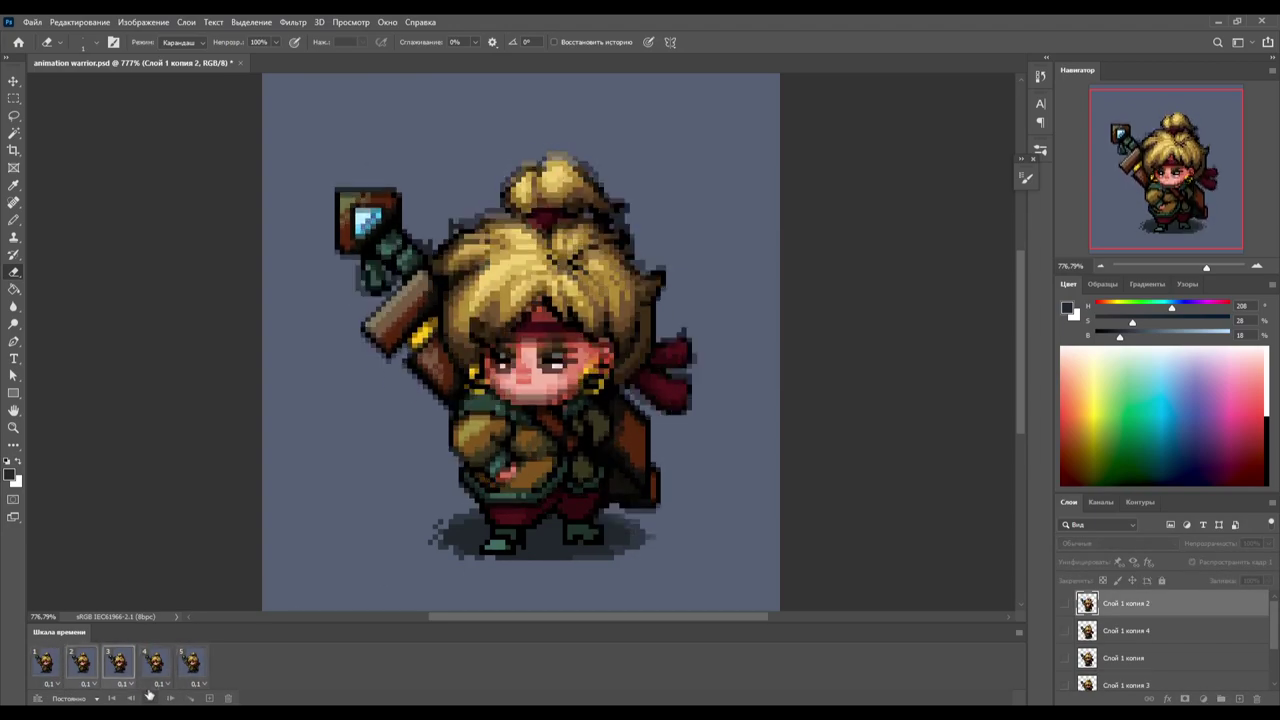
{"action": "left_click", "coordinate": [150, 697]}
{"action": "key", "text": "b"}
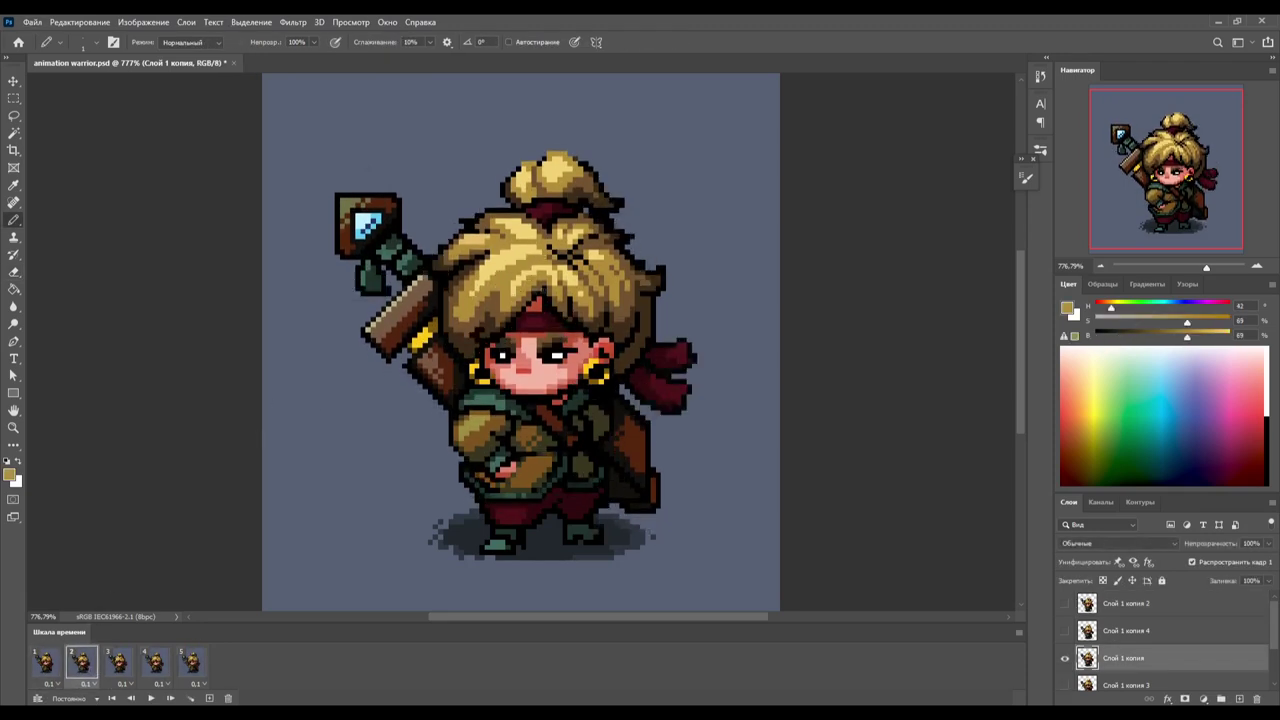
{"action": "left_click", "coordinate": [512, 284], "text": "alt"}
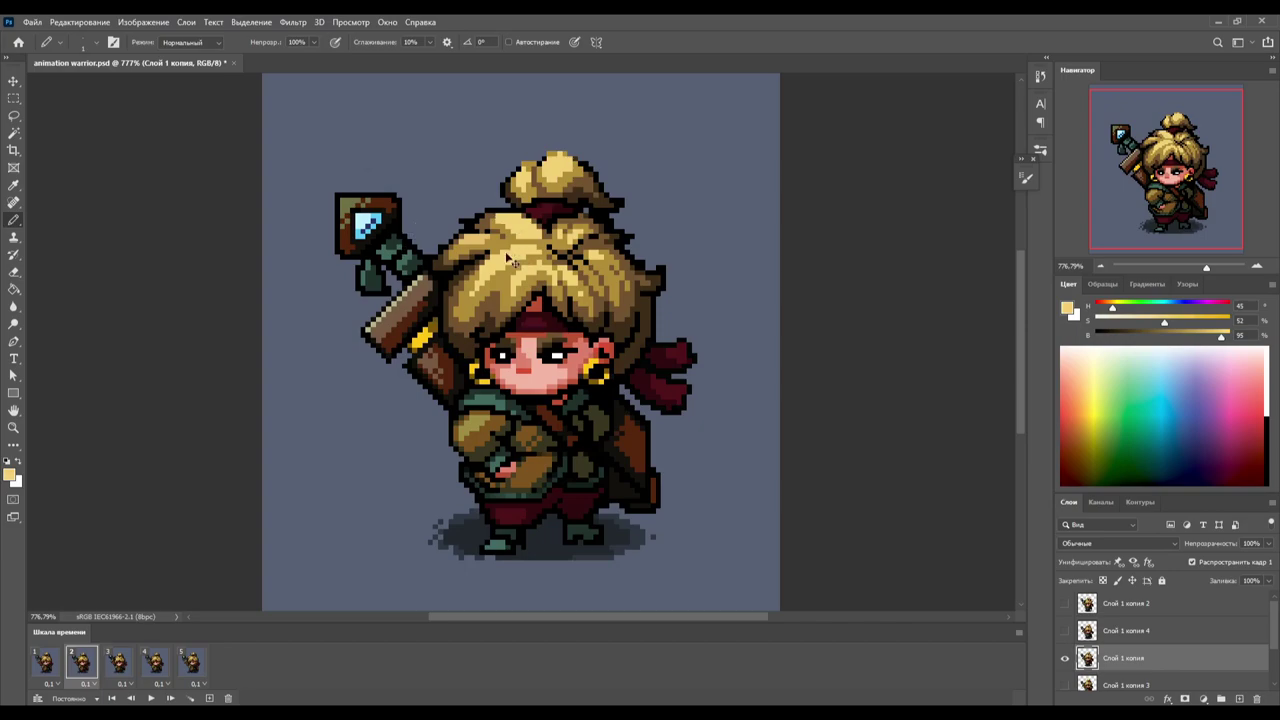
- Save the document as 'animation warrior1.psd'
{"action": "key", "text": "ctrl+shift+s"}
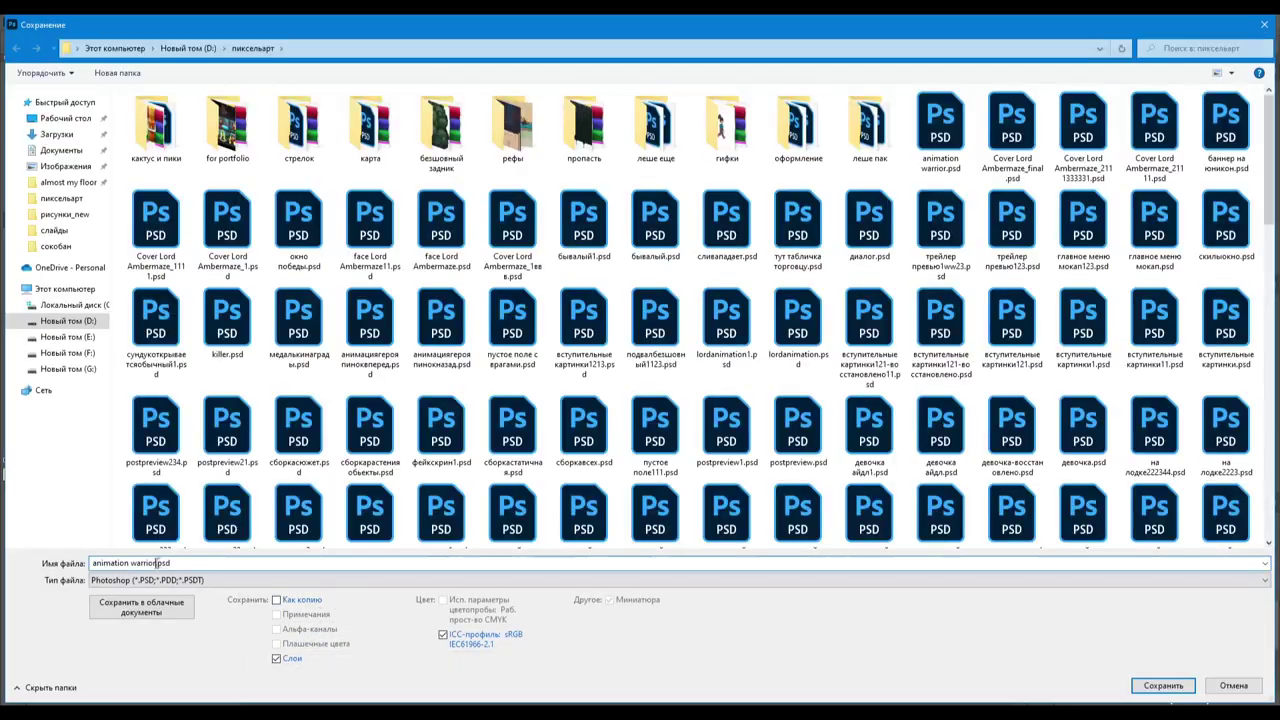
{"action": "left_click", "coordinate": [1160, 690]}
{"action": "left_click", "coordinate": [830, 214]}
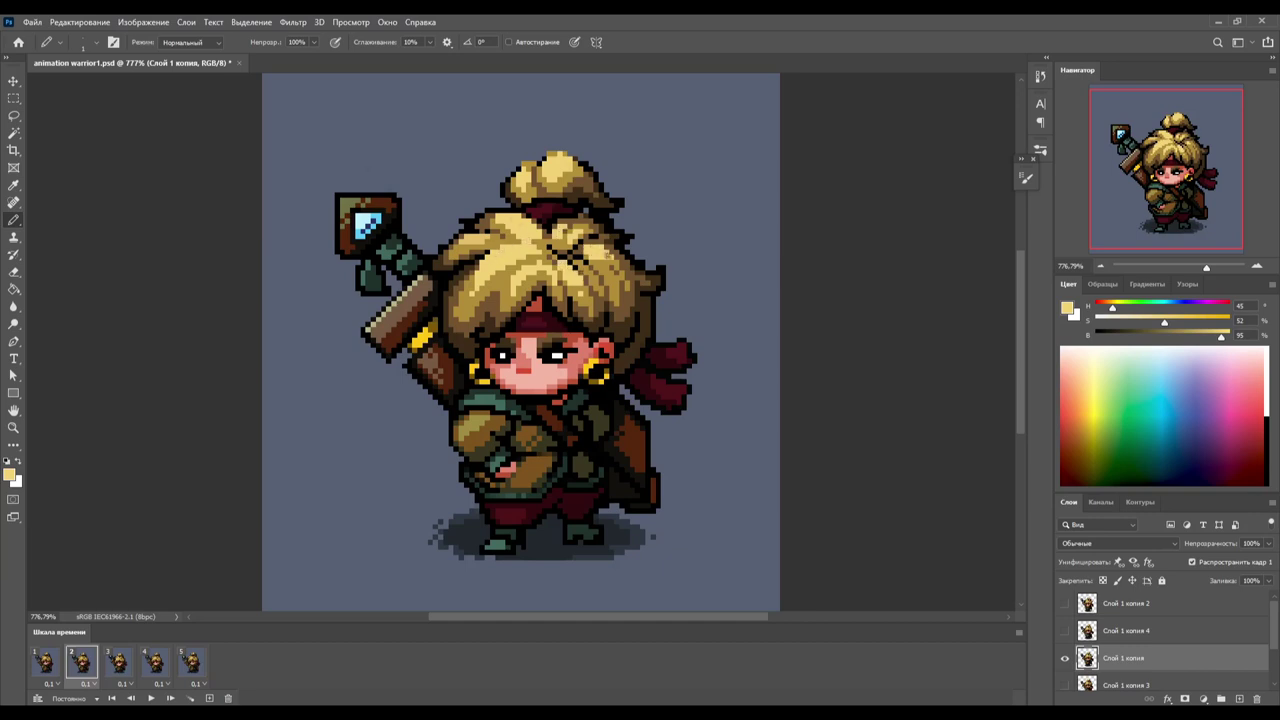
- Sample brown hair tones across frames 3–5, ending on H 33, S 60, B 46, and play zoomed out
{"action": "left_click", "coordinate": [500, 314], "text": "alt"}
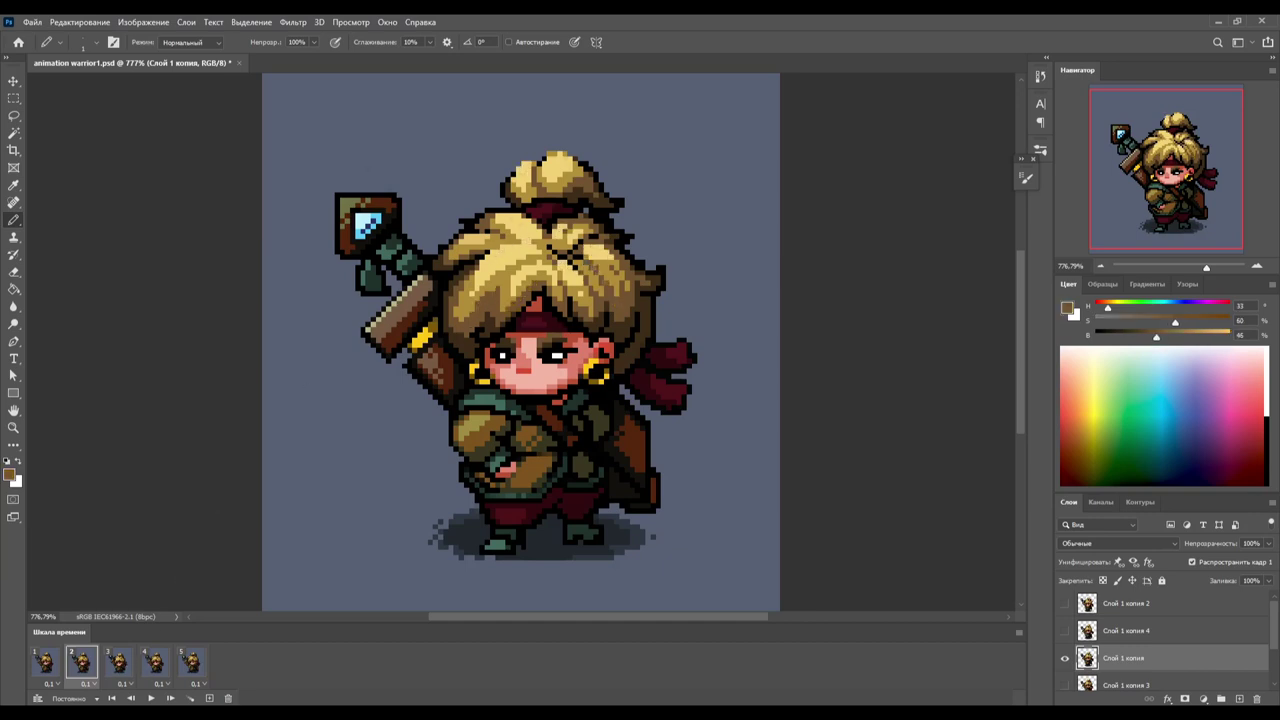
{"action": "left_click", "coordinate": [118, 662]}
{"action": "left_click", "coordinate": [532, 276], "text": "alt"}
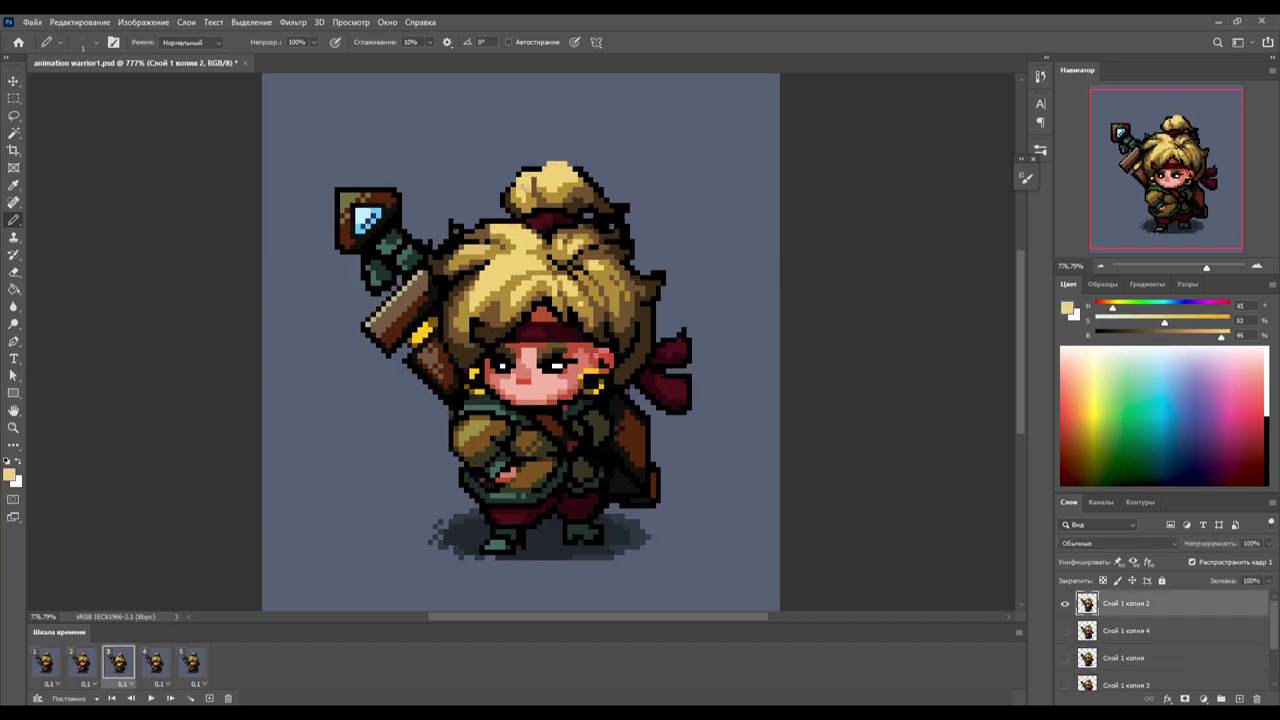
{"action": "left_click", "coordinate": [528, 300], "text": "alt"}
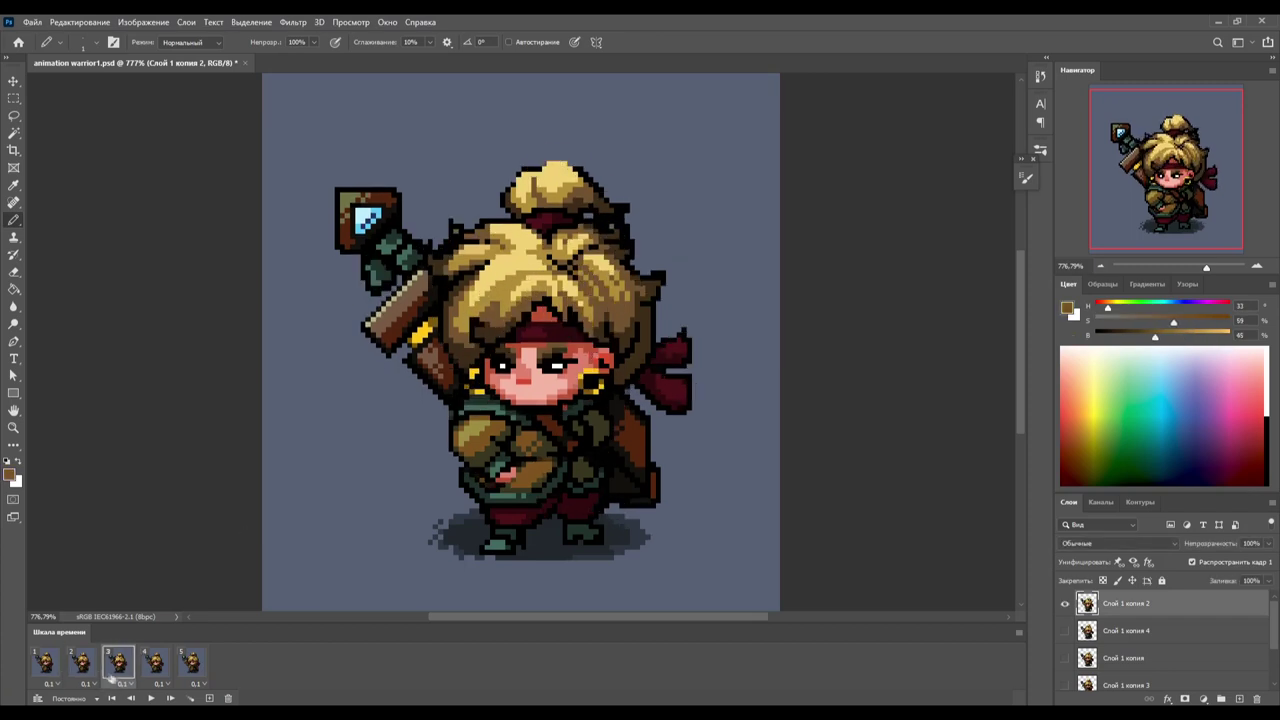
{"action": "left_click", "coordinate": [490, 262], "text": "alt"}
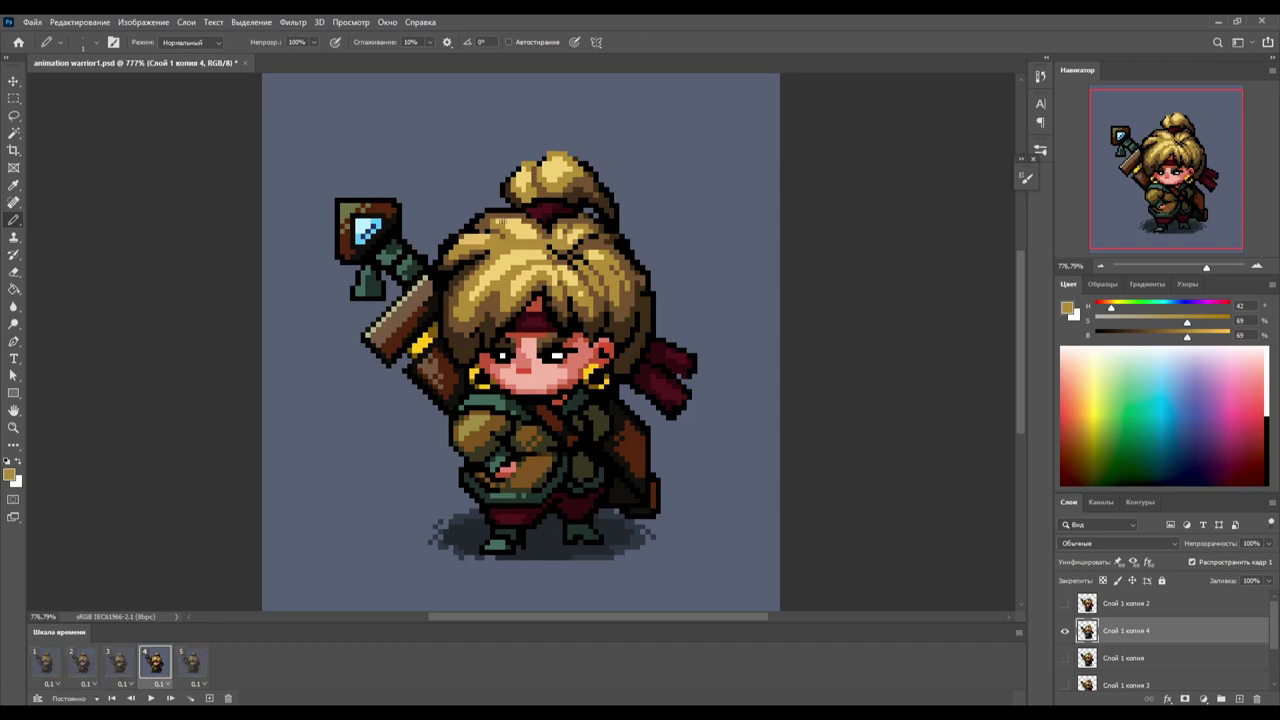
{"action": "left_click", "coordinate": [171, 697]}
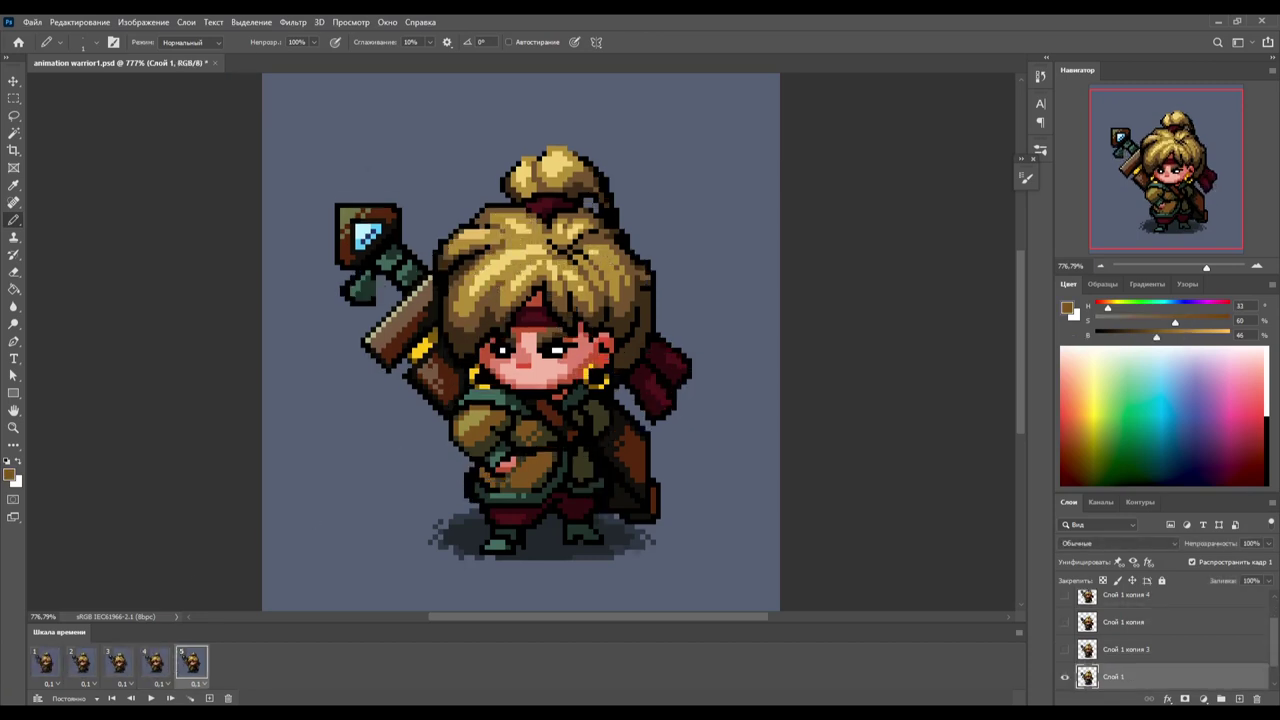
{"action": "key", "text": "space"}
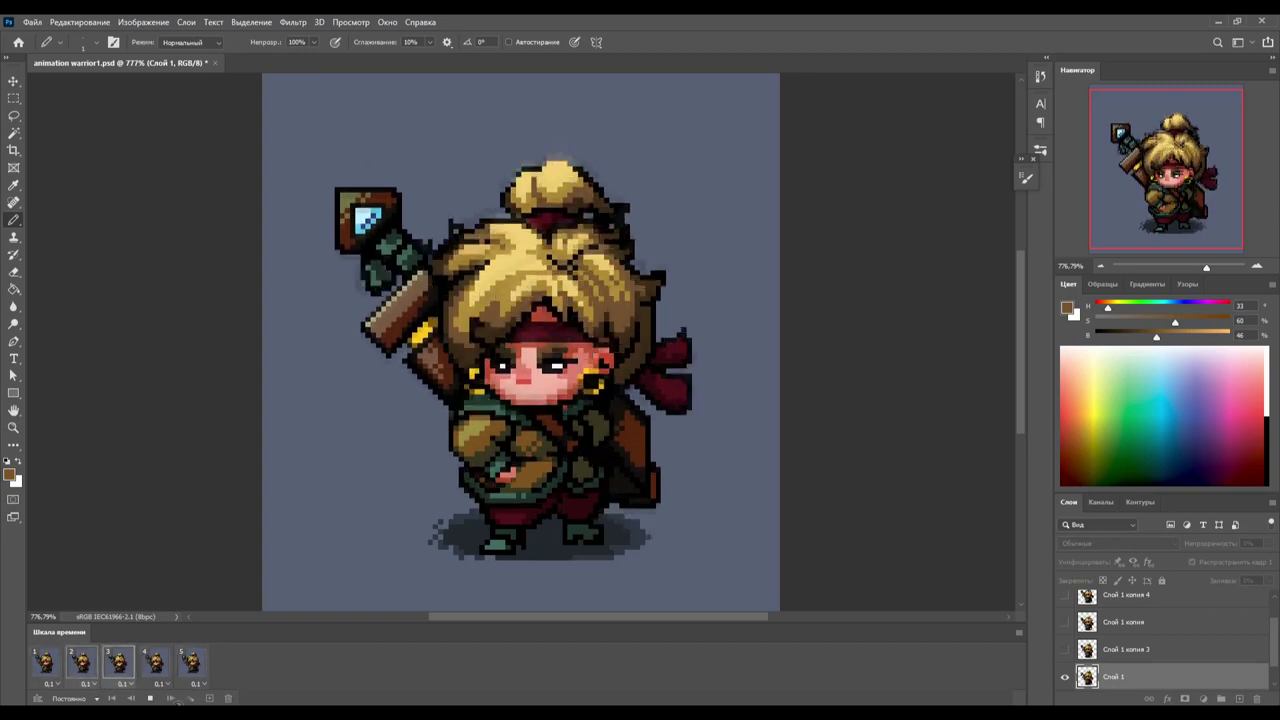
{"action": "left_click_drag", "start_coordinate": [1206, 267], "coordinate": [1189, 268]}
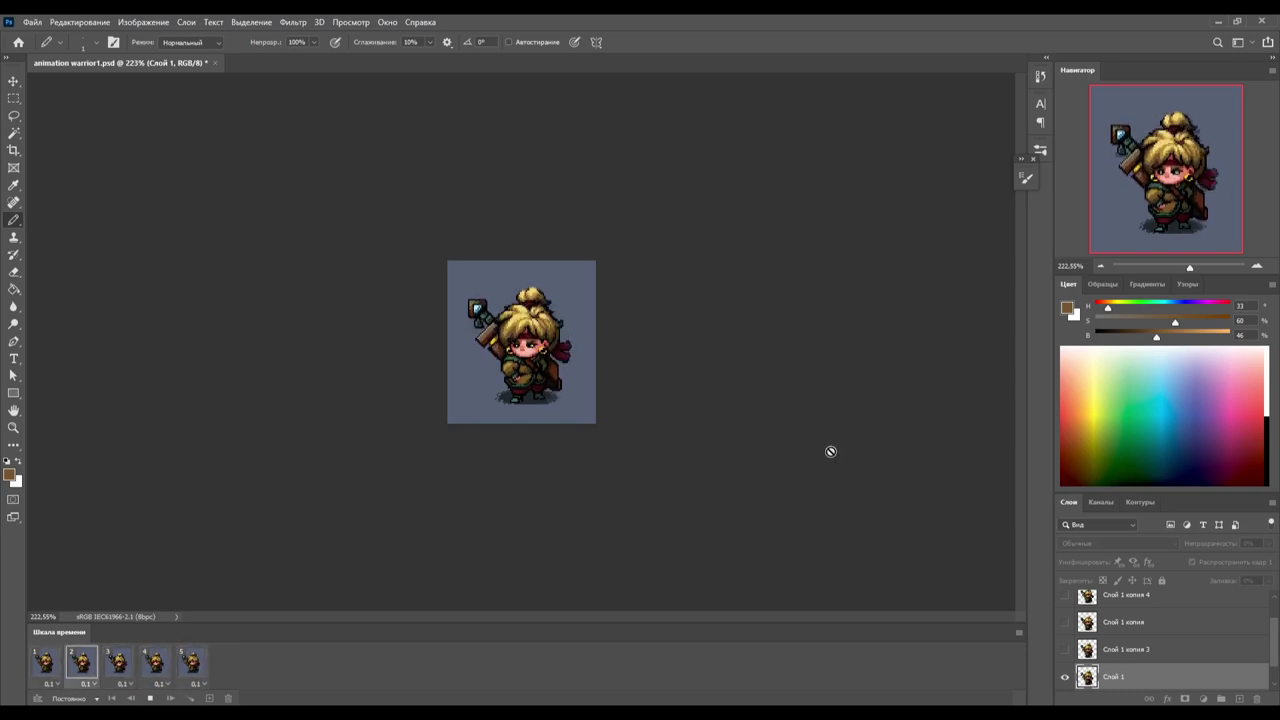
- Copy frames 1–5 and paste them after frame 5, making a ten-frame animation
{"action": "key", "text": "space"}
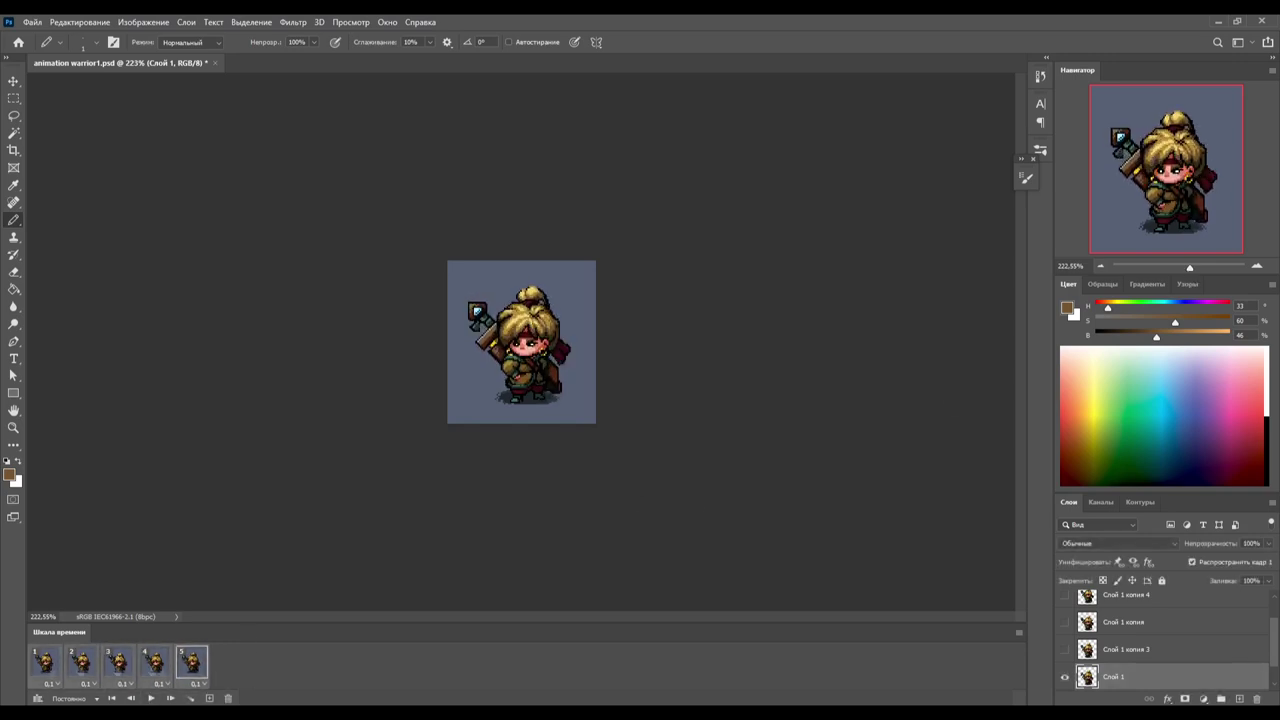
{"action": "left_click", "coordinate": [1019, 632]}
{"action": "left_click", "coordinate": [1080, 364]}
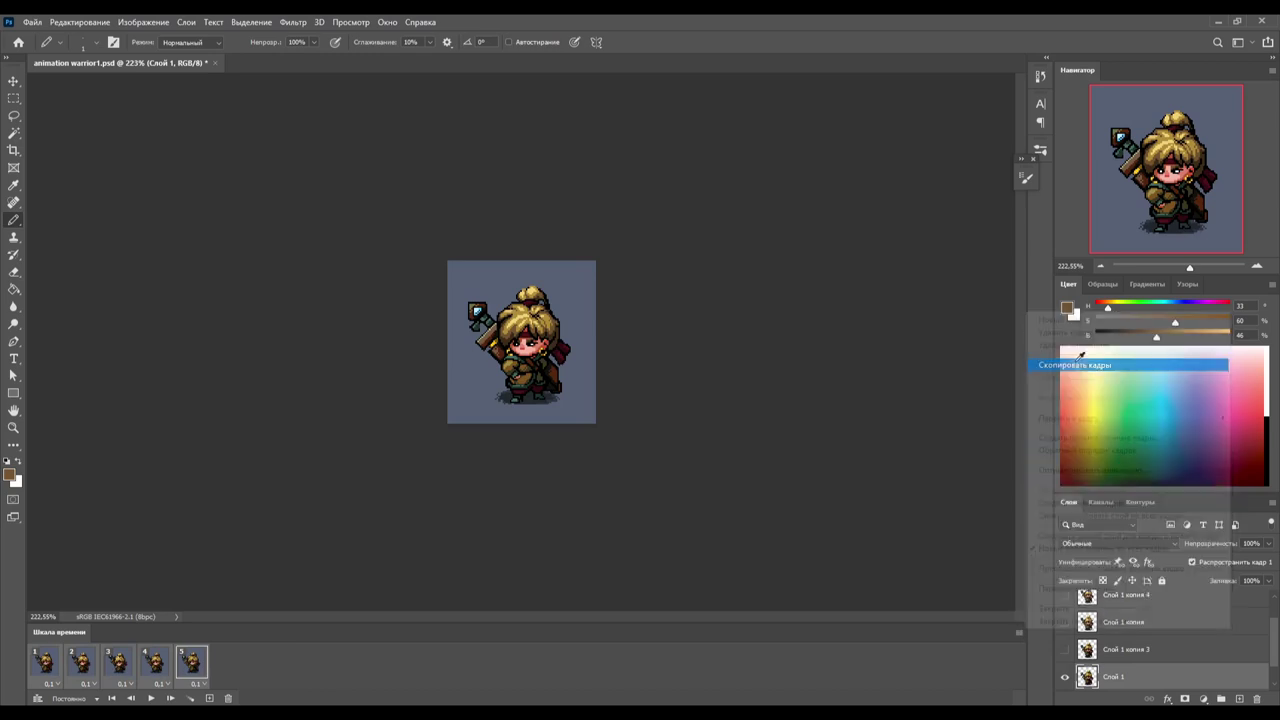
{"action": "left_click", "coordinate": [1019, 632]}
{"action": "left_click", "coordinate": [1080, 397]}
{"action": "left_click", "coordinate": [731, 215]}
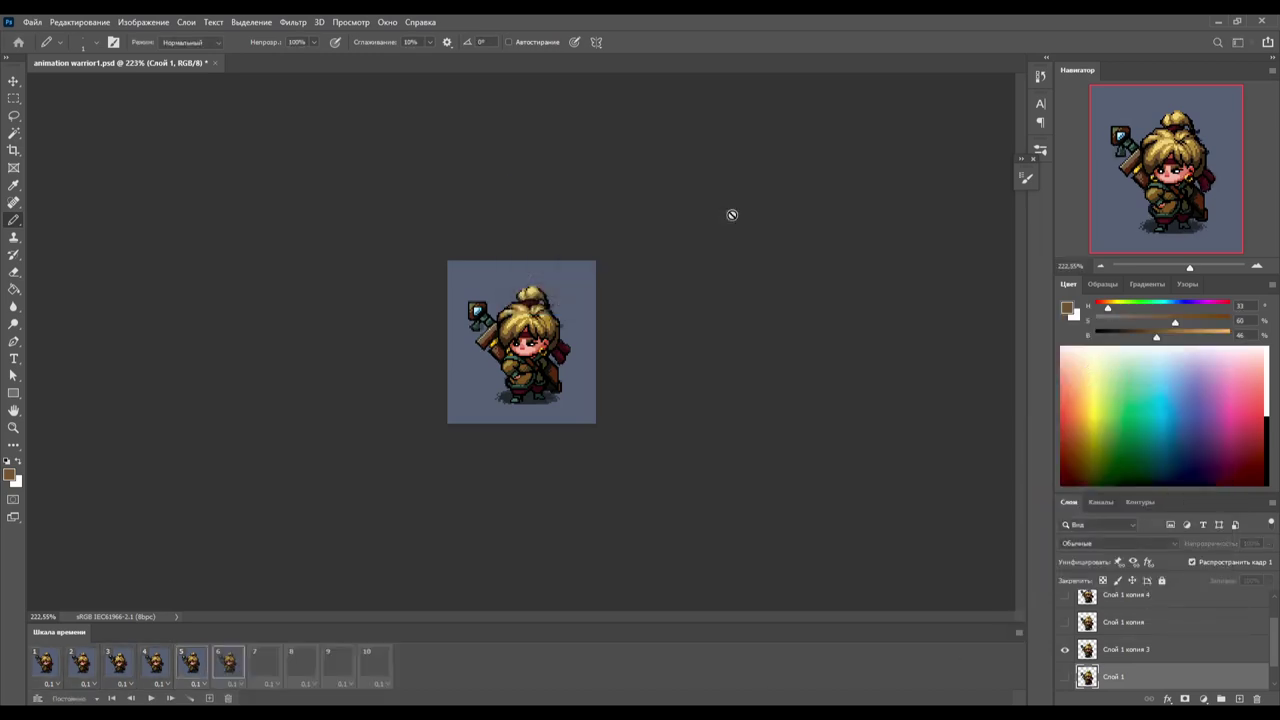
- Add a new layer 'Слой 2' for the frame 6 blink and compare the eyes with frames 5 and 8
{"action": "left_click", "coordinate": [1237, 698]}
{"action": "scroll", "coordinate": [521, 342], "scroll_direction": "up", "scroll_amount": 3}
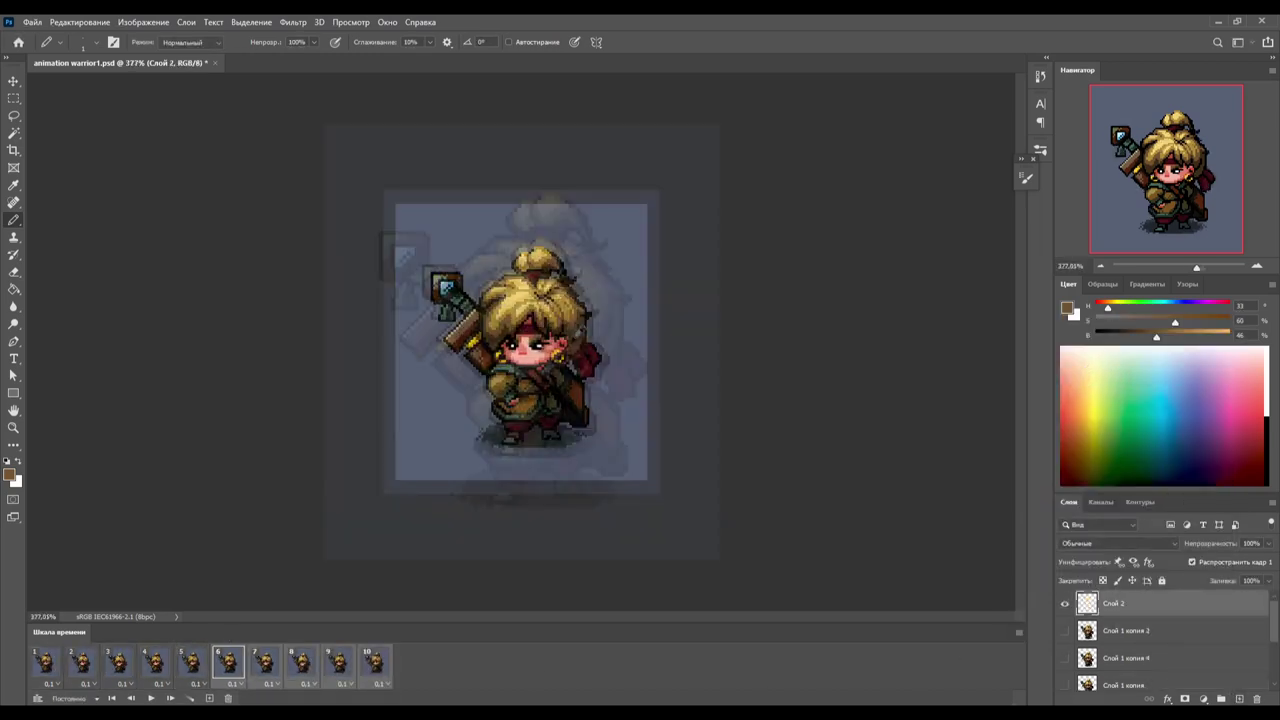
{"action": "scroll", "coordinate": [522, 338], "scroll_direction": "up", "scroll_amount": 3}
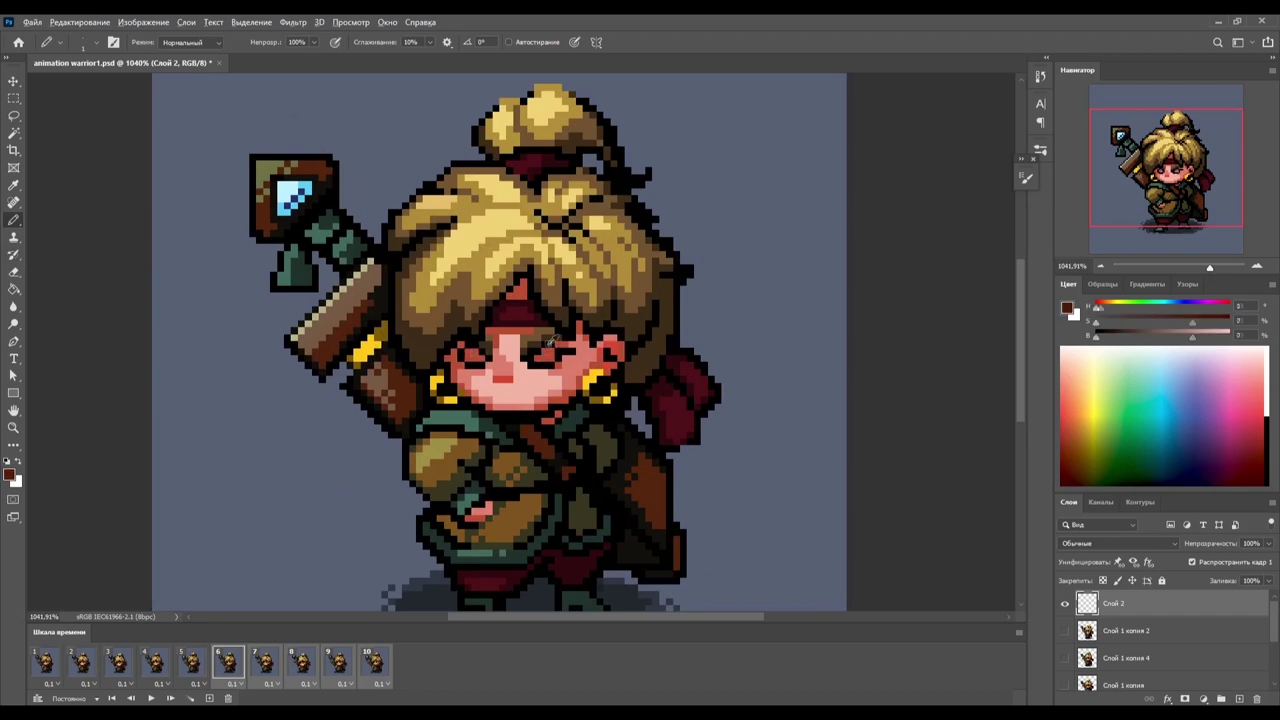
{"action": "key", "text": "d"}
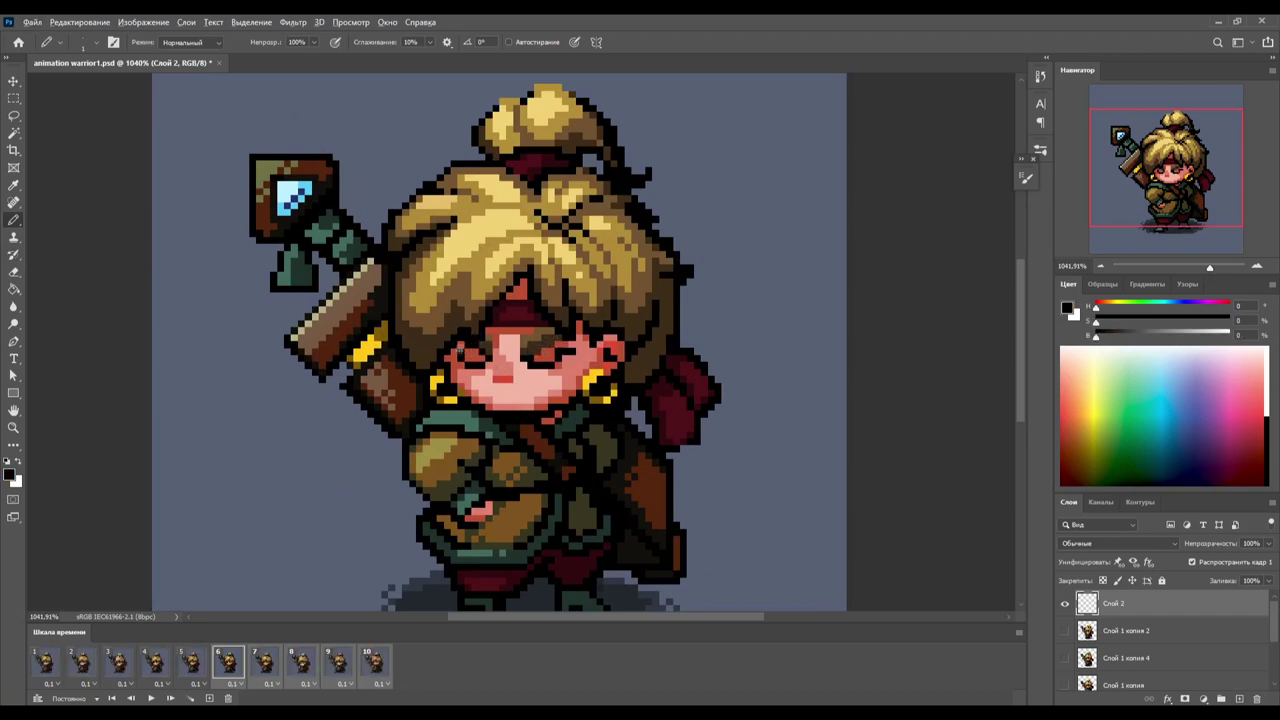
{"action": "left_click", "coordinate": [193, 662]}
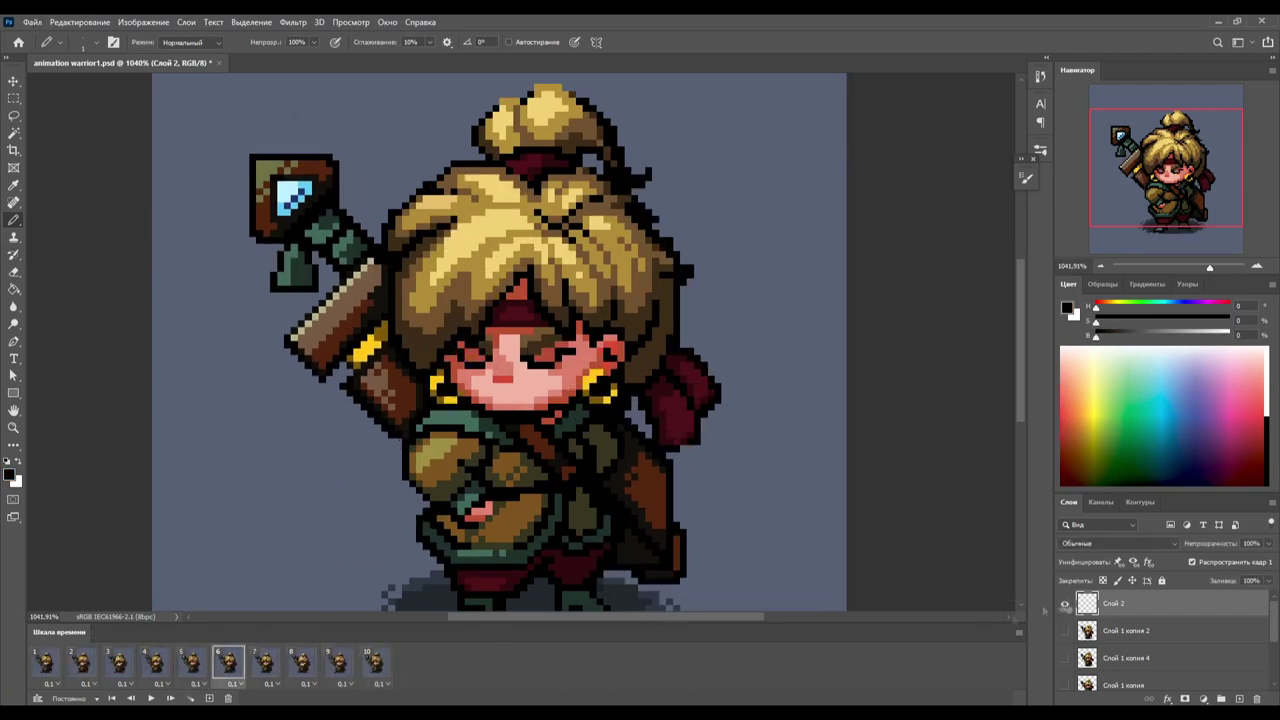
{"action": "left_click", "coordinate": [301, 662]}
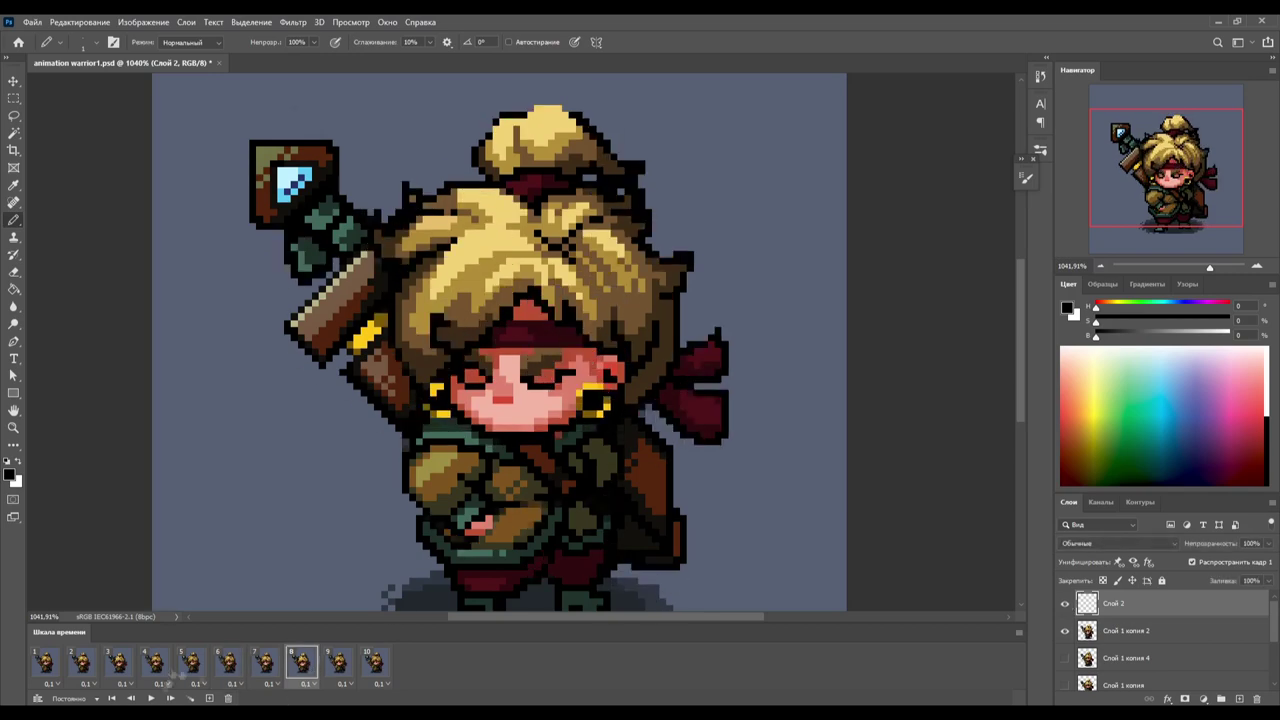
{"action": "mouse_move", "coordinate": [1209, 267]}
{"action": "left_mouse_down"}
{"action": "mouse_move", "coordinate": [1190, 267]}
{"action": "mouse_move", "coordinate": [1205, 267]}
{"action": "left_mouse_up"}
- Preview the blink loop and sample the gem's light blue as the sparkle colour
{"action": "key", "text": "space"}
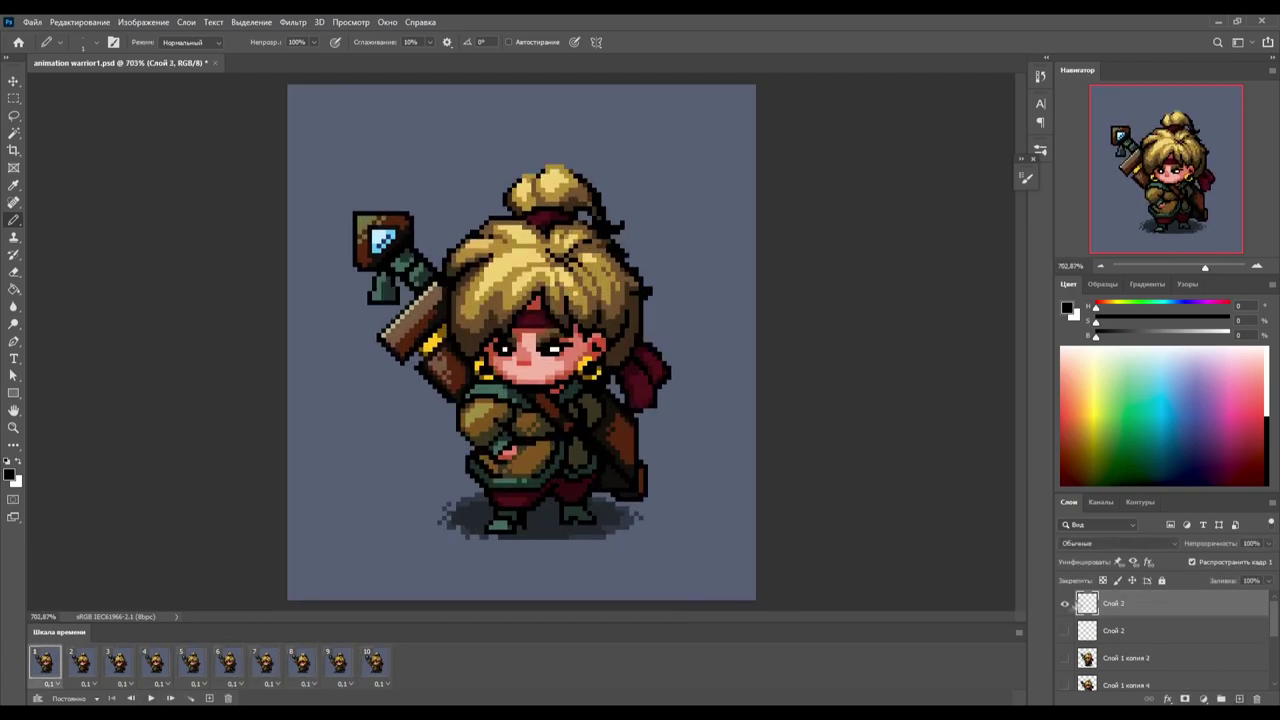
{"action": "key", "text": "space"}
{"action": "left_click", "coordinate": [384, 216], "text": "alt"}
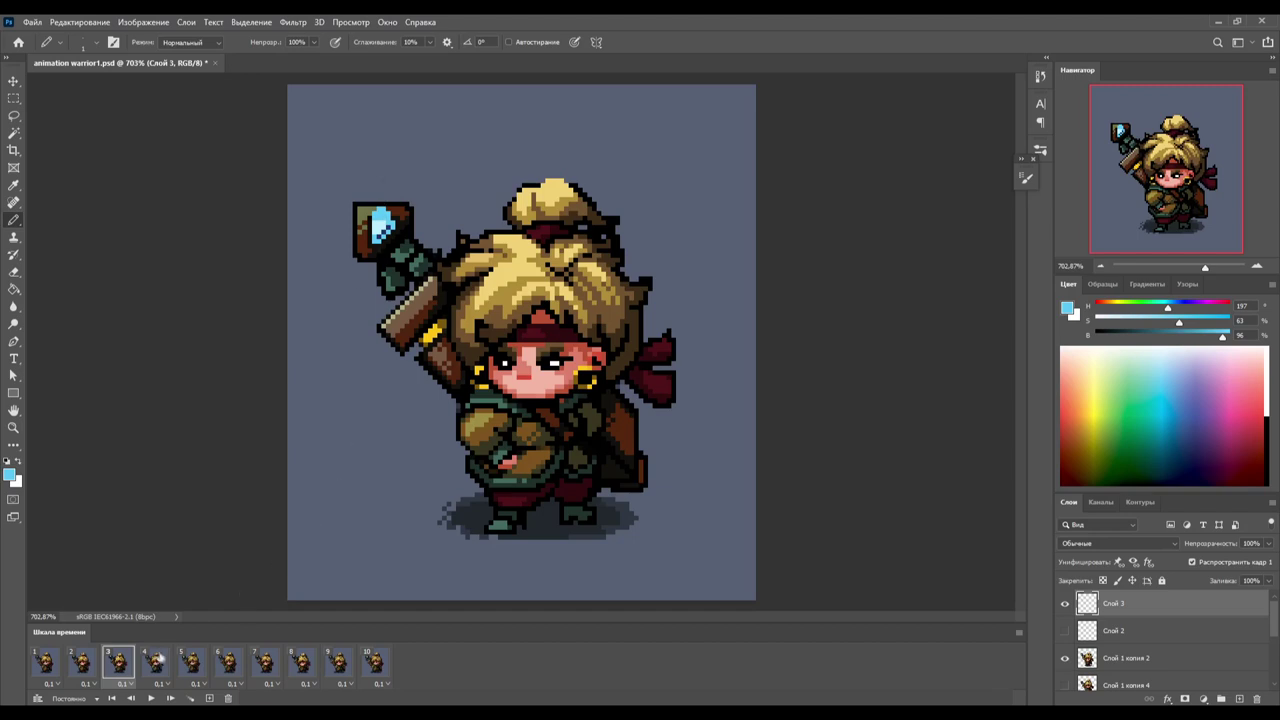
{"action": "key", "text": "space"}
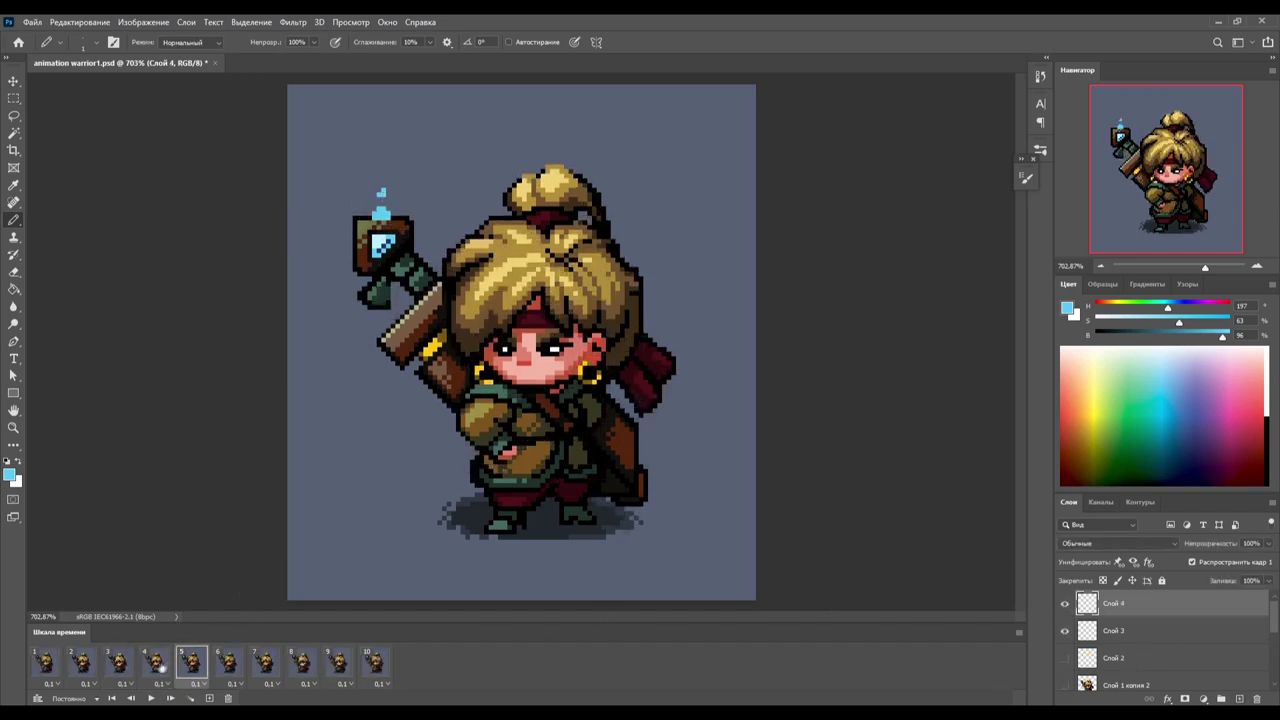
{"action": "key", "text": "space"}
{"action": "left_click", "coordinate": [381, 236], "text": "alt"}
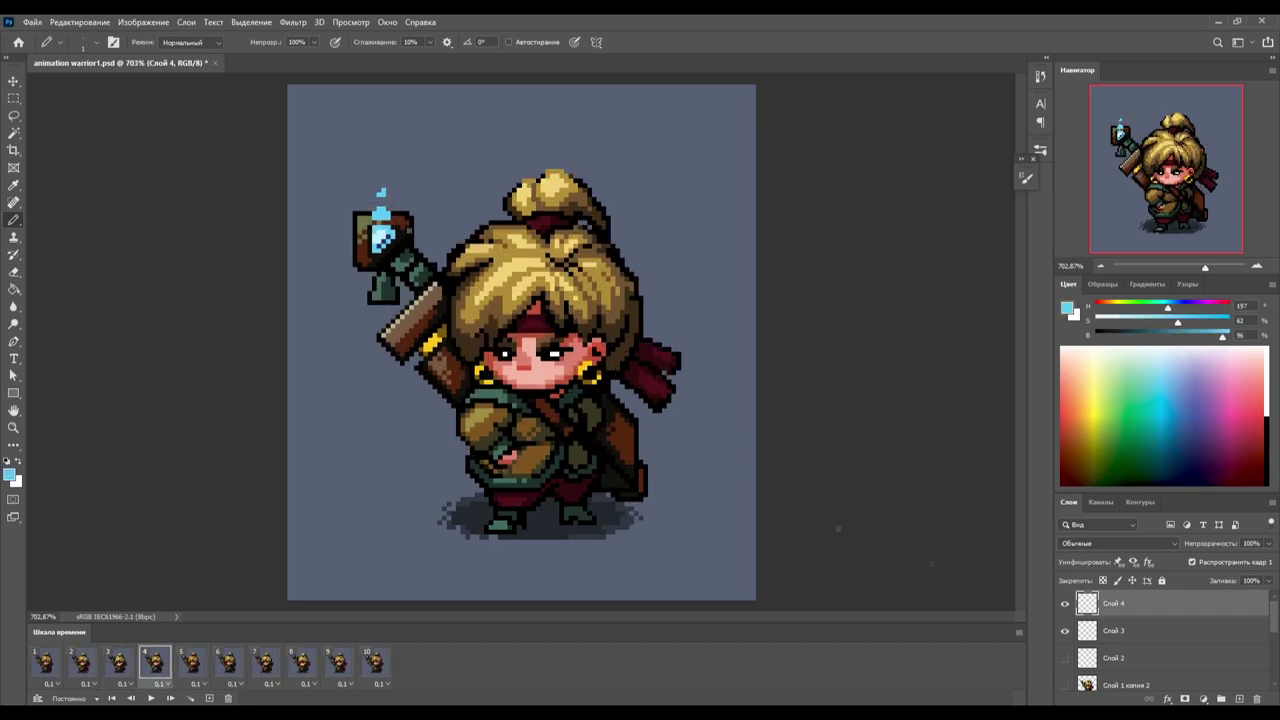
- Make Слой 3 the active layer on frame 3 and play back to check the sparkles
{"action": "left_click", "coordinate": [120, 662]}
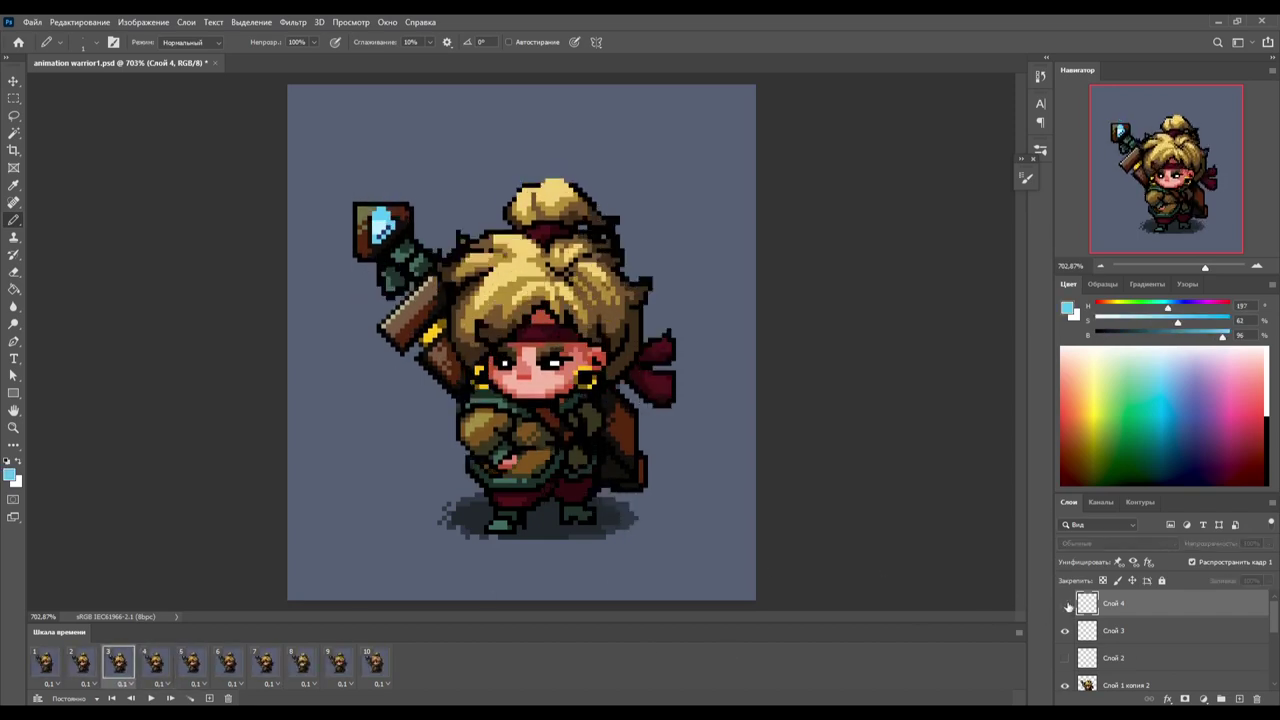
{"action": "key", "text": "space"}
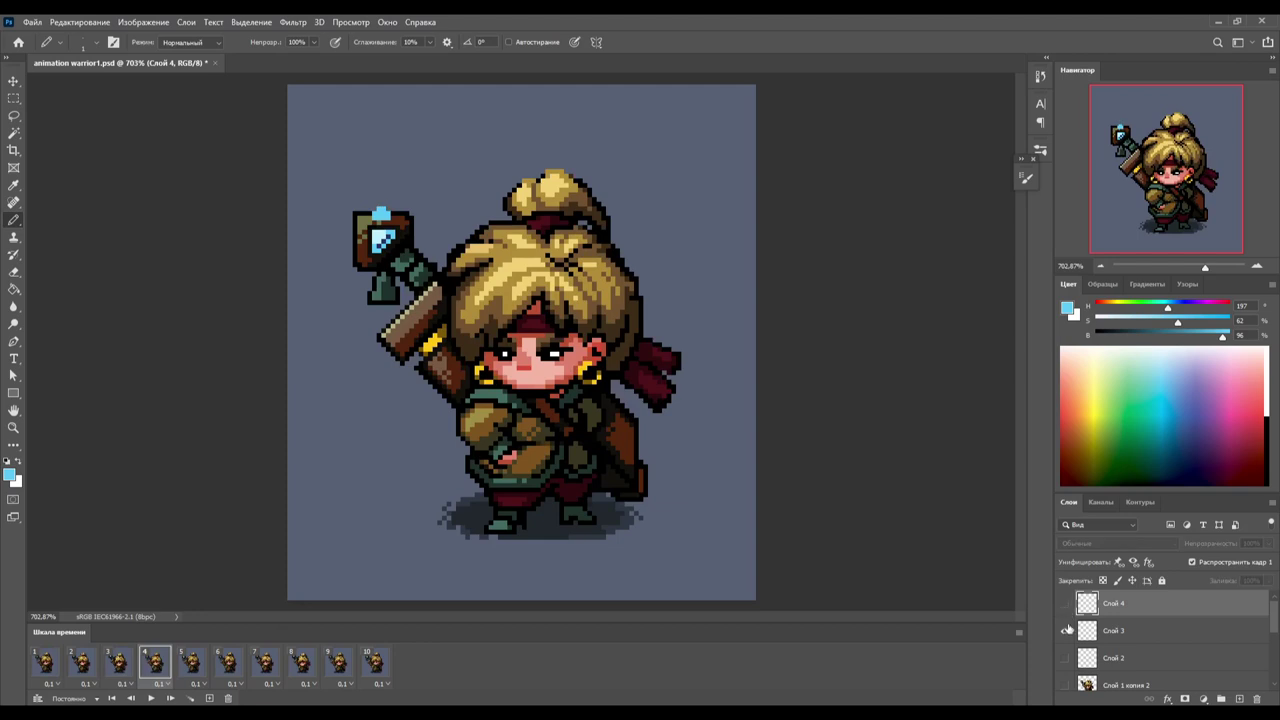
{"action": "left_click", "coordinate": [1115, 634]}
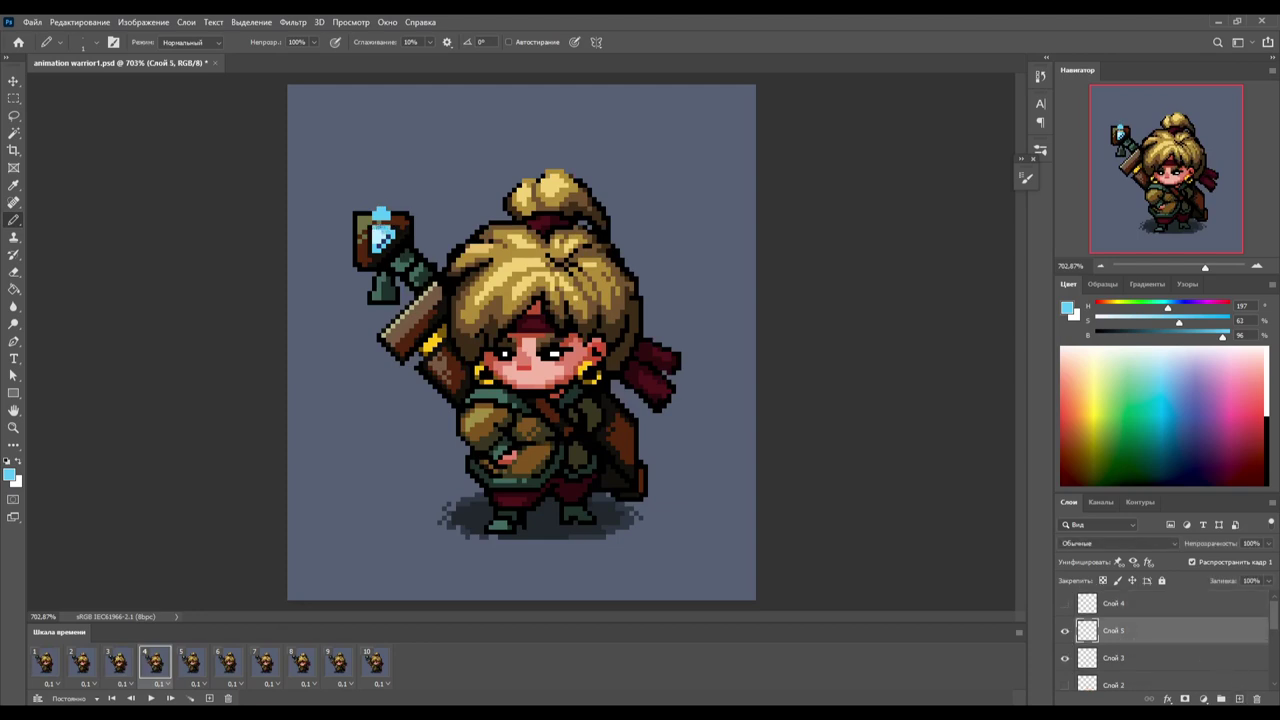
{"action": "left_click", "coordinate": [130, 665]}
{"action": "key", "text": "space"}
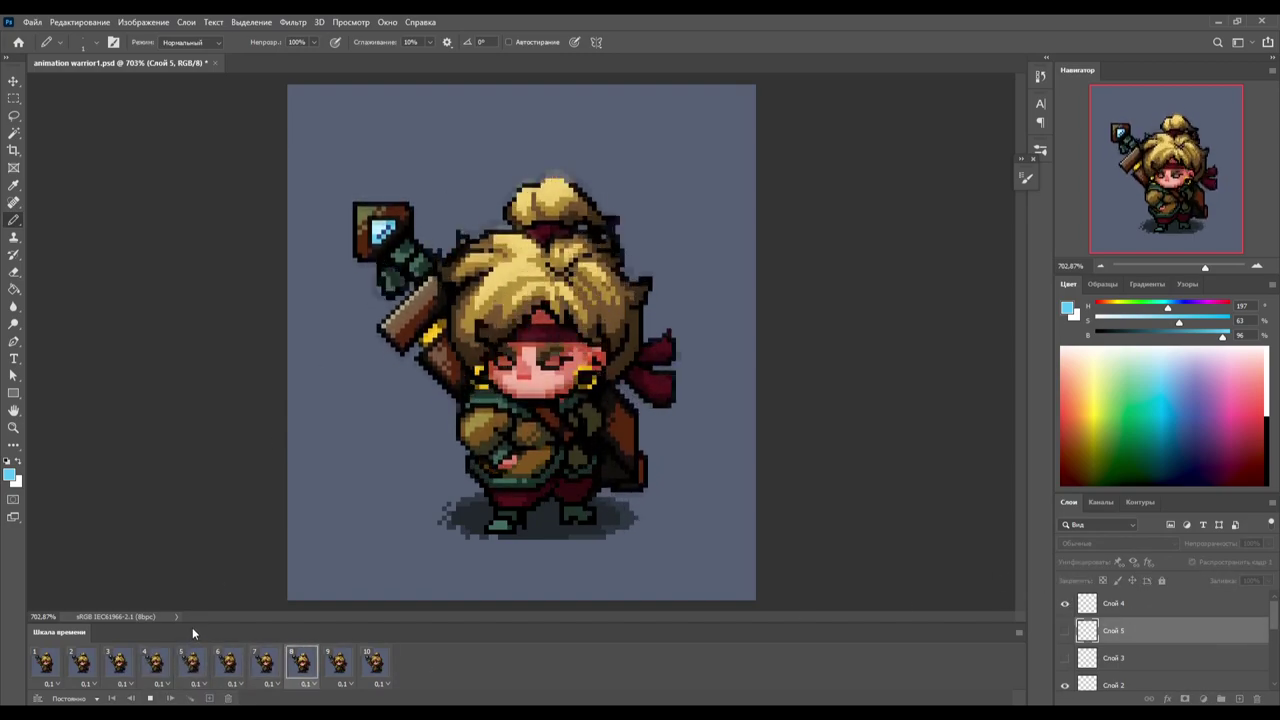
- Review the sparkles on frames 3 and 5, replay the loop, and zoom out to the whole sprite
{"action": "left_click", "coordinate": [150, 699]}
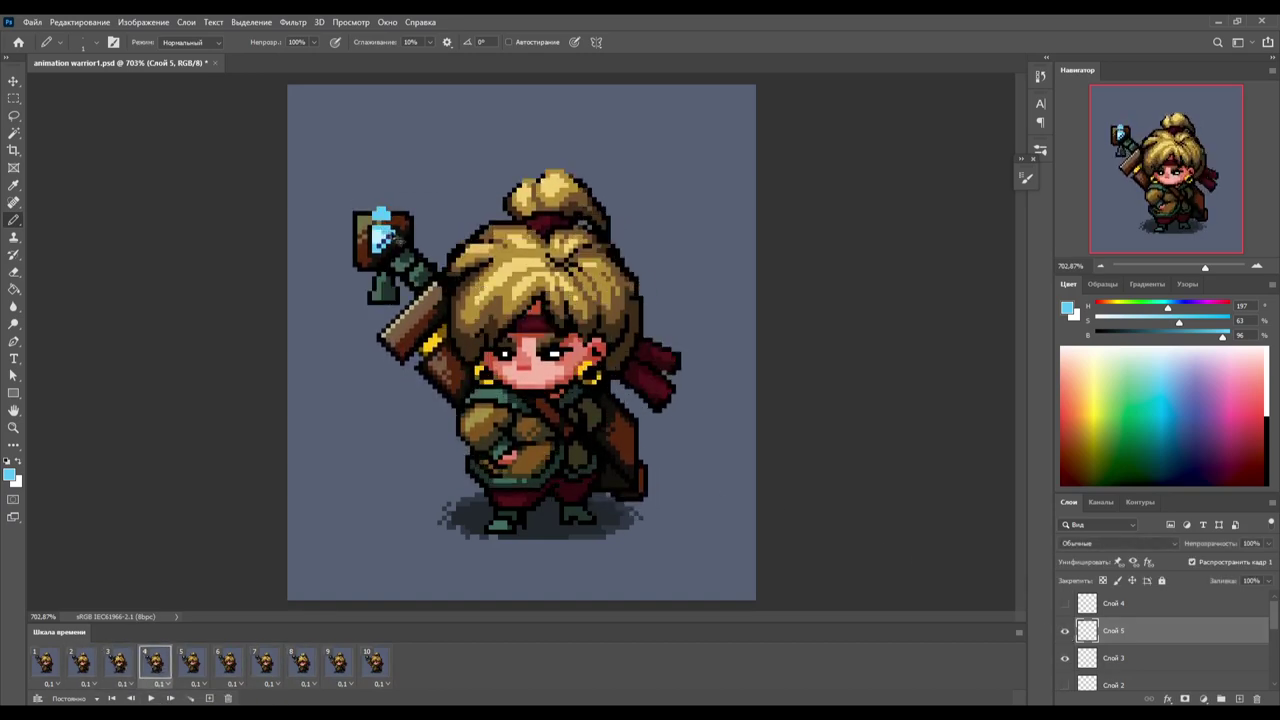
{"action": "left_click", "coordinate": [203, 668]}
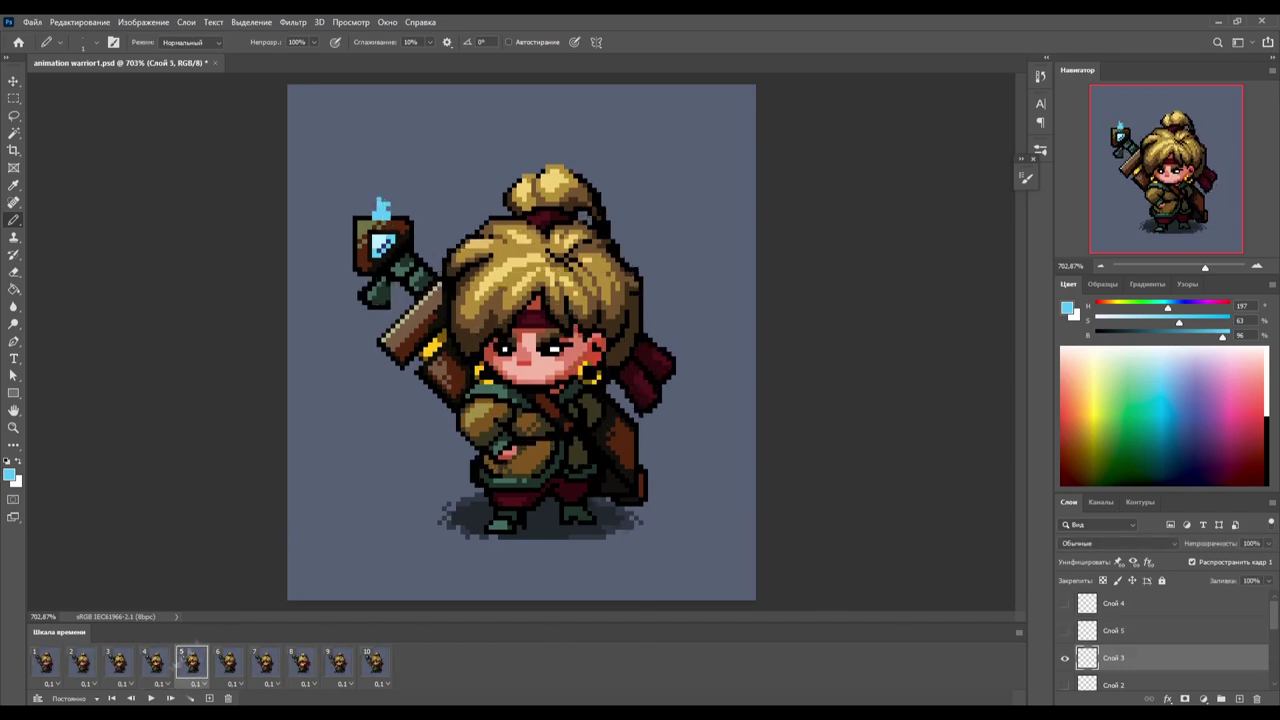
{"action": "left_click", "coordinate": [129, 671]}
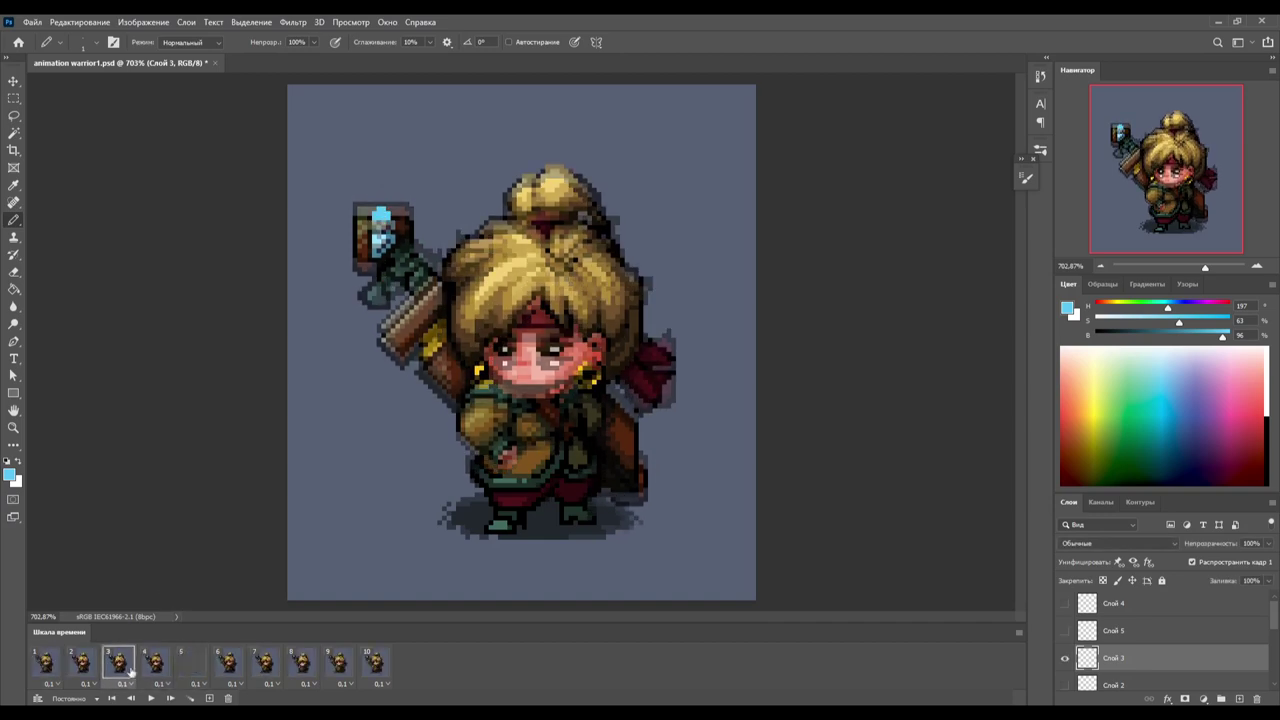
{"action": "key", "text": "space"}
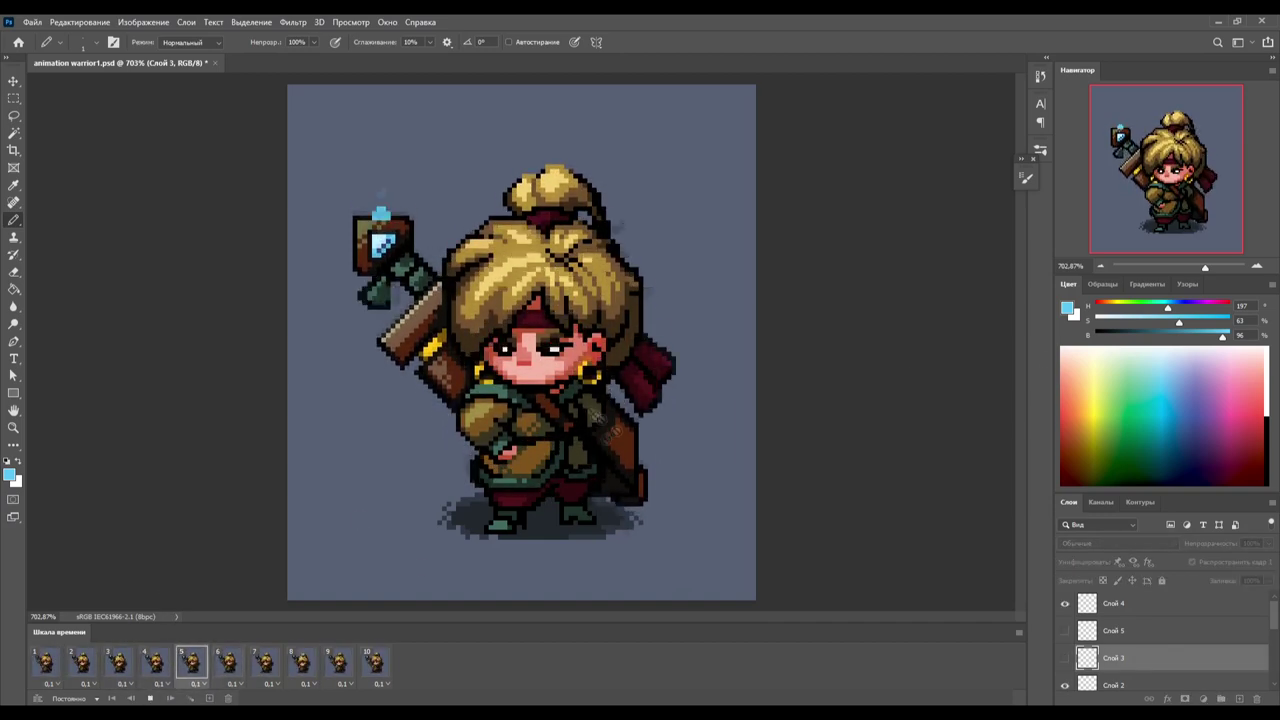
{"action": "left_click_drag", "start_coordinate": [1205, 266], "coordinate": [1191, 268]}
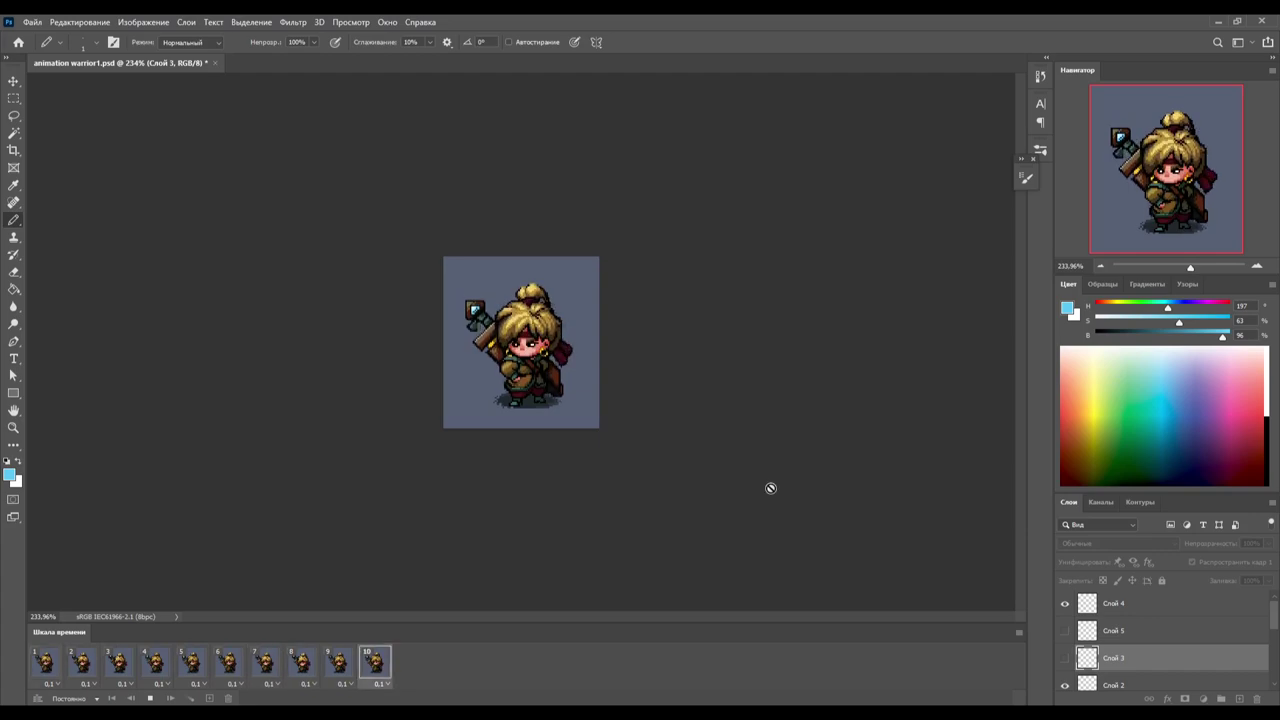
- Fit the sprite to the screen and inspect animation frames 7, 8 and 9
{"action": "key", "text": "ctrl+0"}
{"action": "left_click", "coordinate": [278, 665]}
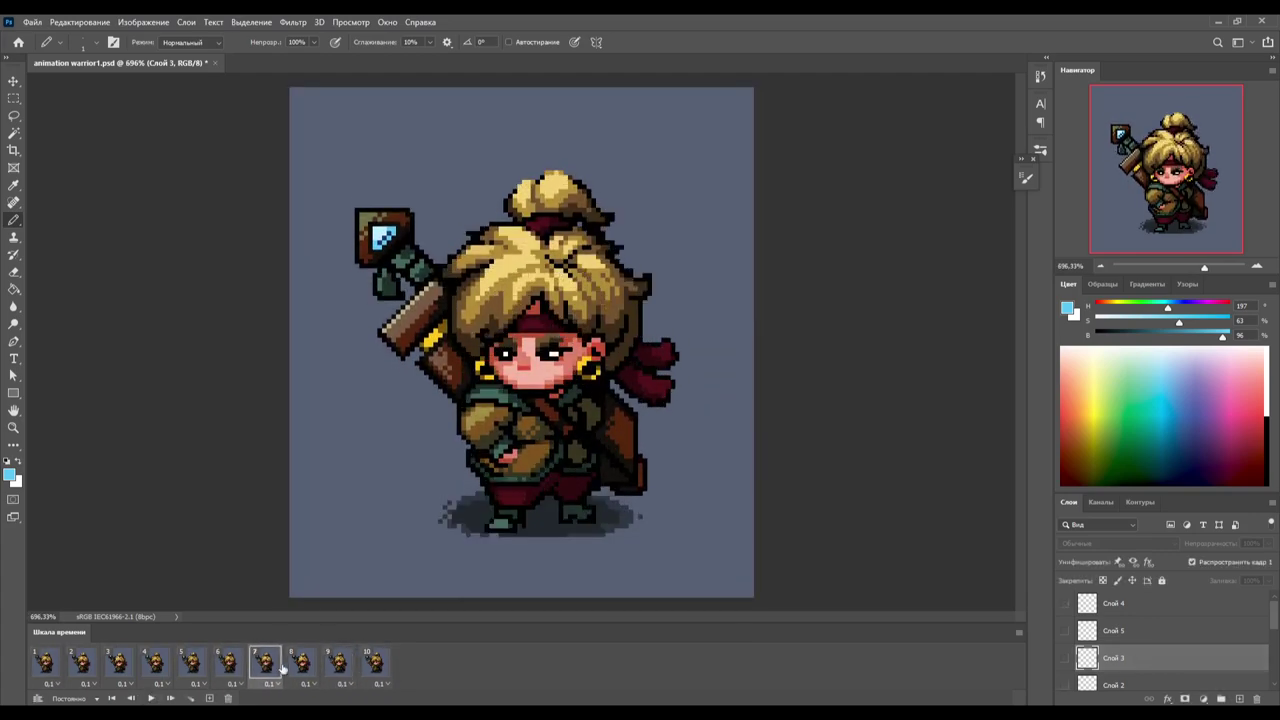
{"action": "left_click", "coordinate": [305, 665]}
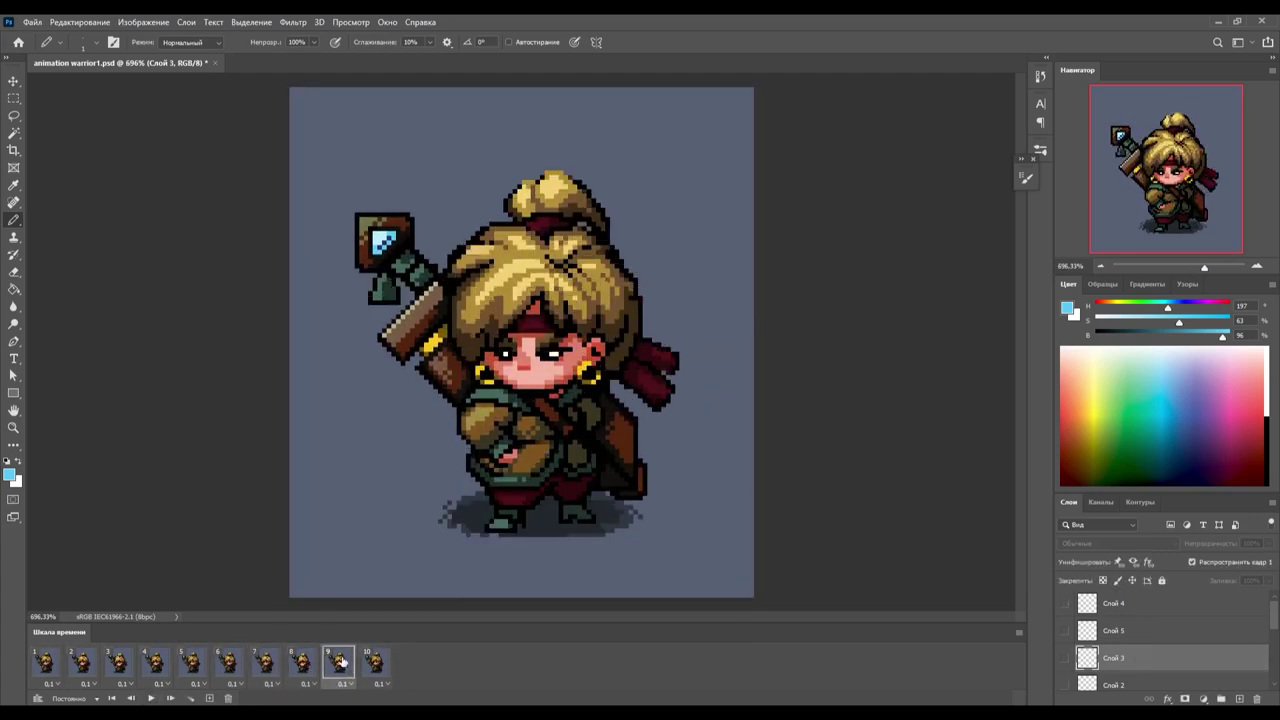